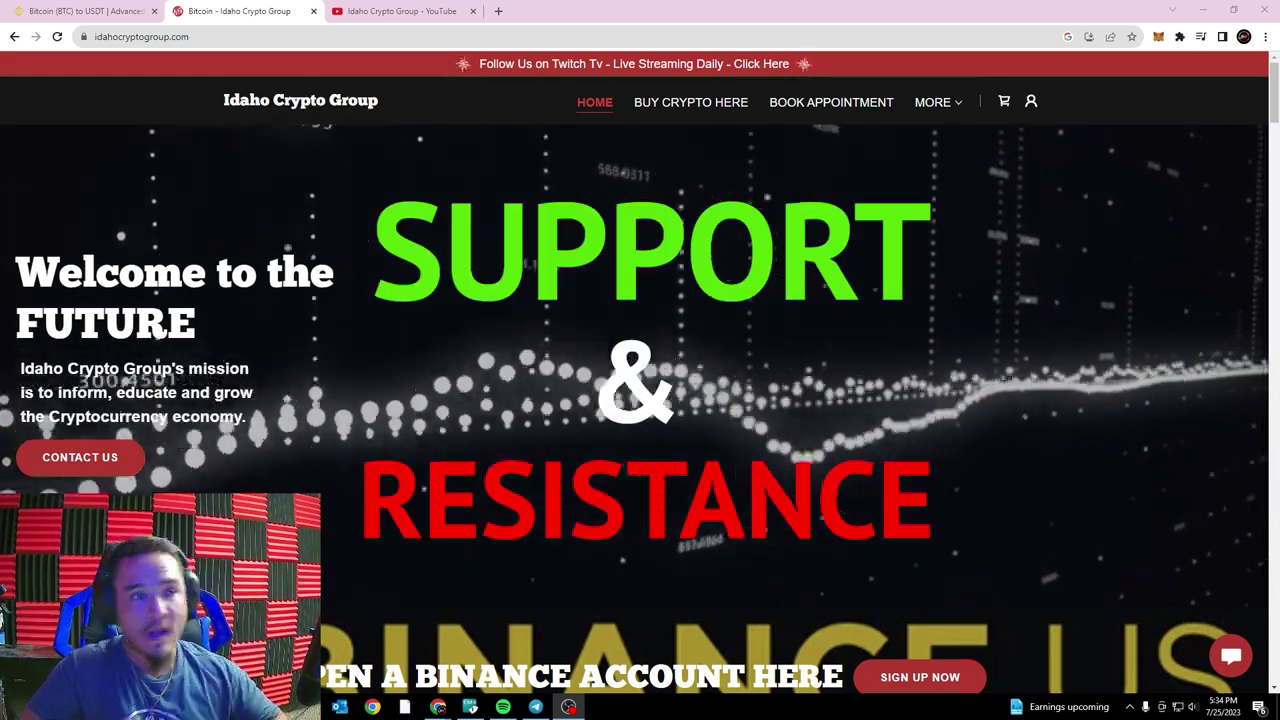
- Switch to the Idaho Crypto Group YouTube channel page
click(420, 11)
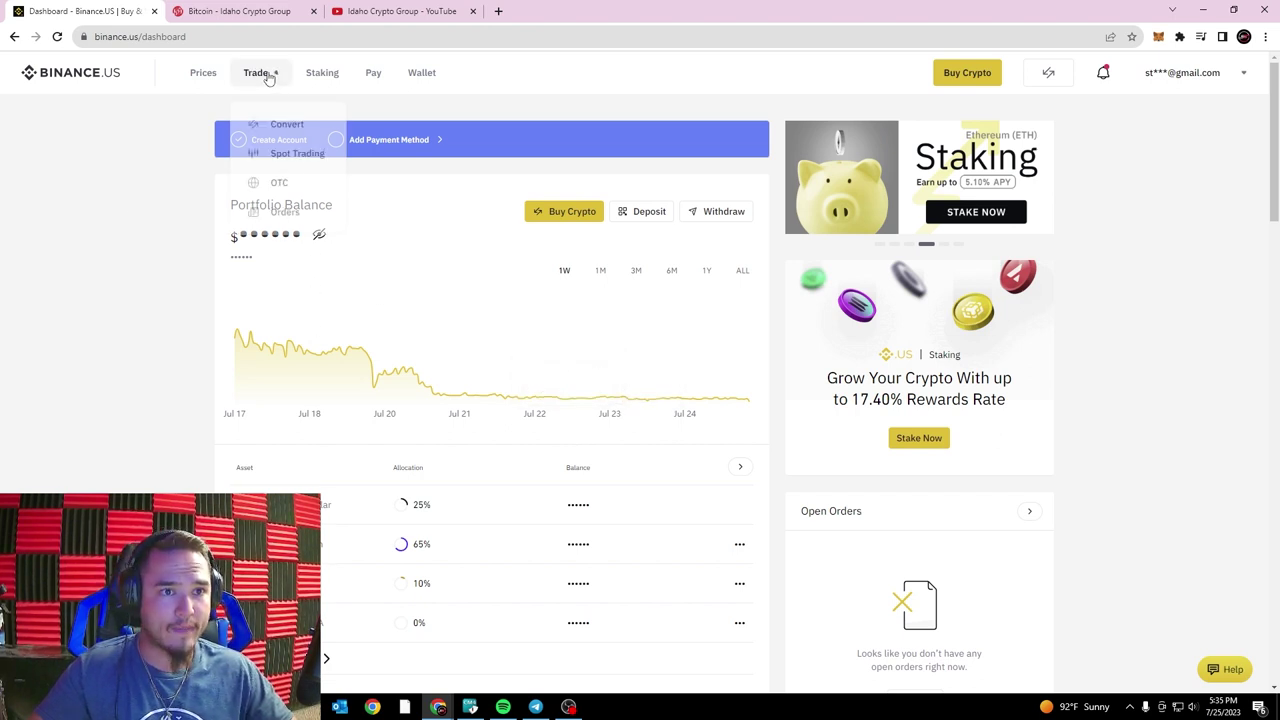
- Open Binance.US Spot Trading and display the BTC/USDT chart in Trading View mode instead of Original
mouse_move(271, 80)
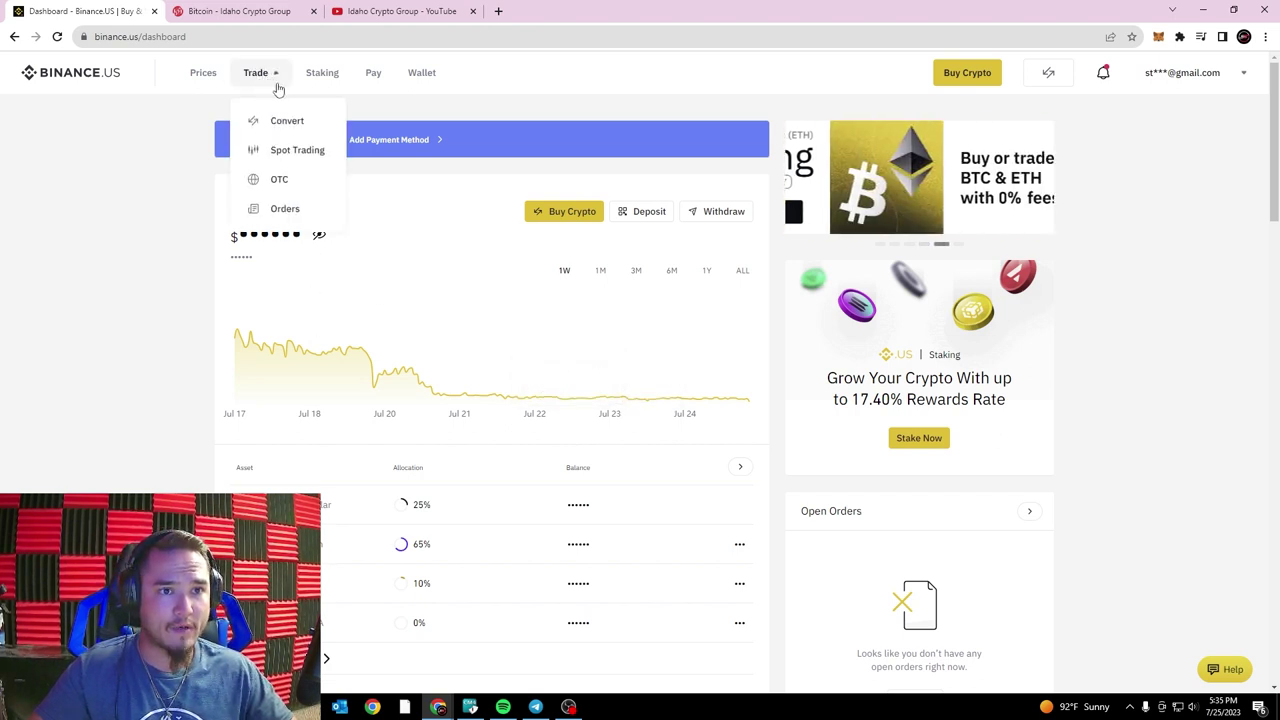
click(282, 153)
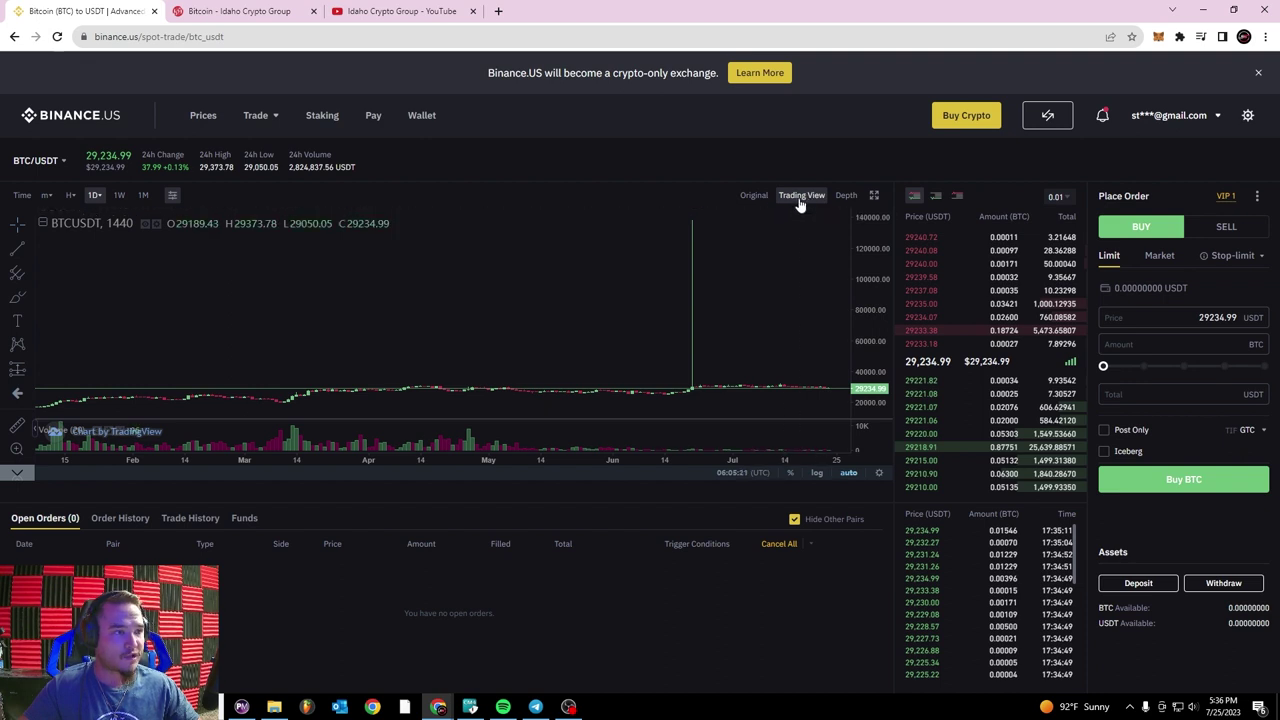
click(758, 197)
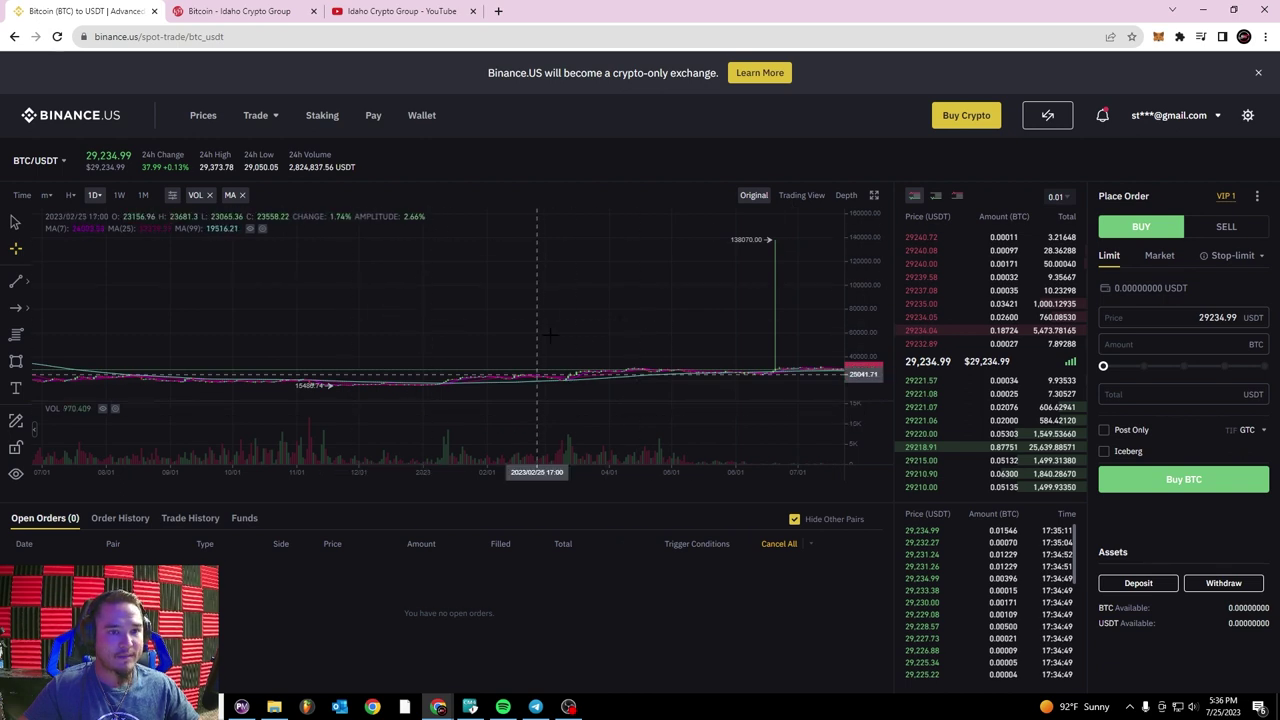
click(791, 199)
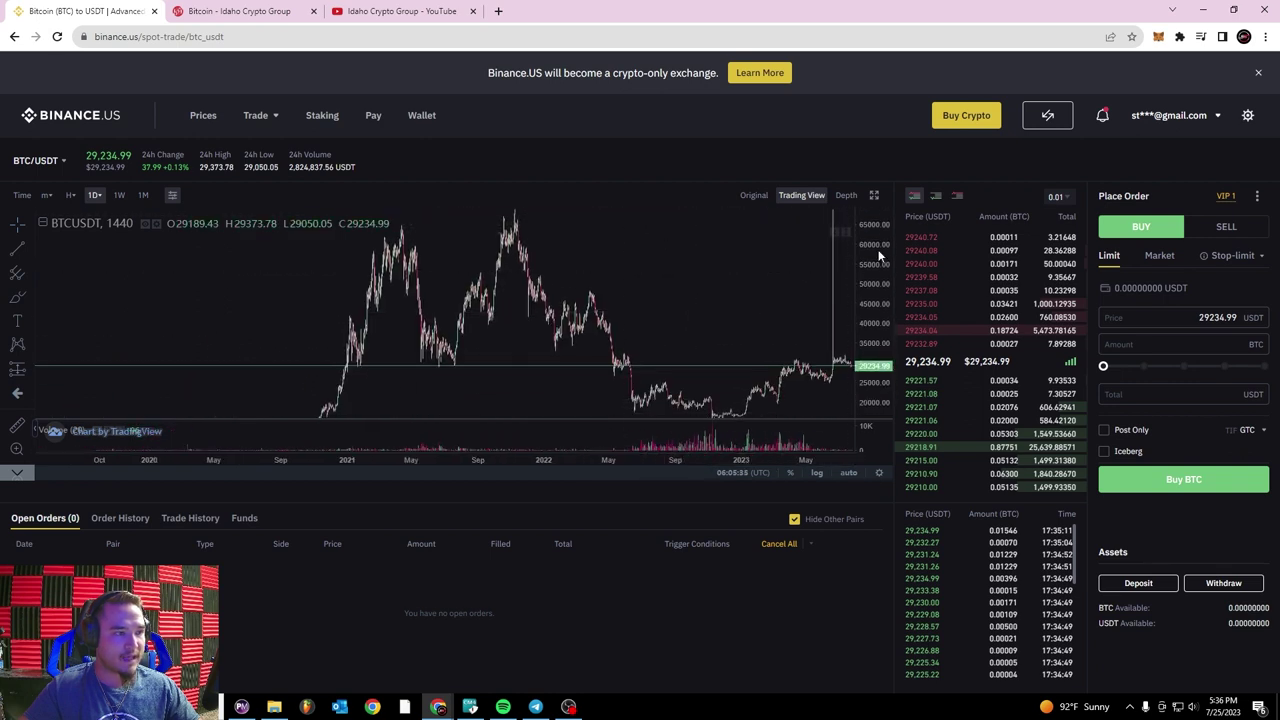
- Rescale the daily BTC/USDT chart to show its price history since 2019 and expand the chart to full screen
drag(783, 299, 655, 283)
scroll(589, 254, down, 2)
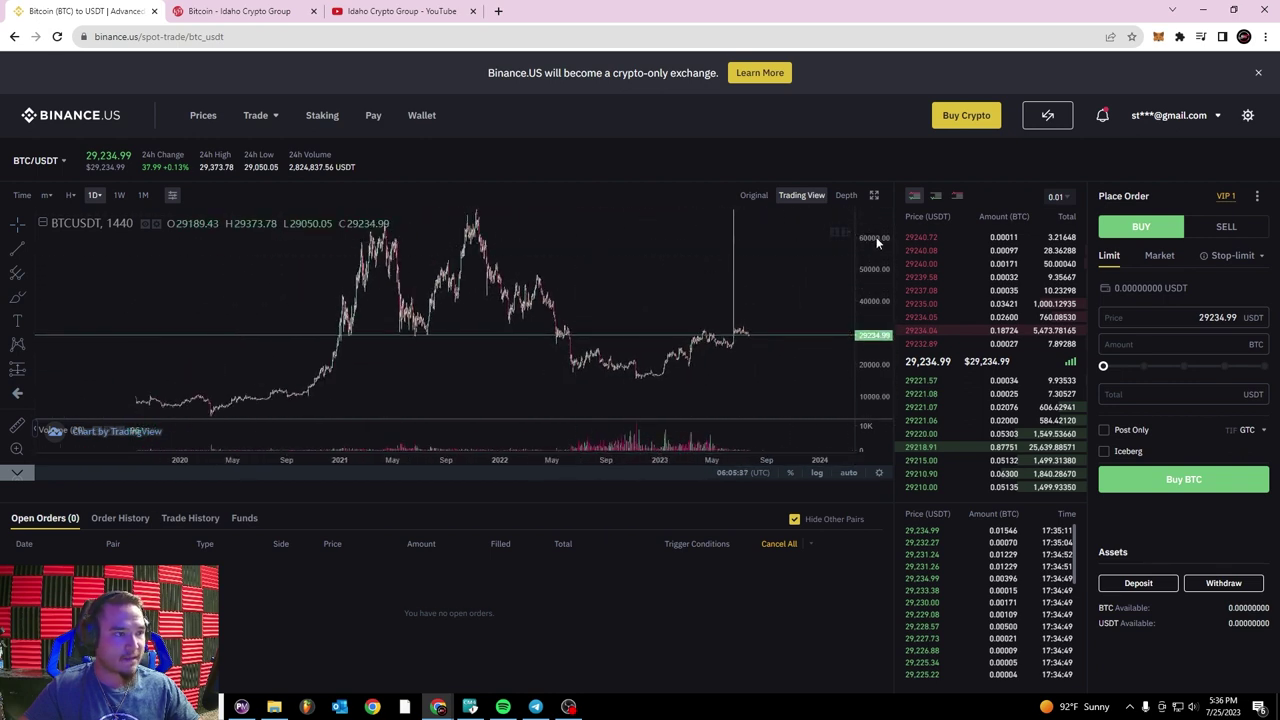
drag(877, 243, 874, 278)
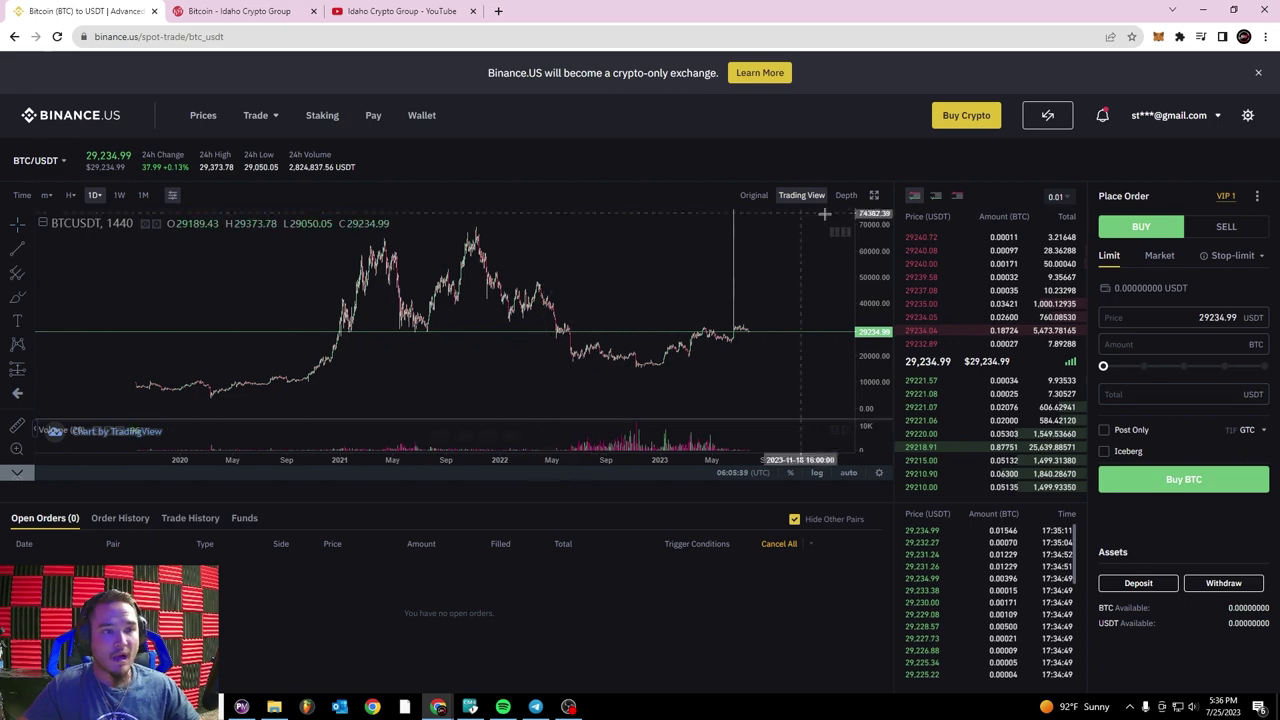
click(873, 197)
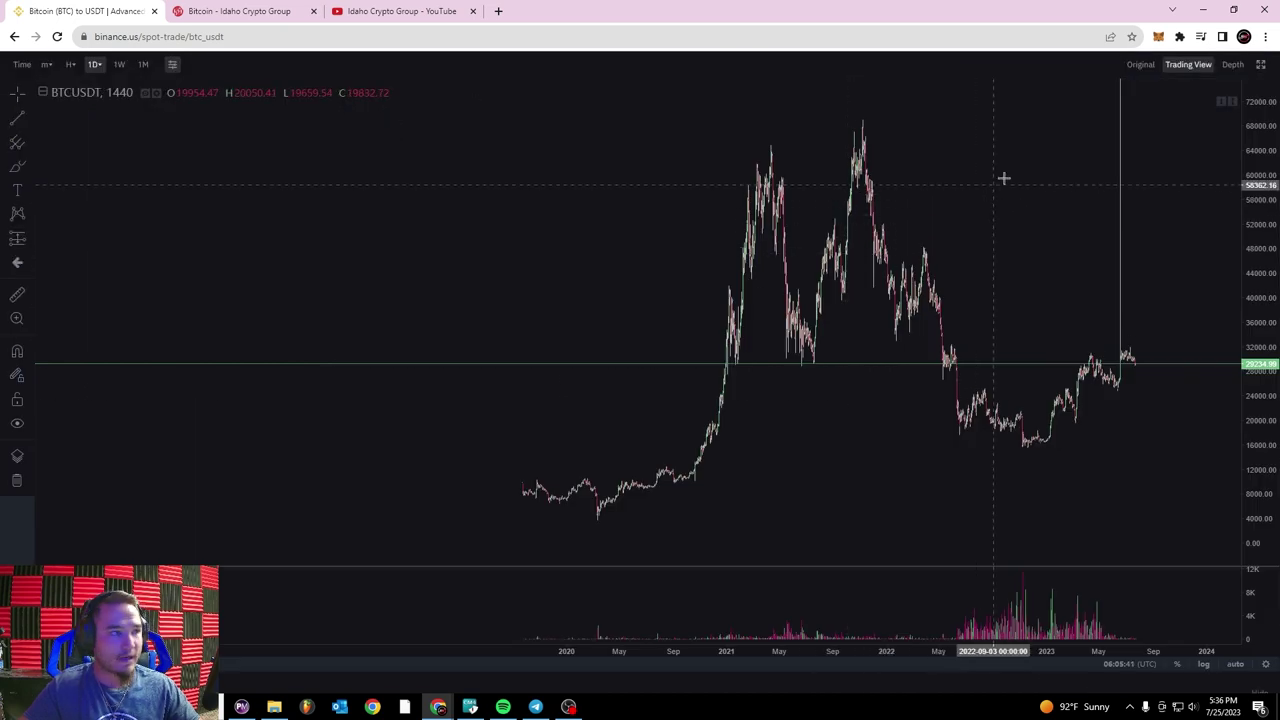
key(Escape)
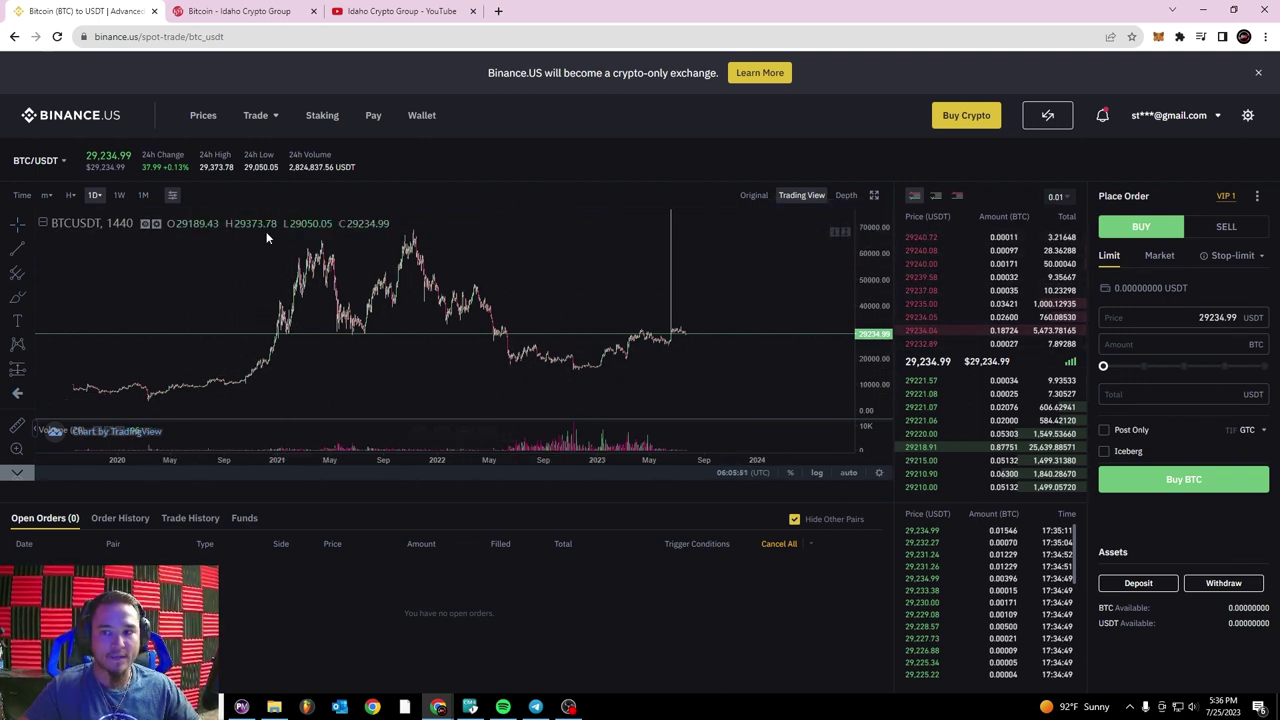
click(873, 200)
- Examine the daily BTC/USDT candles from the 2022 decline back to the 2020–2021 rise, adjusting the price scale
scroll(968, 334, up, 5)
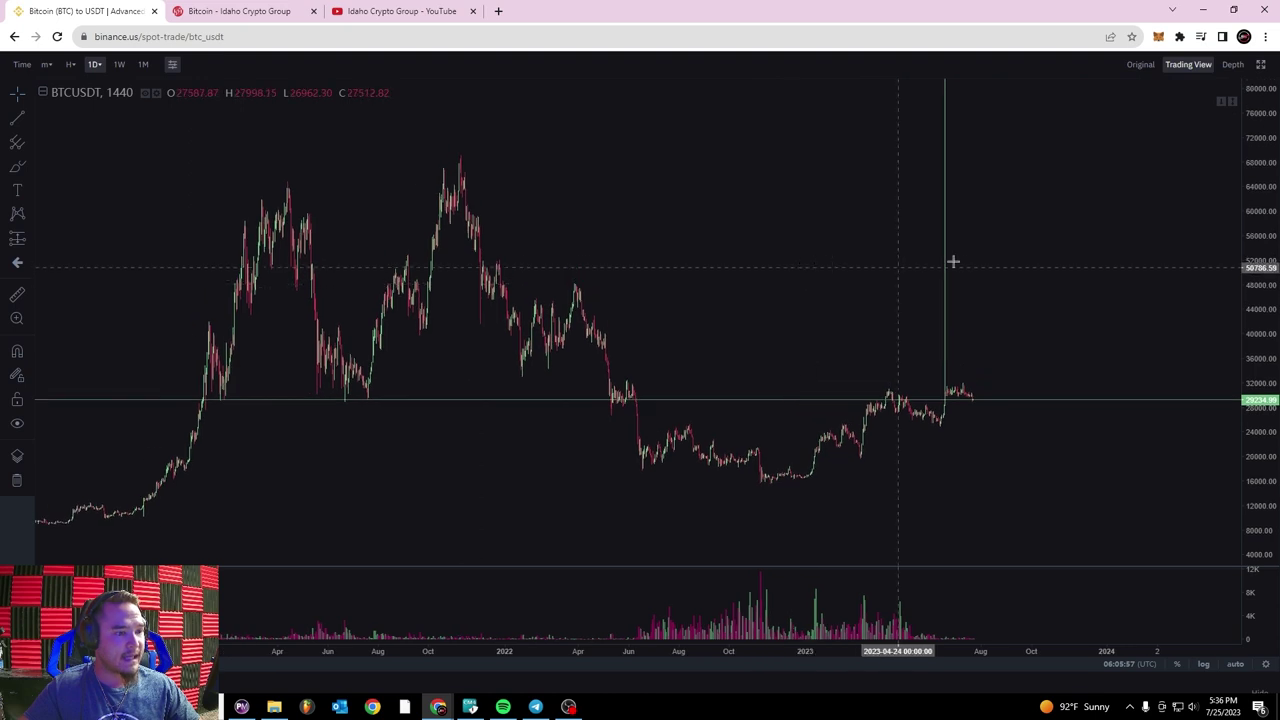
drag(594, 217, 709, 206)
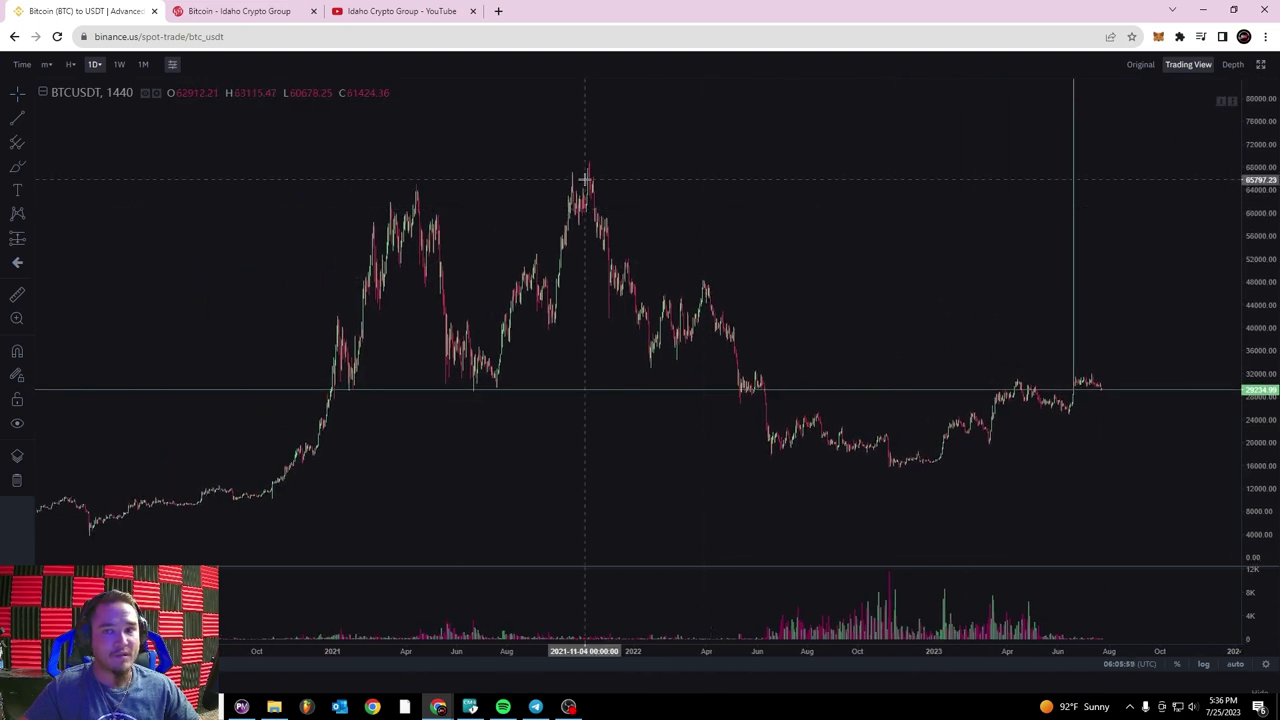
scroll(688, 232, up, 3)
drag(312, 190, 585, 178)
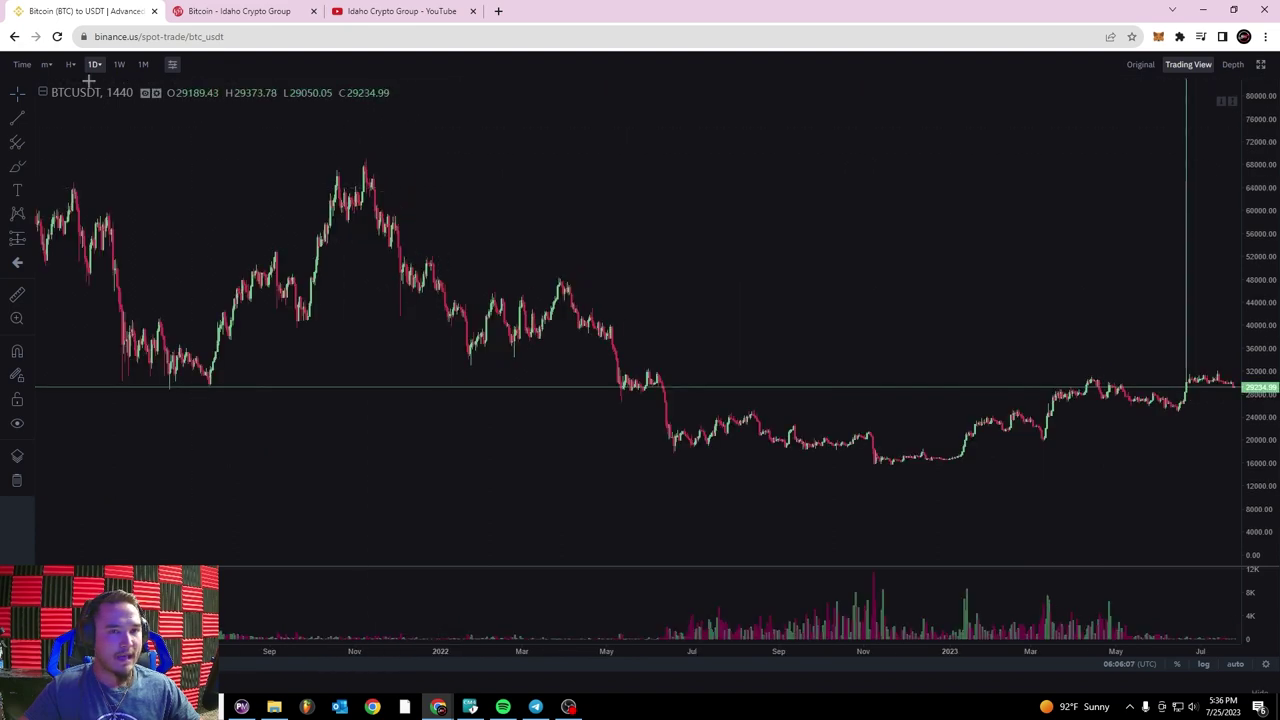
scroll(217, 200, up, 5)
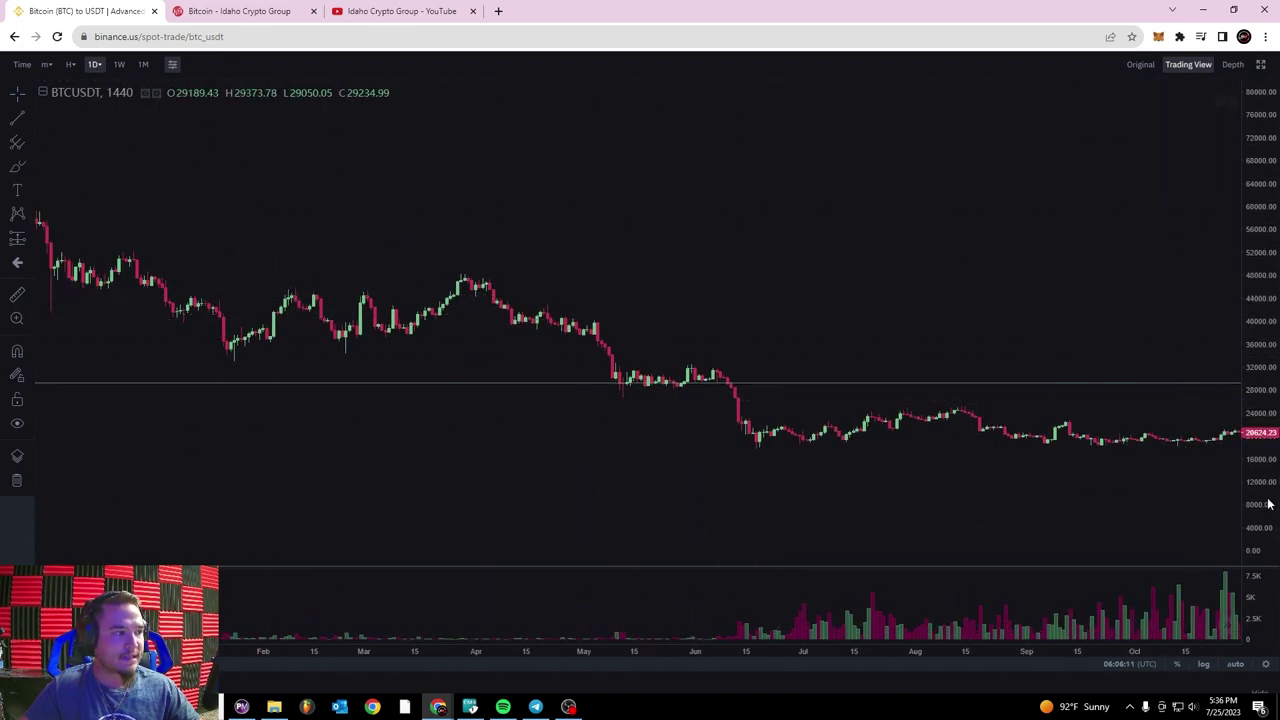
drag(1268, 500, 1266, 382)
drag(670, 308, 904, 316)
drag(323, 252, 591, 325)
scroll(414, 304, down, 3)
scroll(614, 282, down, 2)
drag(1272, 190, 1249, 354)
drag(715, 383, 977, 303)
scroll(800, 350, down, 3)
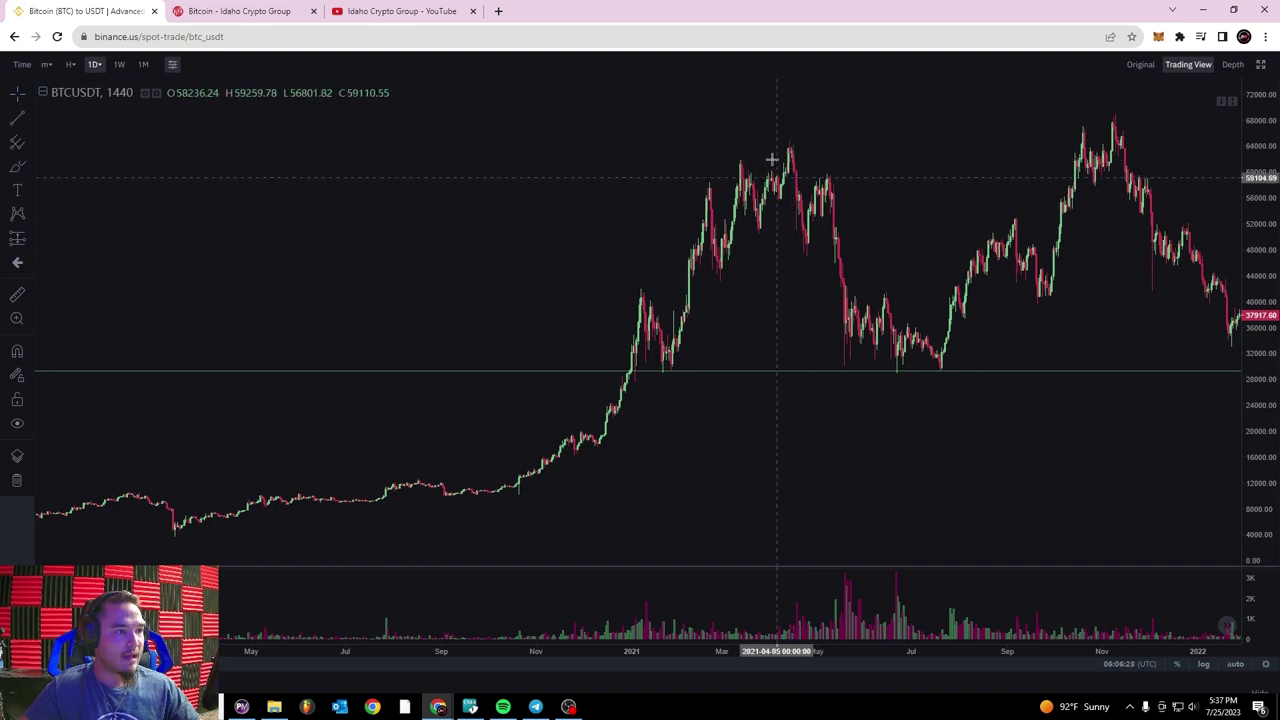
- Examine the chart from the 2021 peaks forward to July 2023 and compare the 2022 and 2023 price levels with the earlier ones
drag(1036, 301, 719, 362)
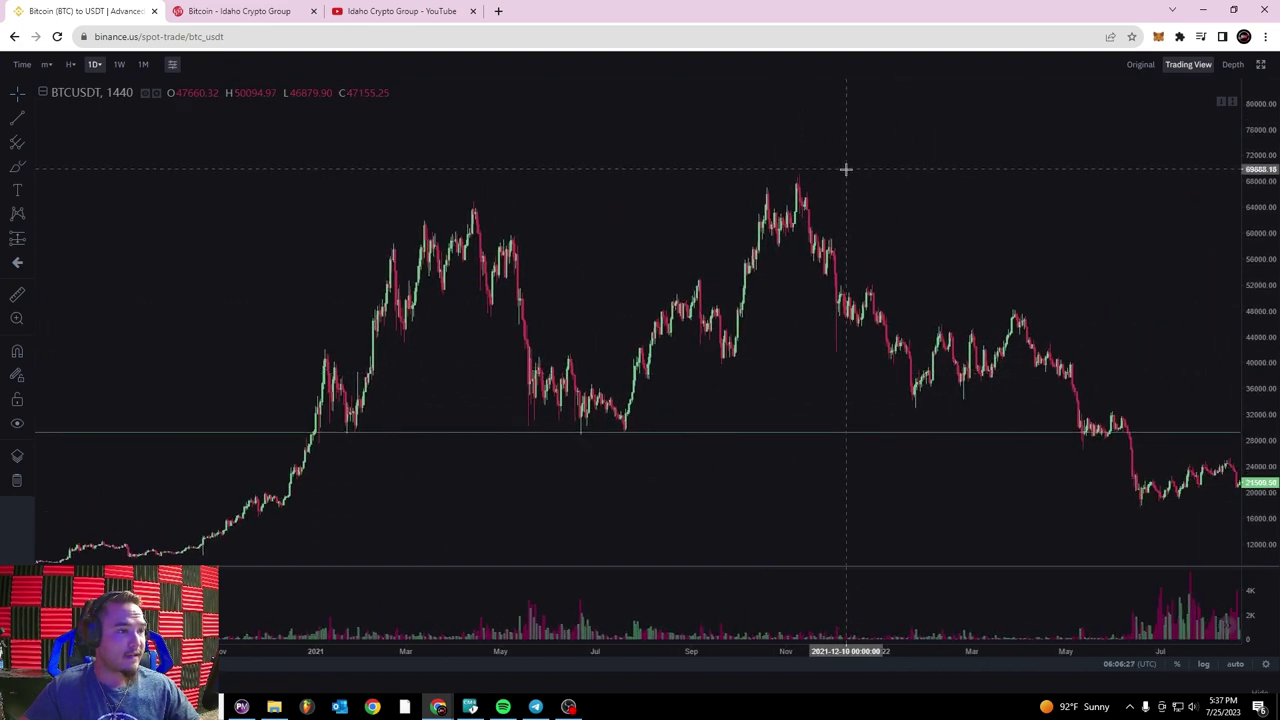
drag(898, 184, 526, 143)
drag(886, 266, 654, 250)
scroll(690, 254, down, 8)
drag(745, 242, 373, 172)
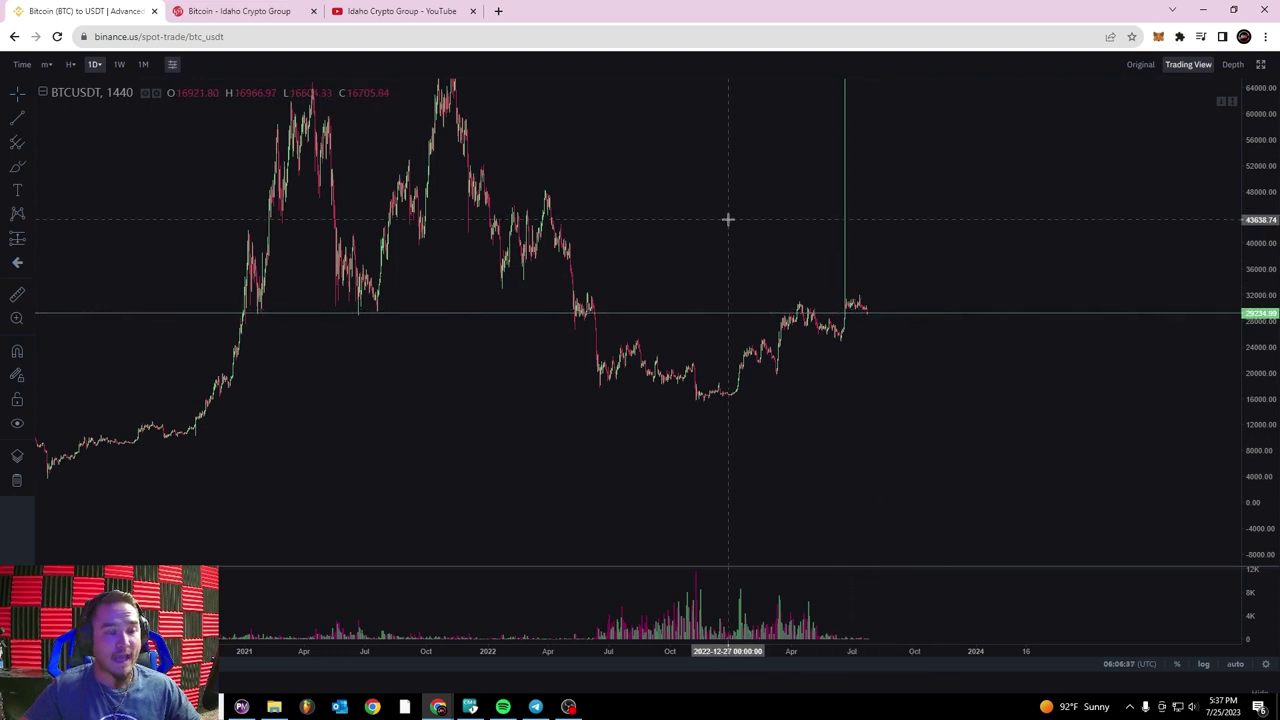
scroll(680, 210, up, 2)
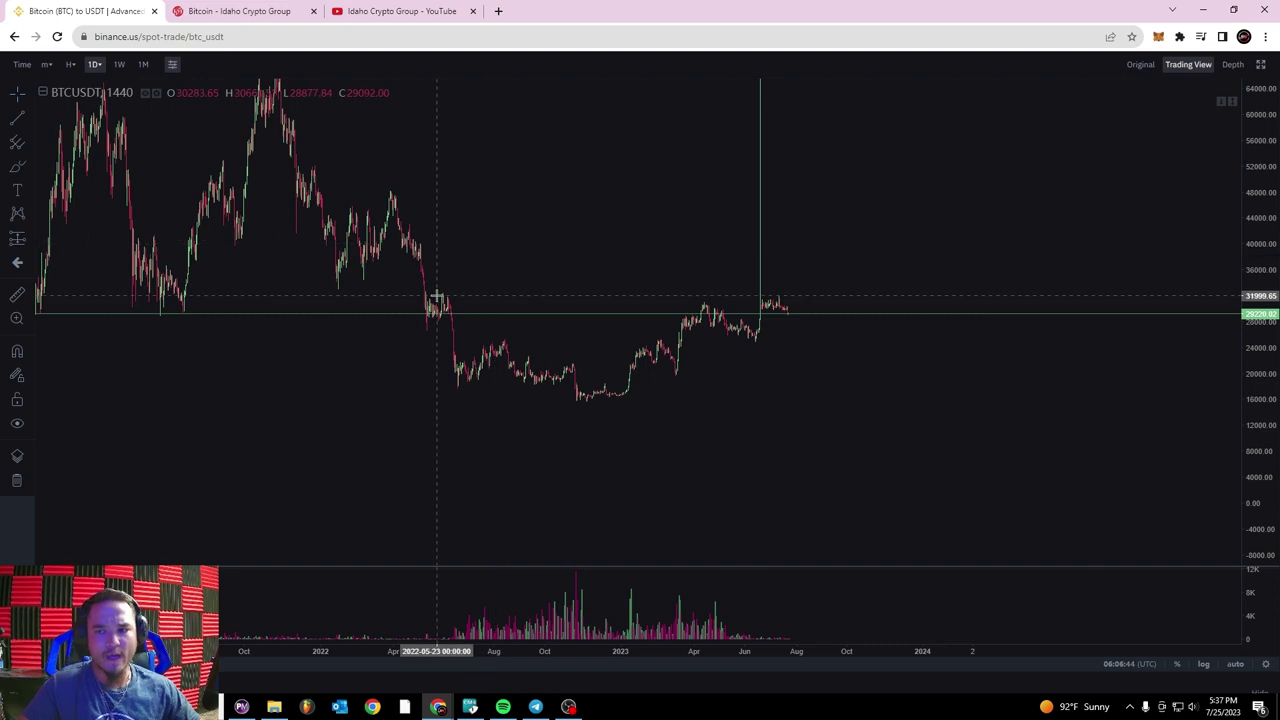
scroll(475, 250, up, 2)
drag(563, 197, 699, 246)
drag(408, 224, 611, 236)
drag(606, 167, 764, 184)
scroll(763, 184, left, 2)
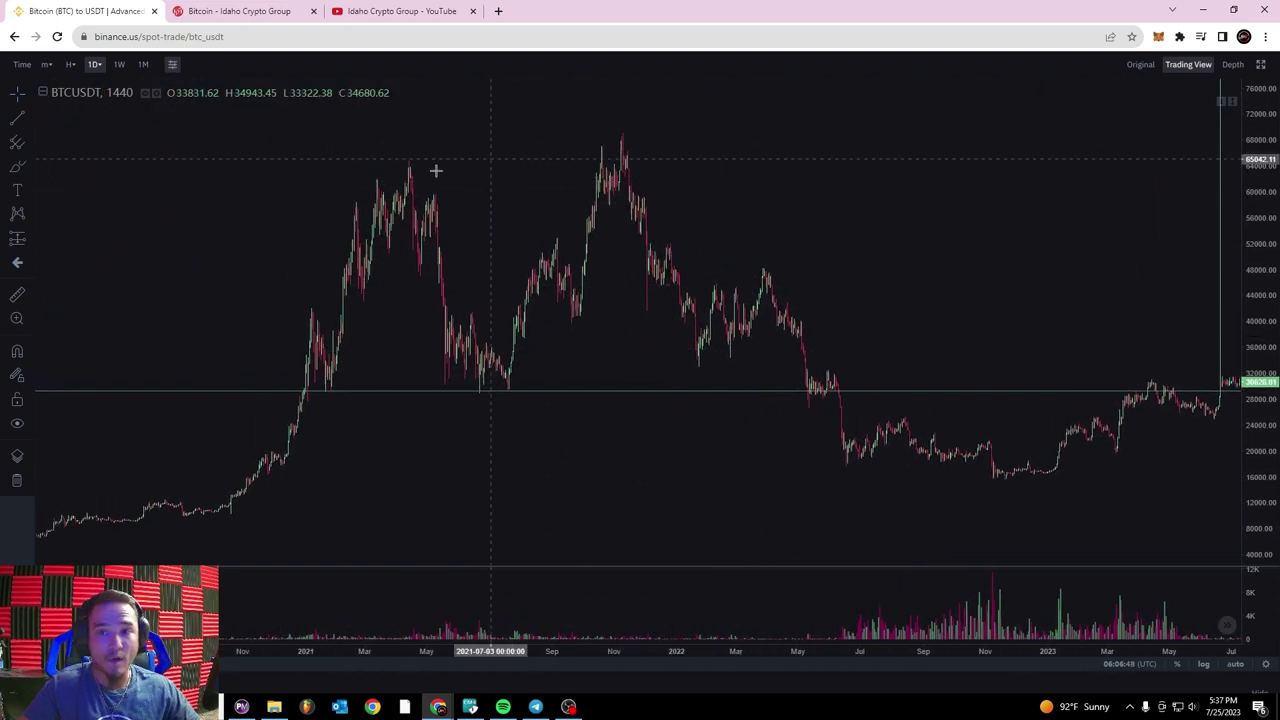
scroll(685, 202, right, 3)
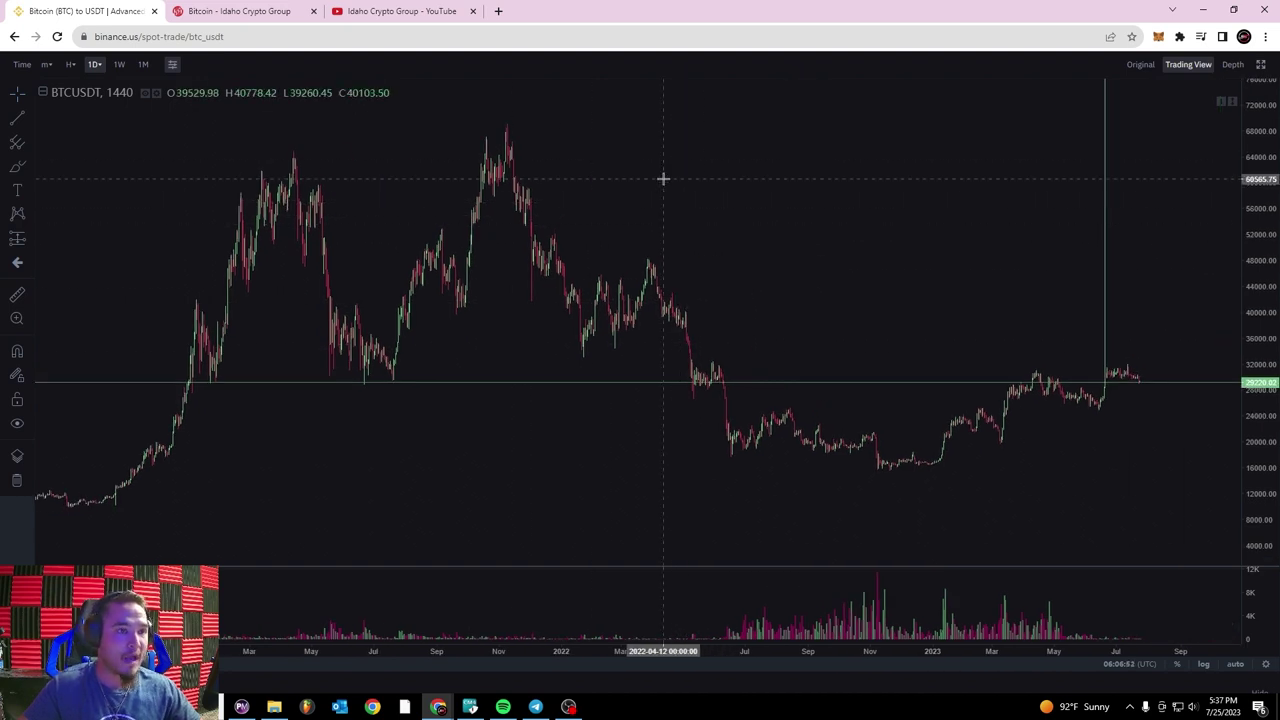
- Compare the two 2021 price peaks and the lows between them on the daily chart
scroll(744, 240, up, 1)
drag(653, 232, 730, 235)
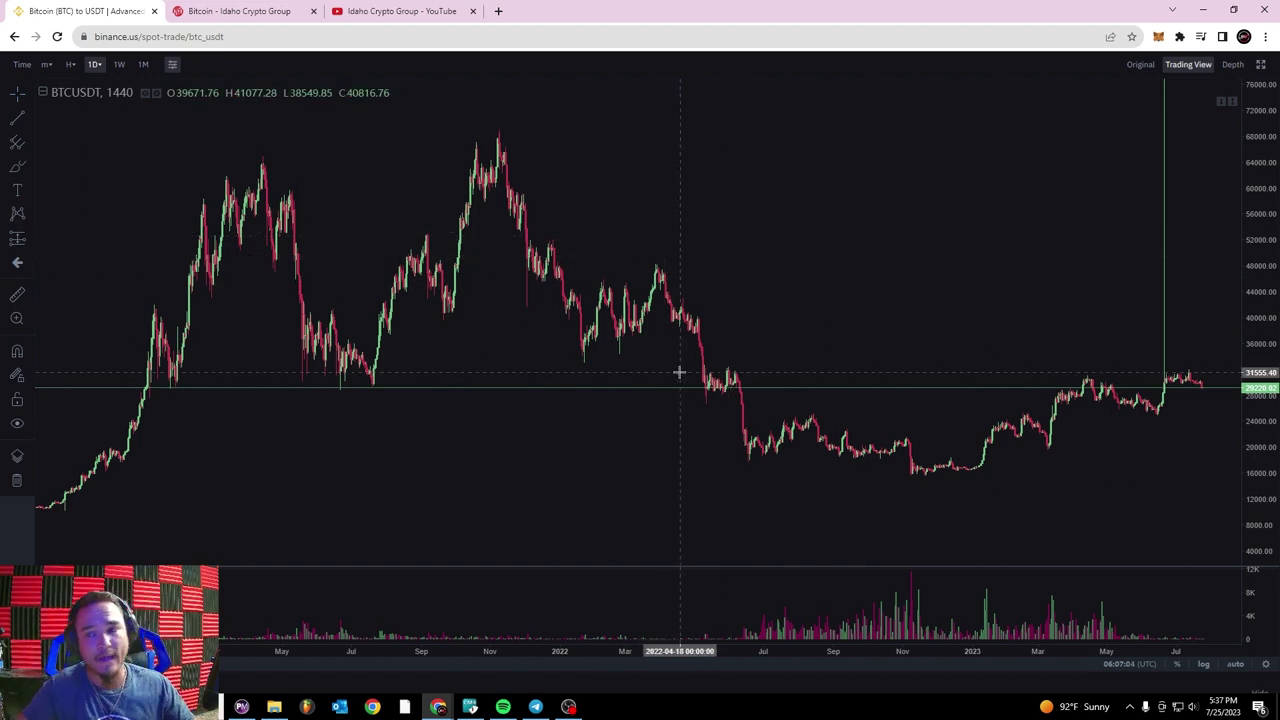
drag(809, 286, 779, 290)
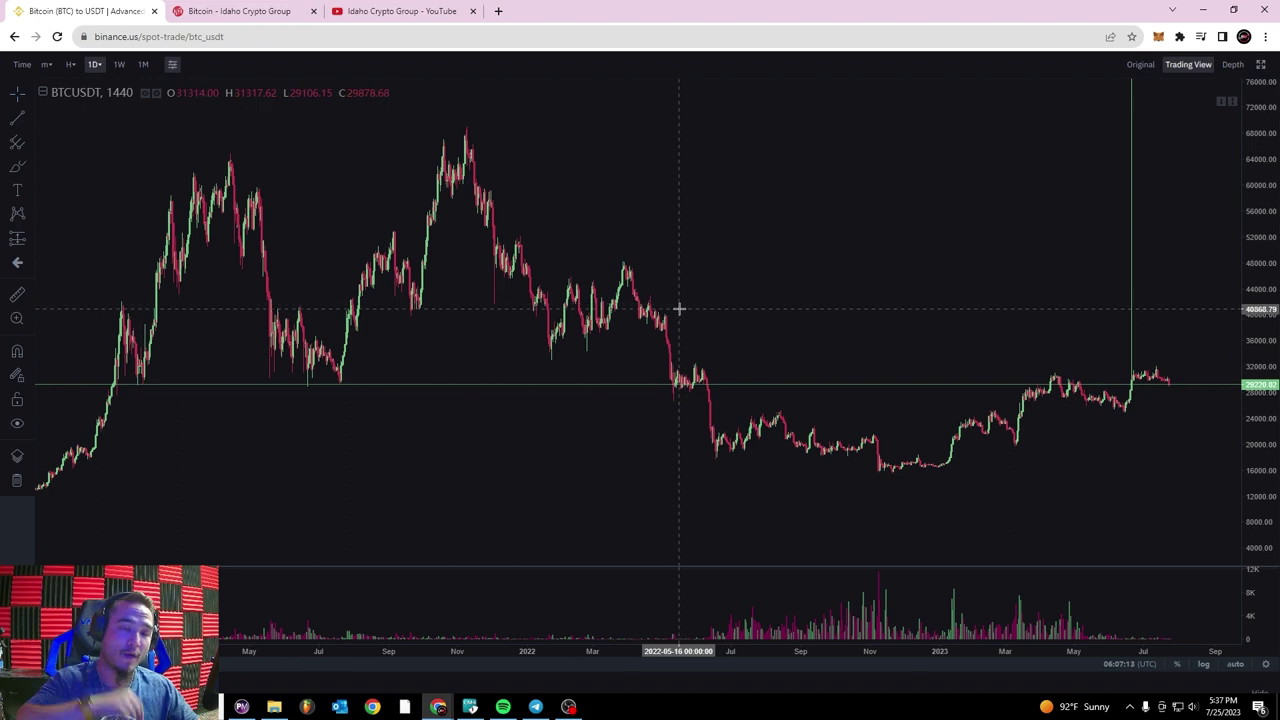
drag(794, 266, 920, 277)
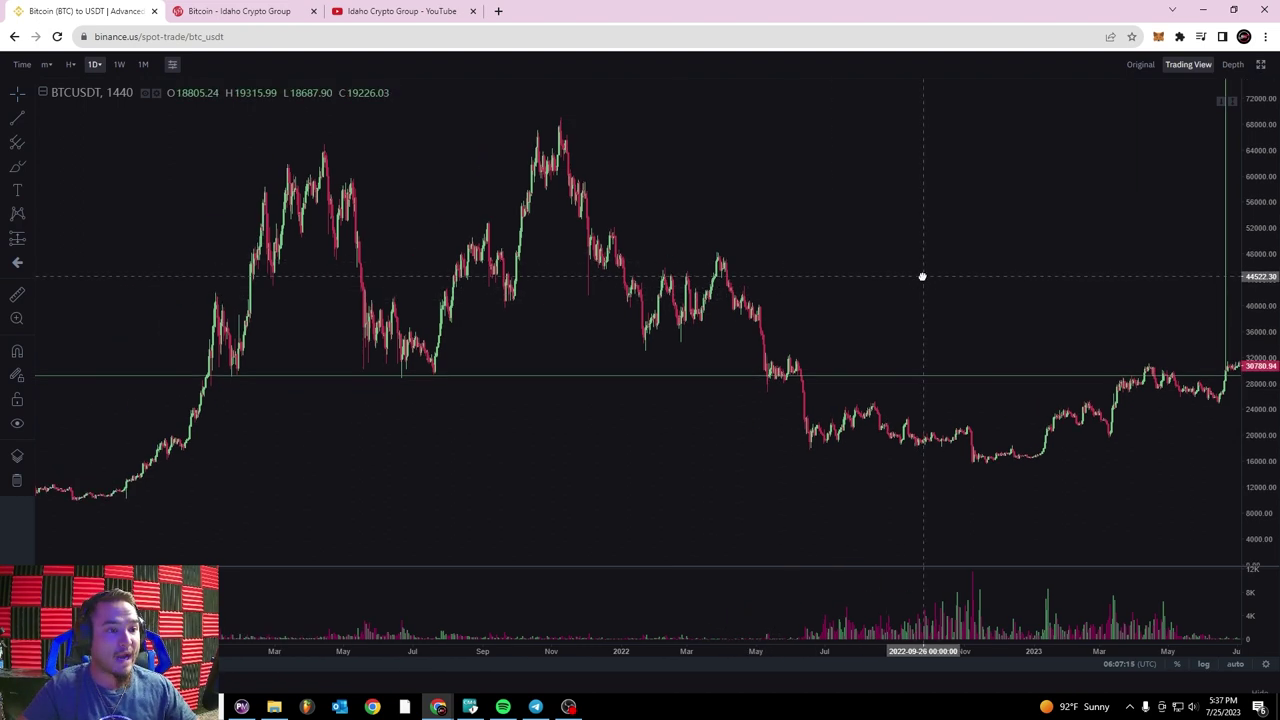
drag(720, 235, 889, 231)
drag(675, 185, 694, 189)
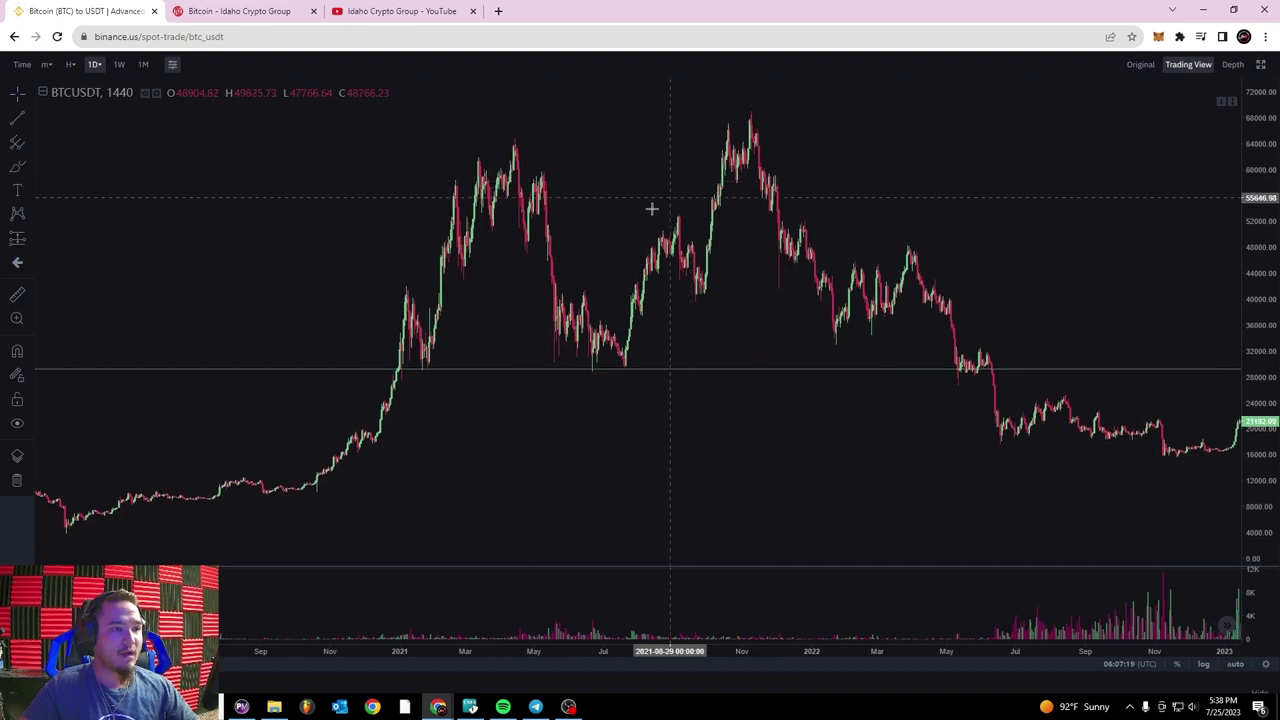
scroll(674, 194, up, 2)
drag(506, 220, 562, 166)
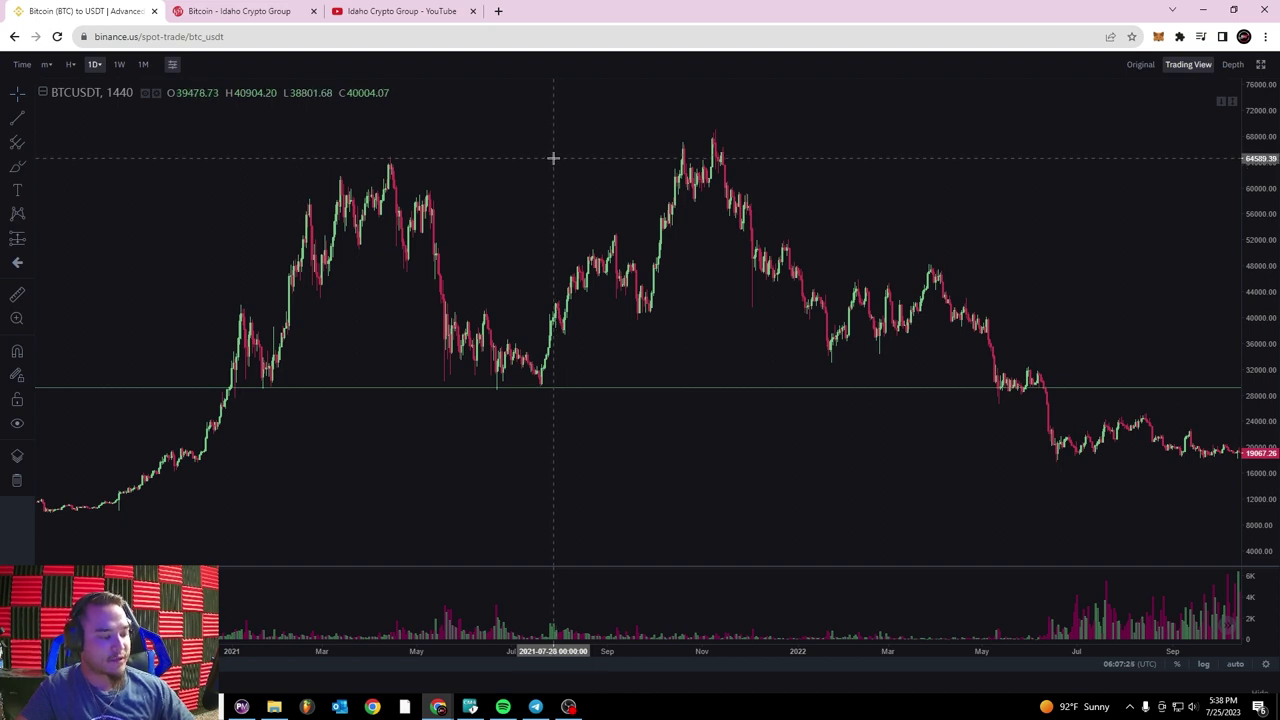
drag(514, 197, 693, 204)
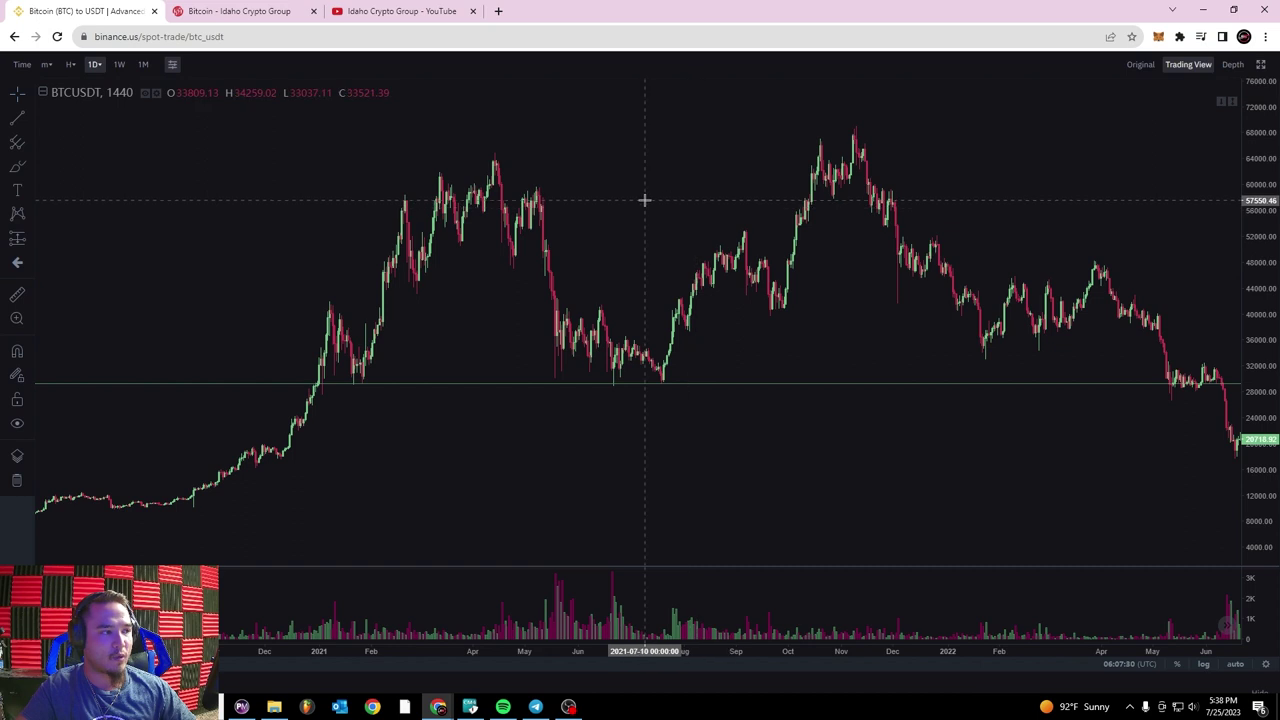
scroll(600, 231, up, 1)
drag(517, 237, 779, 228)
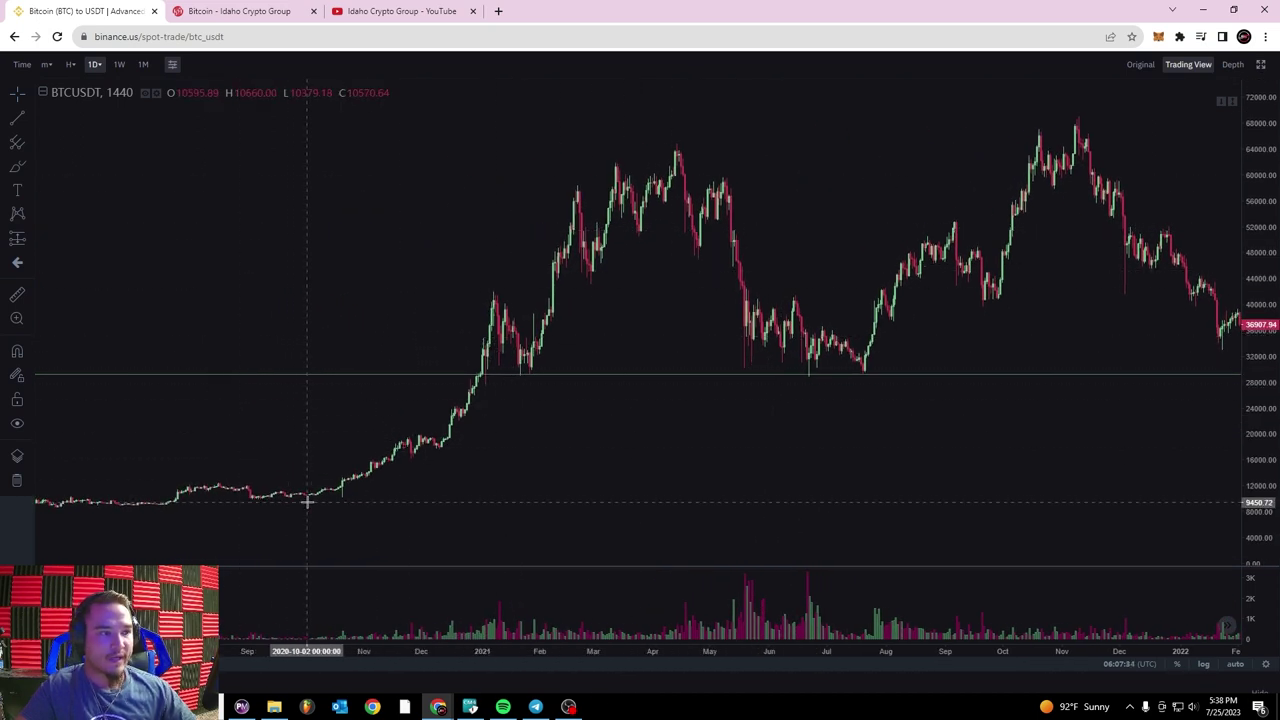
- Examine the January 2021 pullback candles in close-up against the current price line
drag(477, 338, 413, 298)
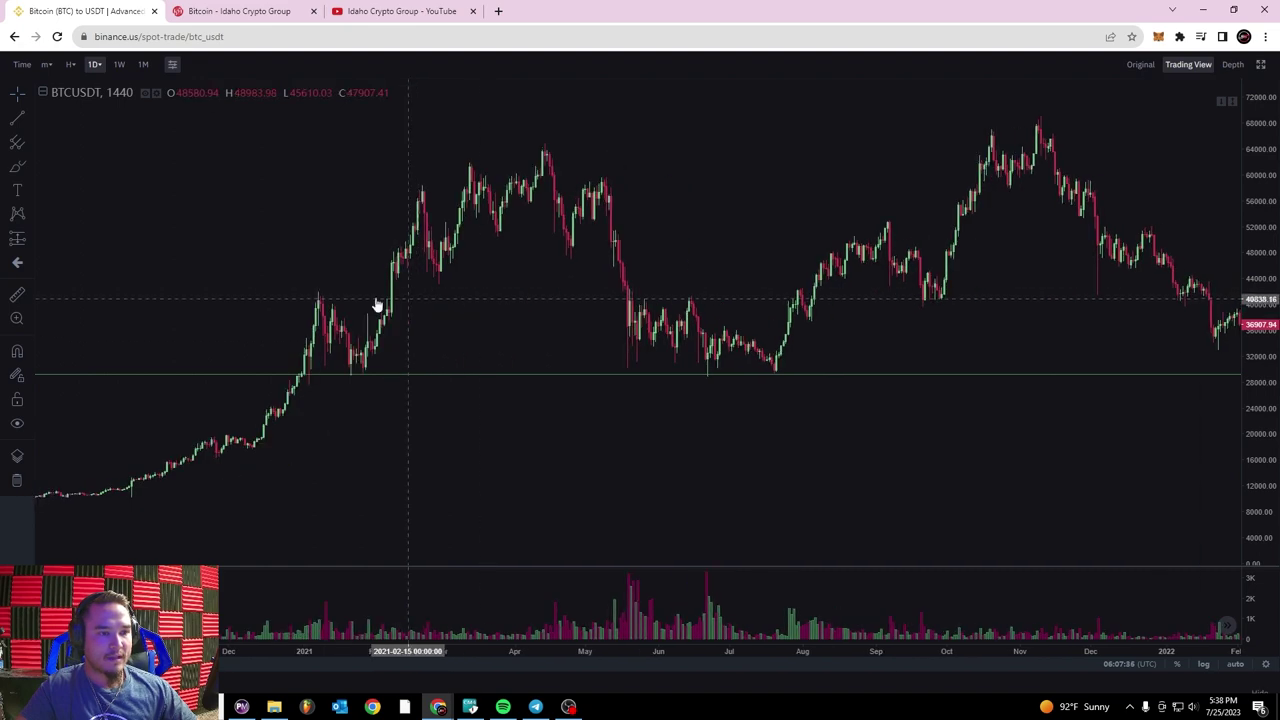
drag(285, 288, 477, 300)
scroll(470, 302, up, 4)
drag(394, 325, 766, 342)
drag(1250, 471, 1229, 422)
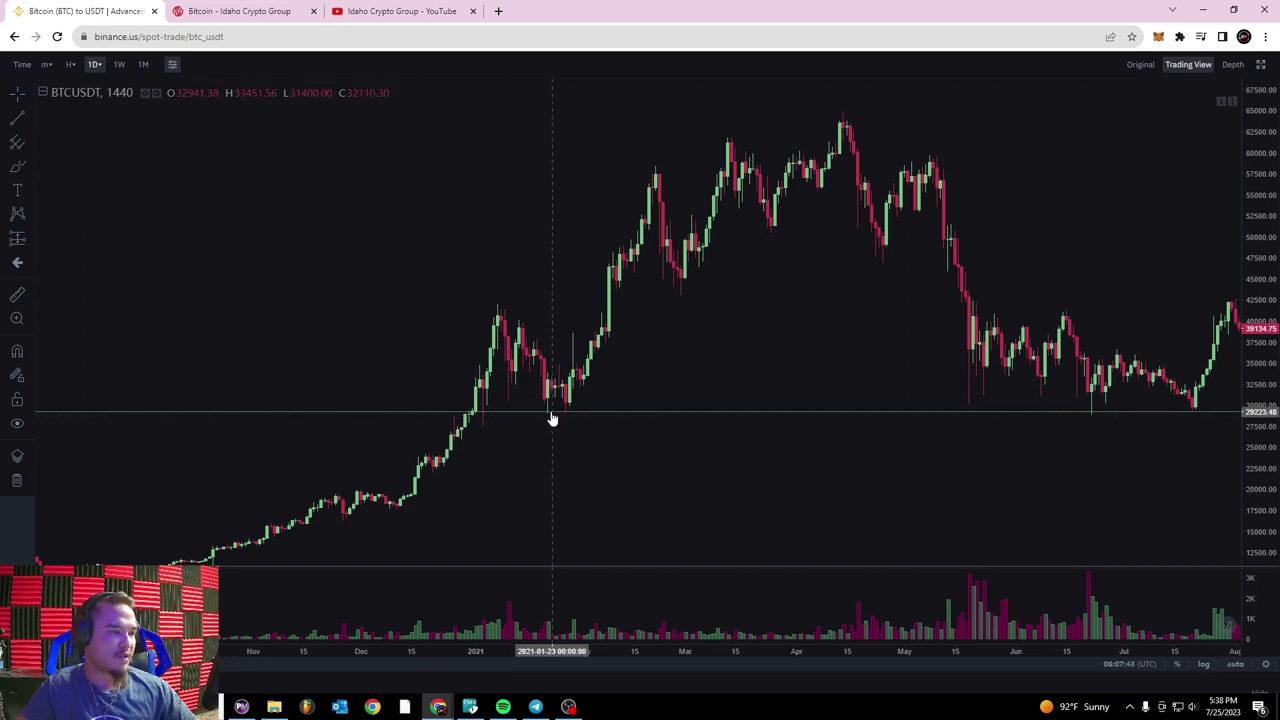
scroll(535, 422, up, 3)
drag(402, 467, 850, 475)
drag(1252, 501, 1238, 430)
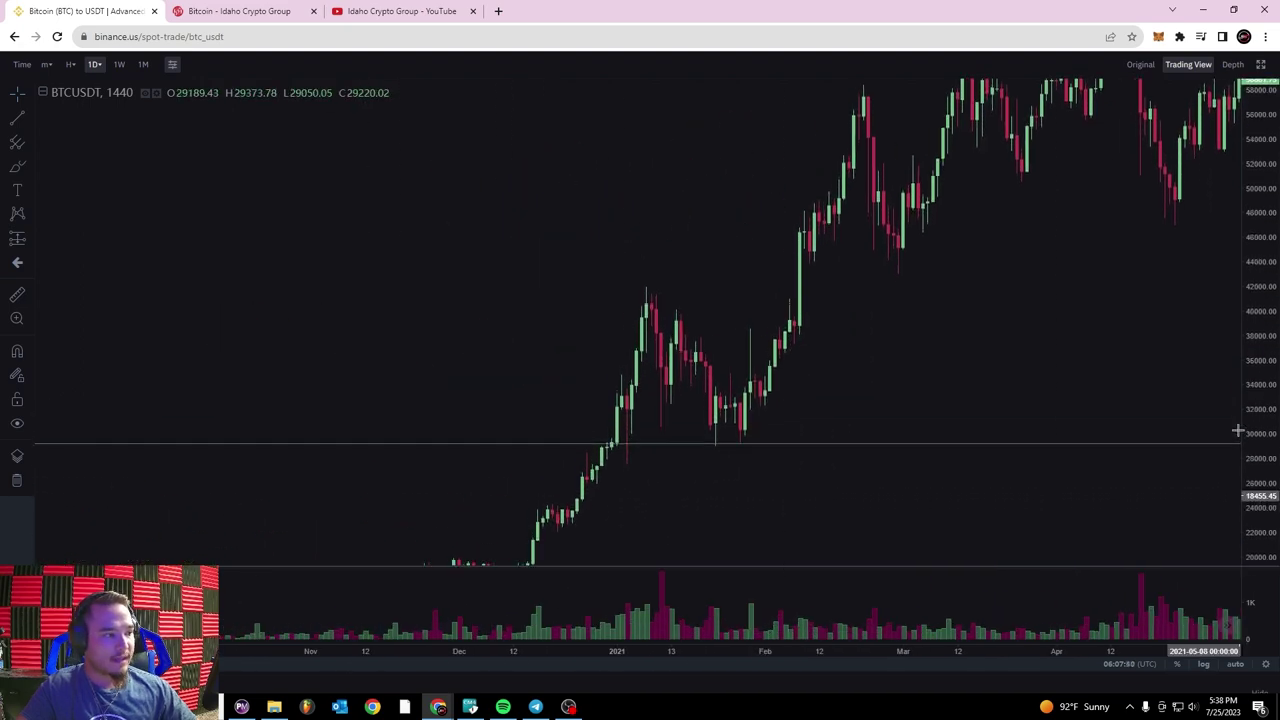
scroll(768, 367, up, 2)
drag(762, 375, 850, 337)
scroll(850, 338, up, 2)
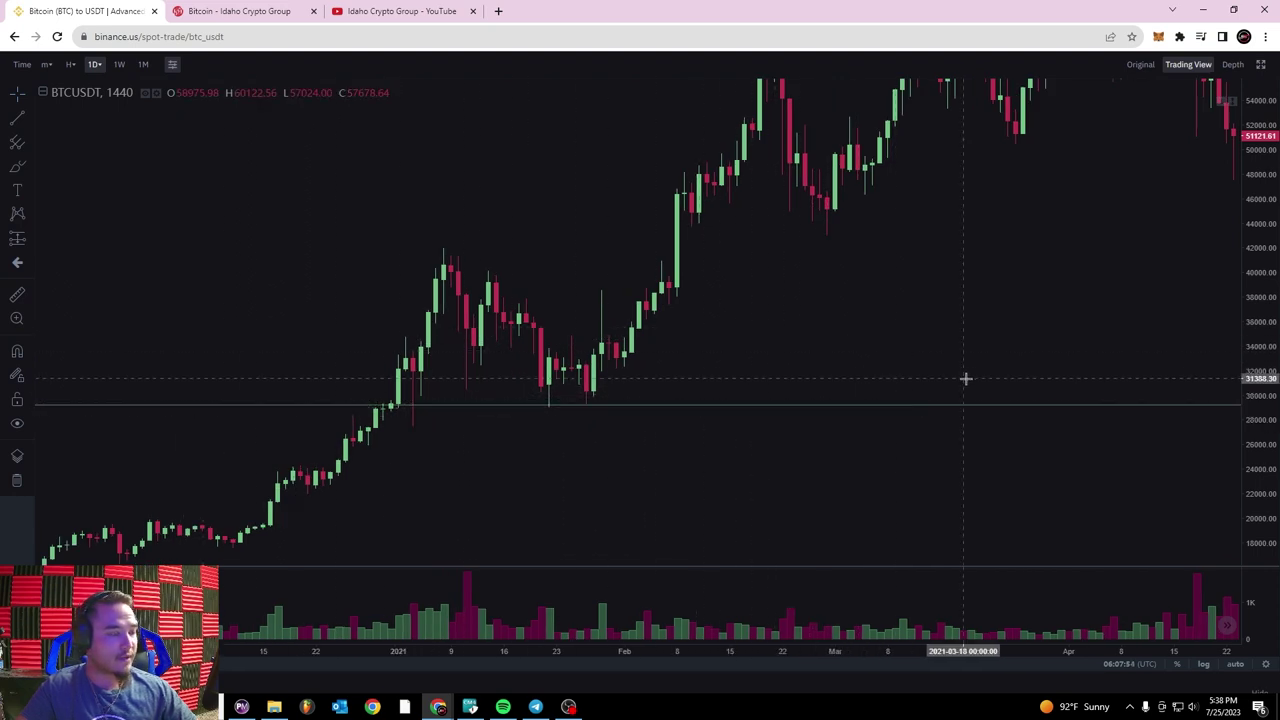
scroll(803, 341, up, 1)
drag(1260, 485, 1245, 353)
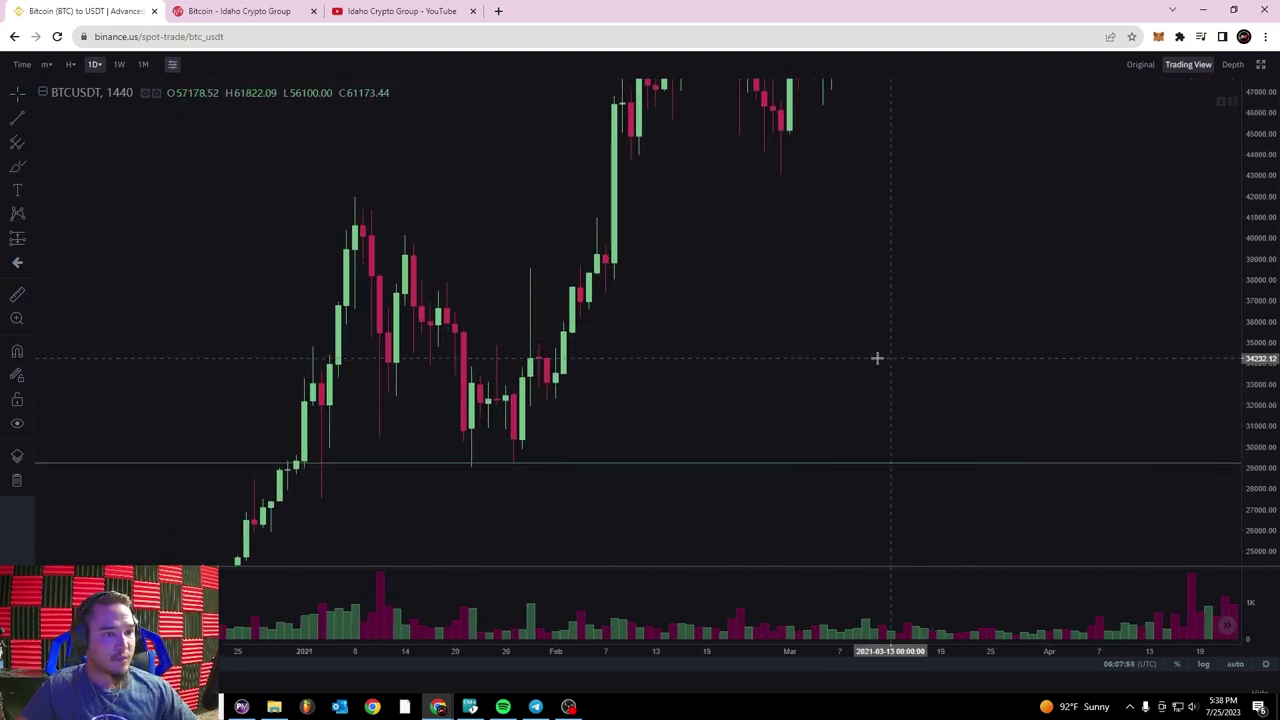
scroll(896, 357, down, 1)
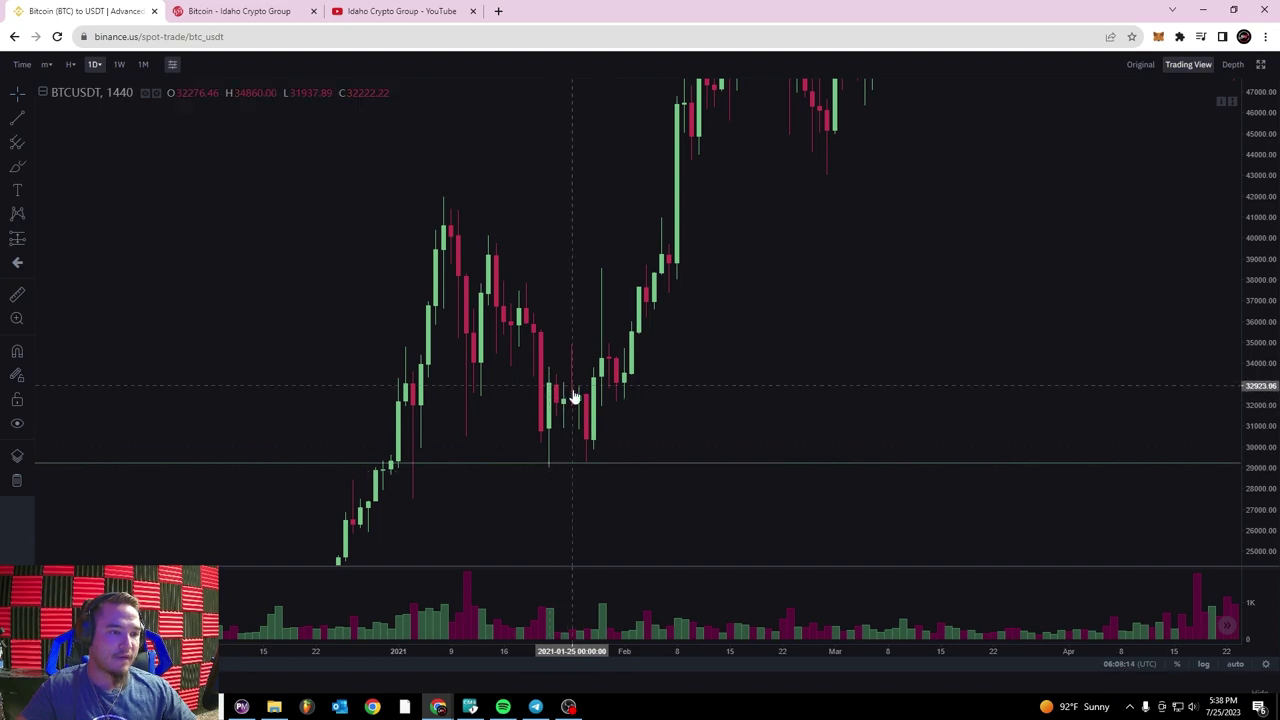
- Bring the most recent candles up to July 2023 into view and stretch the price scale around them
scroll(609, 420, down, 5)
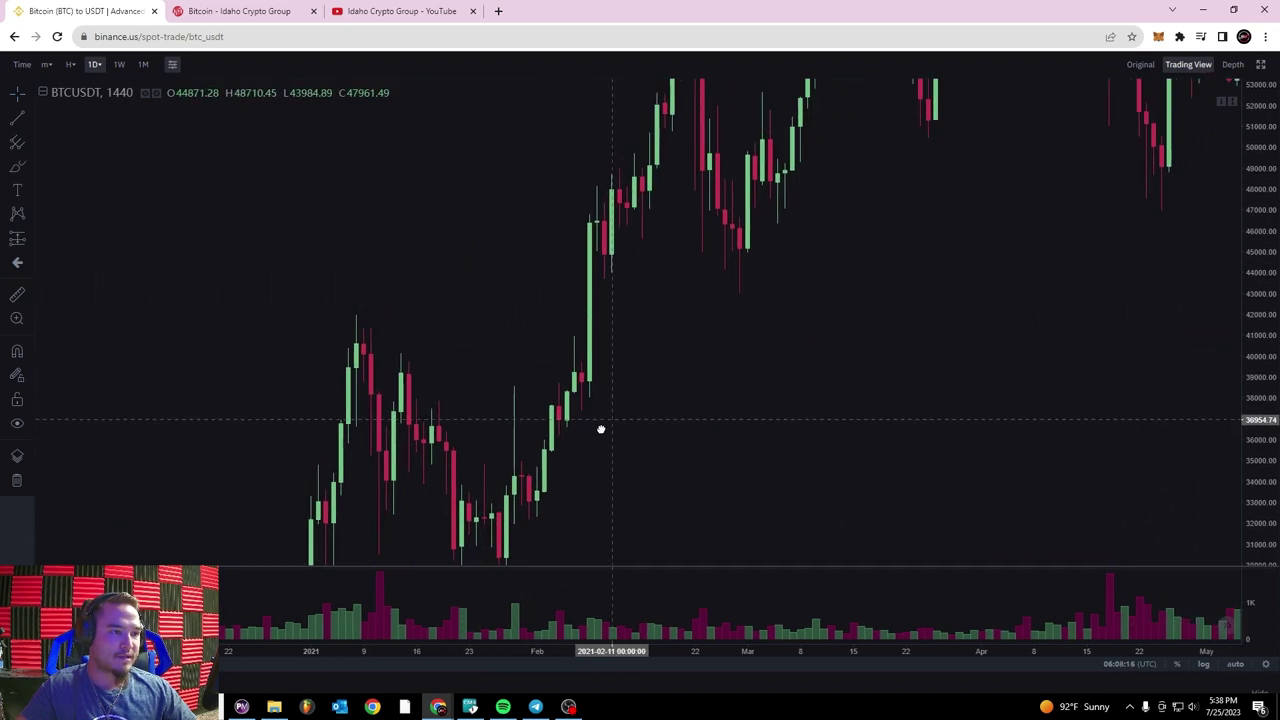
drag(931, 444, 445, 308)
drag(1271, 217, 622, 278)
scroll(686, 294, up, 5)
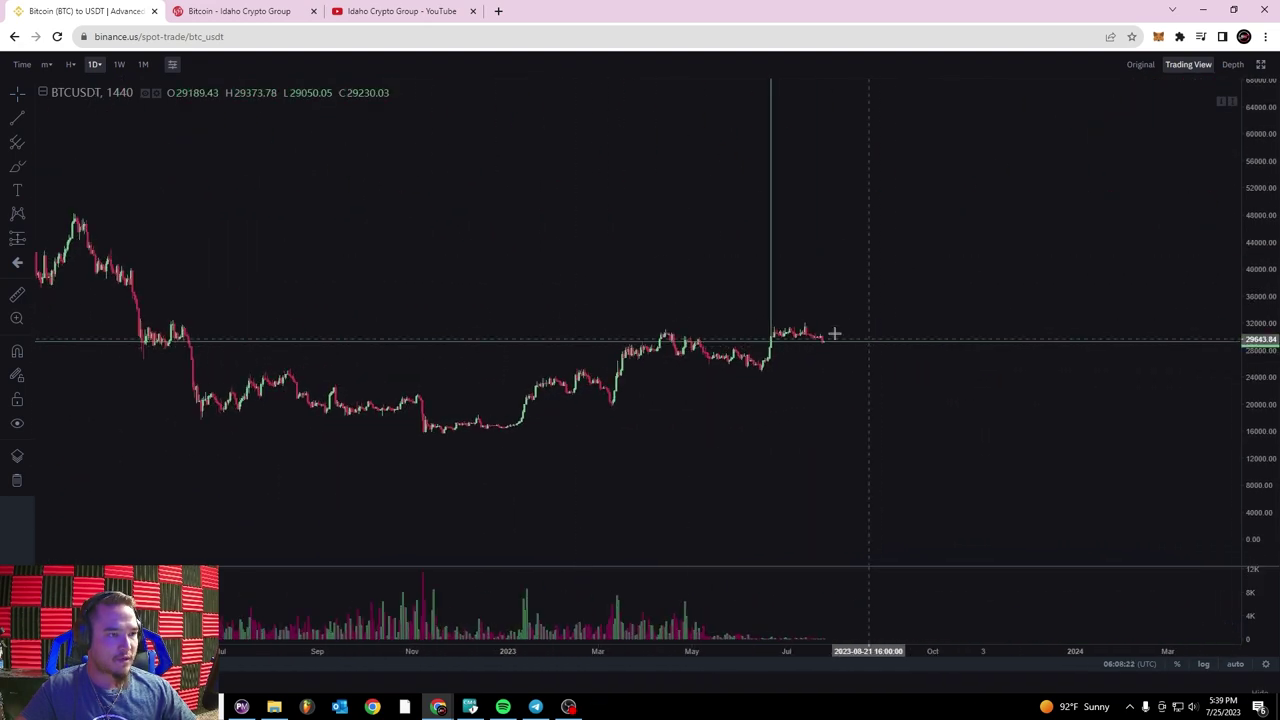
drag(1250, 497, 1214, 357)
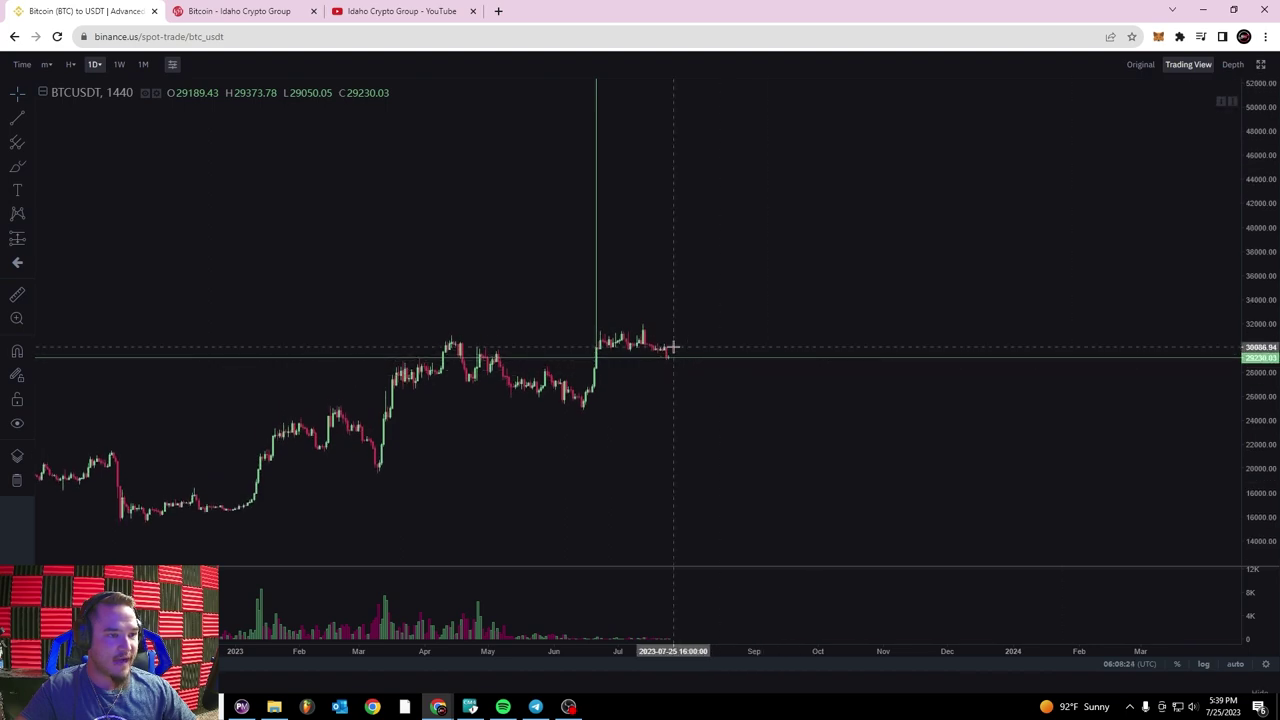
- Return from July 2023 to the January 2021 pullback and examine its lows against the current price line
drag(591, 337, 1000, 350)
drag(370, 325, 900, 331)
drag(400, 345, 980, 358)
scroll(489, 364, up, 5)
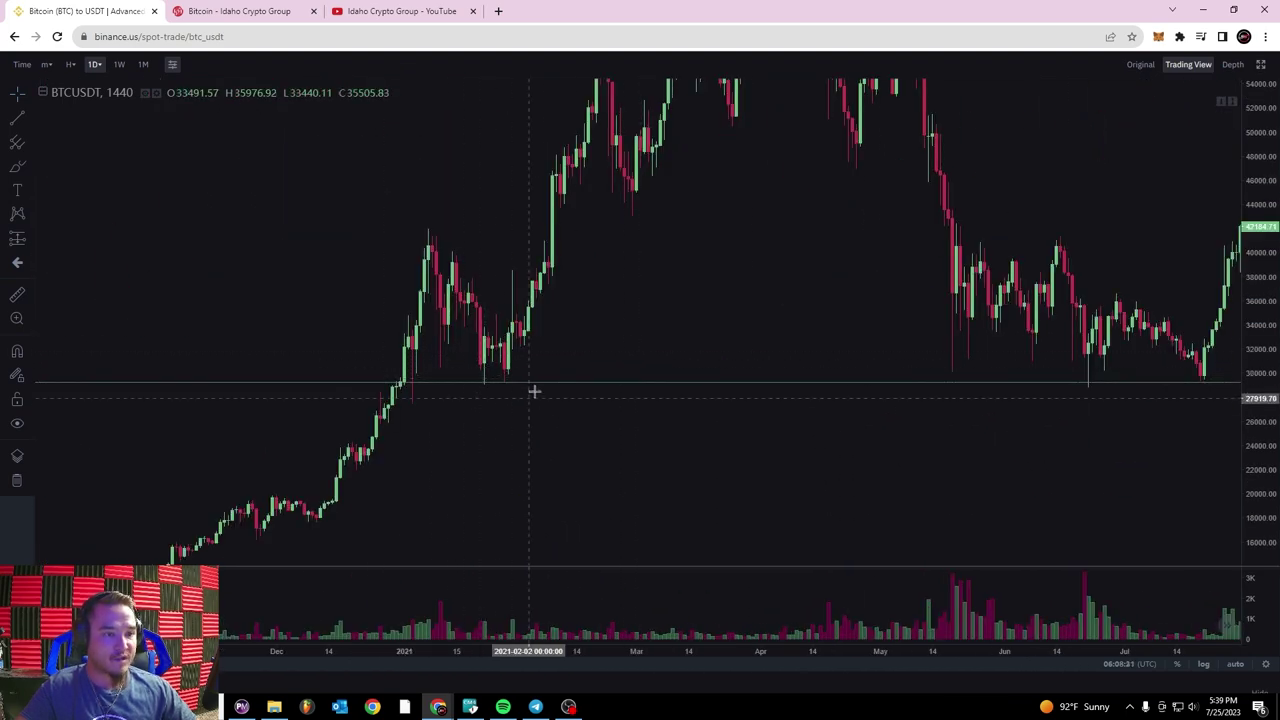
drag(523, 380, 880, 337)
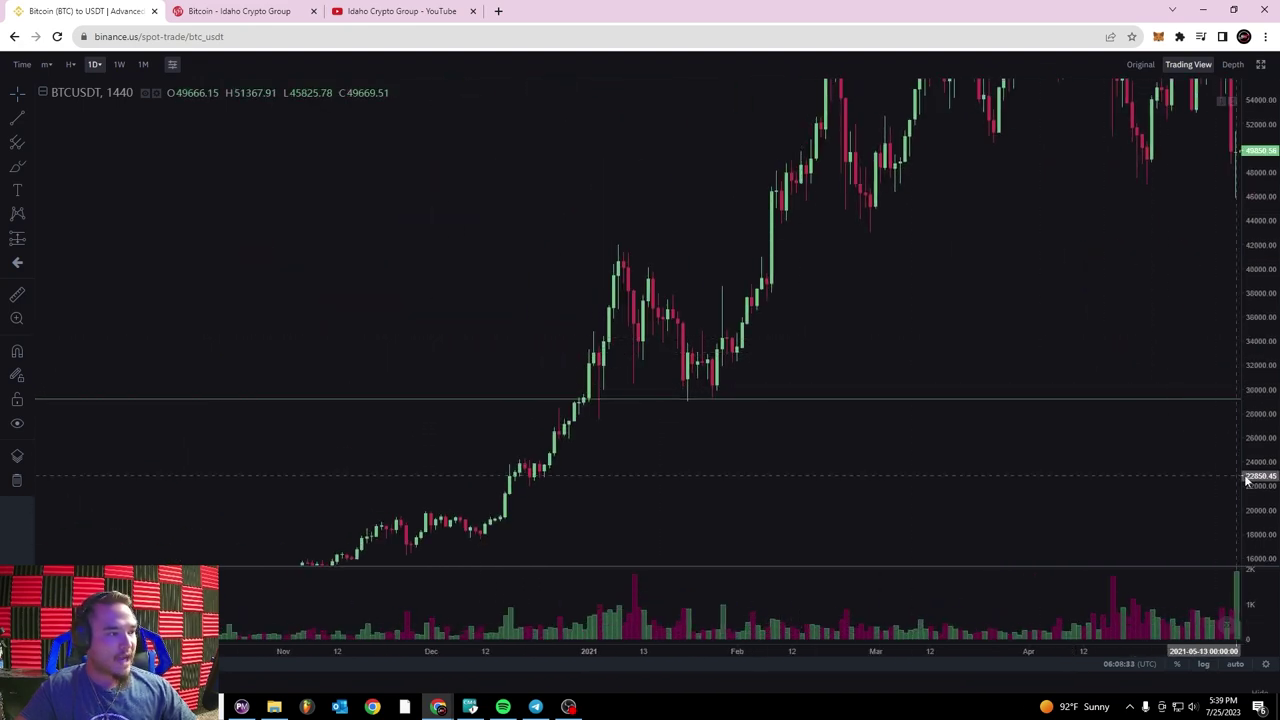
scroll(966, 371, up, 3)
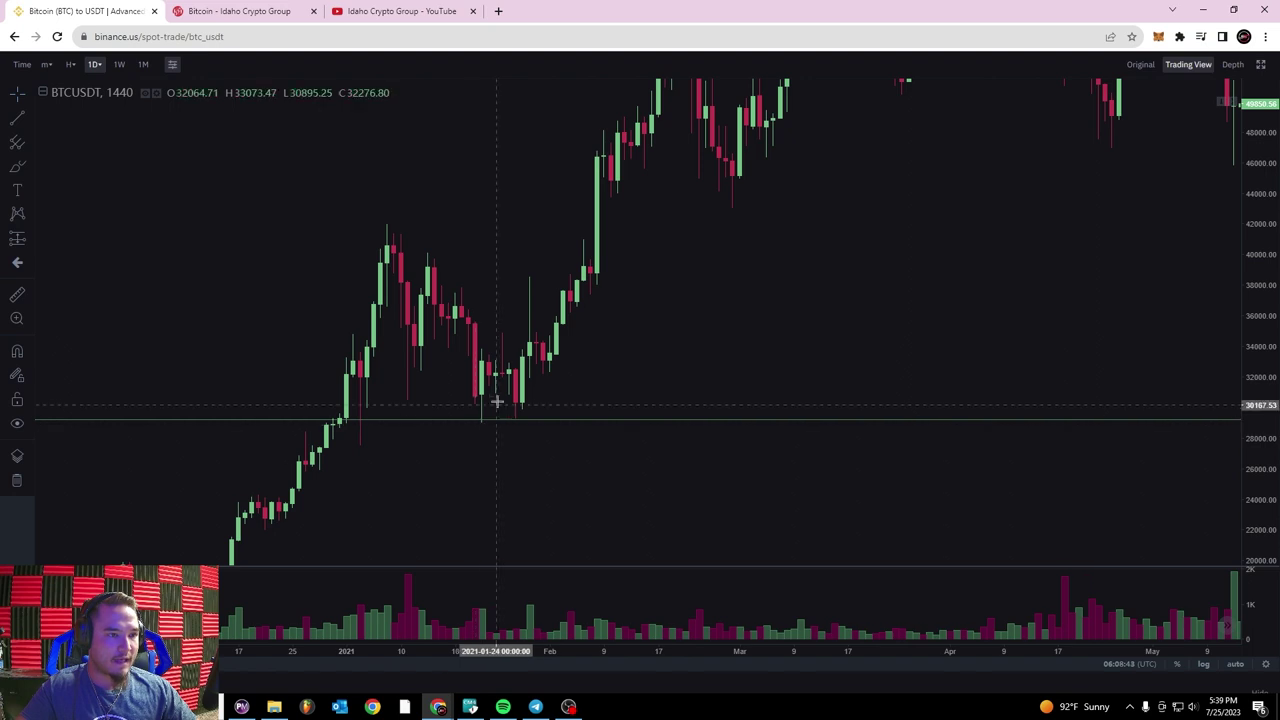
scroll(381, 470, up, 1)
drag(381, 471, 489, 470)
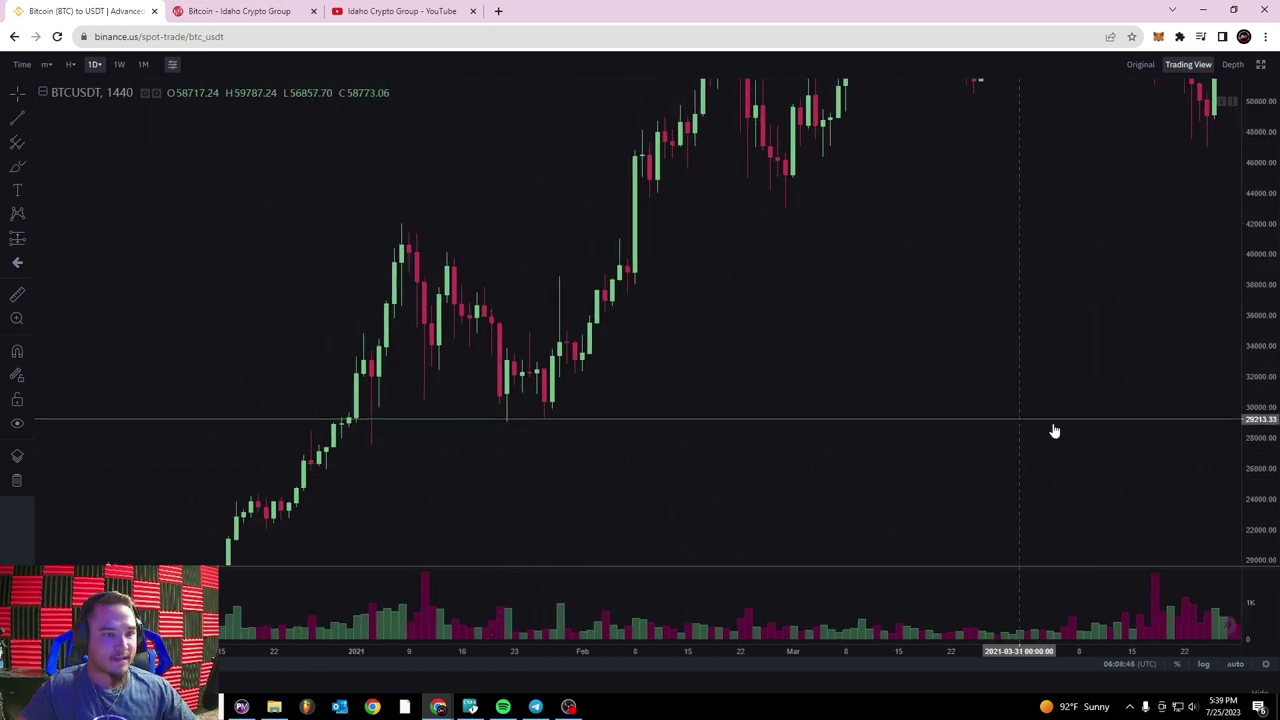
- Enlarge the candles around 22 January 2021 and examine how far their wicks reach below the current price line
drag(1246, 499, 1246, 469)
scroll(439, 449, up, 3)
drag(439, 449, 755, 418)
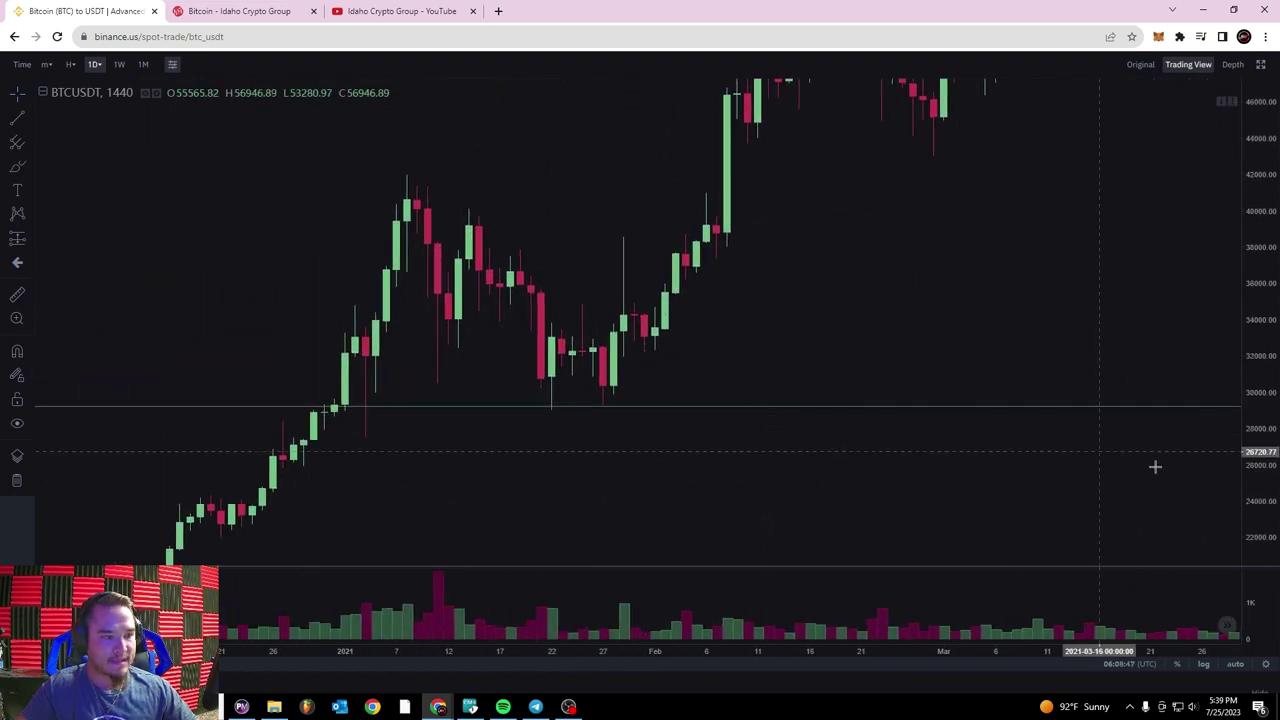
drag(1246, 491, 1243, 395)
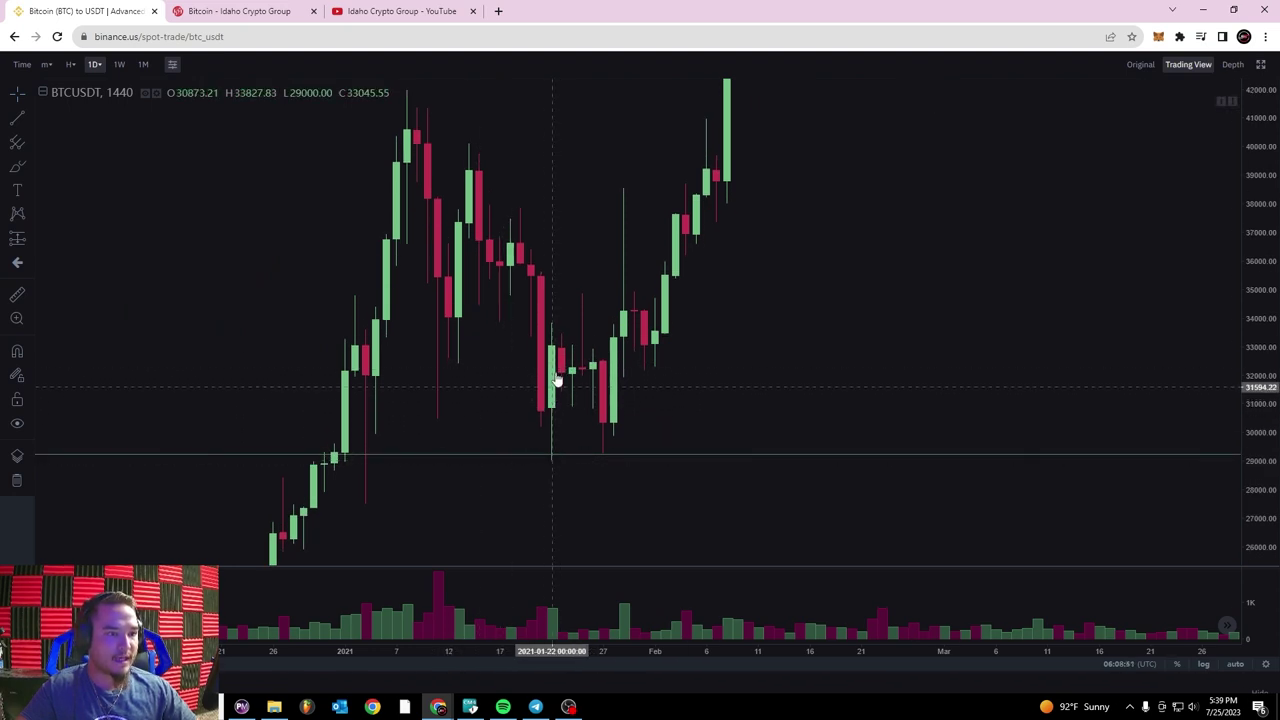
right_click(558, 458)
scroll(480, 435, up, 3)
drag(457, 440, 791, 391)
drag(1244, 200, 1244, 228)
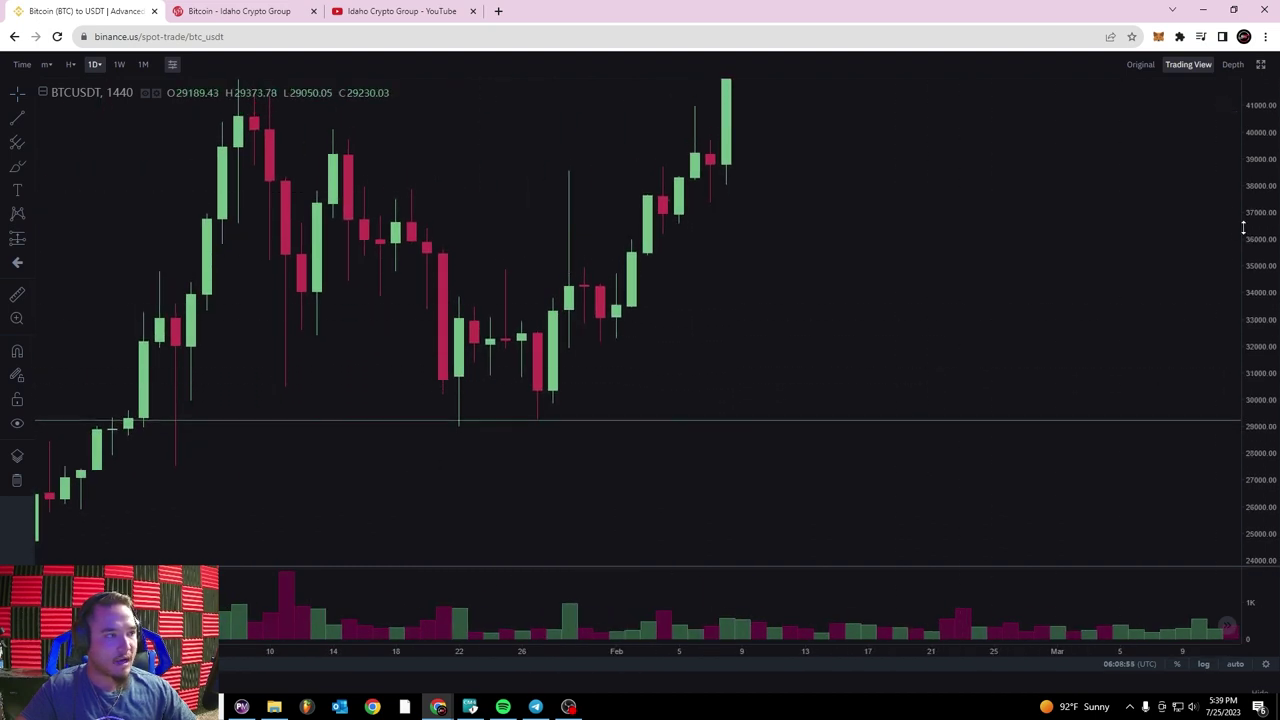
drag(894, 244, 942, 323)
mouse_move(91, 72)
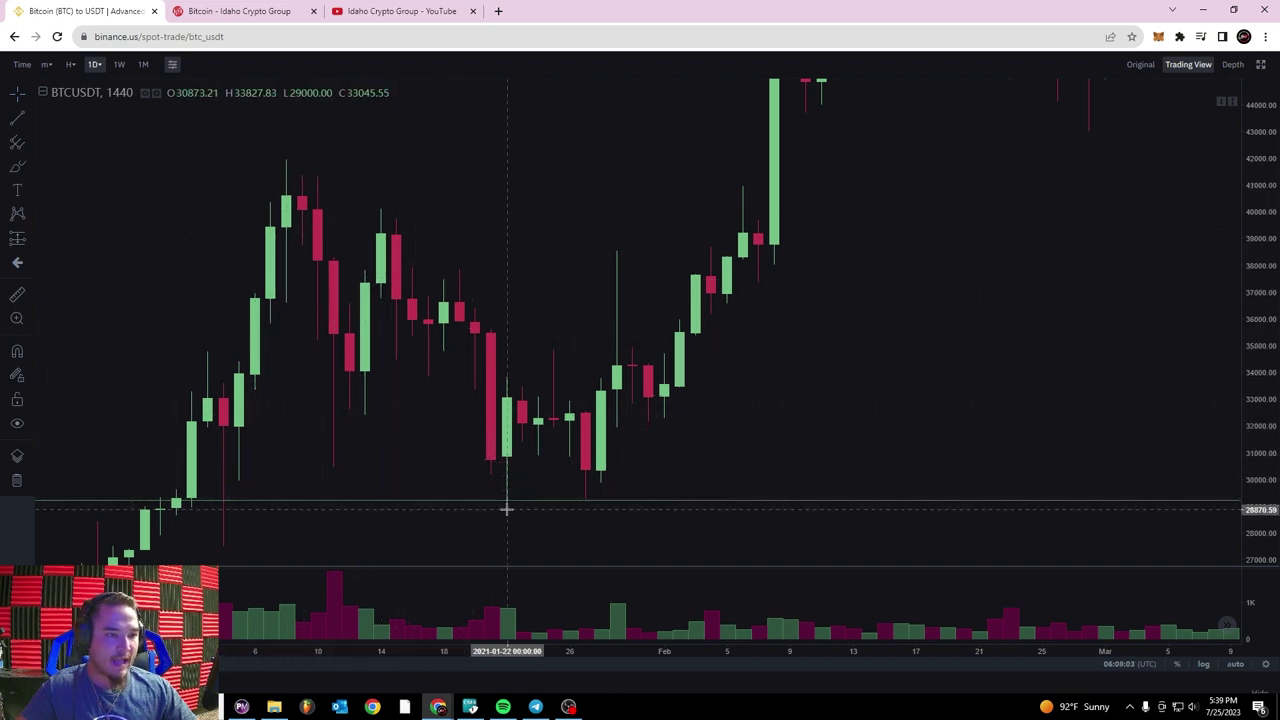
click(30, 146)
click(30, 119)
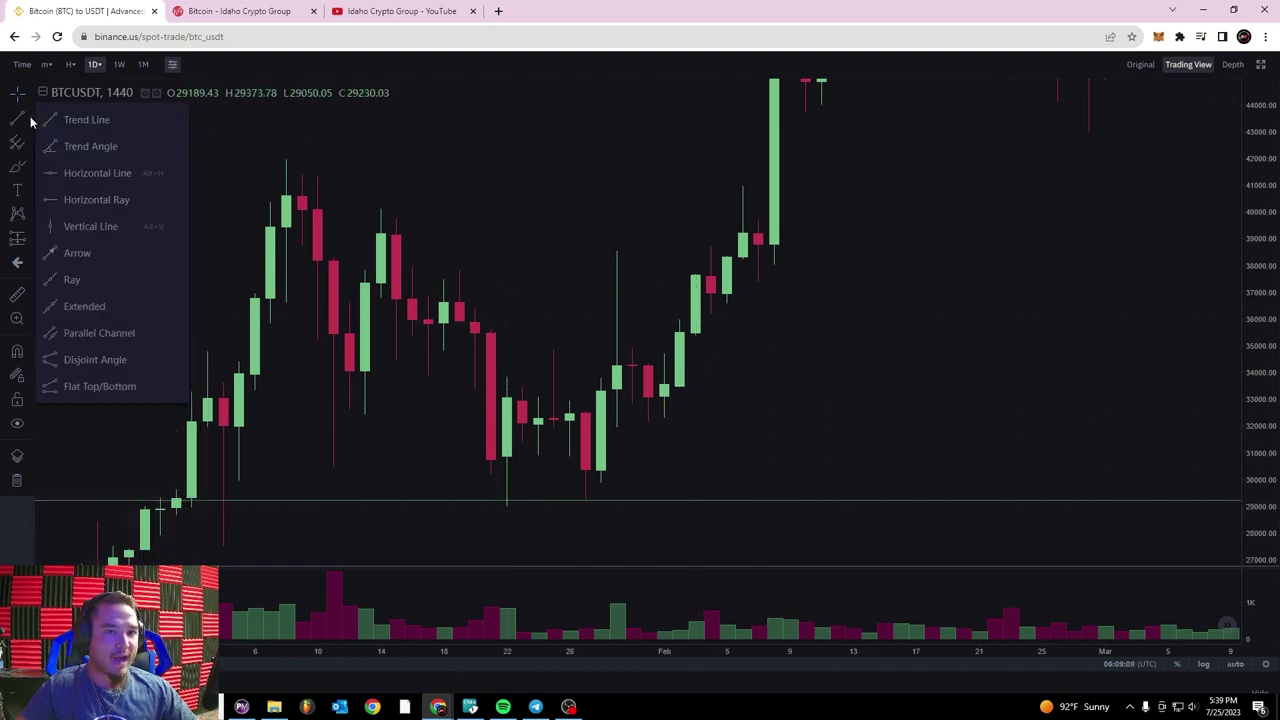
click(111, 178)
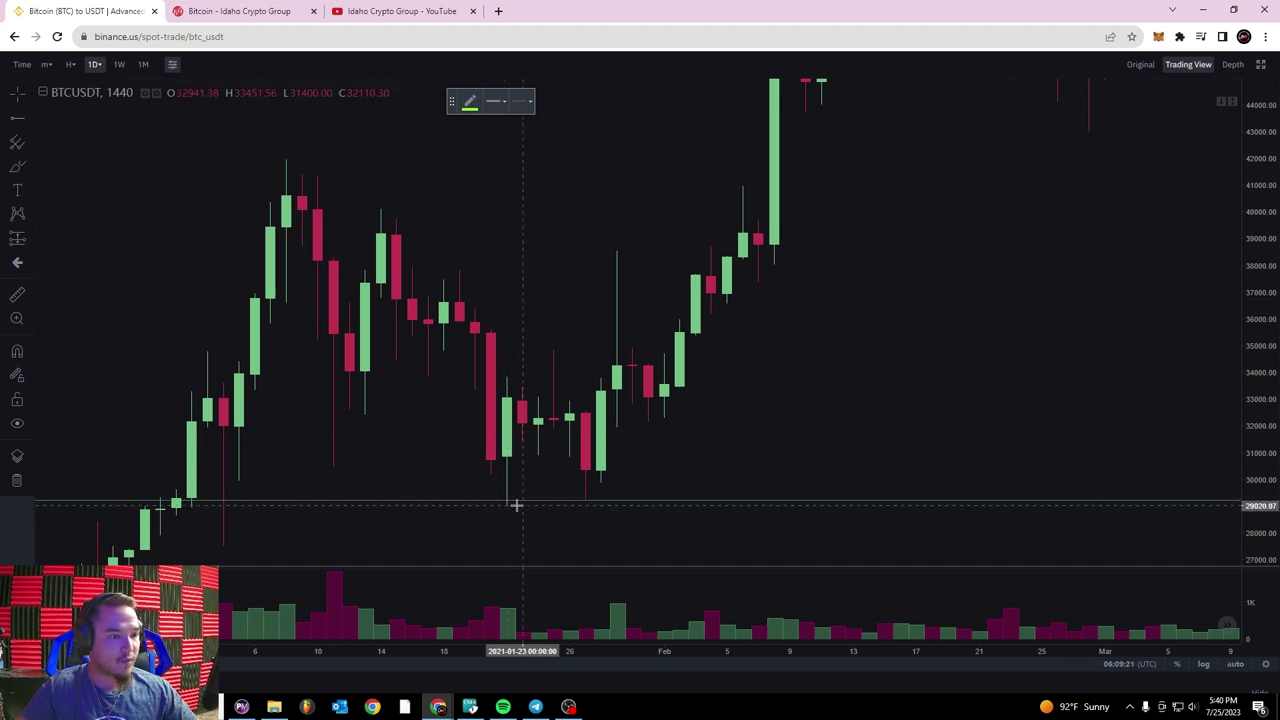
scroll(463, 466, down, 3)
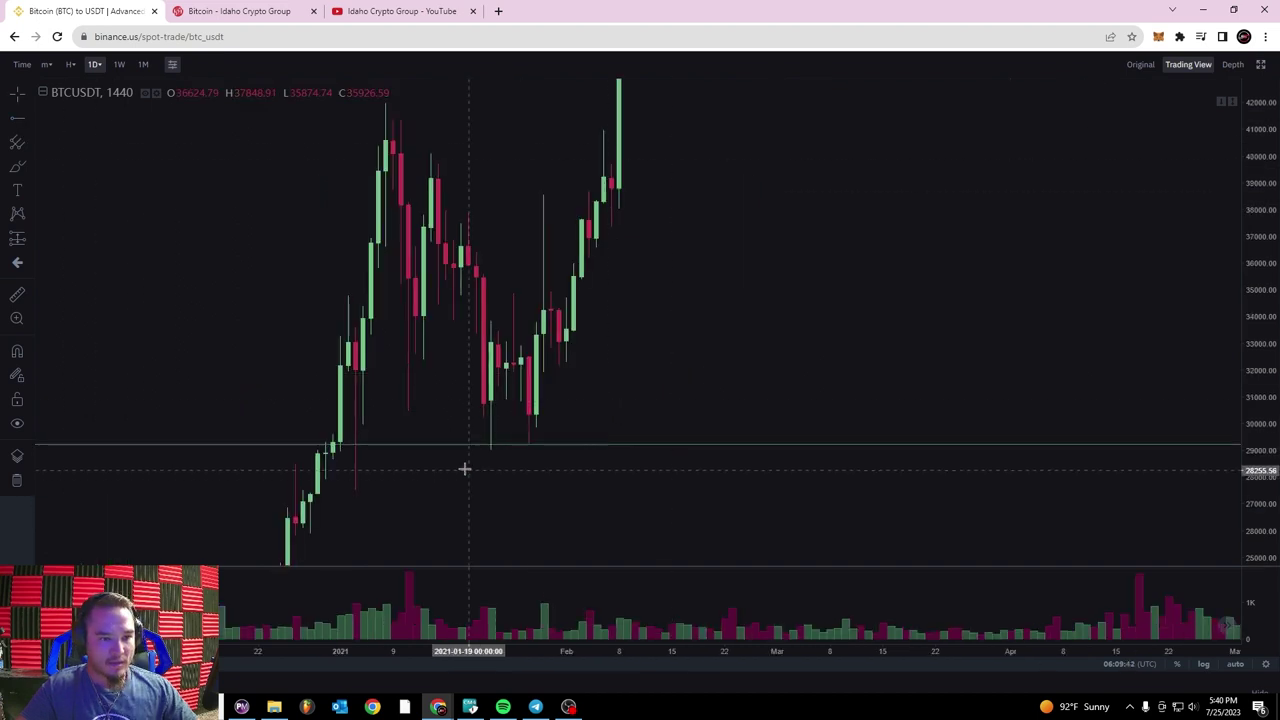
- Place a horizontal ray from the 22 January 2021 wick low at about 29,050 and color it red
click(26, 122)
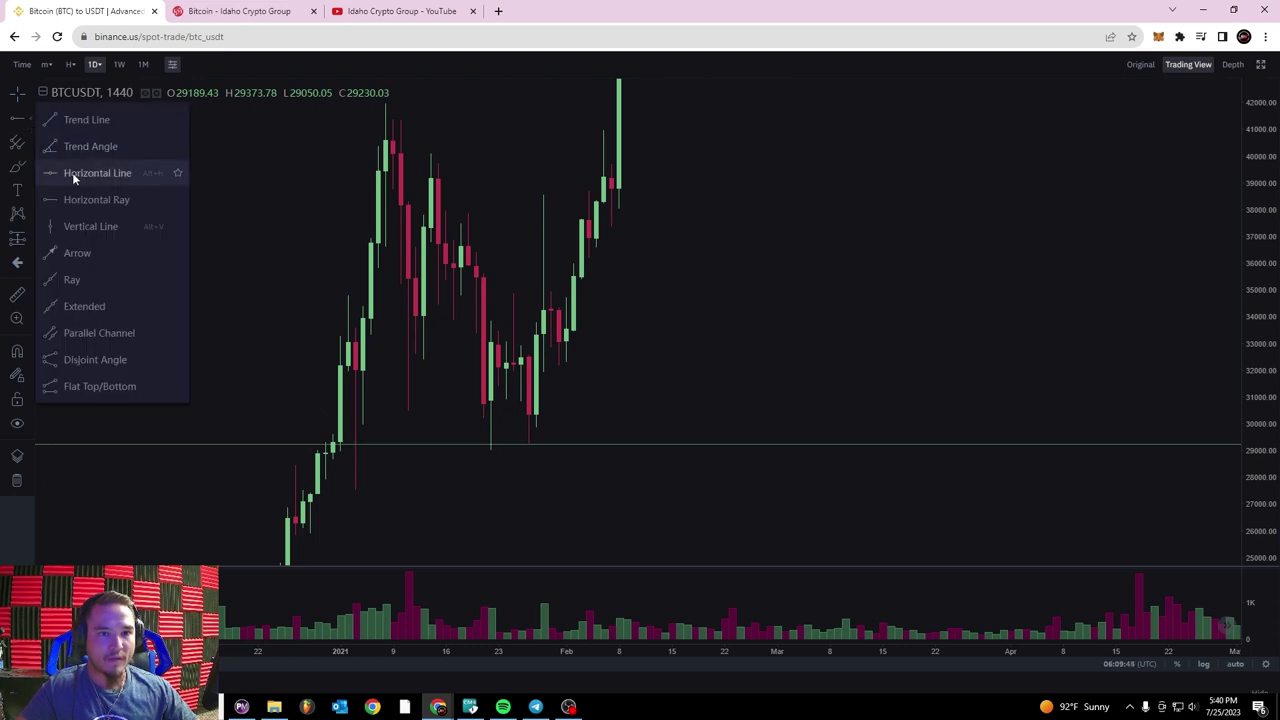
click(99, 202)
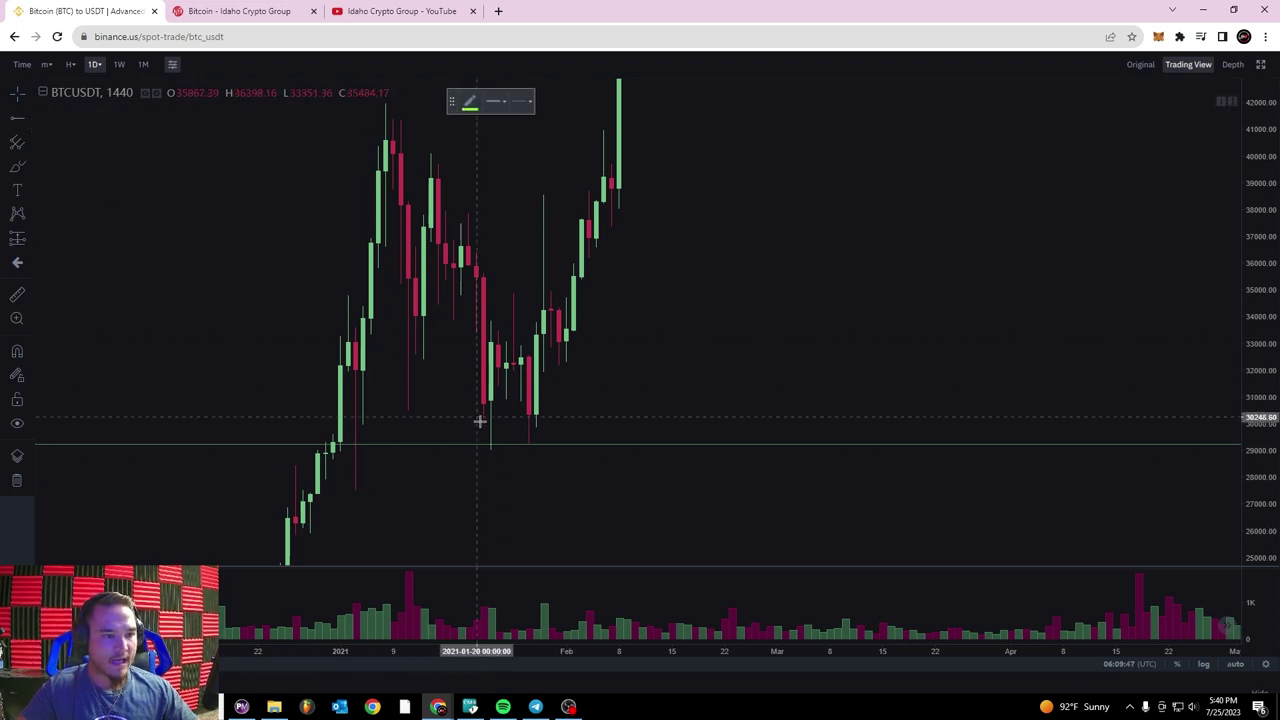
click(490, 449)
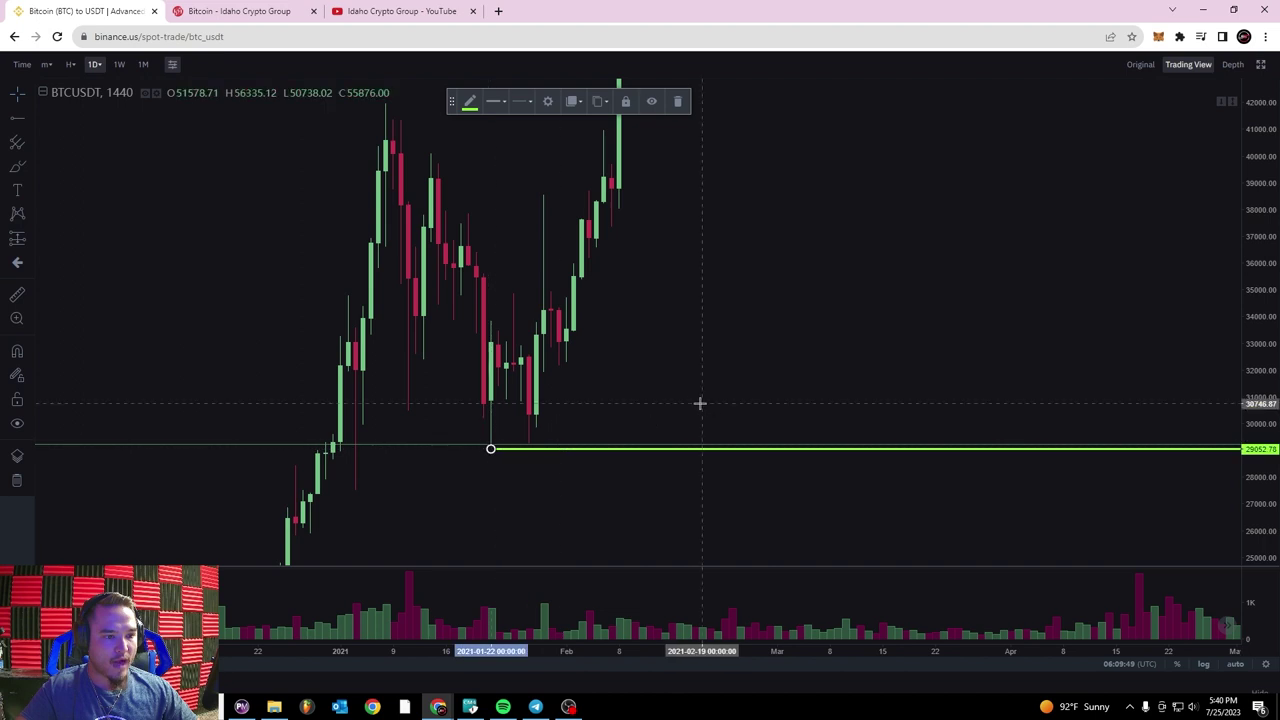
click(470, 104)
click(478, 140)
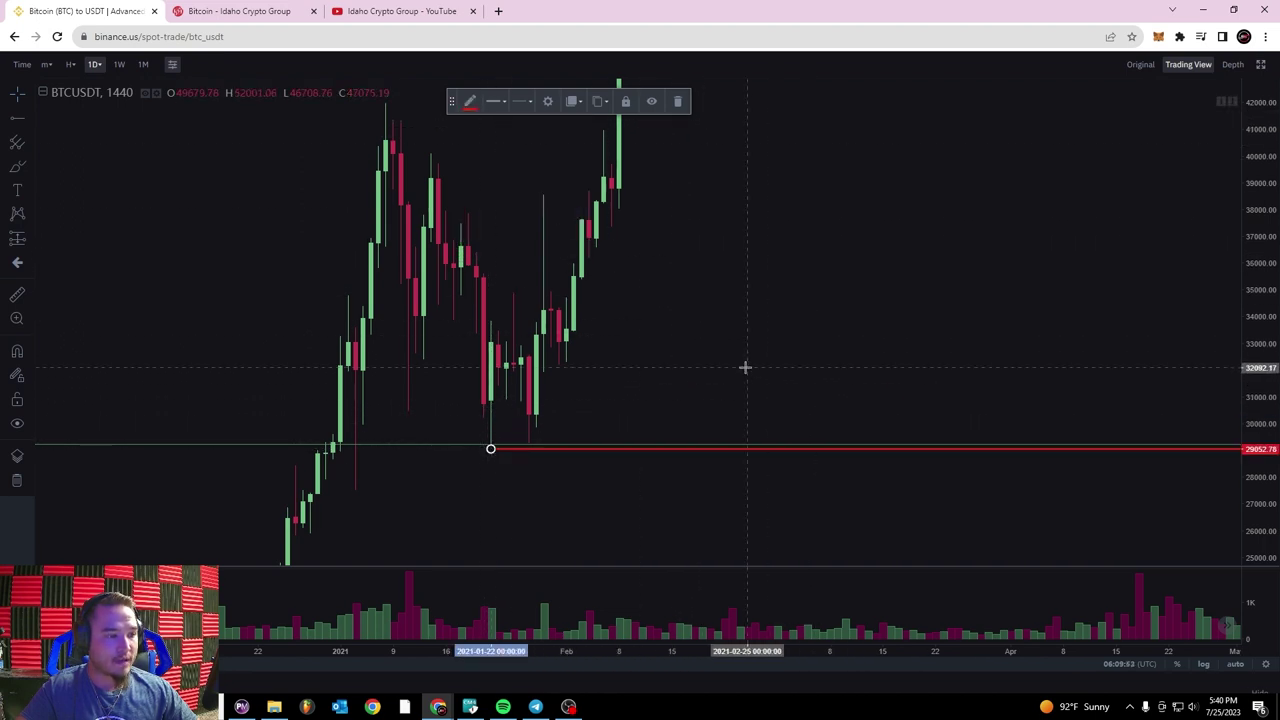
click(391, 331)
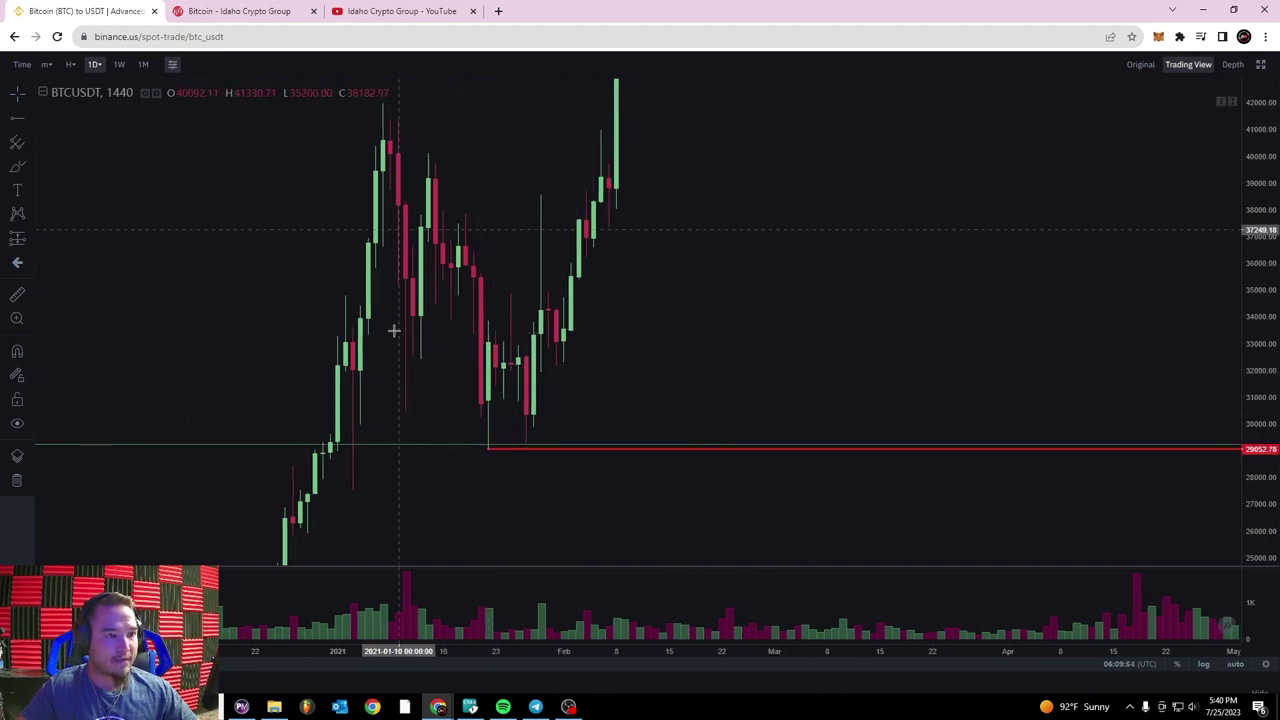
- Hide the red horizontal ray and undo the hiding
click(569, 452)
click(649, 103)
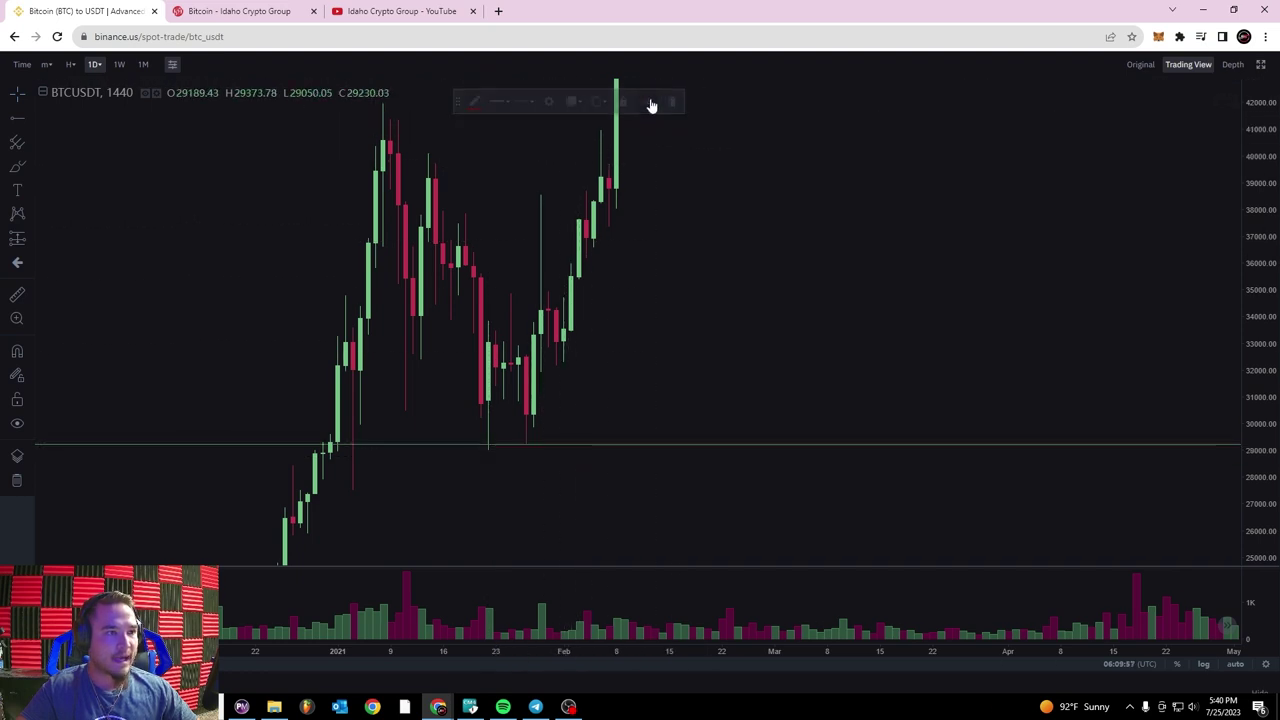
key(ctrl+z)
- Maximize the price pane over the volume pane and examine the red ray's start at the January 2021 low
drag(1248, 192, 1246, 292)
scroll(865, 243, down, 1)
scroll(600, 345, up, 2)
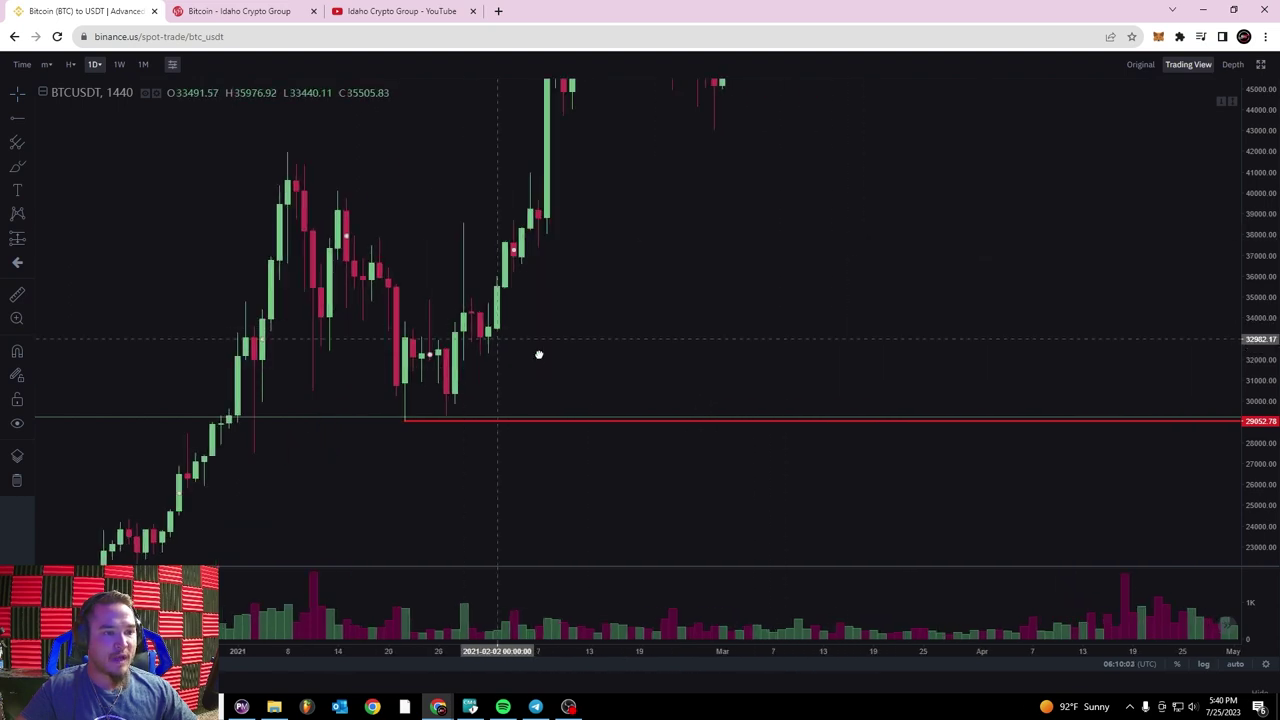
drag(490, 338, 590, 370)
scroll(732, 350, up, 2)
double_click(736, 392)
drag(737, 395, 620, 398)
drag(430, 305, 612, 277)
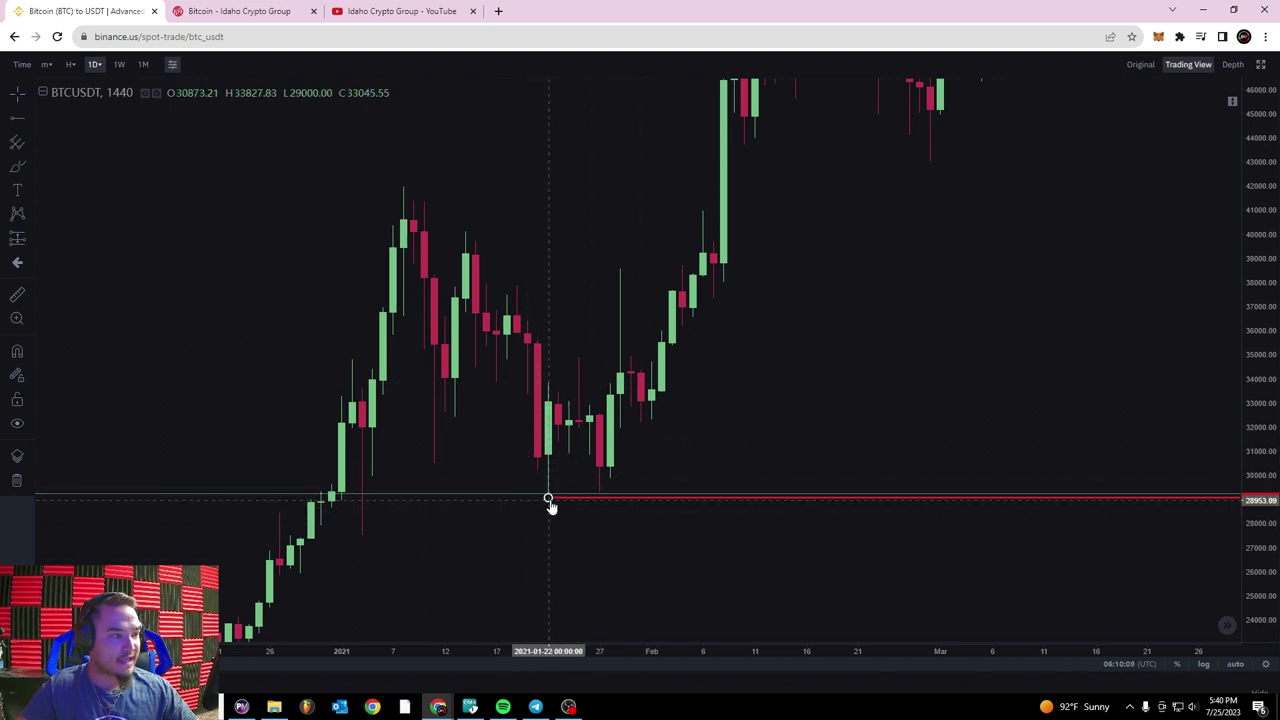
scroll(708, 375, right, 3)
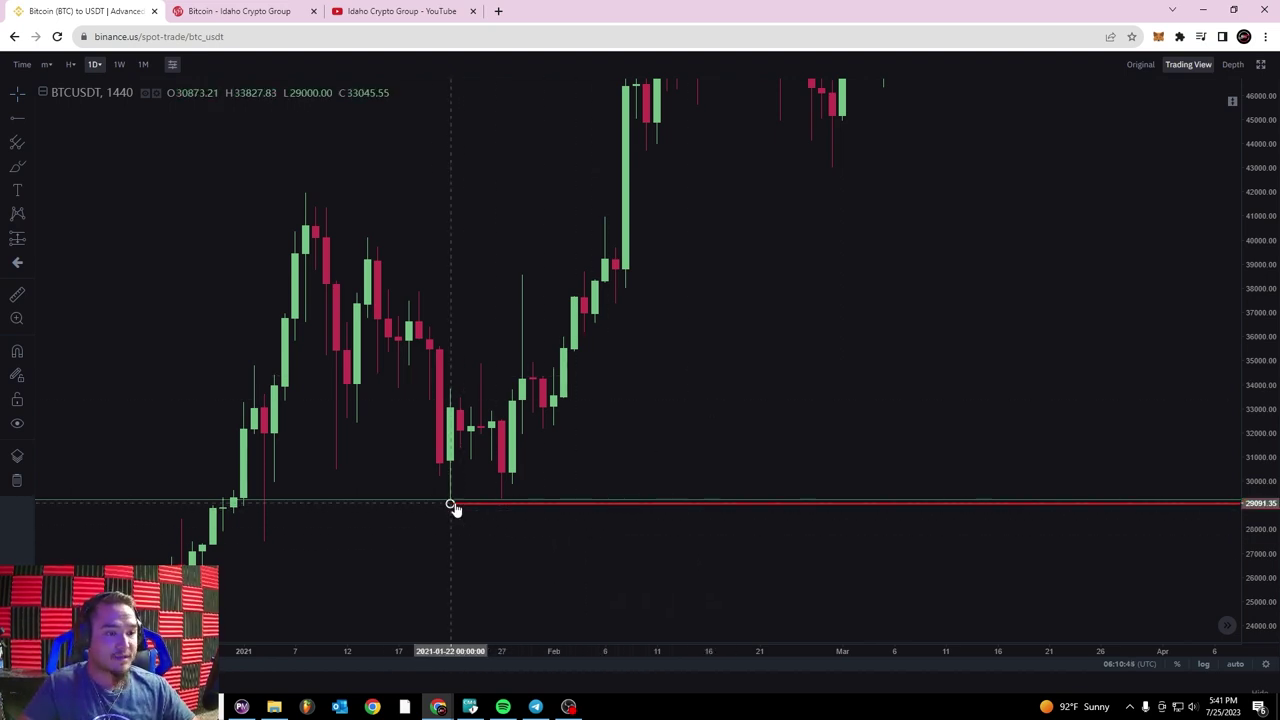
- Draw a green freehand circle around the January 2021 lows at the start of the red ray
drag(677, 343, 668, 346)
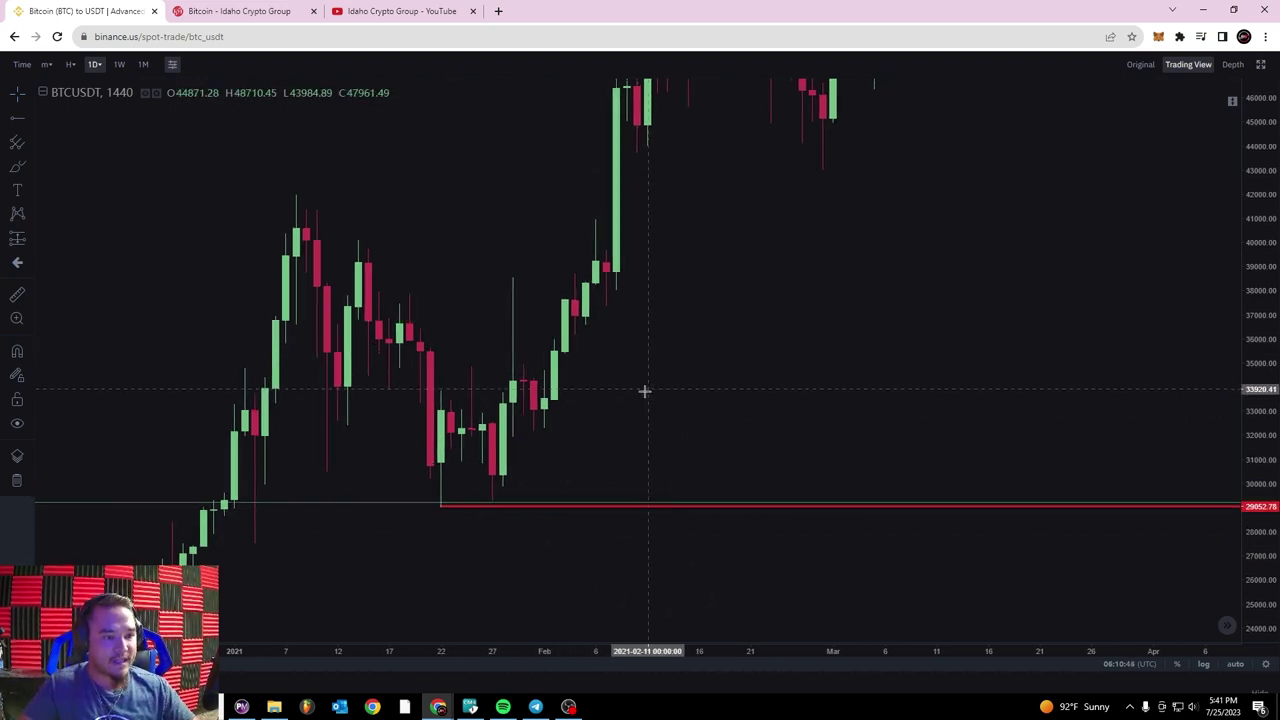
scroll(645, 391, up, 2)
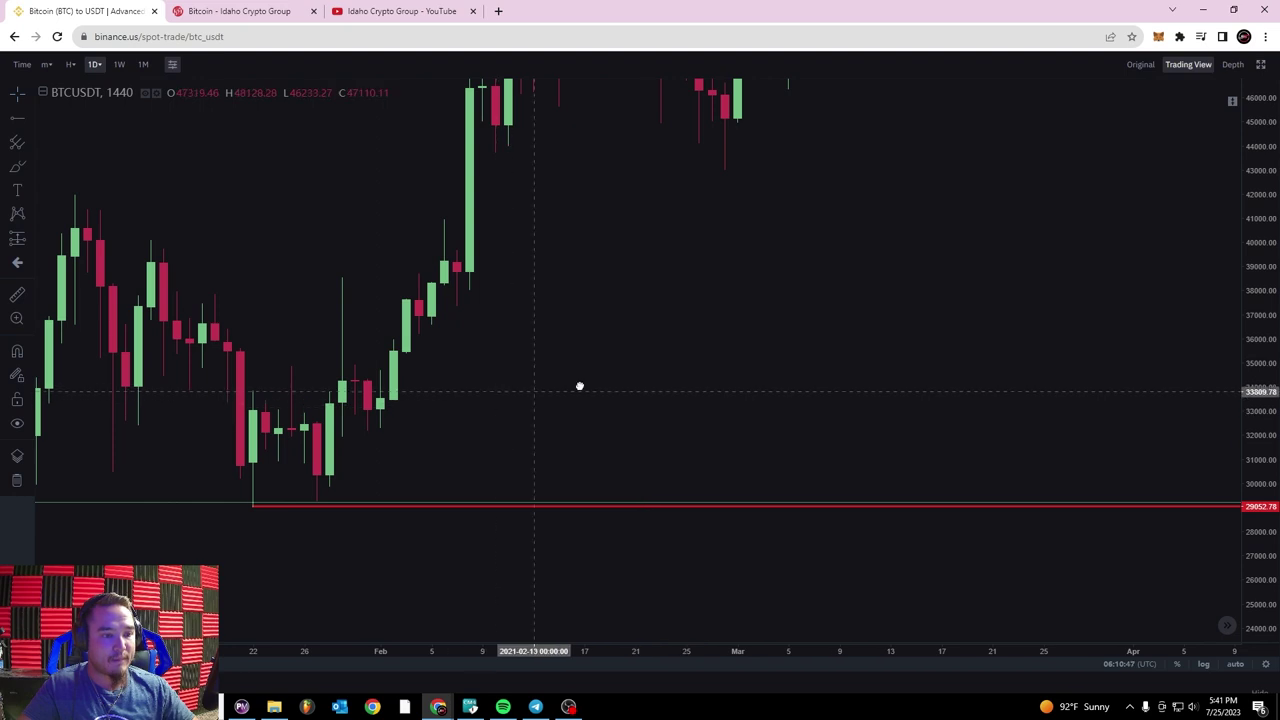
scroll(531, 391, down, 5)
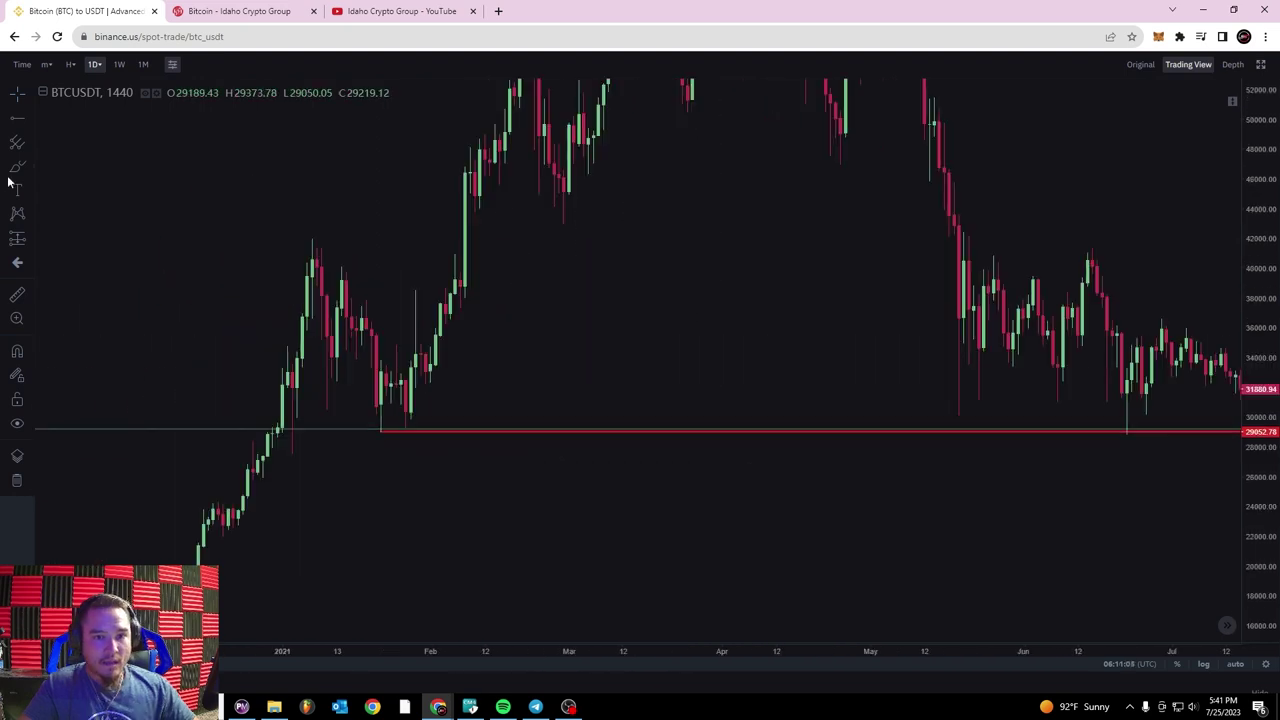
click(17, 167)
mouse_move(423, 395)
mouse_down()
mouse_move(306, 437)
mouse_move(451, 434)
mouse_move(434, 397)
mouse_up()
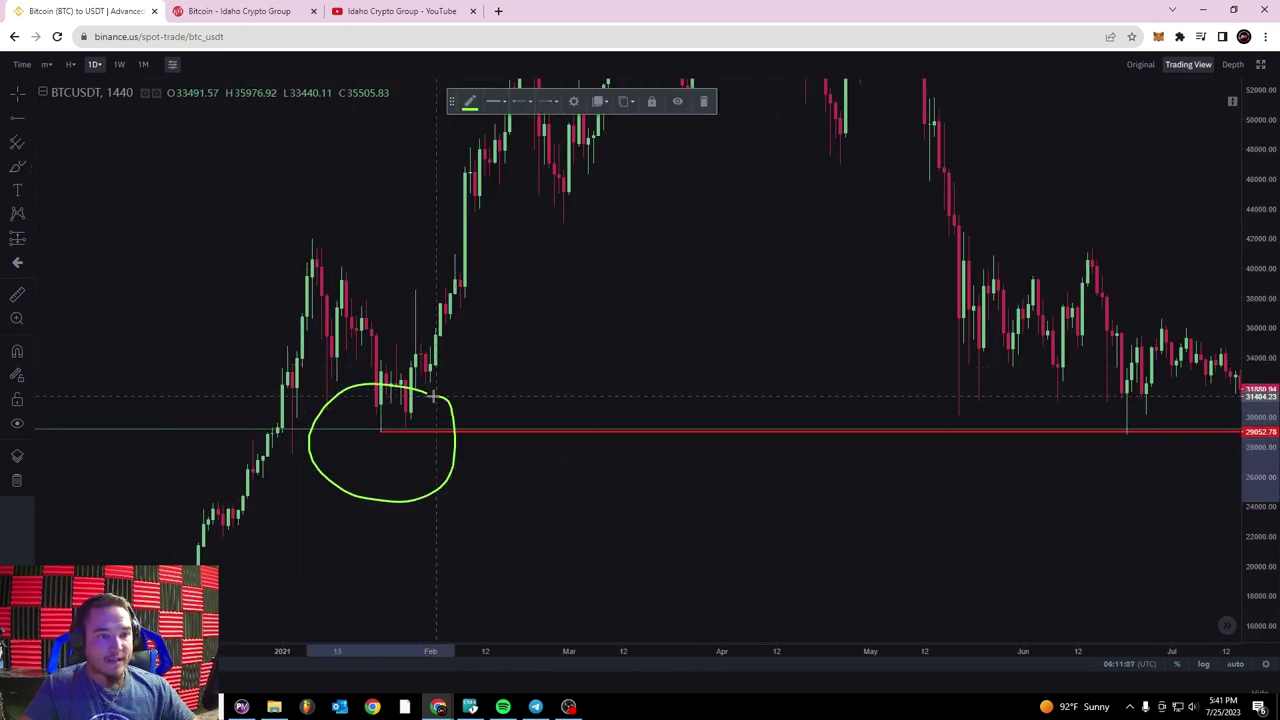
- Add the text label "BUYER INTEREST" just below the green circle
click(16, 190)
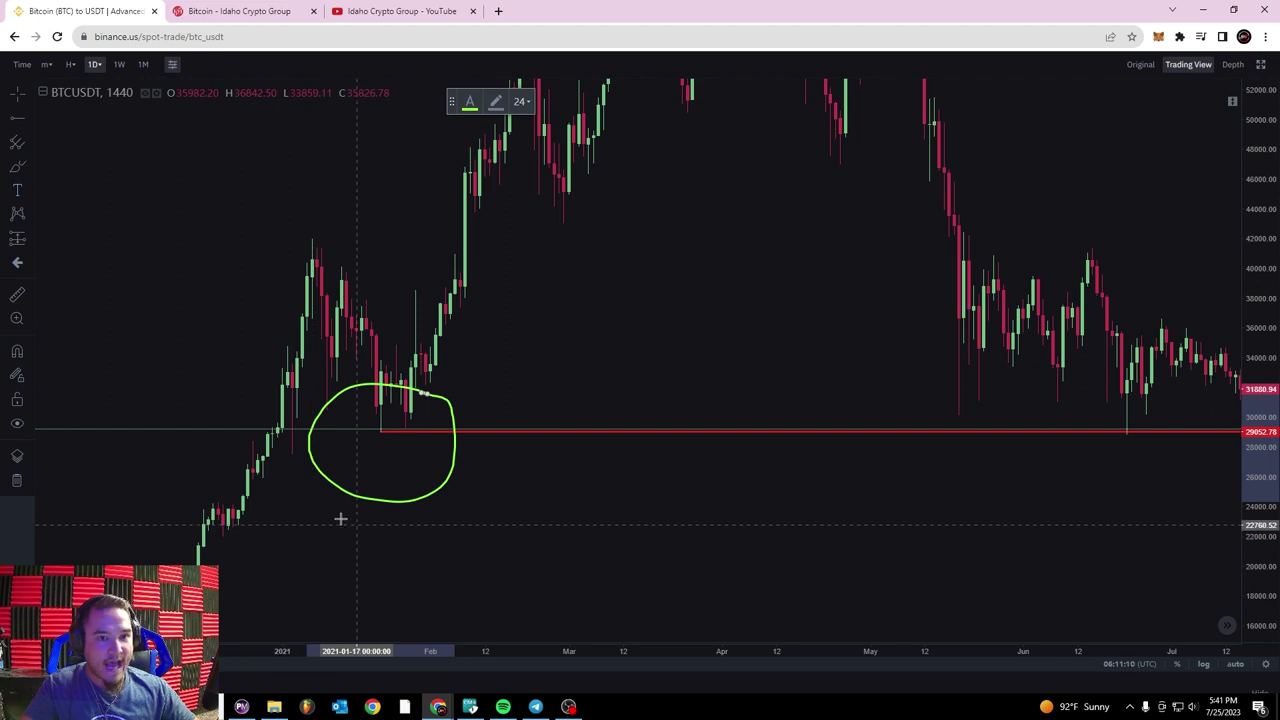
click(317, 527)
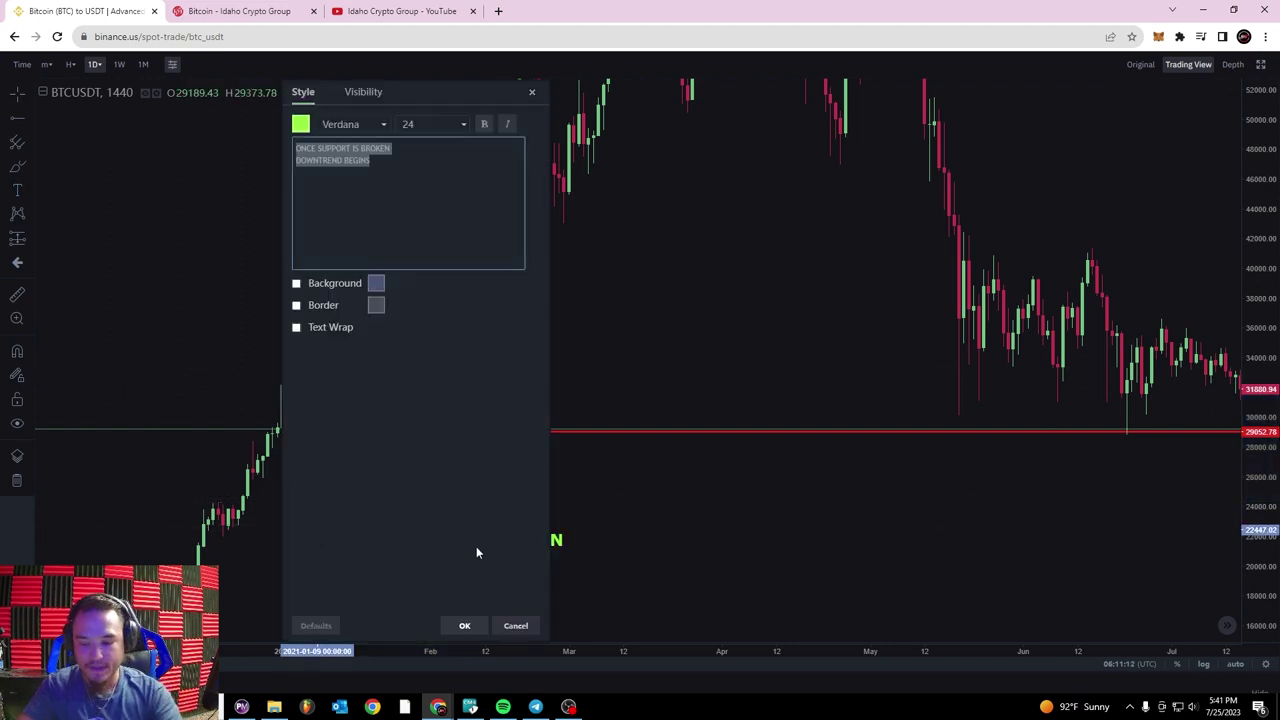
text(BUYE)
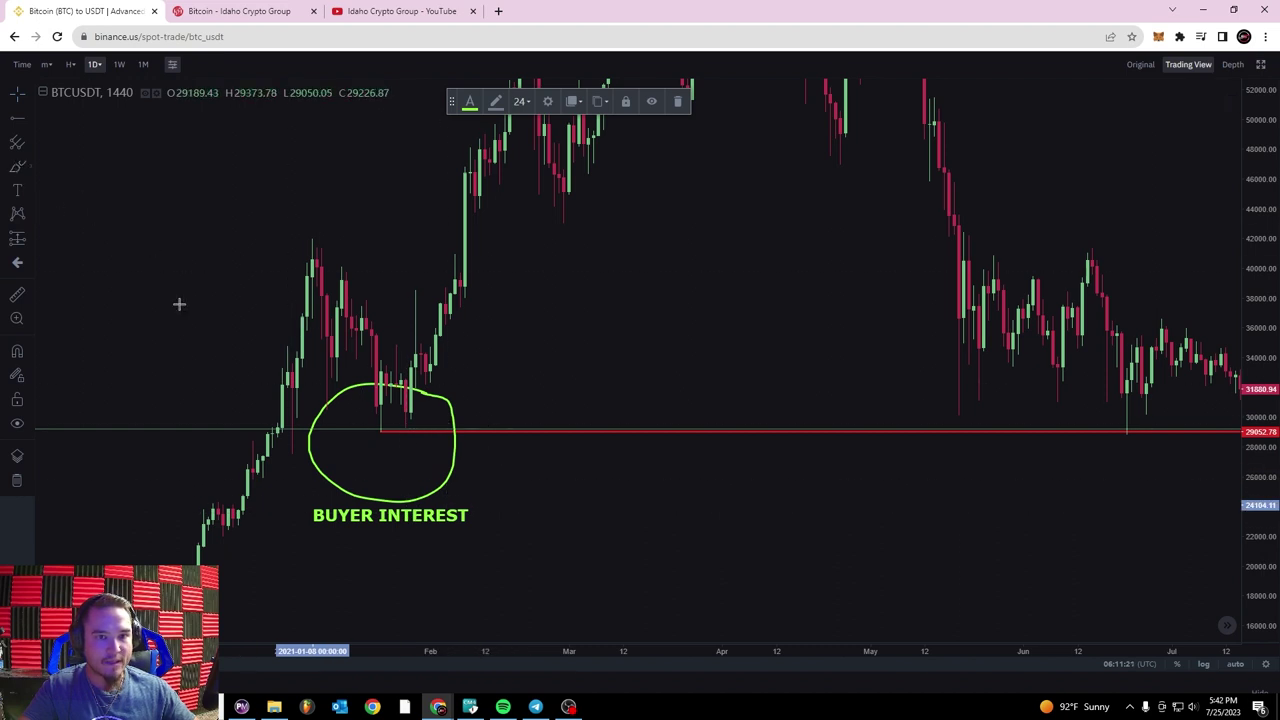
- Brush a green curved arrow inside the circle pointing at the January 2021 low, and leave the brush
mouse_move(450, 491)
mouse_down()
mouse_move(384, 441)
mouse_move(397, 445)
mouse_up()
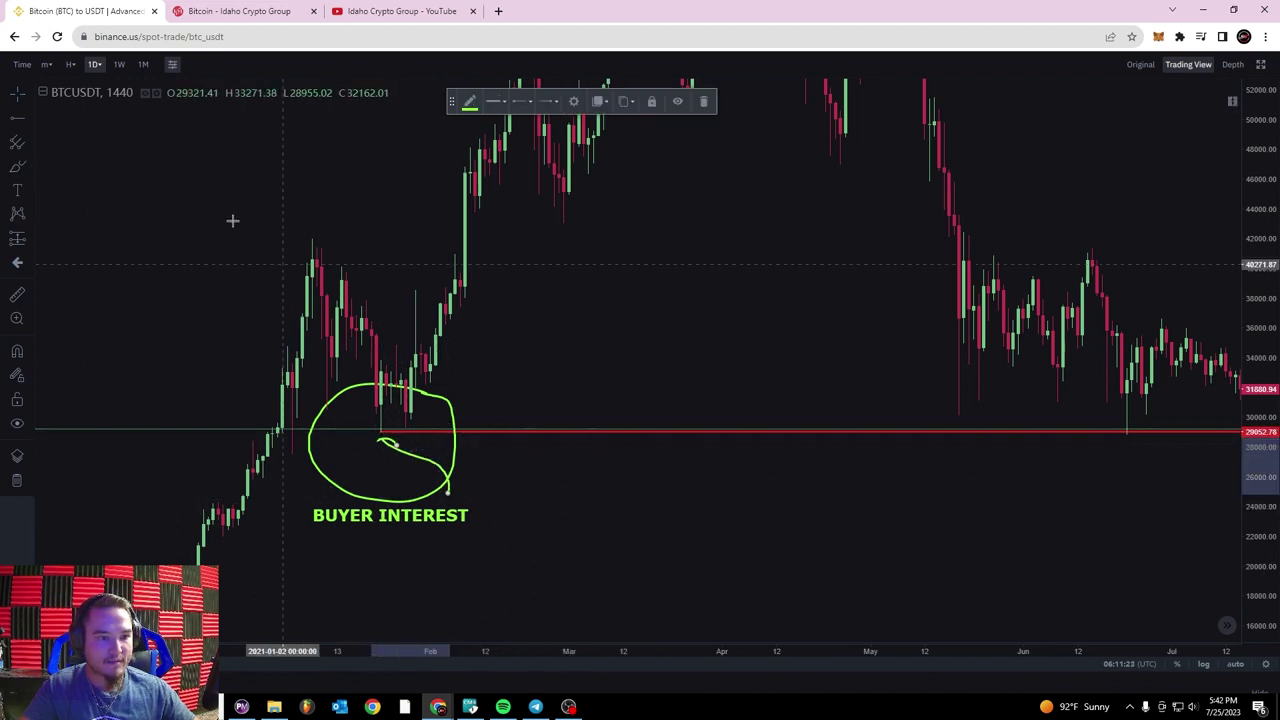
click(30, 96)
click(9, 95)
click(15, 97)
click(430, 288)
- Examine the circled buyer interest zone and the price rise after it in close-up
scroll(380, 318, up, 3)
drag(350, 347, 686, 348)
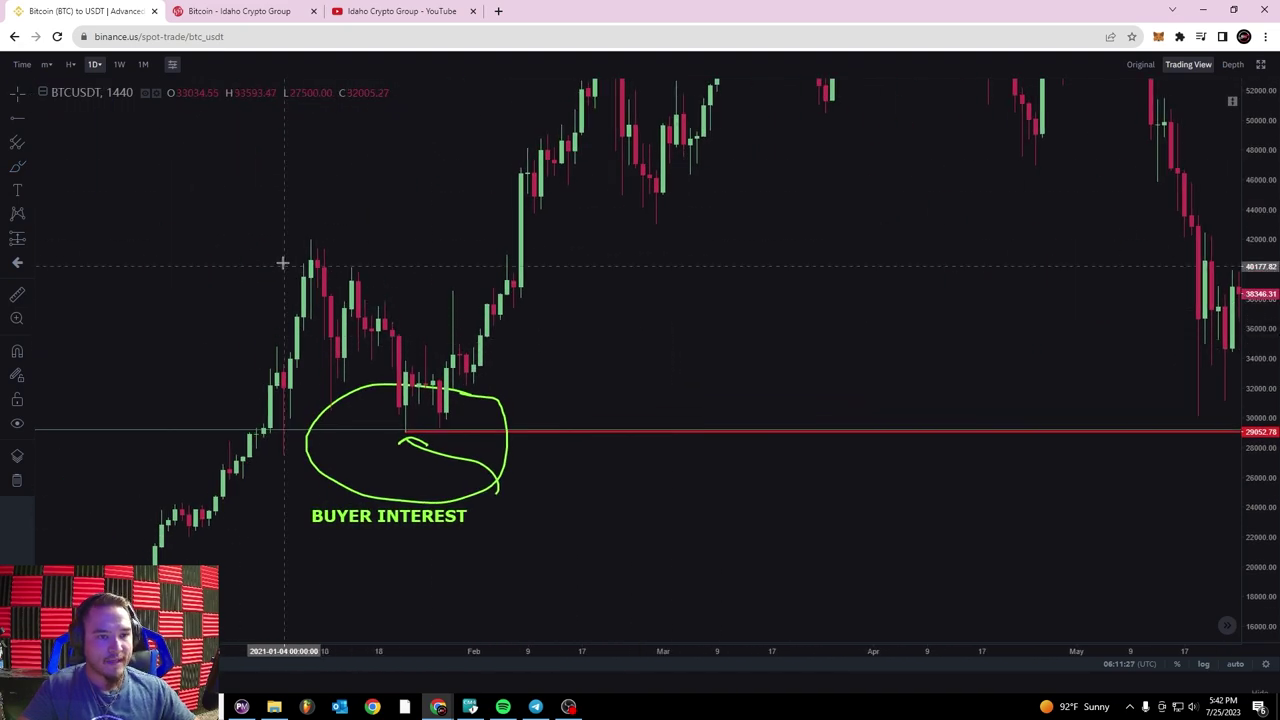
scroll(340, 328, up, 2)
drag(438, 346, 742, 355)
drag(1254, 517, 1254, 458)
scroll(670, 347, up, 4)
drag(605, 332, 931, 341)
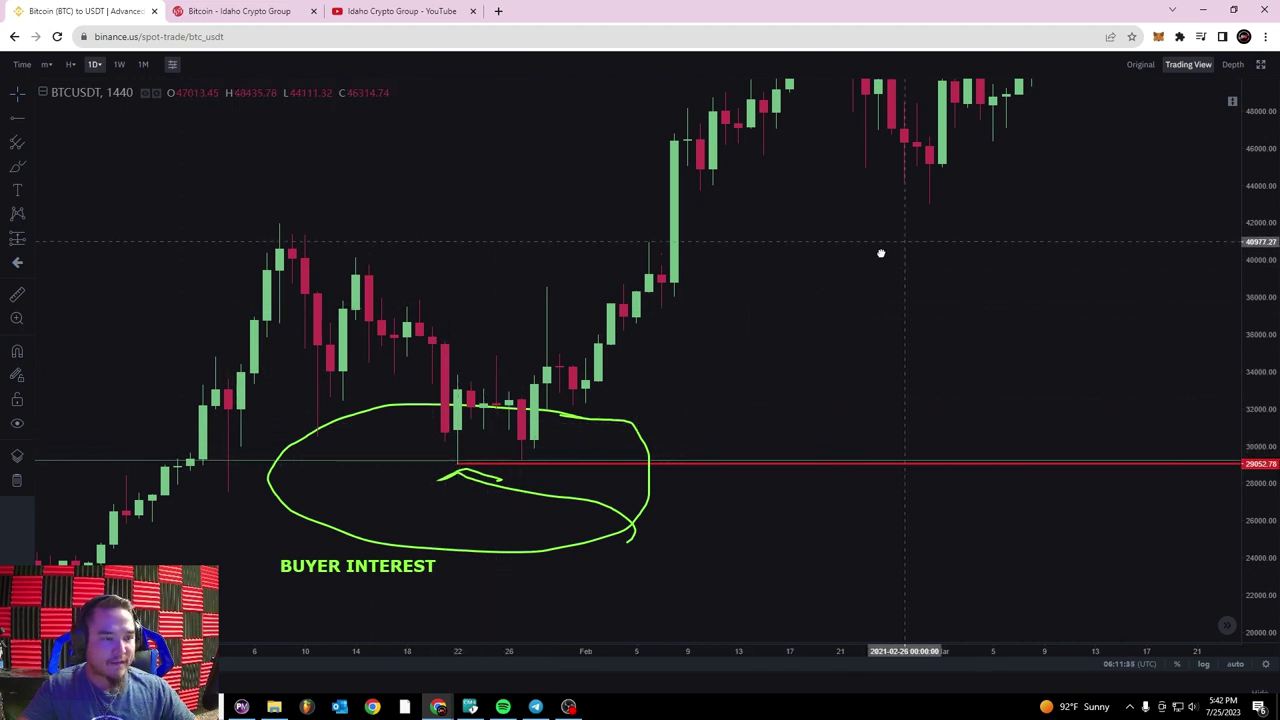
- Follow the price from the buyer interest zone through both 2021 peaks to early 2022, and return to the mid-2021 lows
scroll(880, 260, down, 3)
drag(1258, 143, 1257, 393)
scroll(1120, 306, down, 4)
drag(1134, 217, 651, 234)
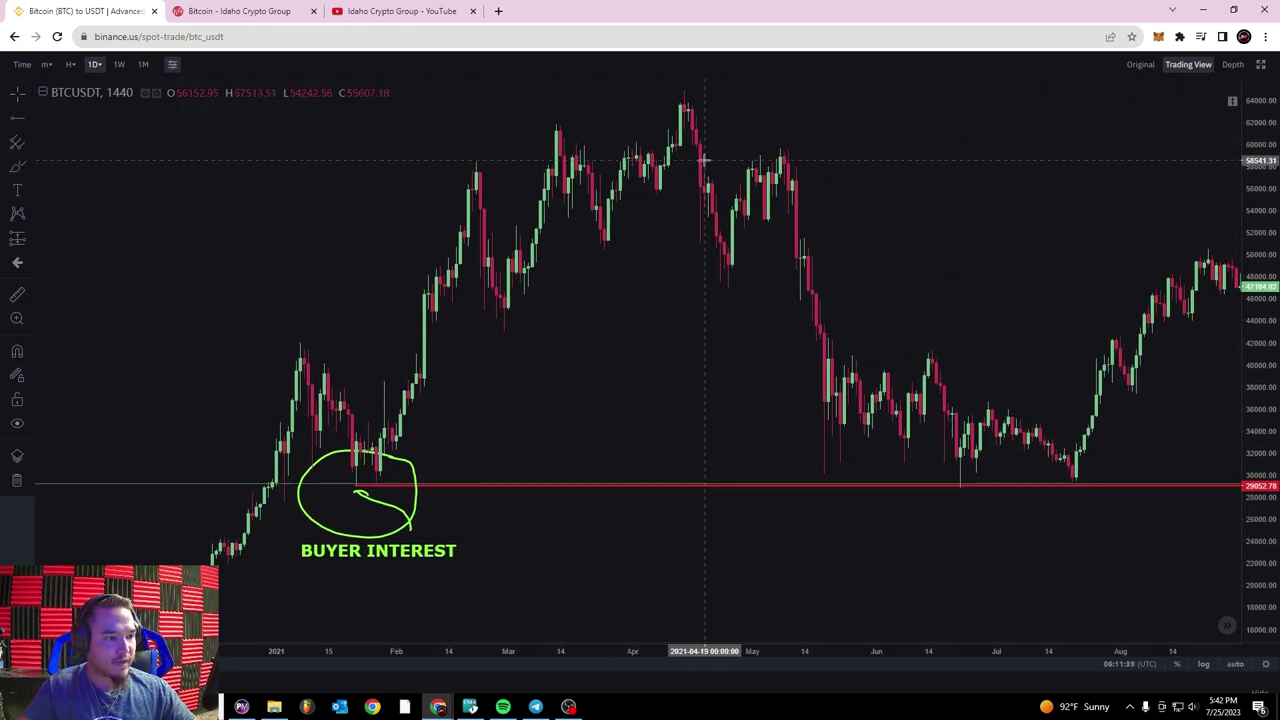
drag(716, 140, 480, 249)
scroll(729, 250, down, 3)
drag(1078, 240, 621, 214)
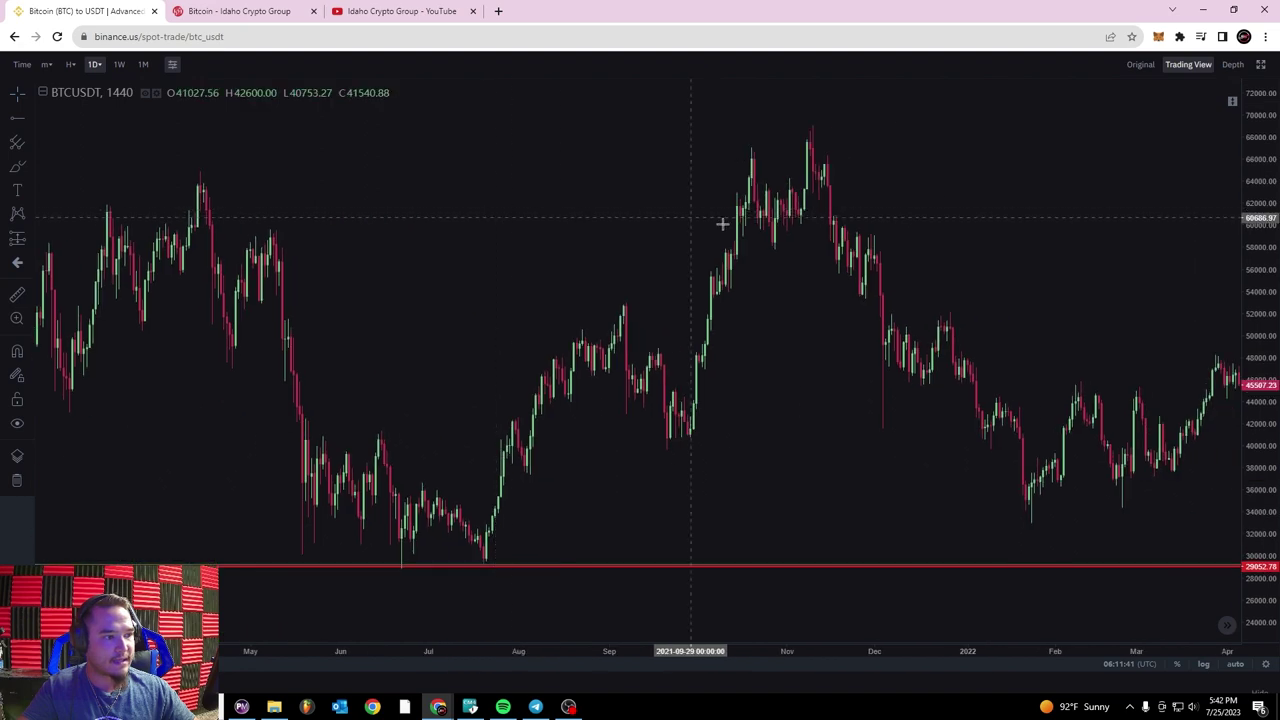
drag(478, 309, 732, 258)
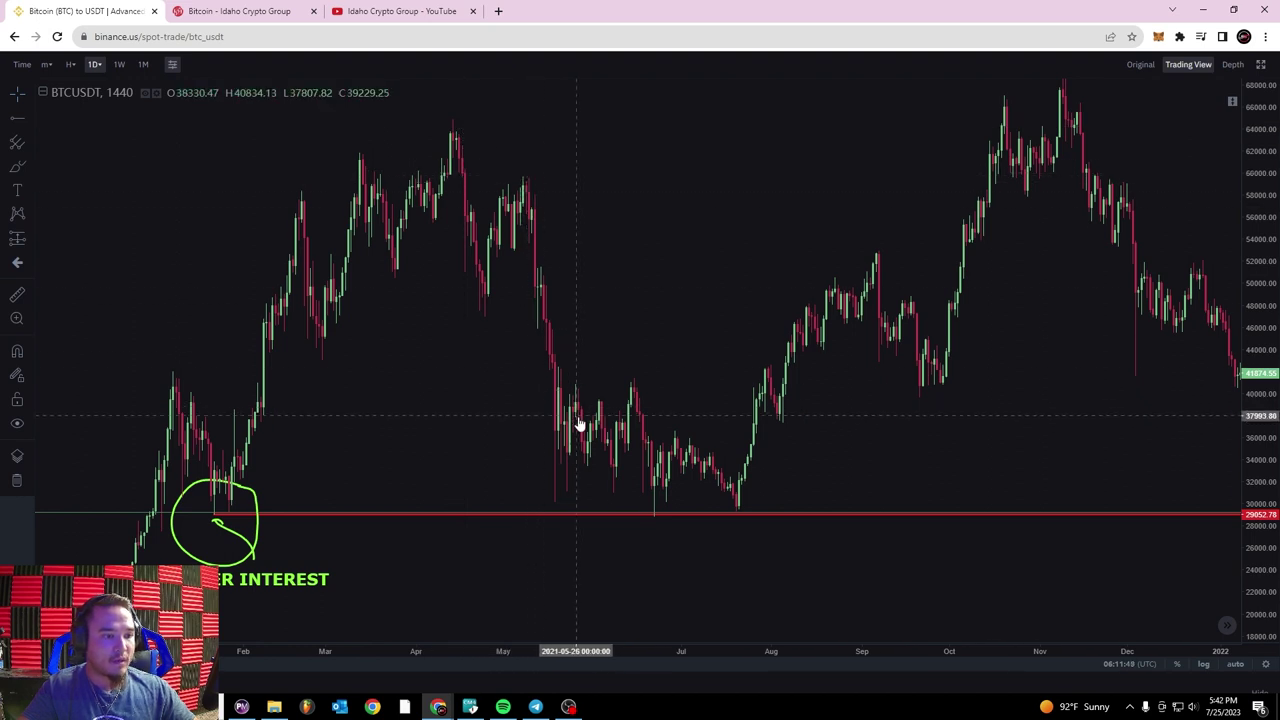
- Brush small green circles around the June 2021 and July 2021 lows on the support line, and leave the brush
scroll(591, 500, right, 5)
drag(470, 571, 658, 530)
drag(1250, 563, 1247, 489)
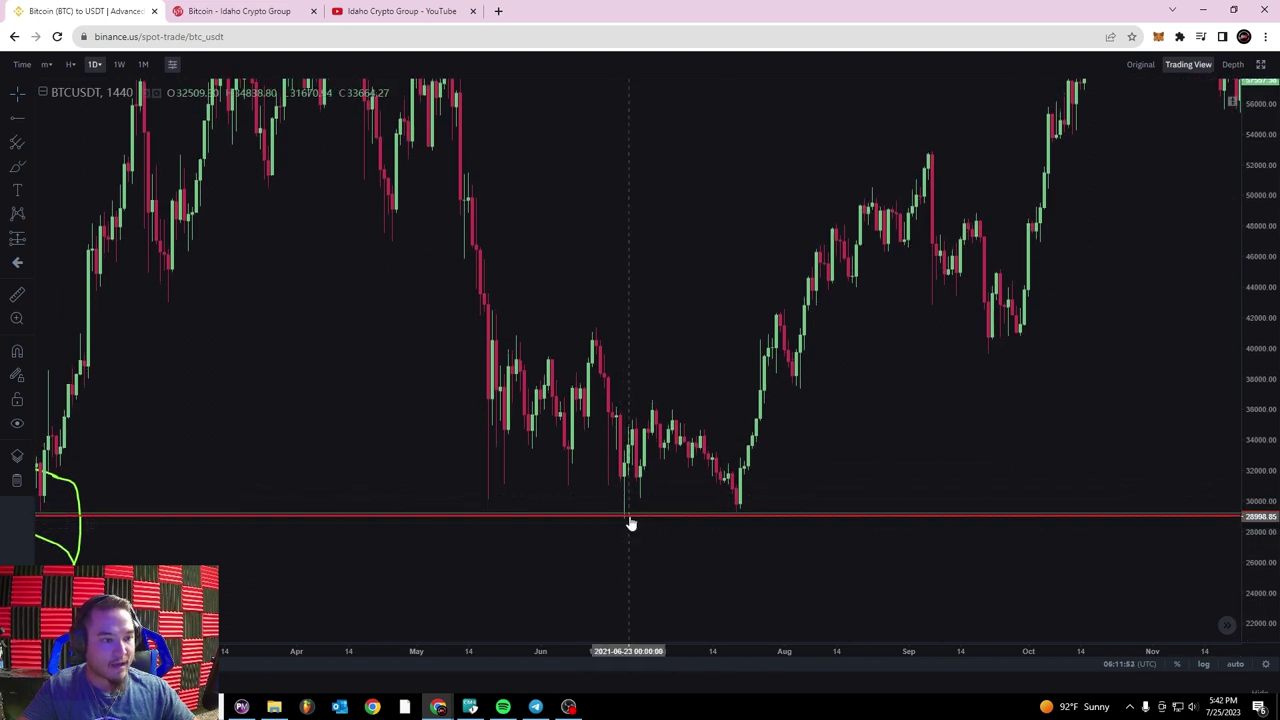
click(19, 166)
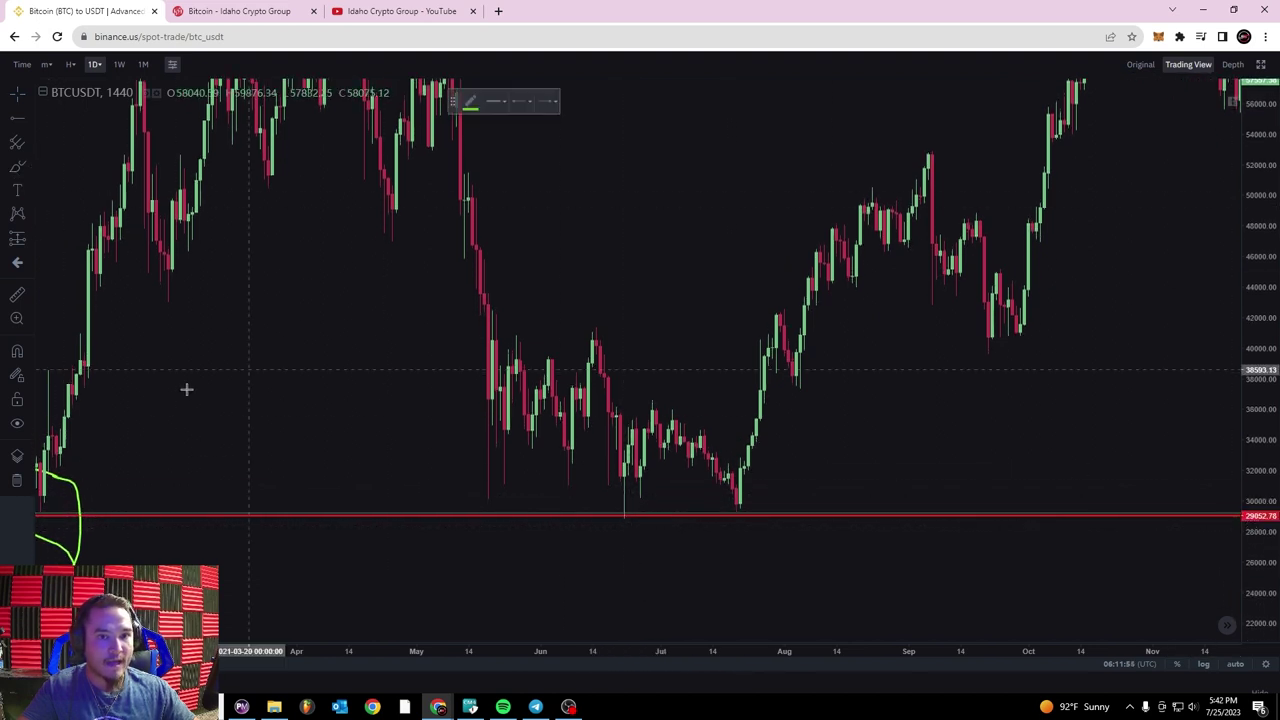
drag(627, 503, 619, 507)
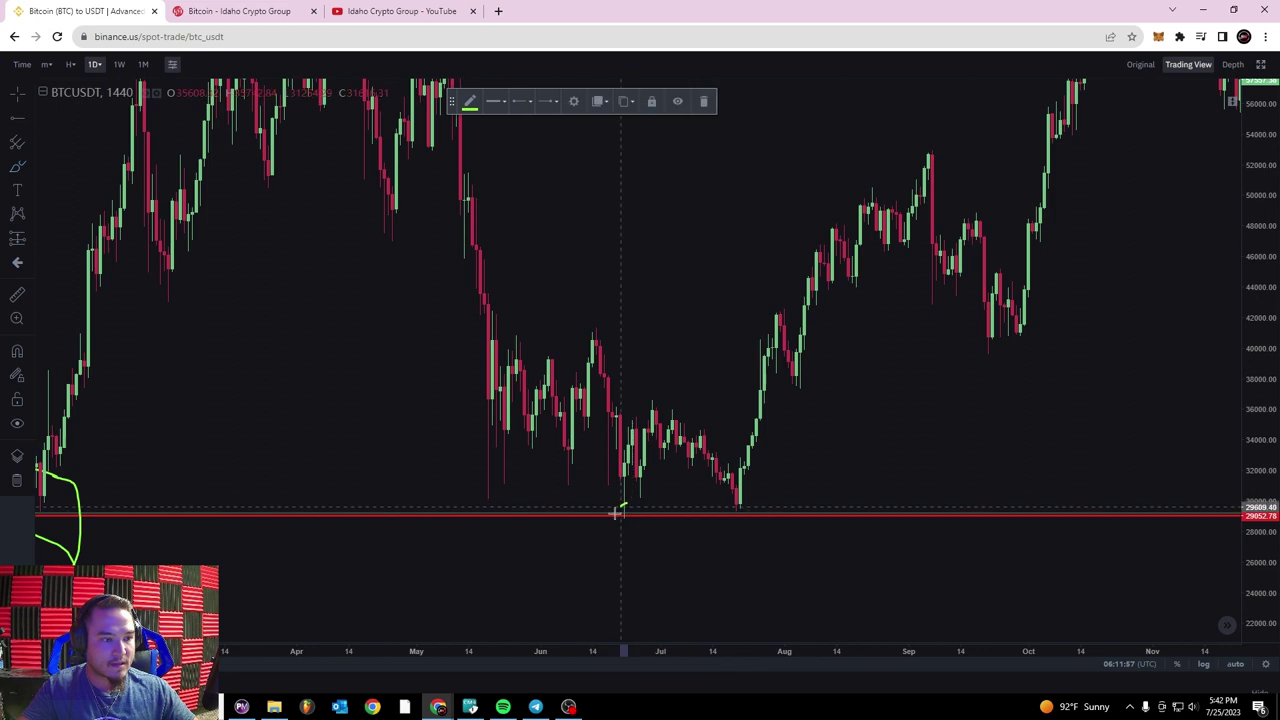
mouse_move(750, 505)
mouse_down()
mouse_move(724, 521)
mouse_move(750, 506)
mouse_up()
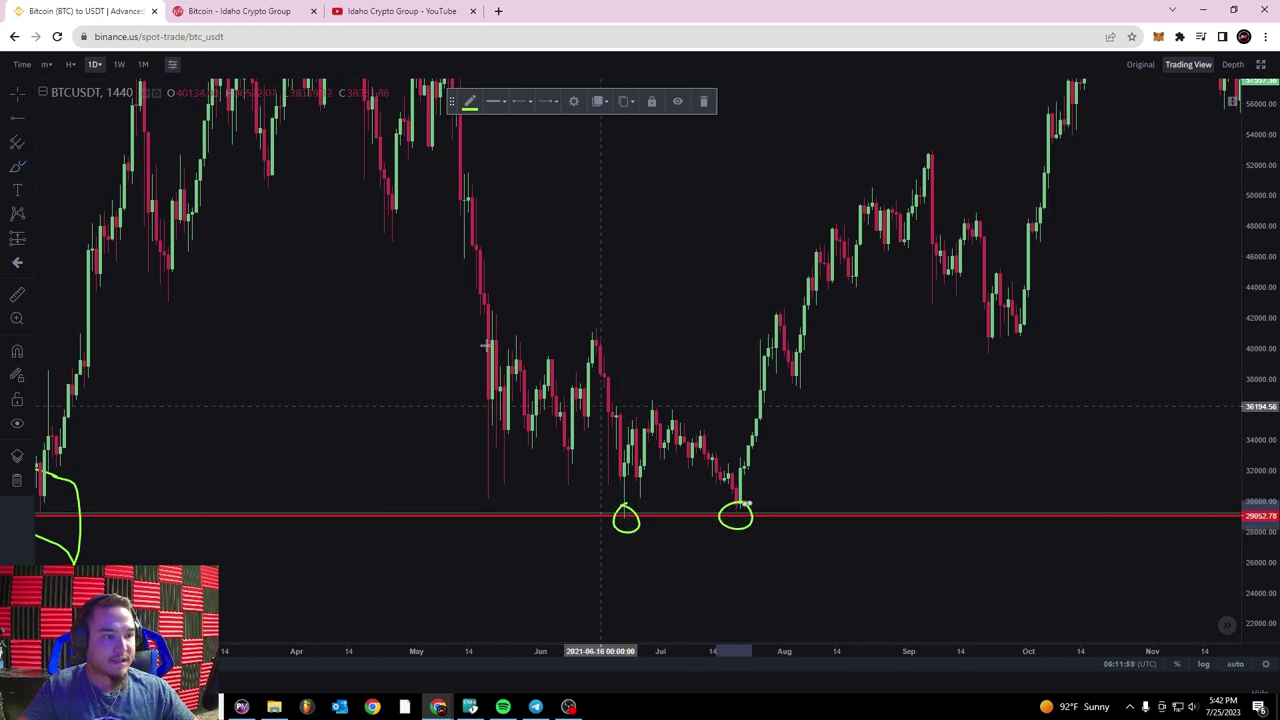
click(23, 98)
- Circle the three touches of the support line in May and June 2022, and brush a downward arrow beside the June drop
drag(752, 213, 558, 218)
drag(893, 238, 559, 252)
scroll(772, 385, right, 10)
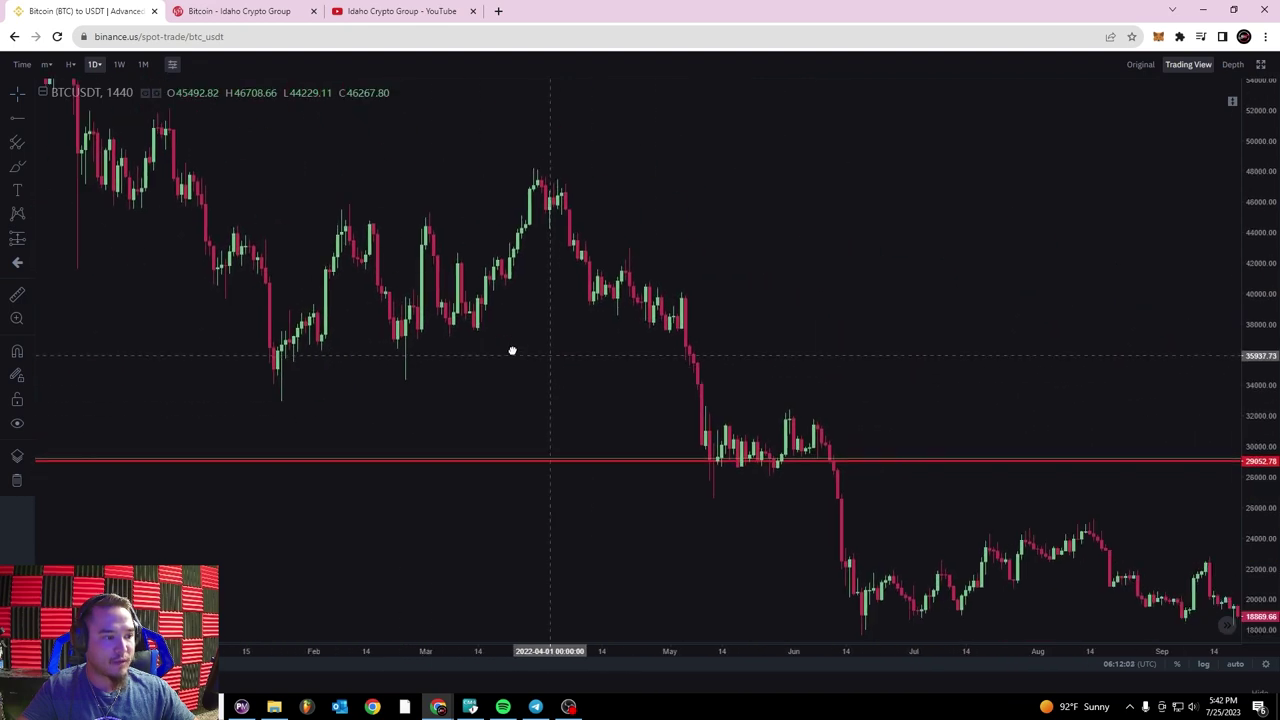
click(18, 168)
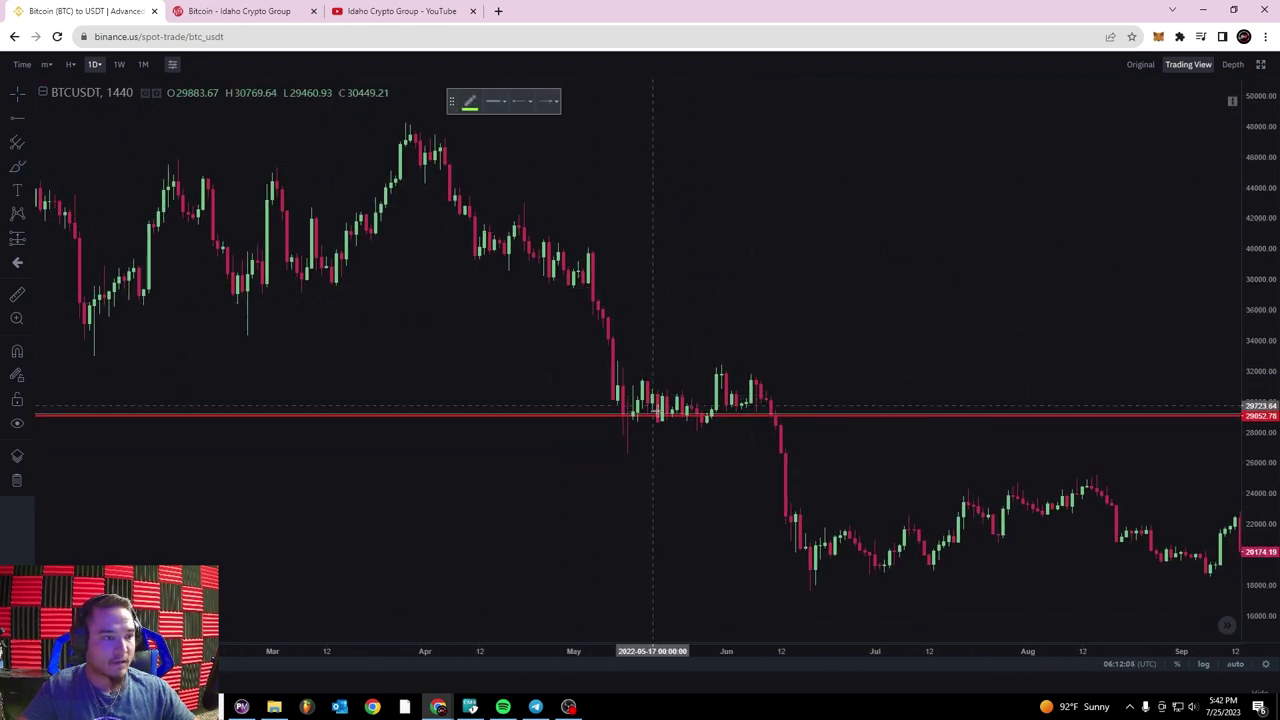
drag(632, 404, 640, 425)
drag(702, 410, 714, 418)
mouse_move(797, 420)
mouse_down()
mouse_move(796, 408)
mouse_move(825, 510)
mouse_move(834, 487)
mouse_up()
- Brush a second green downward arrow along the June 2022 drop, from below the support line to about 17,800
scroll(906, 277, down, 3)
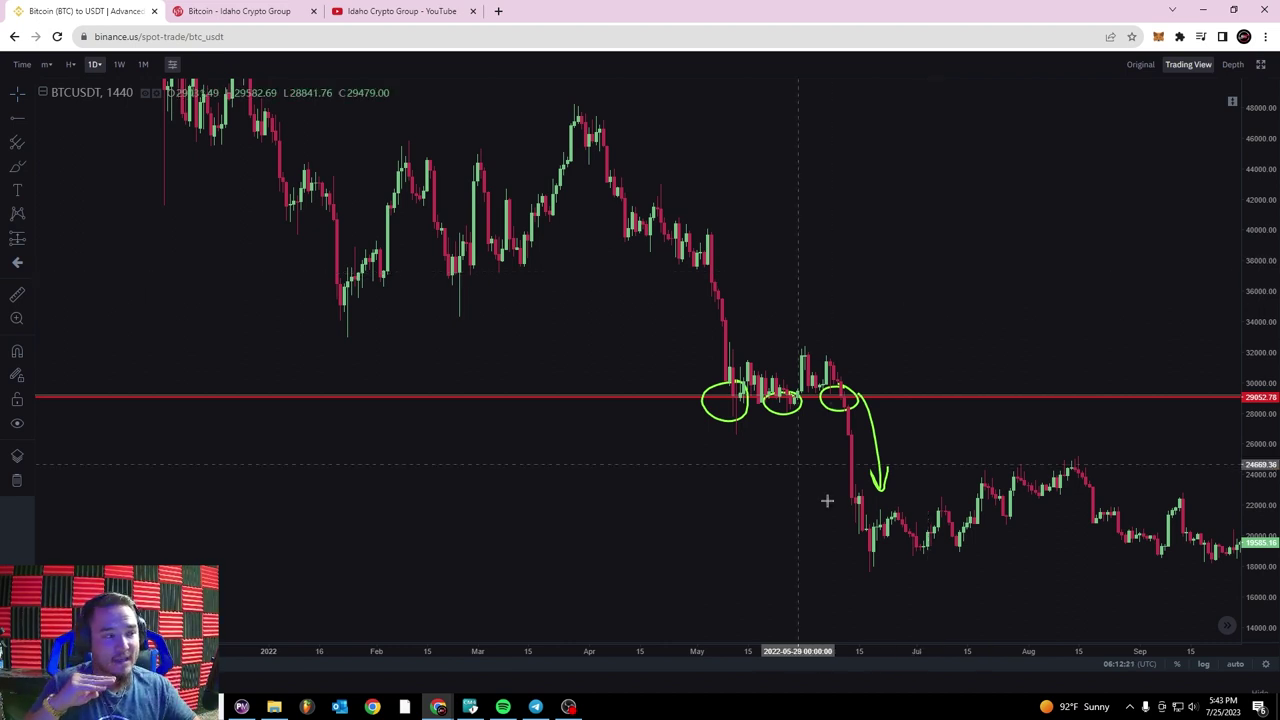
drag(930, 419, 836, 378)
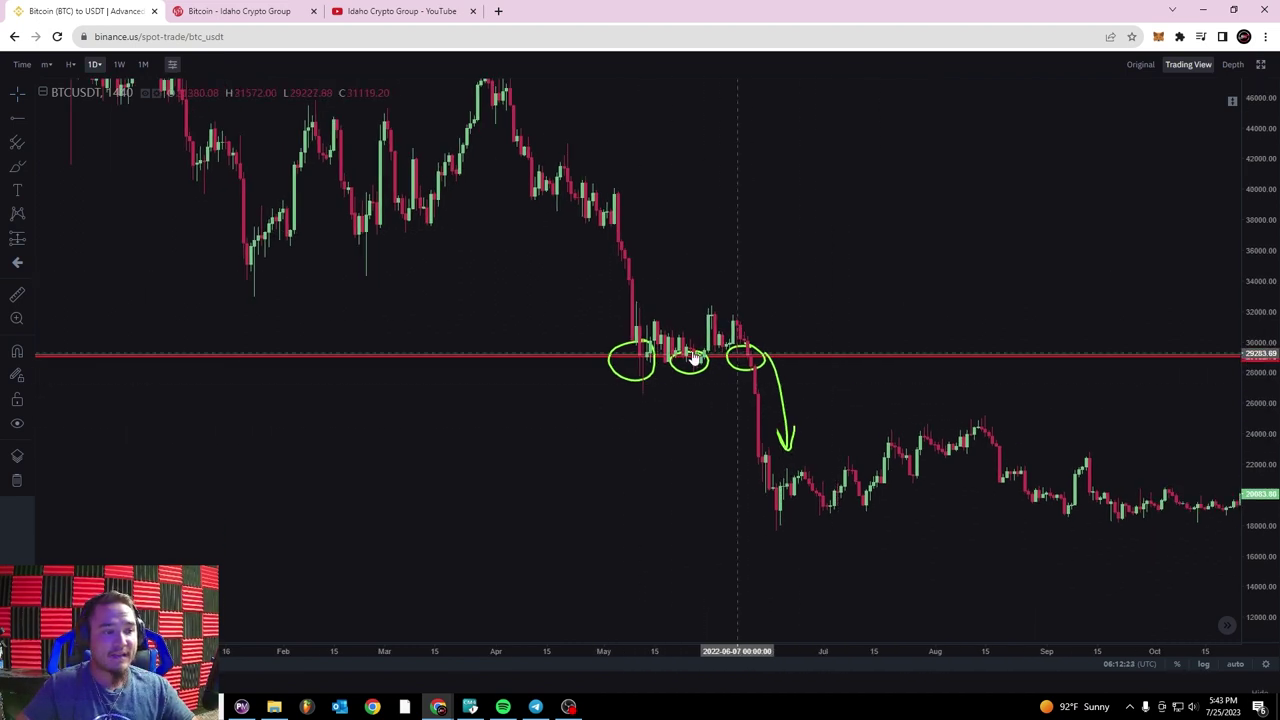
scroll(750, 379, up, 3)
drag(1257, 310, 1255, 235)
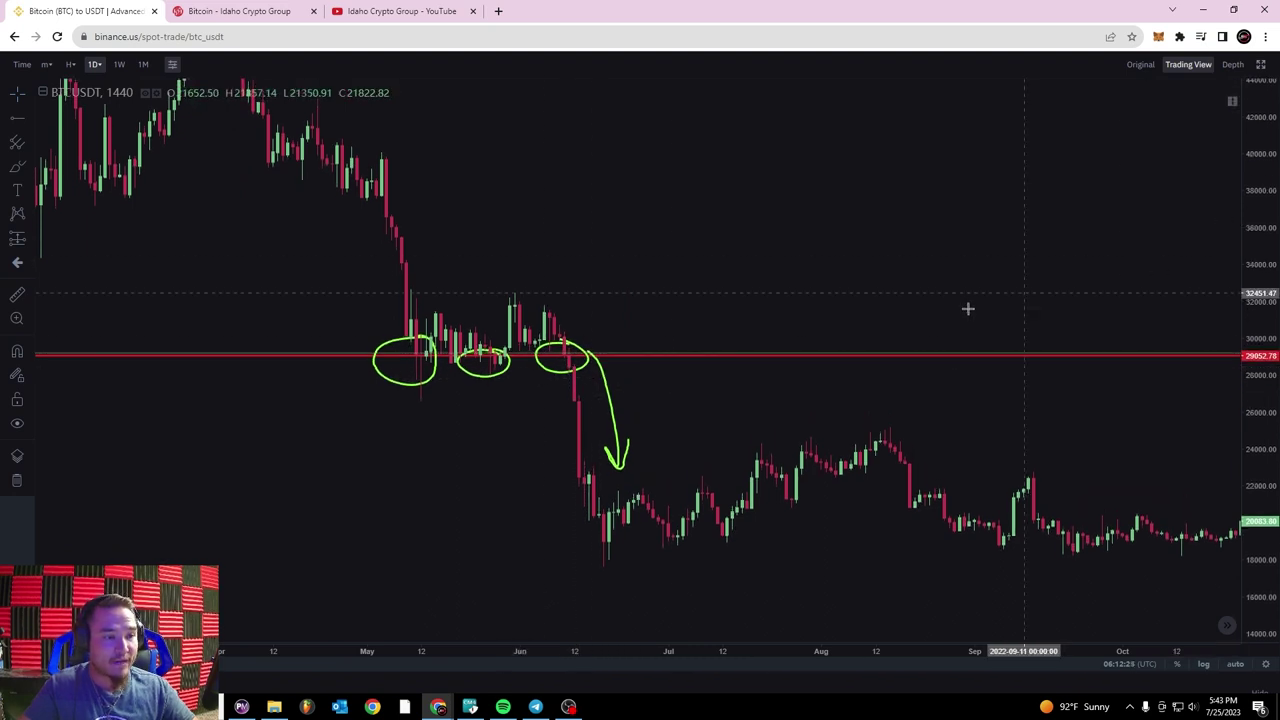
drag(617, 367, 589, 291)
click(19, 171)
mouse_move(511, 307)
mouse_down()
mouse_move(549, 380)
mouse_move(556, 438)
mouse_up()
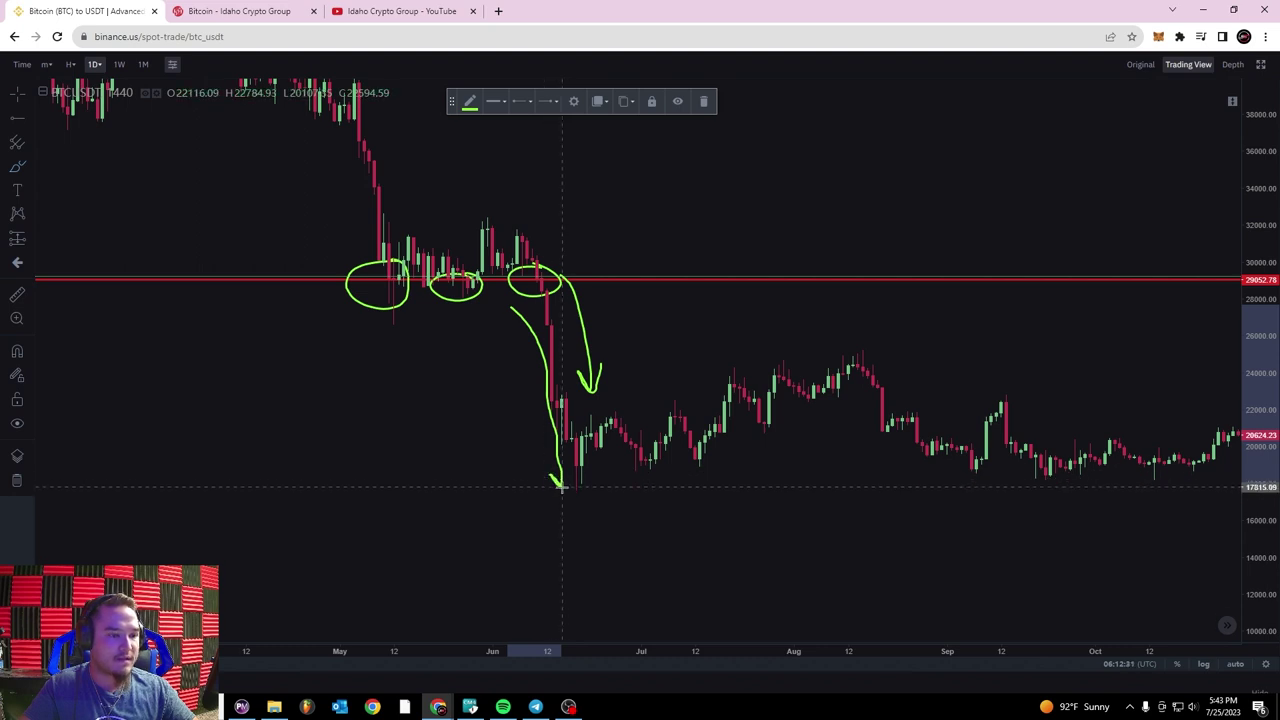
- Brush a small green circle around the latest July 2023 candles touching the support line
scroll(420, 257, down, 3)
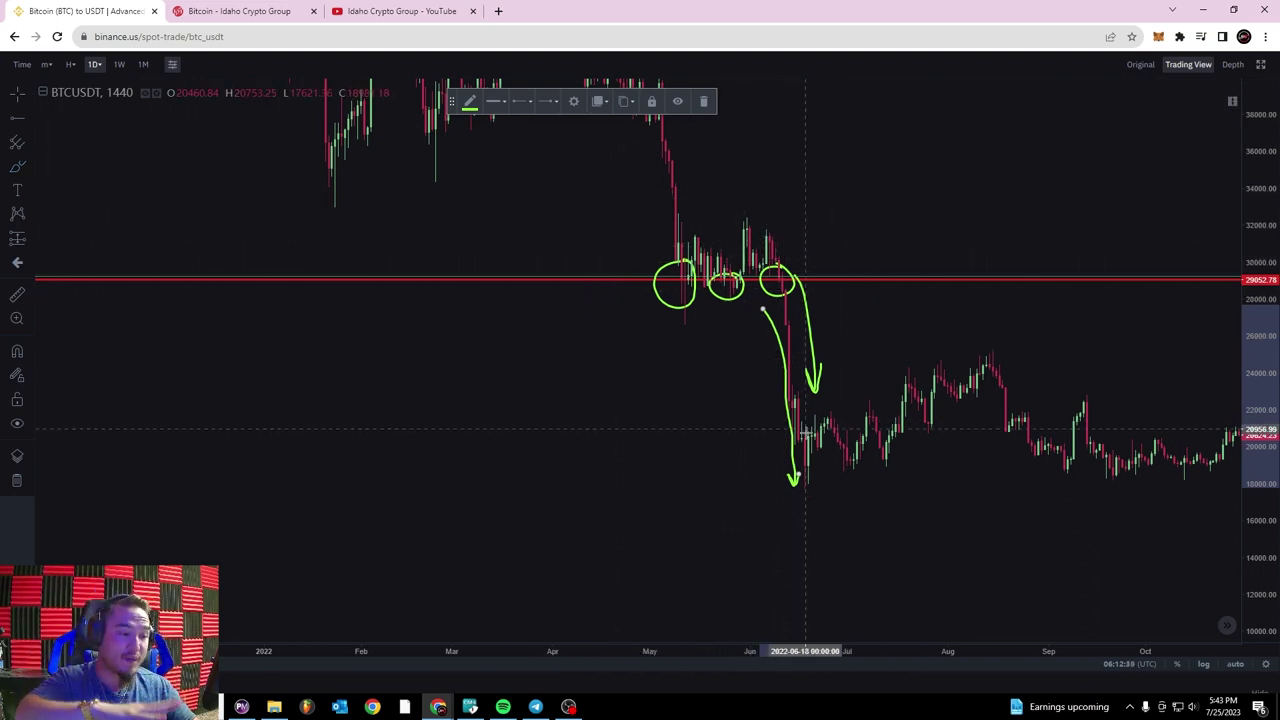
mouse_move(931, 508)
mouse_down()
mouse_move(762, 497)
mouse_move(700, 446)
mouse_move(851, 451)
mouse_move(800, 466)
mouse_move(1030, 435)
mouse_move(191, 380)
mouse_up()
drag(954, 257, 559, 300)
drag(680, 280, 291, 229)
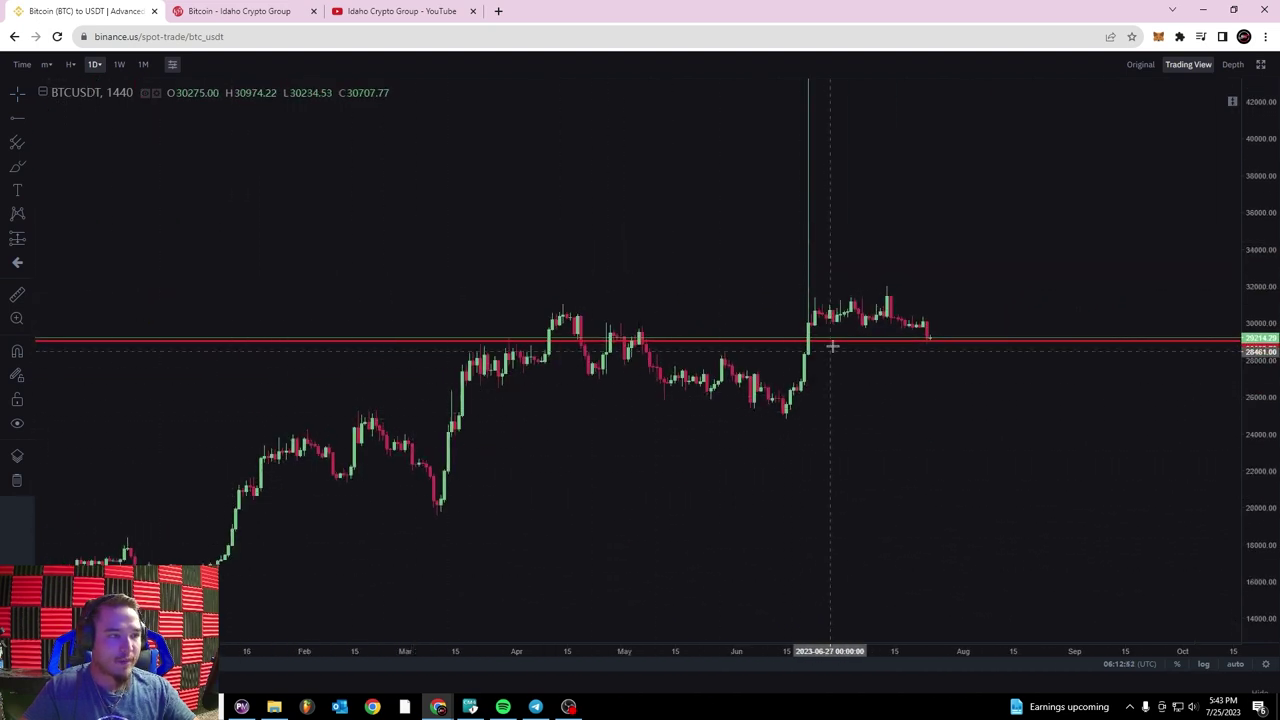
scroll(737, 312, up, 3)
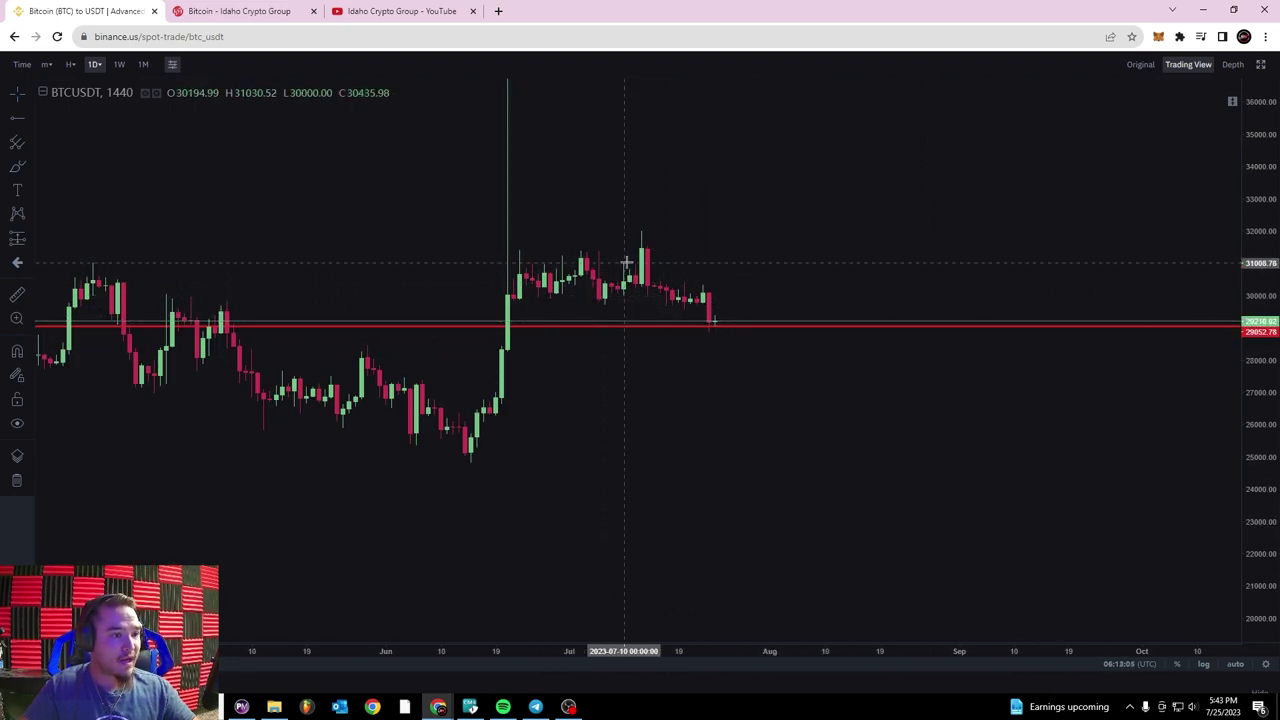
drag(717, 313, 698, 318)
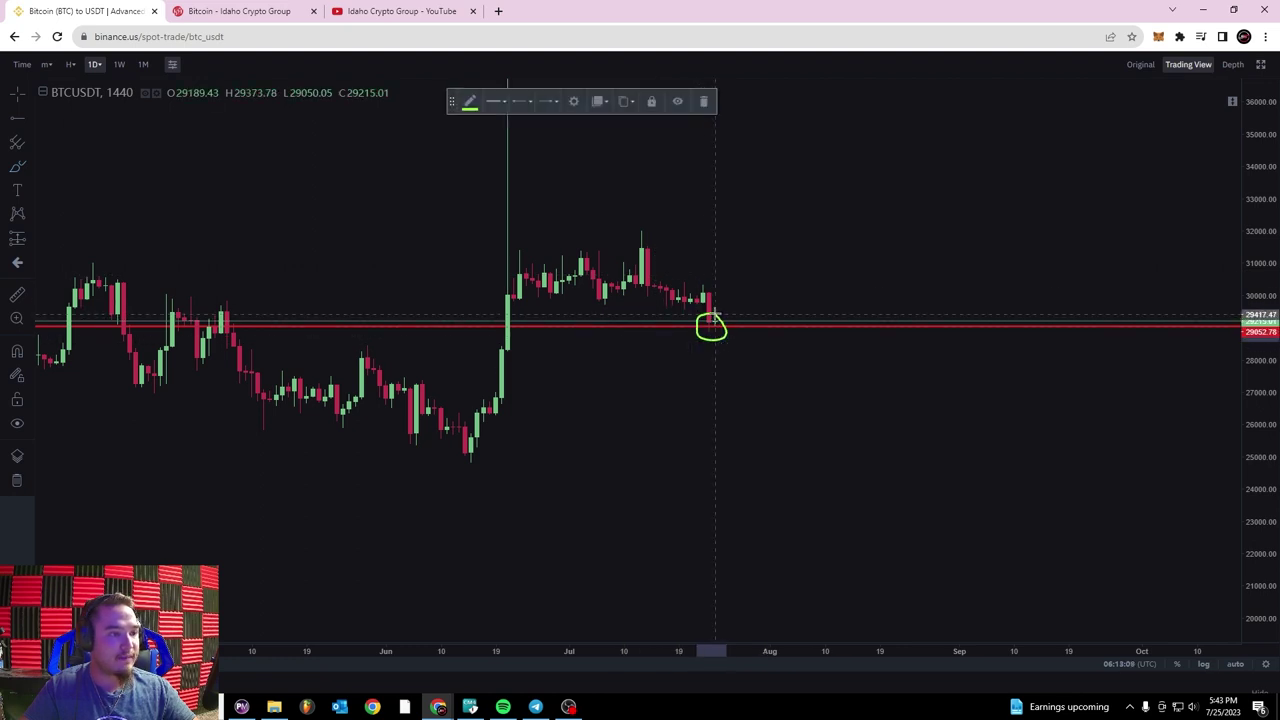
- Return to mid-2022 and delete the three green circles on the support line, keeping the two arrows
scroll(263, 266, down, 5)
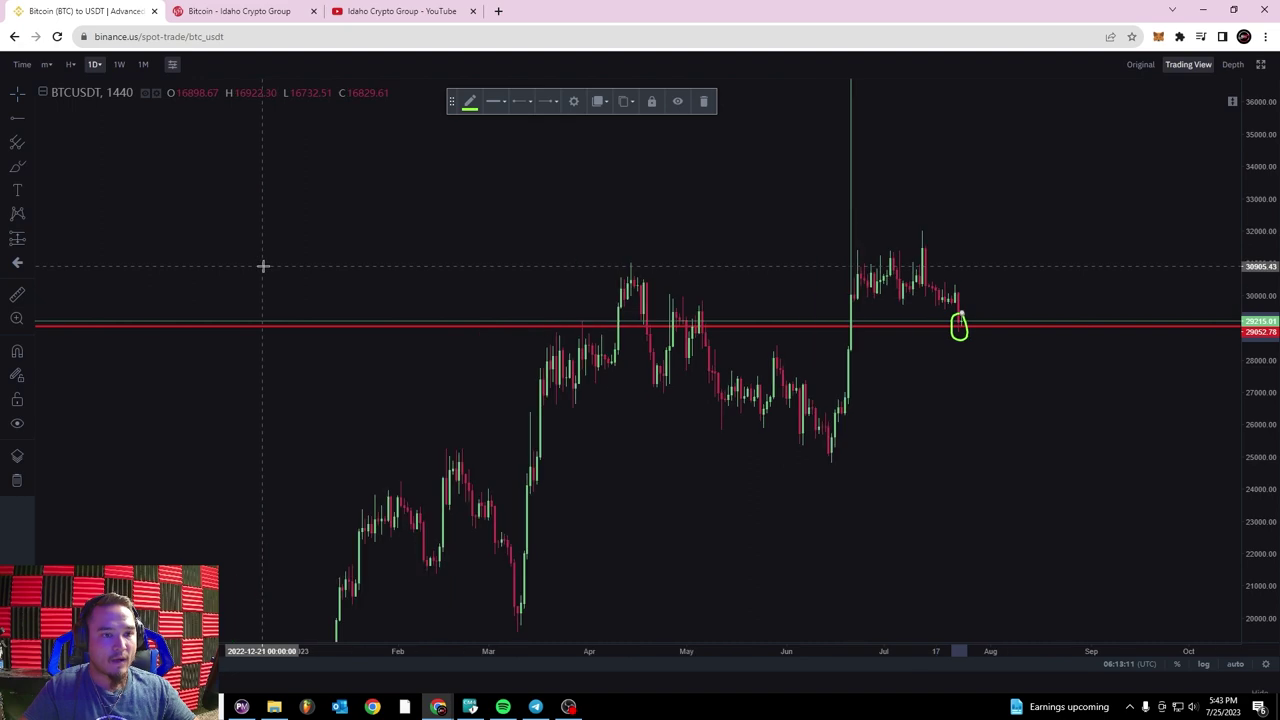
drag(263, 258, 700, 247)
drag(137, 250, 740, 263)
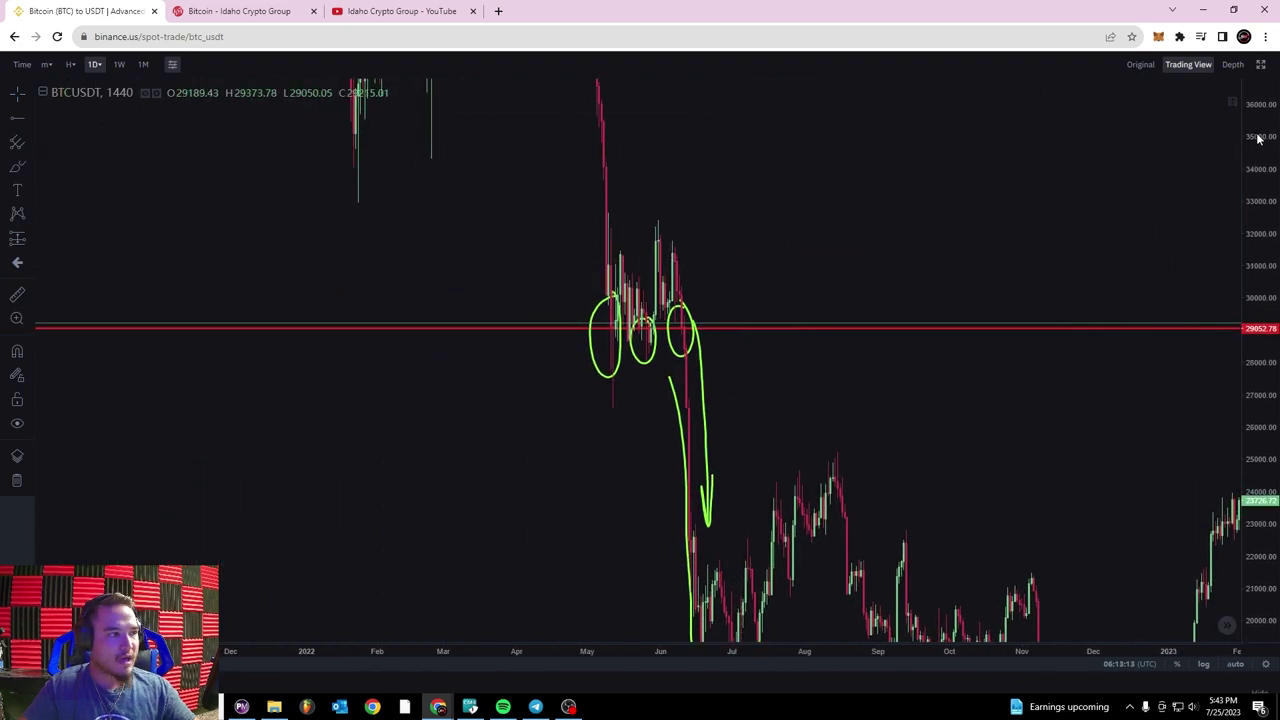
drag(1257, 135, 1257, 483)
scroll(446, 256, up, 2)
drag(438, 254, 935, 294)
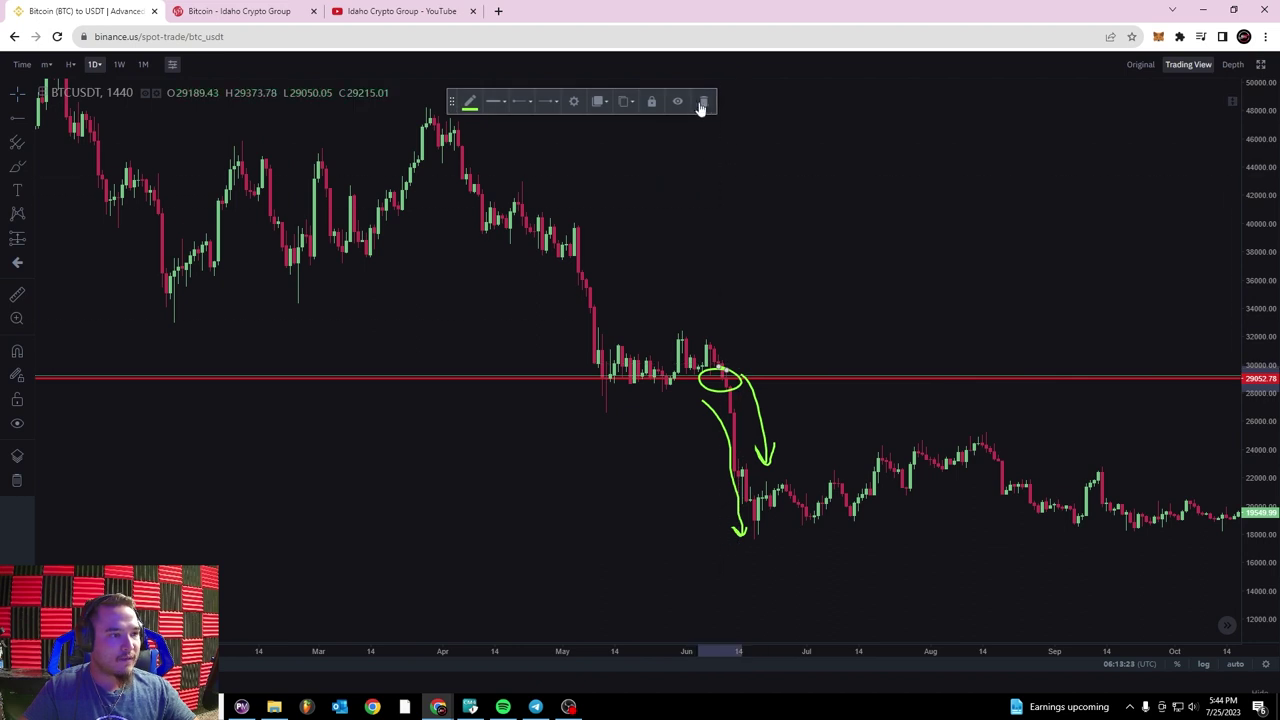
click(702, 106)
- Change the red support line to a dotted line style and deselect it
scroll(600, 285, up, 1)
drag(597, 276, 571, 206)
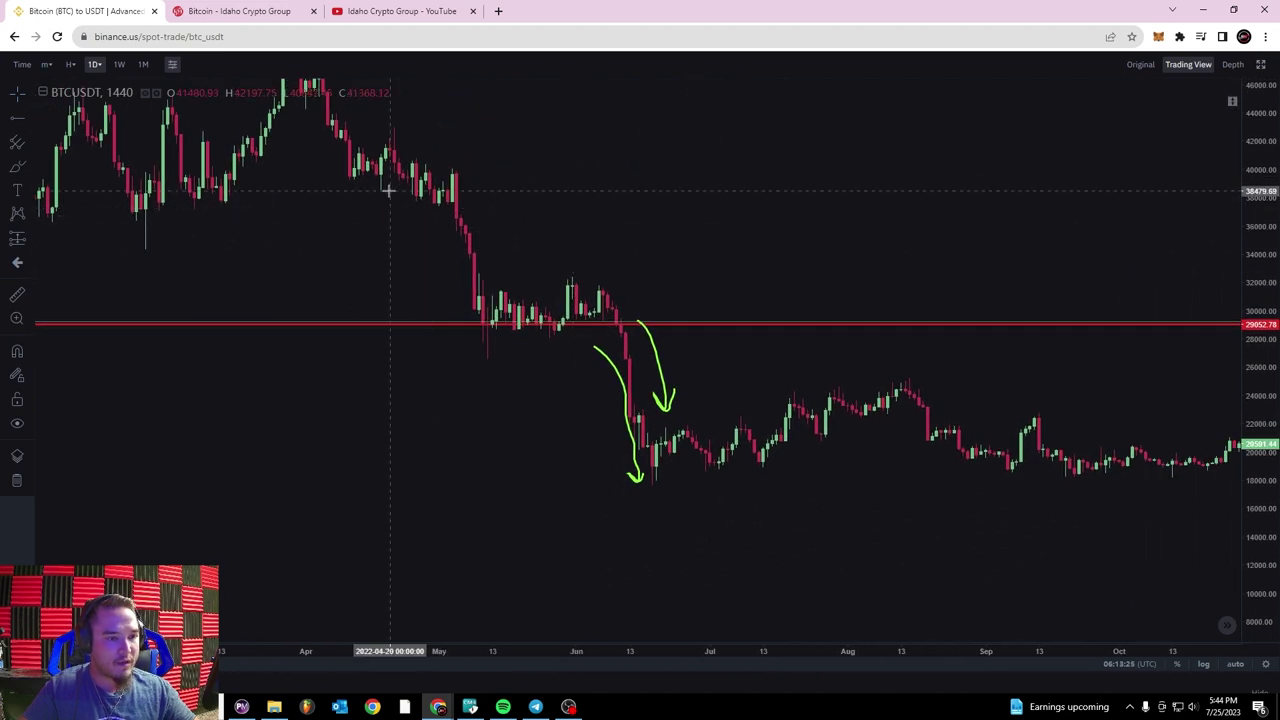
click(479, 325)
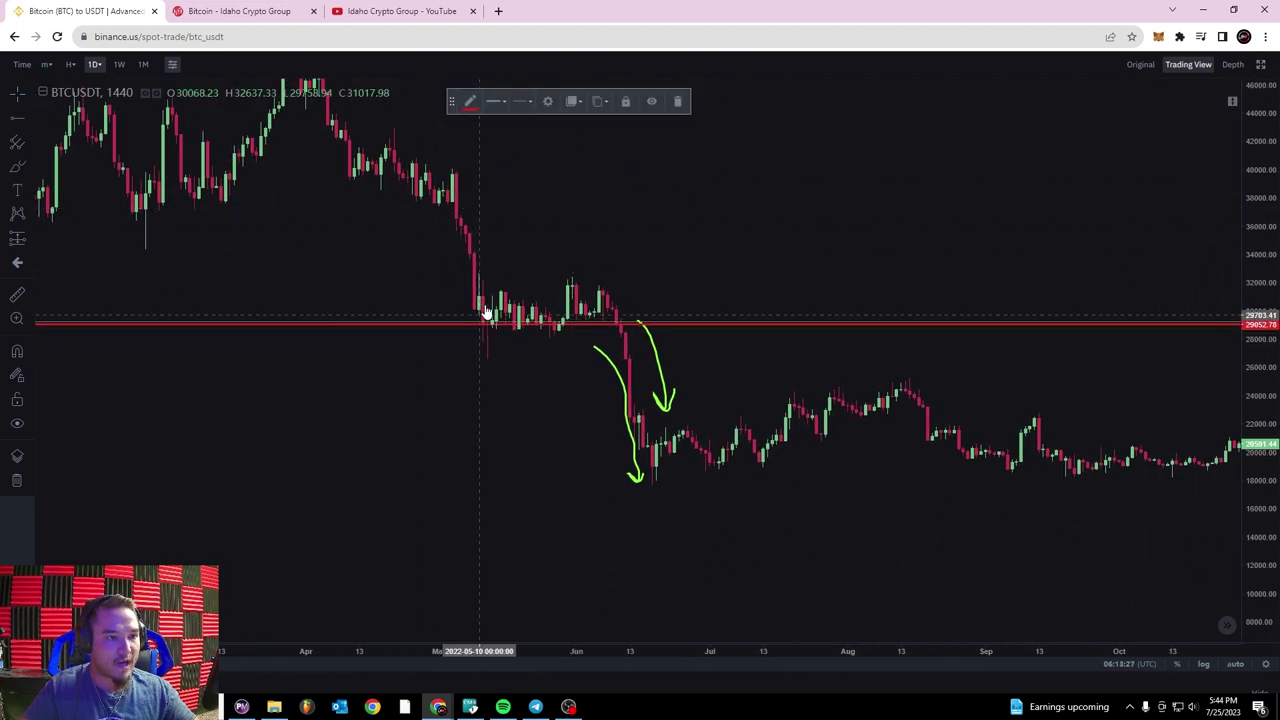
click(525, 108)
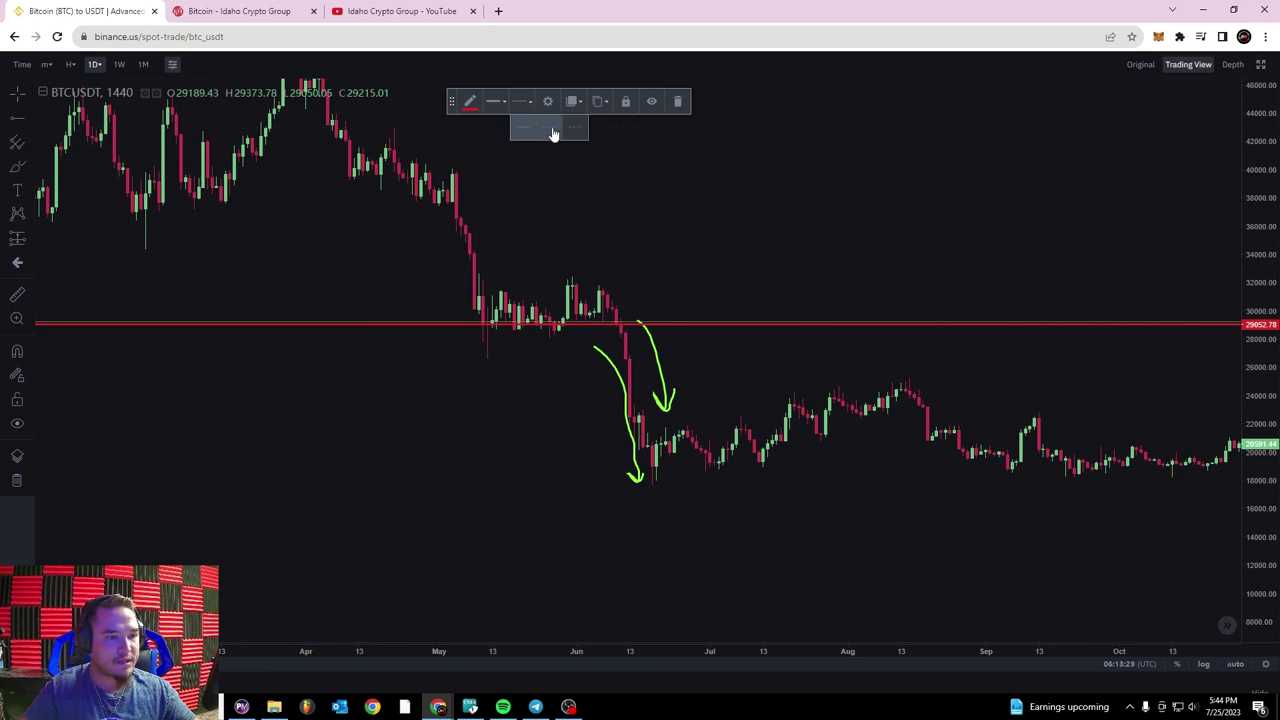
click(553, 133)
click(563, 226)
drag(563, 226, 643, 280)
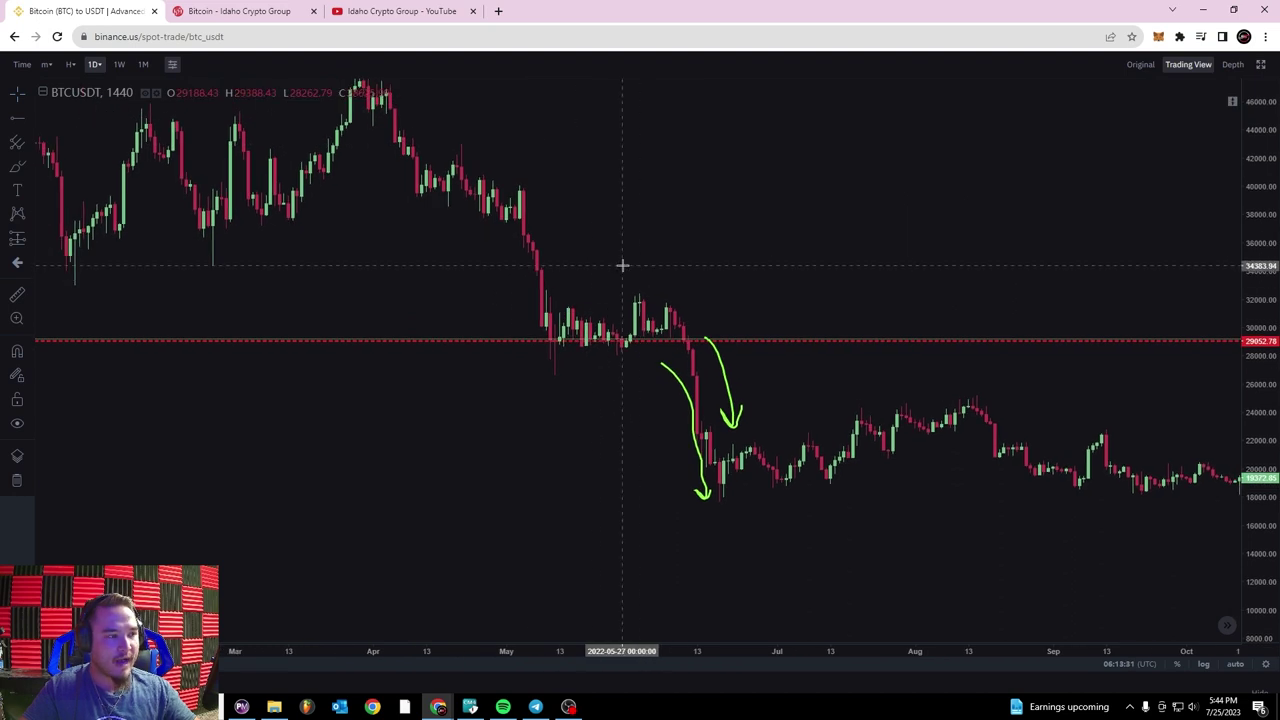
- Revisit the circled 2021 lows, and brush a green circle where the price breaks below the support line in June 2022
drag(285, 284, 1150, 287)
drag(108, 290, 708, 318)
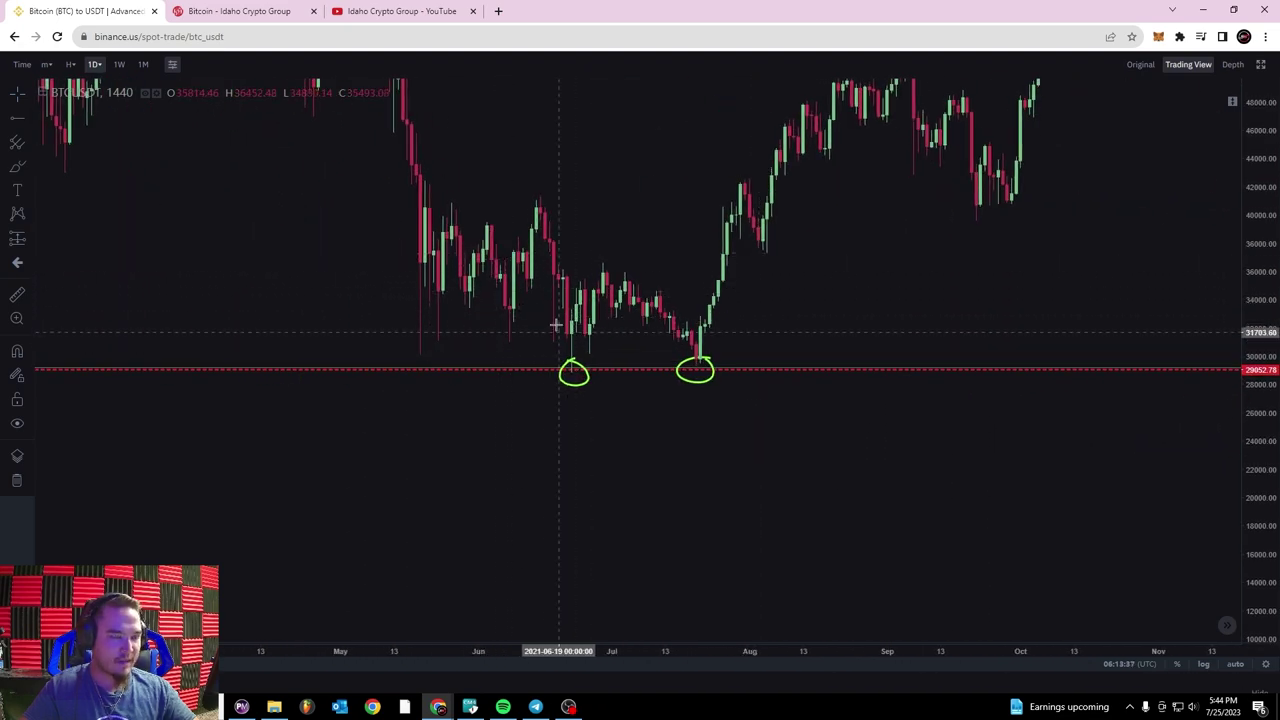
drag(1130, 282, 520, 321)
drag(1205, 310, 579, 288)
drag(762, 356, 689, 297)
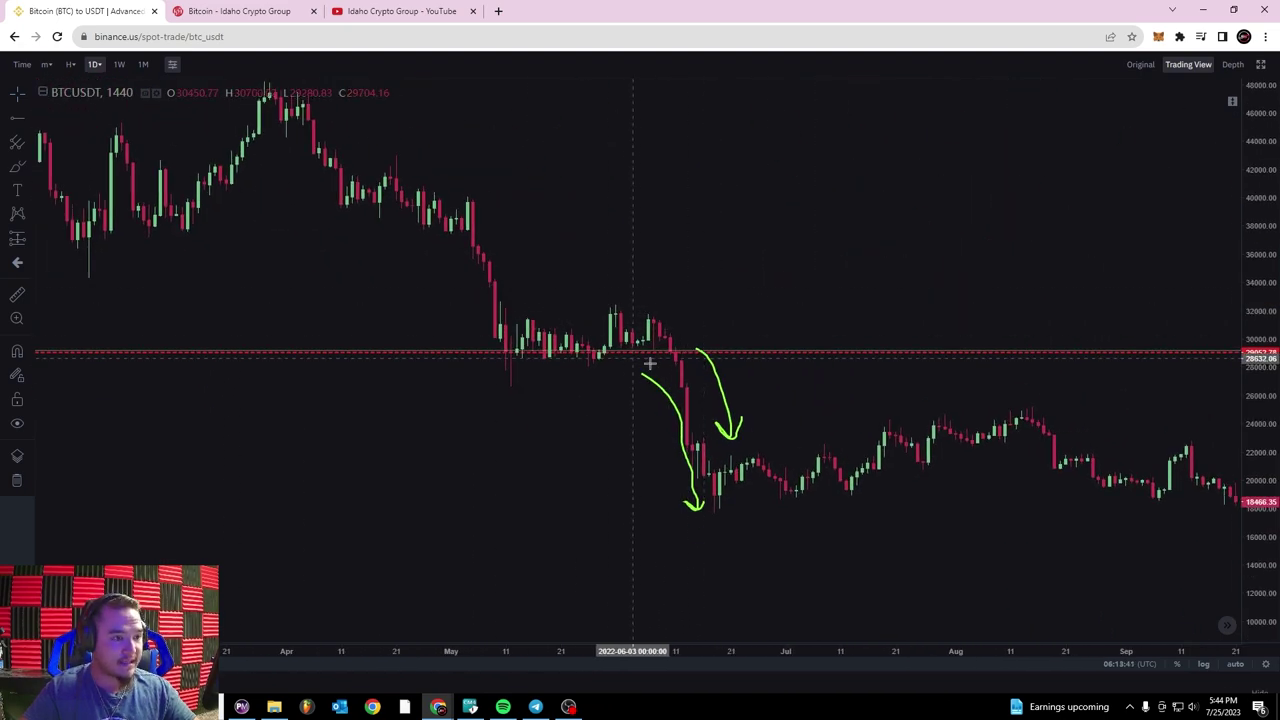
click(18, 172)
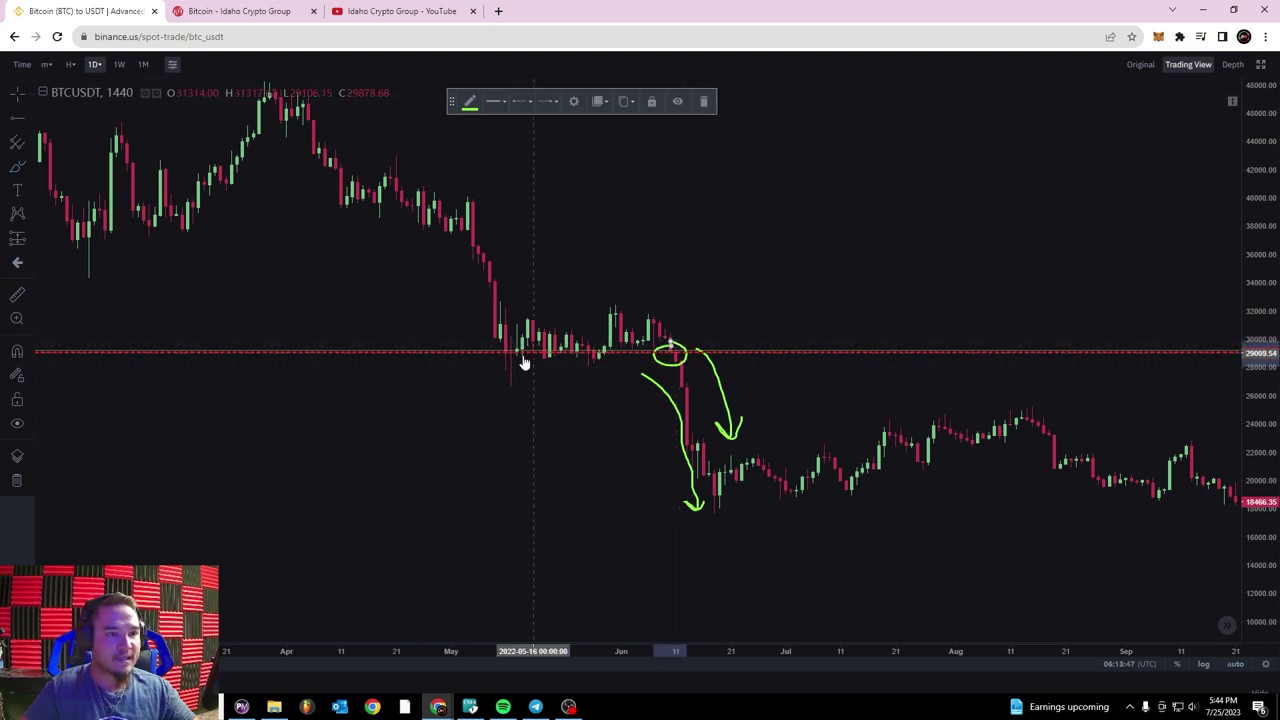
- Change the red support line to a dashed line style and deselect it
click(489, 357)
click(489, 352)
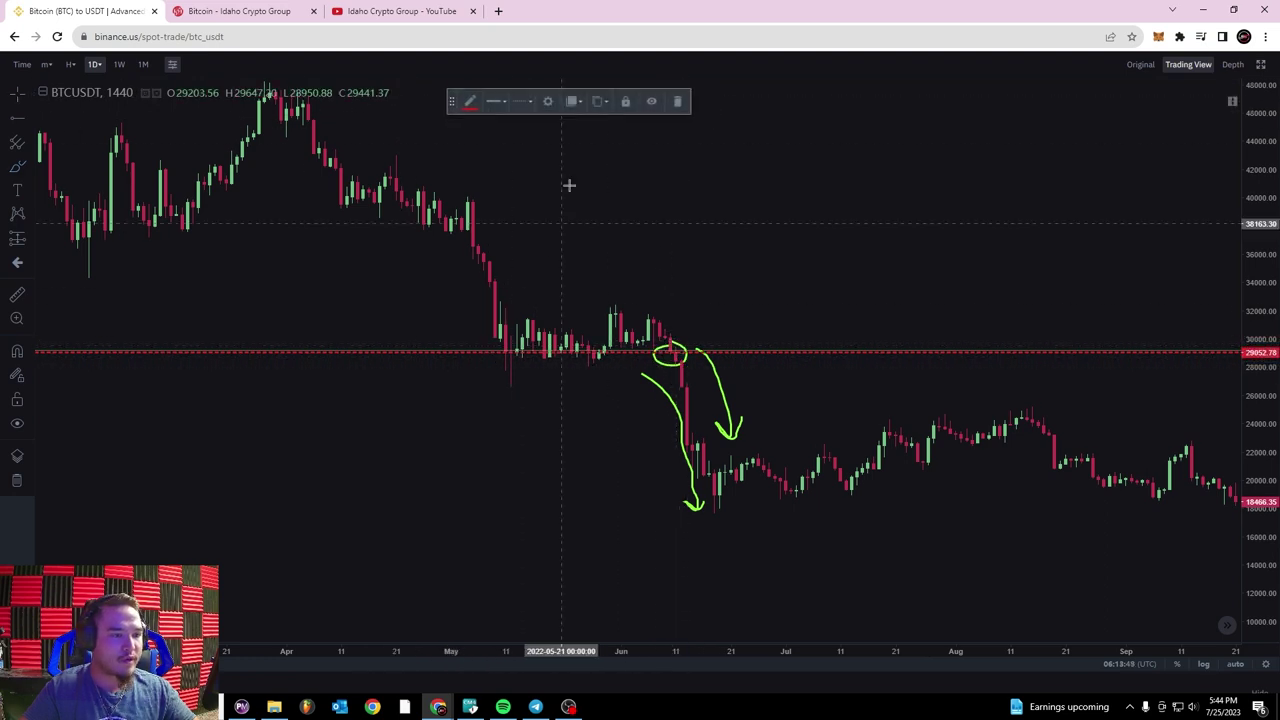
click(530, 102)
click(579, 134)
click(788, 279)
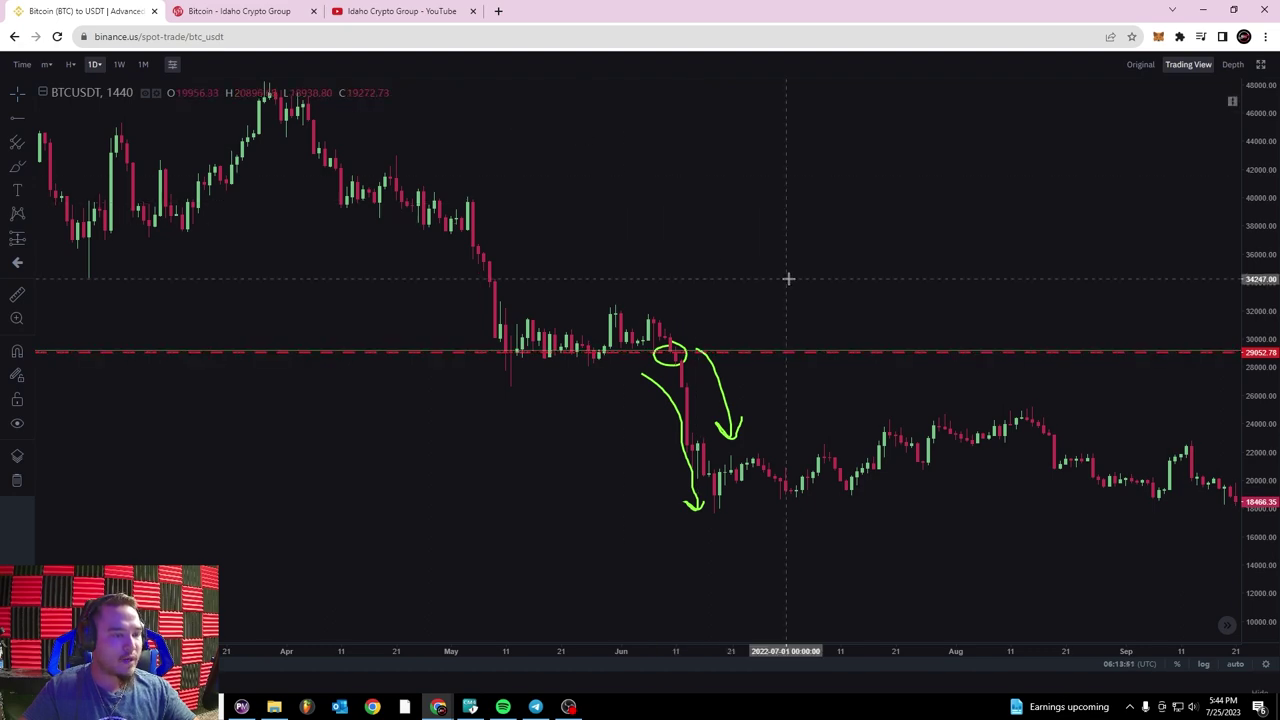
- Examine the price swings from the late-2021 peak to the June 2022 breakdown, closing in on the early 2022 range
scroll(788, 279, down, 6)
drag(788, 279, 454, 244)
scroll(603, 229, down, 2)
drag(848, 203, 1025, 266)
drag(468, 265, 629, 429)
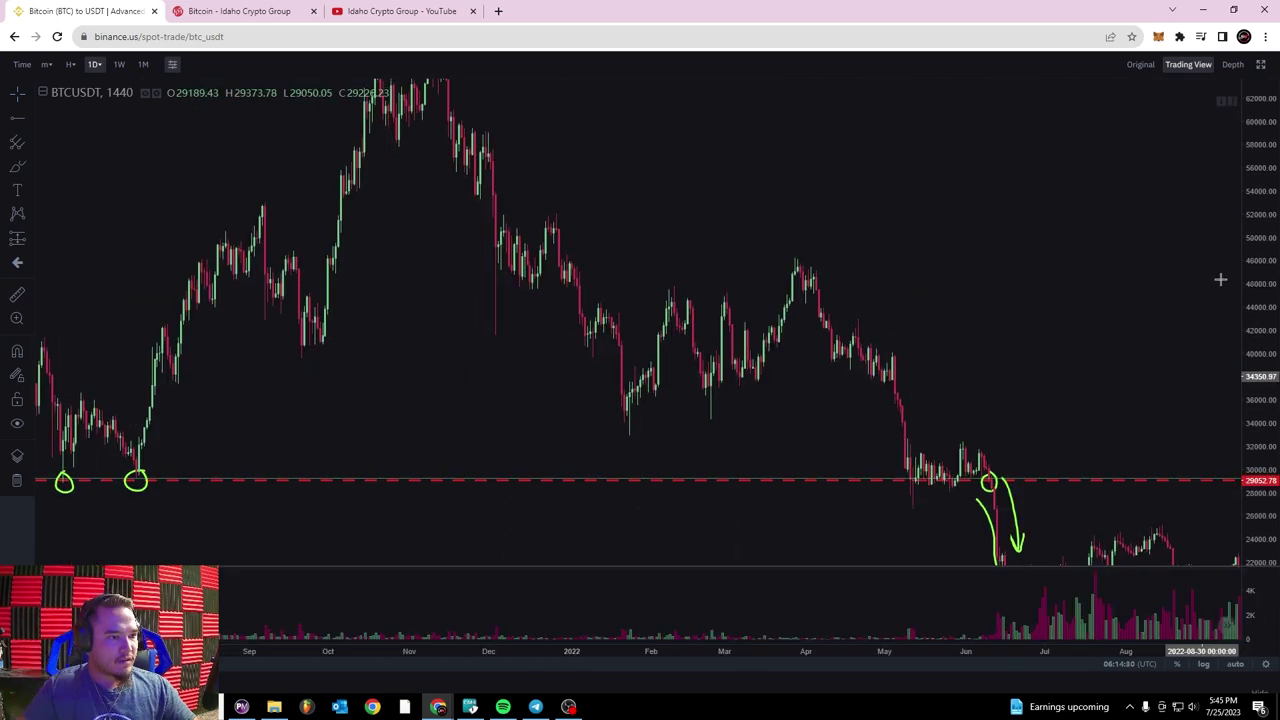
scroll(534, 237, up, 3)
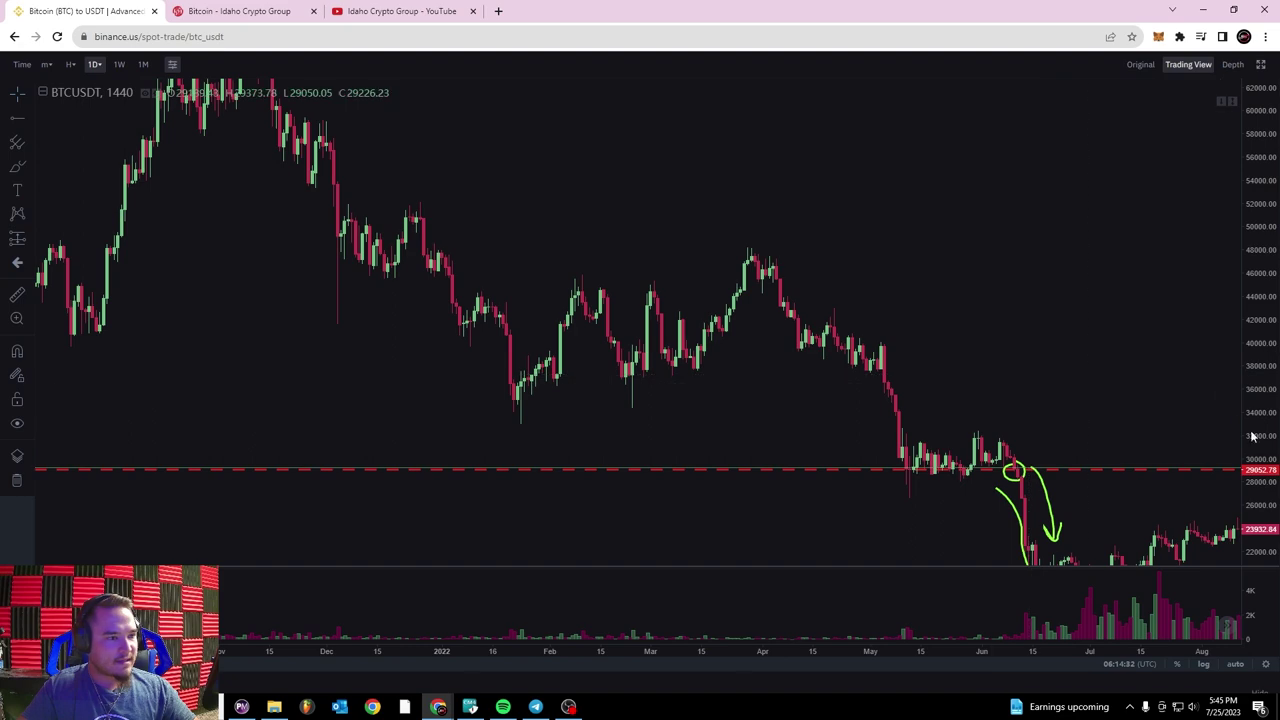
scroll(646, 220, up, 5)
drag(263, 222, 757, 226)
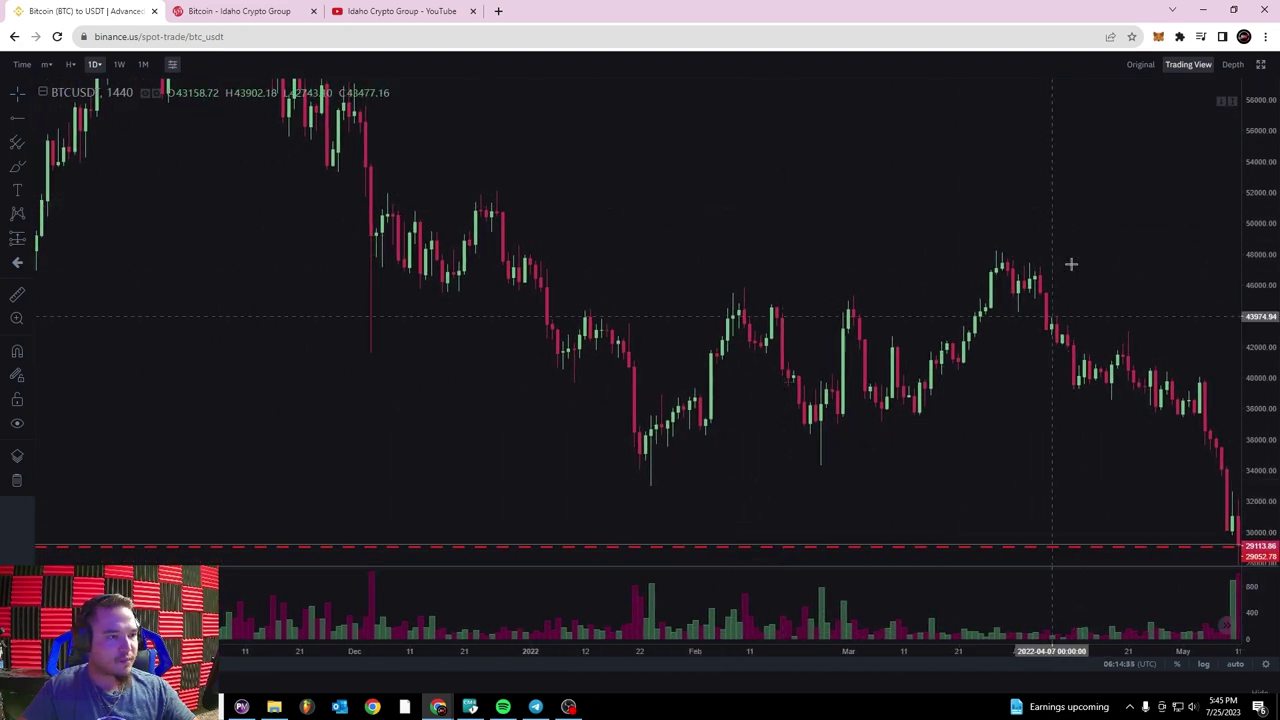
drag(1060, 289, 820, 271)
scroll(408, 438, up, 1)
drag(370, 456, 531, 477)
drag(1254, 440, 1255, 345)
drag(925, 495, 869, 428)
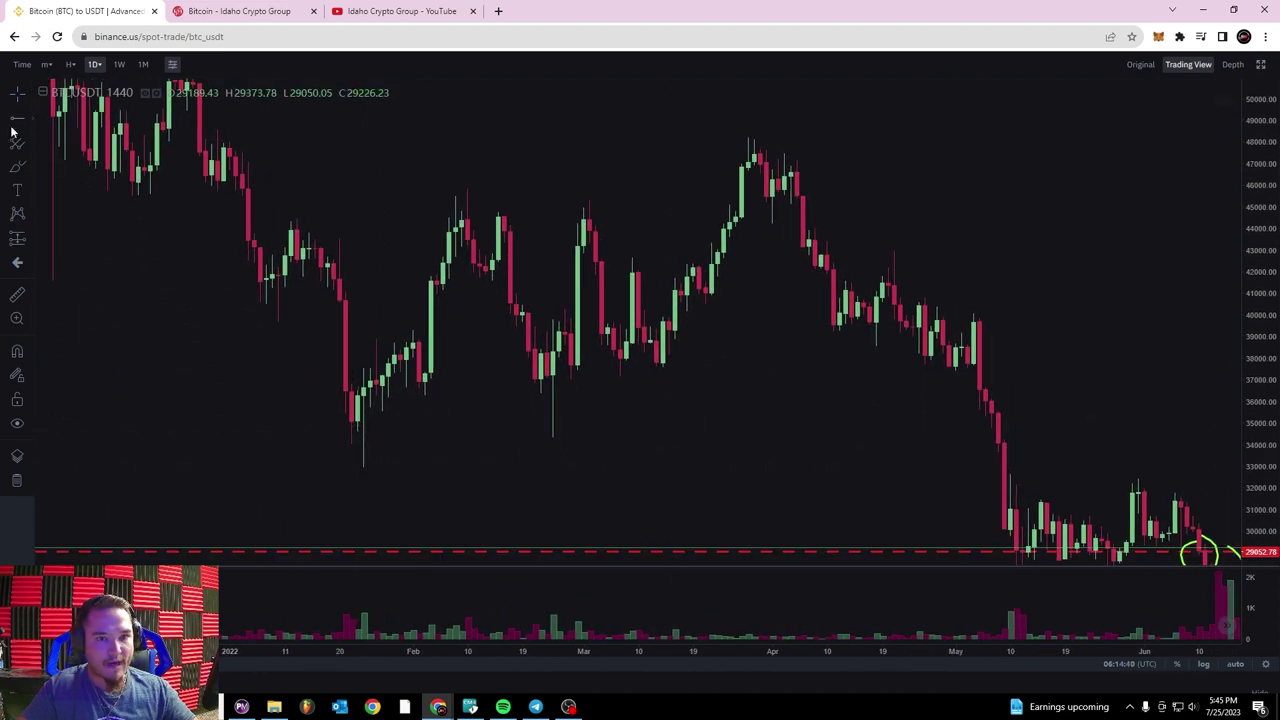
- Try to draw a trend line upward from the late-January 2022 low
click(25, 125)
click(90, 127)
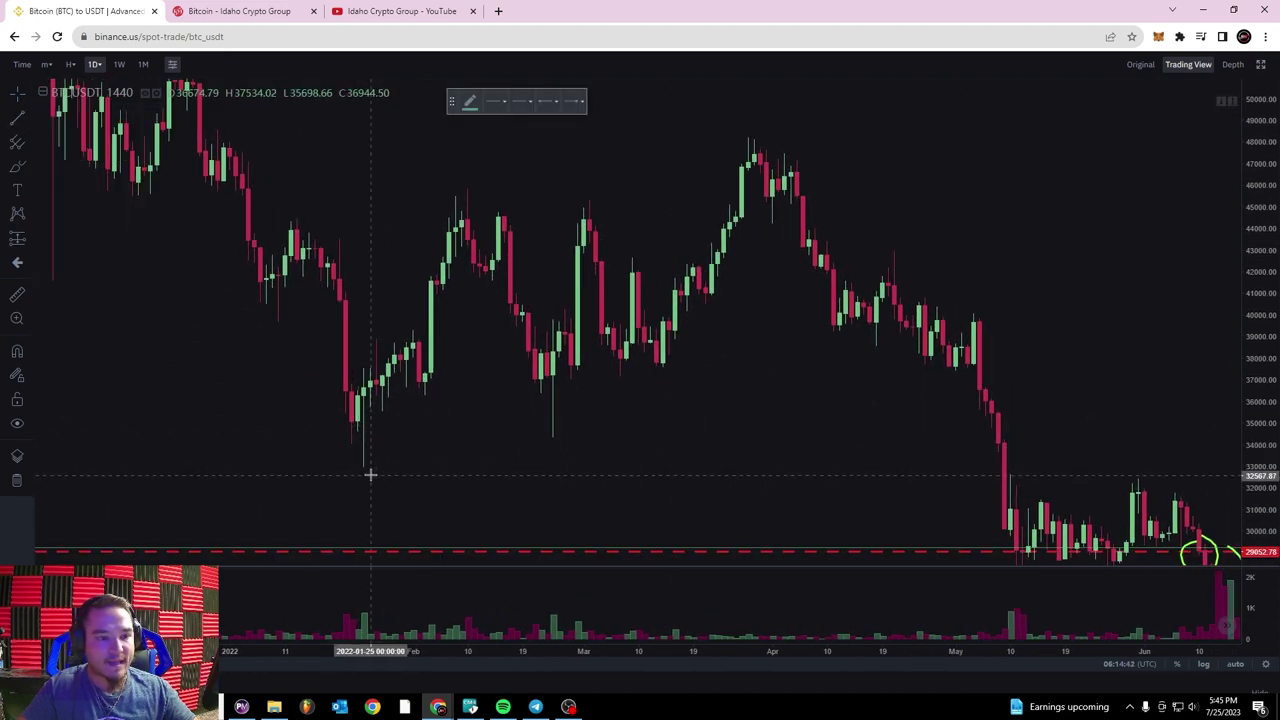
click(363, 469)
click(485, 171)
double_click(604, 165)
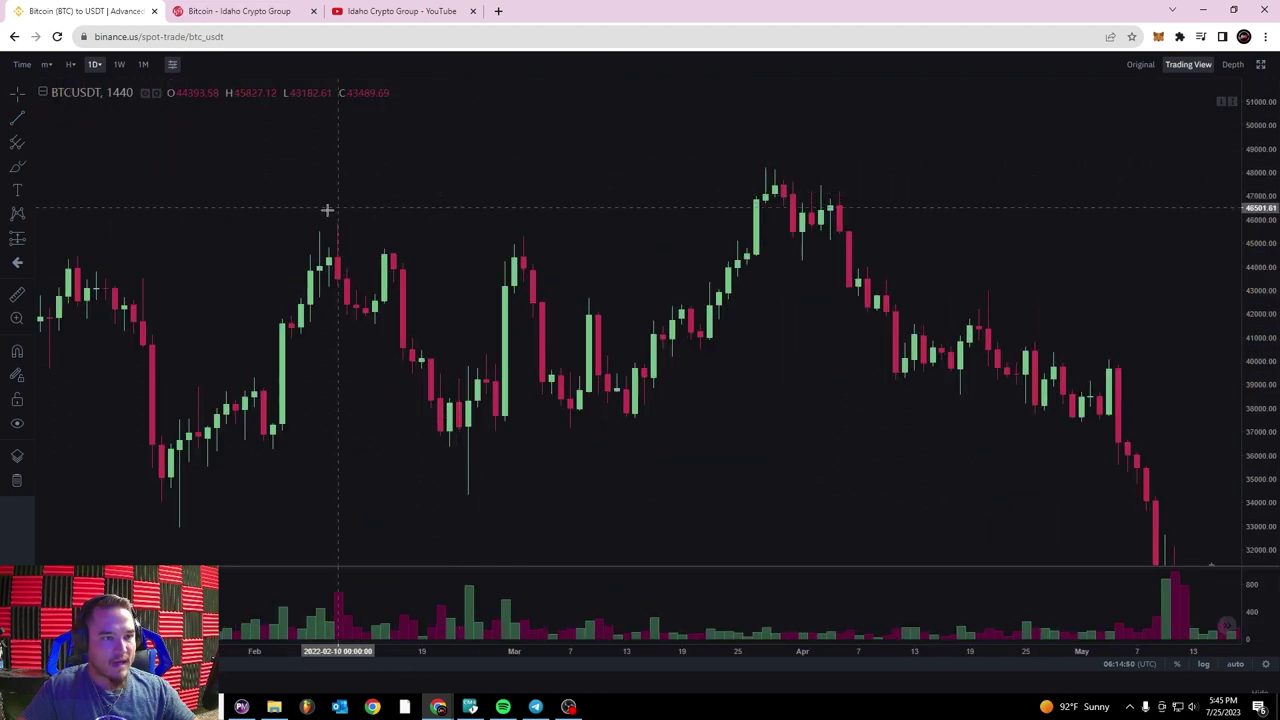
- Draw a horizontal ray rightward from the 8 February 2022 high, at about 45,516
drag(326, 209, 540, 222)
drag(1256, 473, 1252, 418)
drag(670, 197, 646, 176)
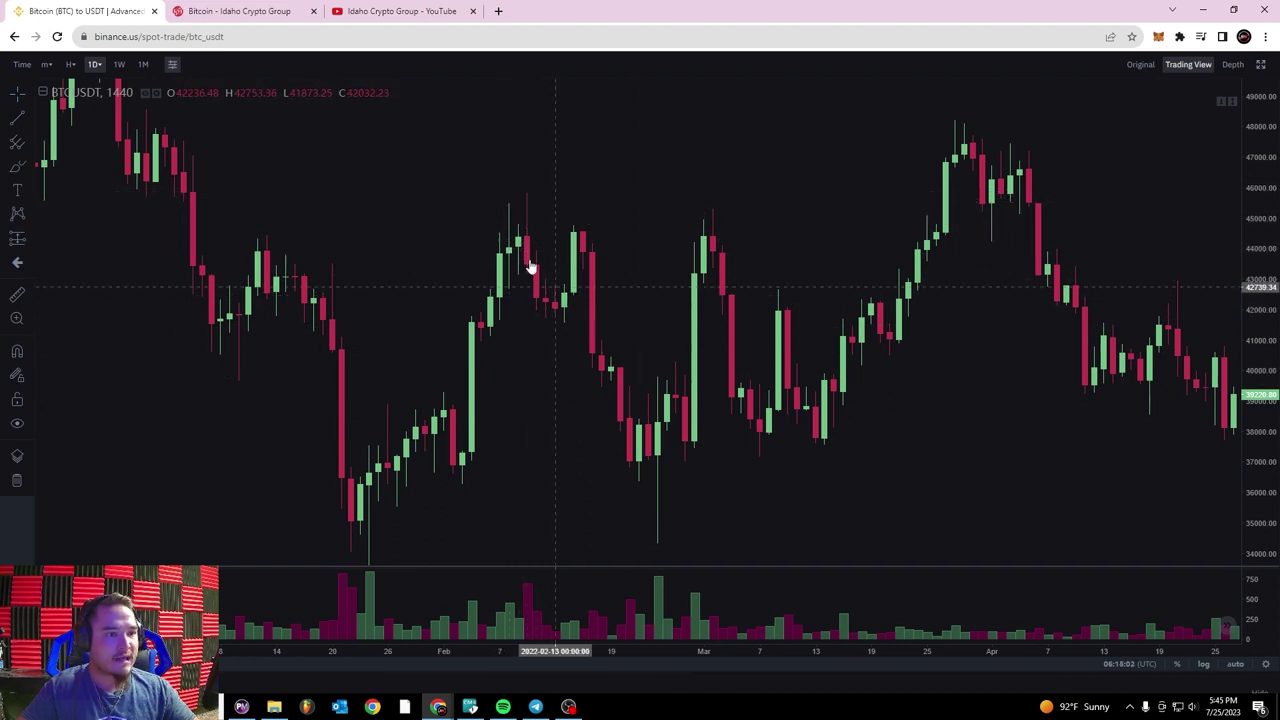
click(31, 122)
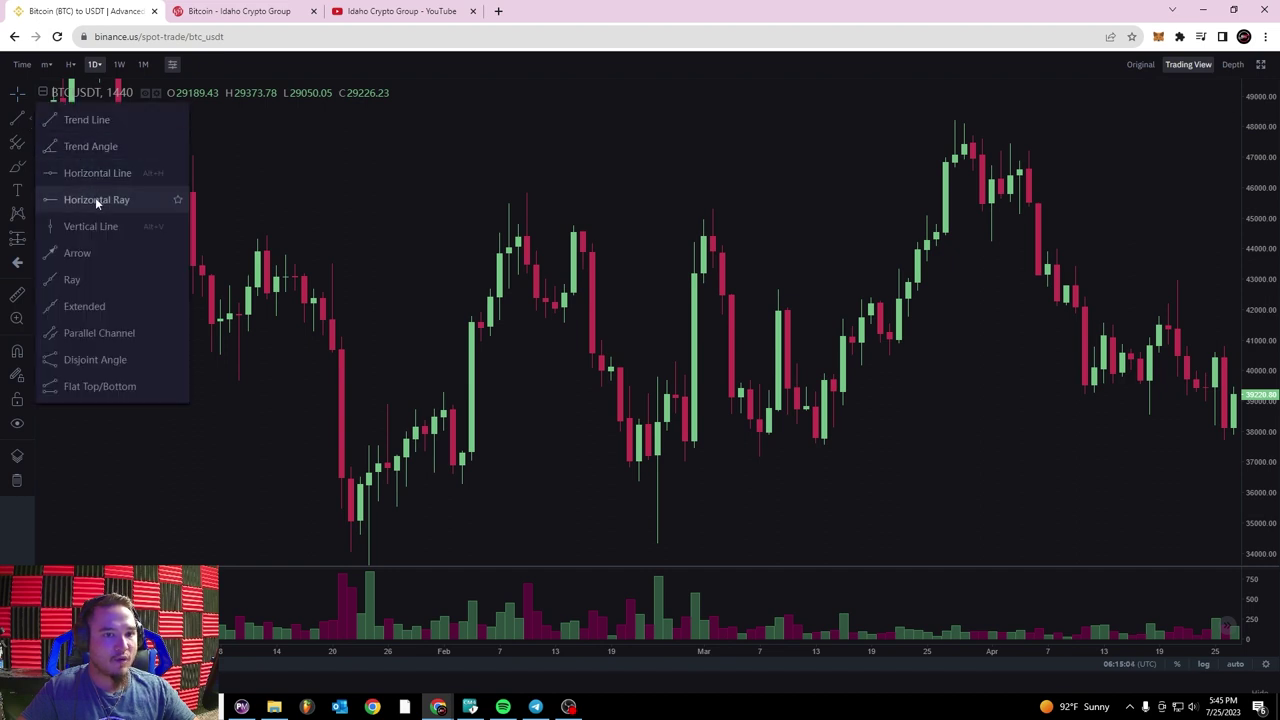
click(95, 196)
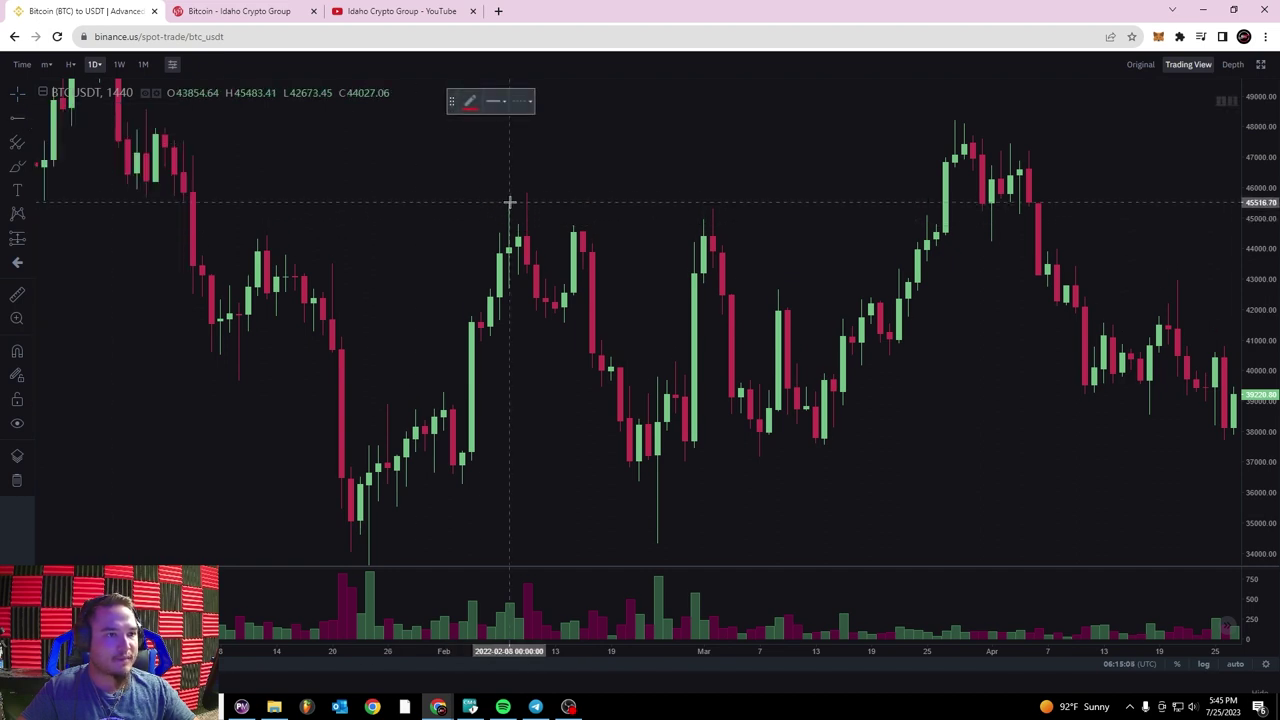
click(509, 203)
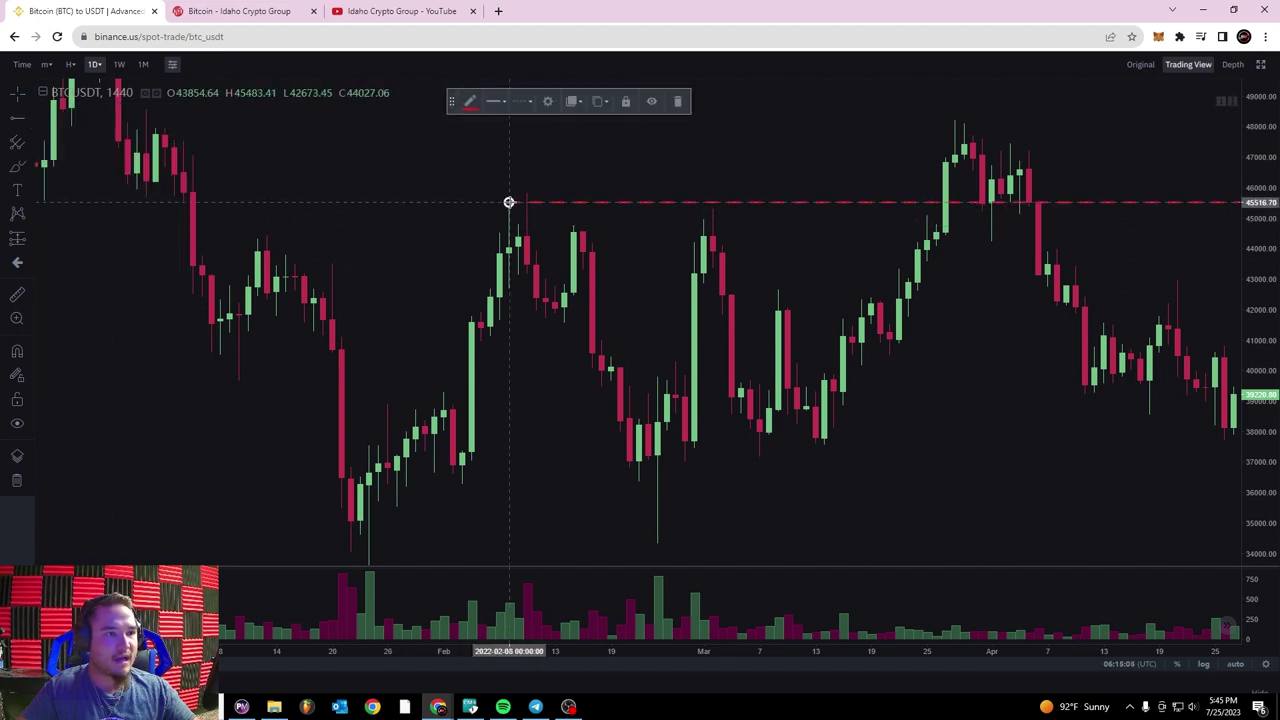
- Make the new ray solid green and move its start to the 10 February 2022 high, at about 45,755
click(470, 103)
click(515, 140)
click(523, 103)
click(523, 118)
click(544, 188)
mouse_move(507, 205)
mouse_down()
mouse_move(533, 197)
mouse_move(455, 318)
mouse_move(445, 445)
mouse_move(517, 191)
mouse_move(520, 266)
mouse_move(523, 230)
mouse_move(525, 251)
mouse_move(526, 180)
mouse_up()
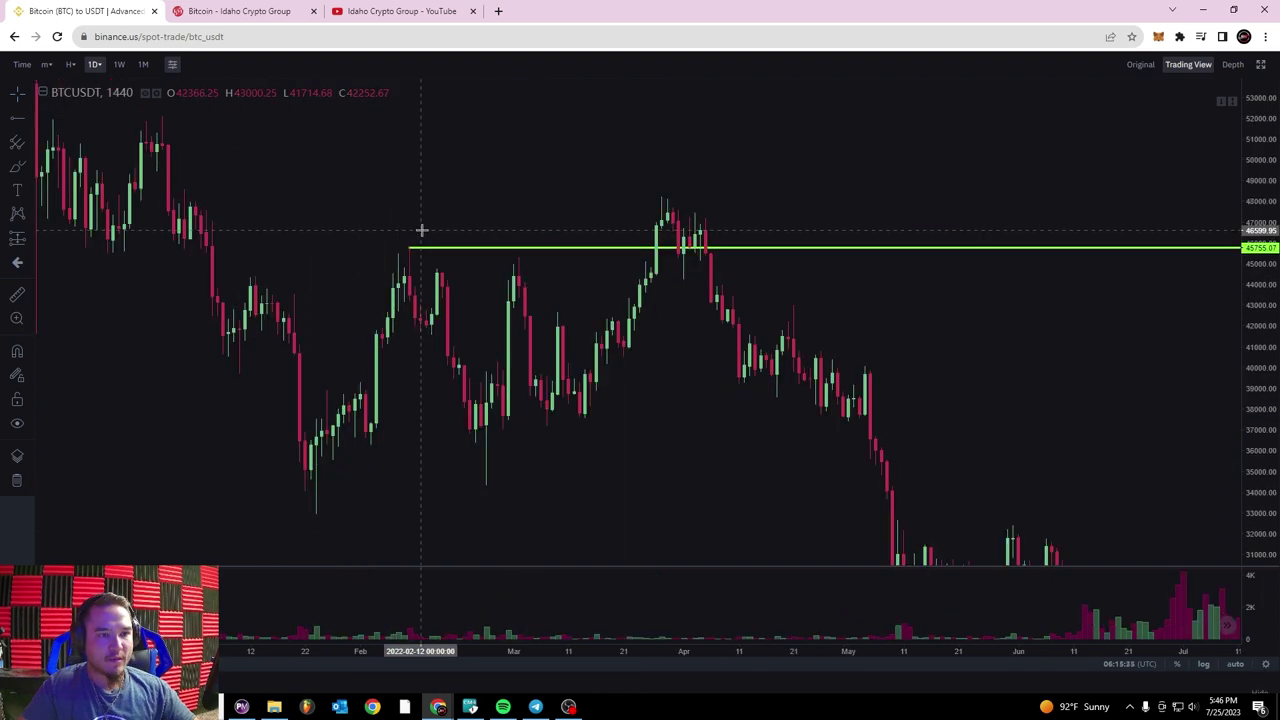
- Recolour the dashed red support line near 29,050 to green
scroll(454, 228, down, 2)
drag(594, 292, 670, 158)
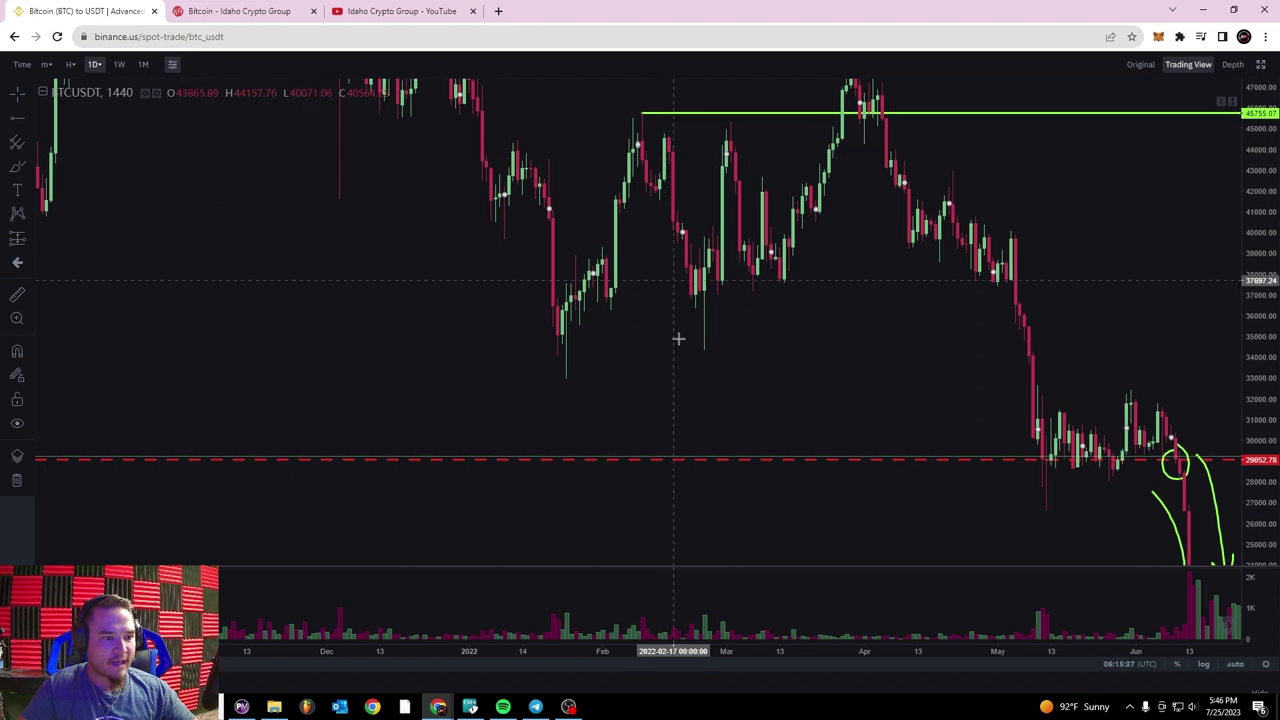
click(685, 467)
click(479, 103)
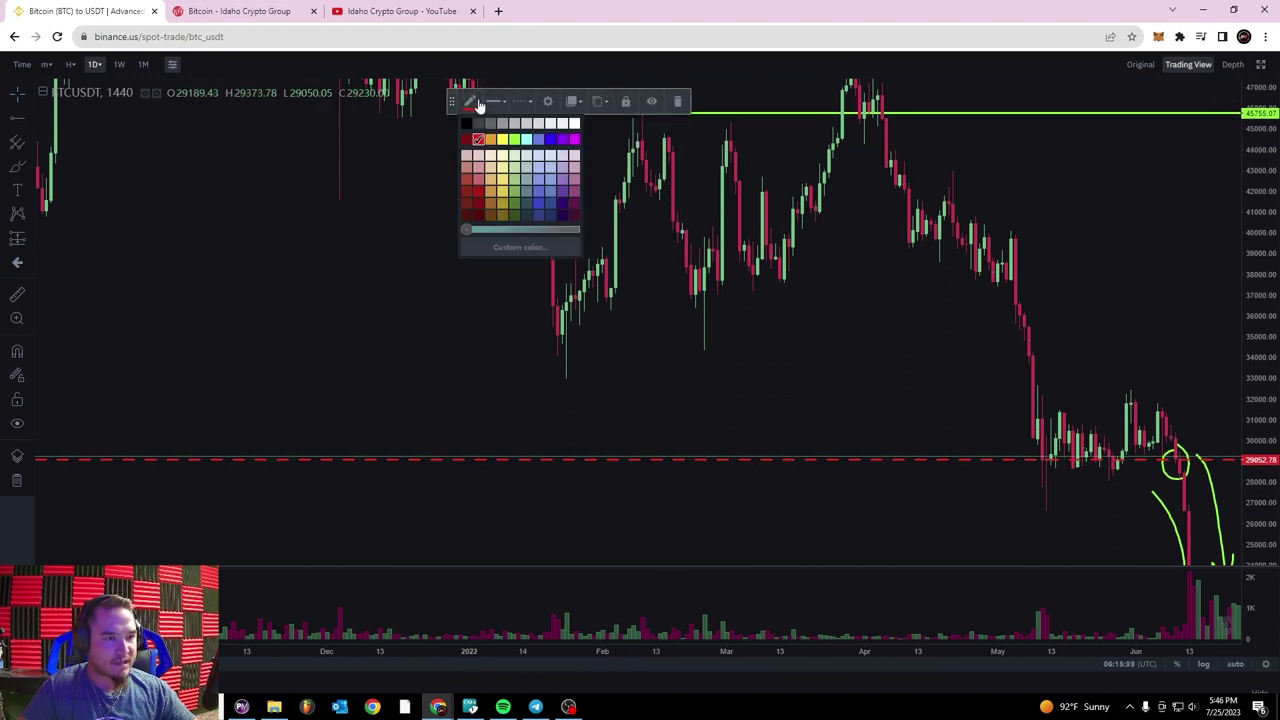
click(515, 141)
- Examine the early-2021 buyer interest area and the circled June and July 2021 lows along the green support line
drag(808, 360, 500, 326)
scroll(650, 328, down, 3)
drag(283, 346, 774, 377)
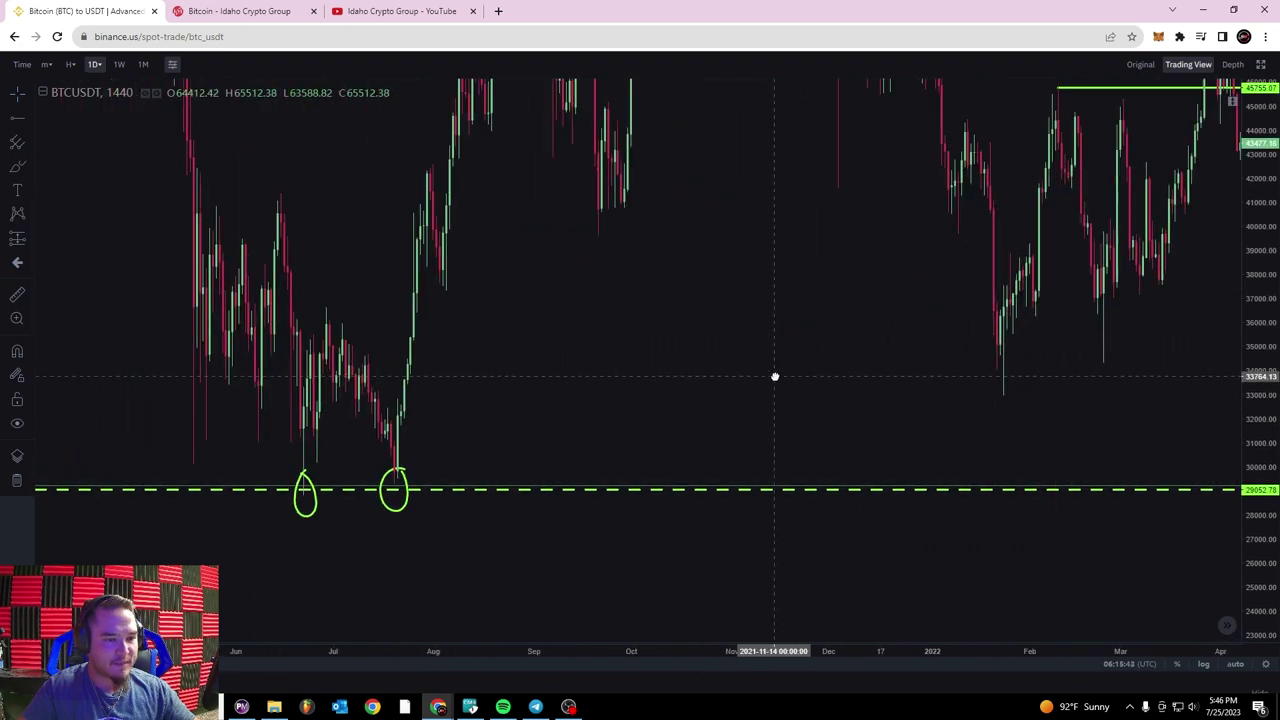
drag(598, 375, 826, 366)
double_click(1275, 177)
drag(738, 380, 975, 386)
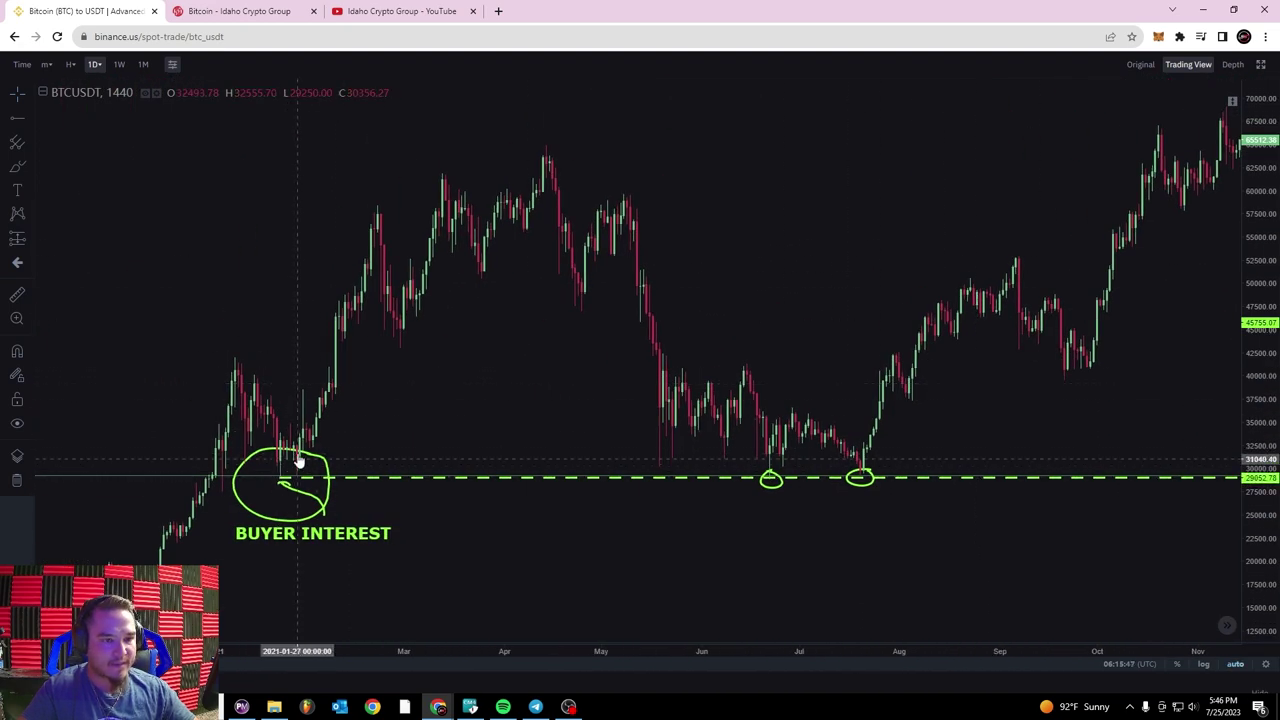
scroll(721, 451, up, 2)
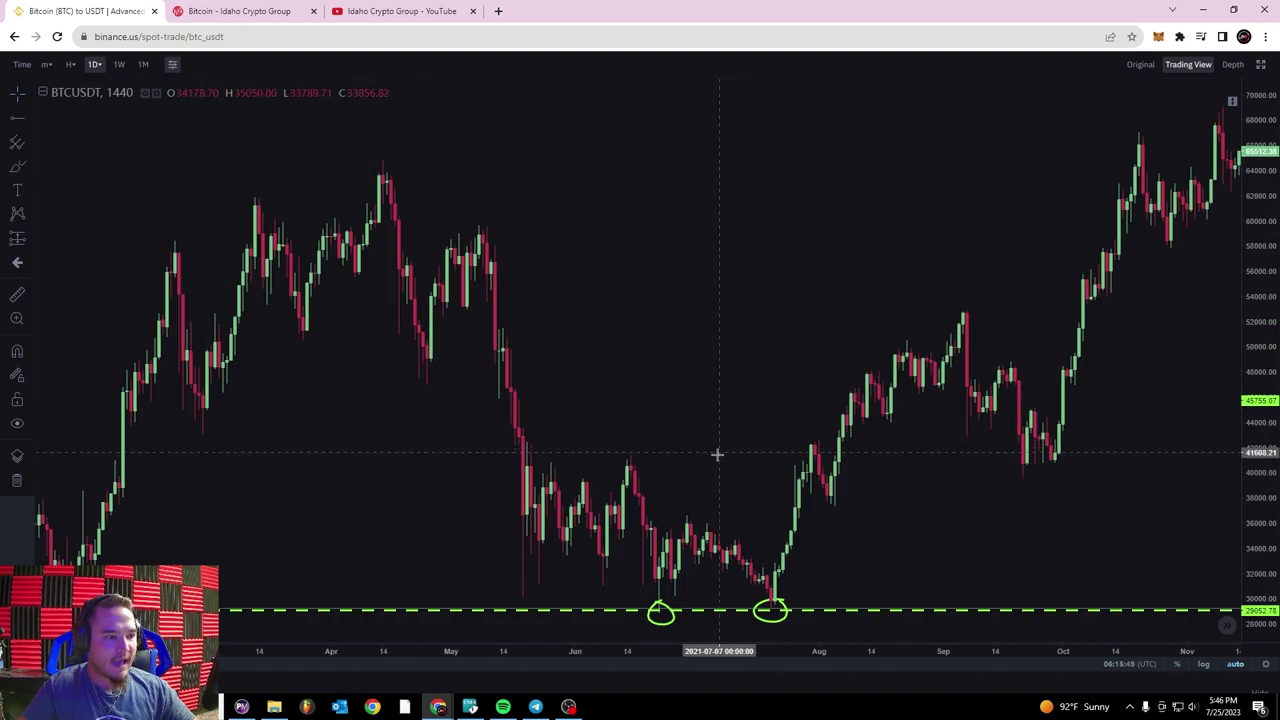
drag(1257, 546, 1251, 503)
drag(919, 549, 783, 411)
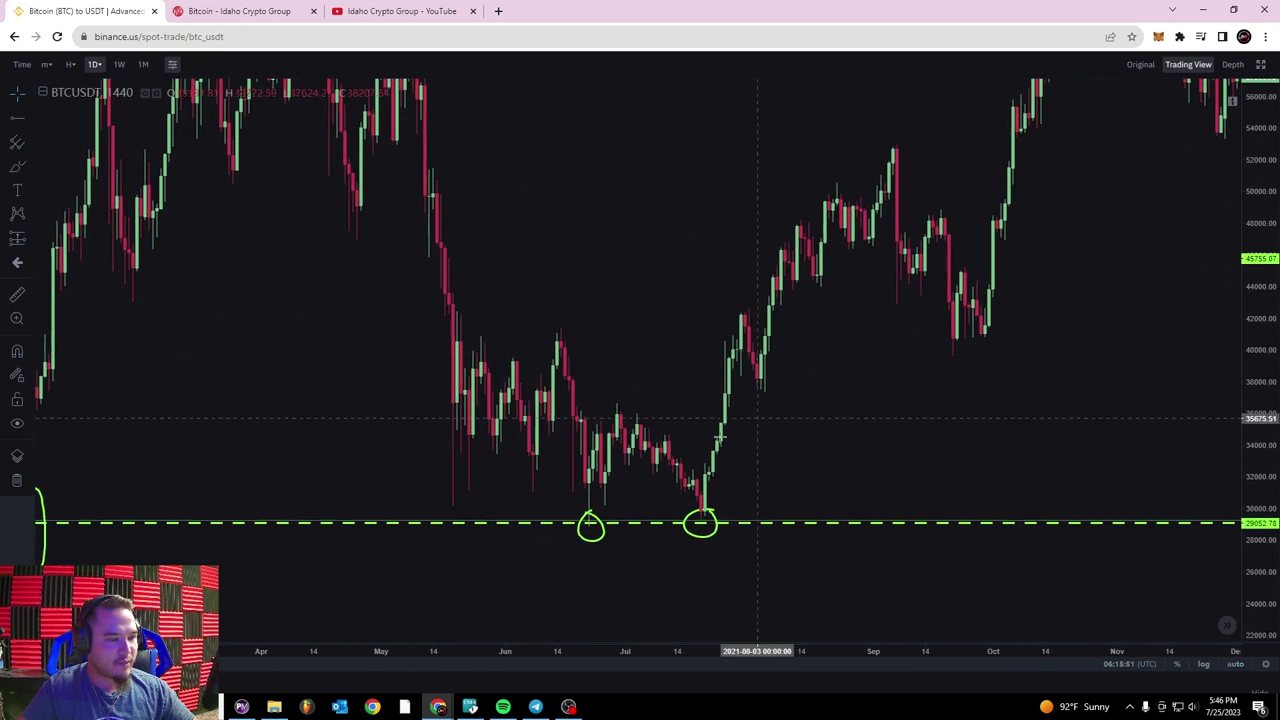
scroll(783, 411, up, 1)
scroll(404, 527, up, 2)
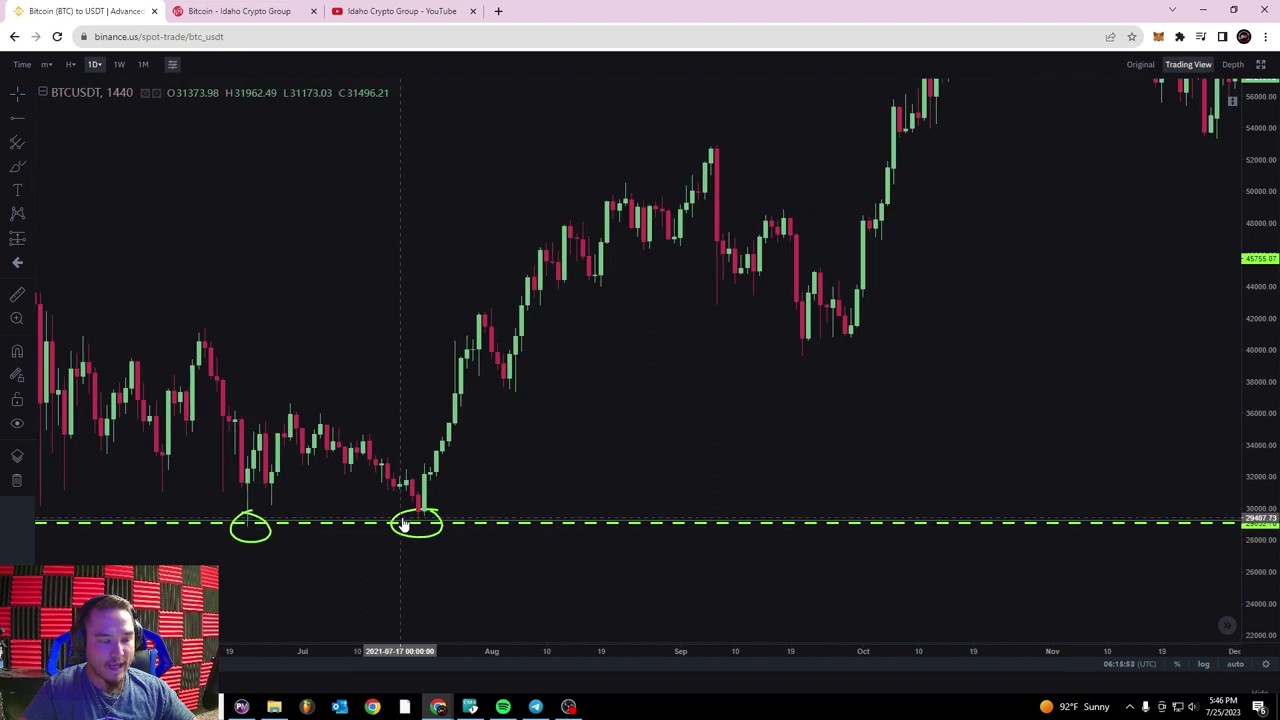
drag(340, 374, 514, 274)
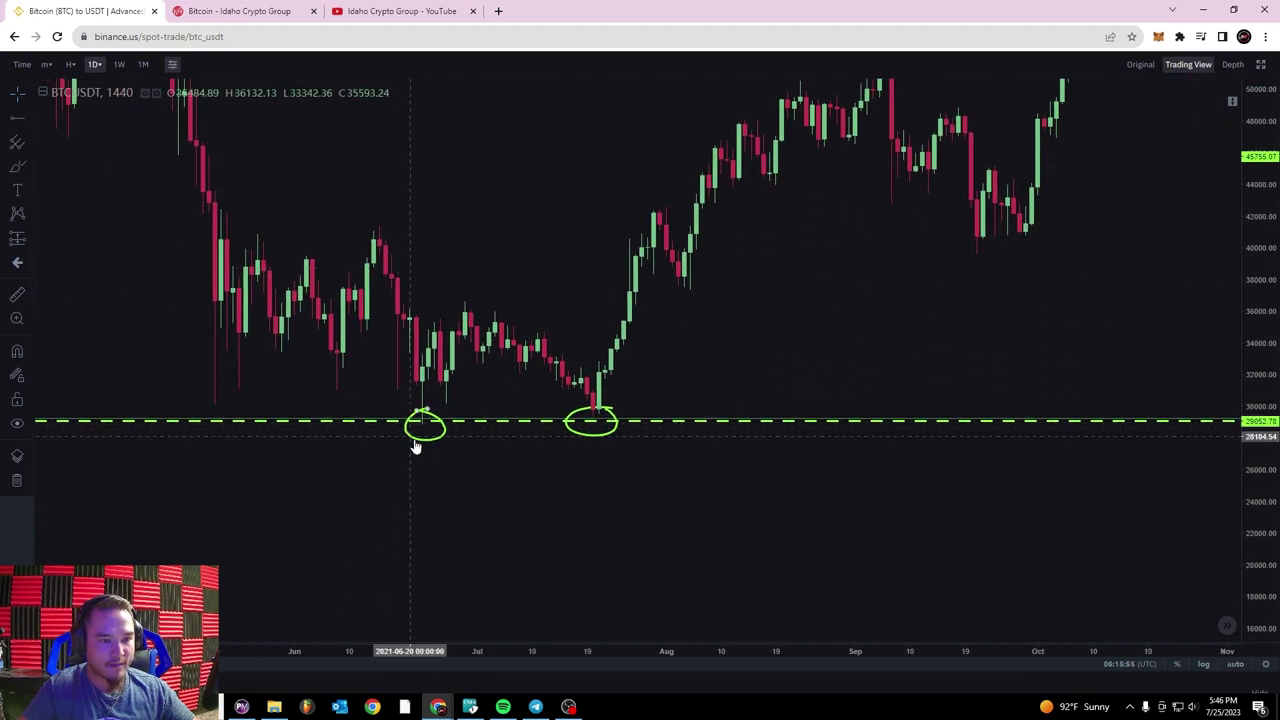
right_click(433, 378)
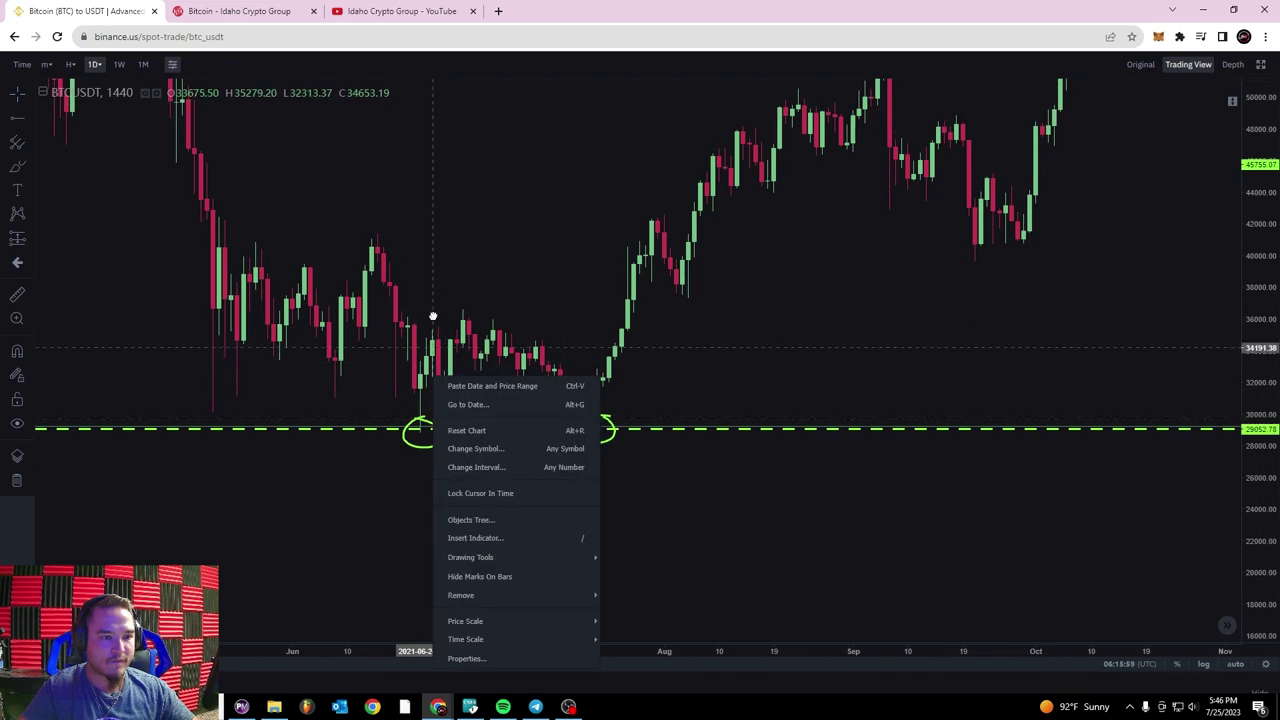
drag(428, 342, 427, 240)
drag(575, 150, 574, 232)
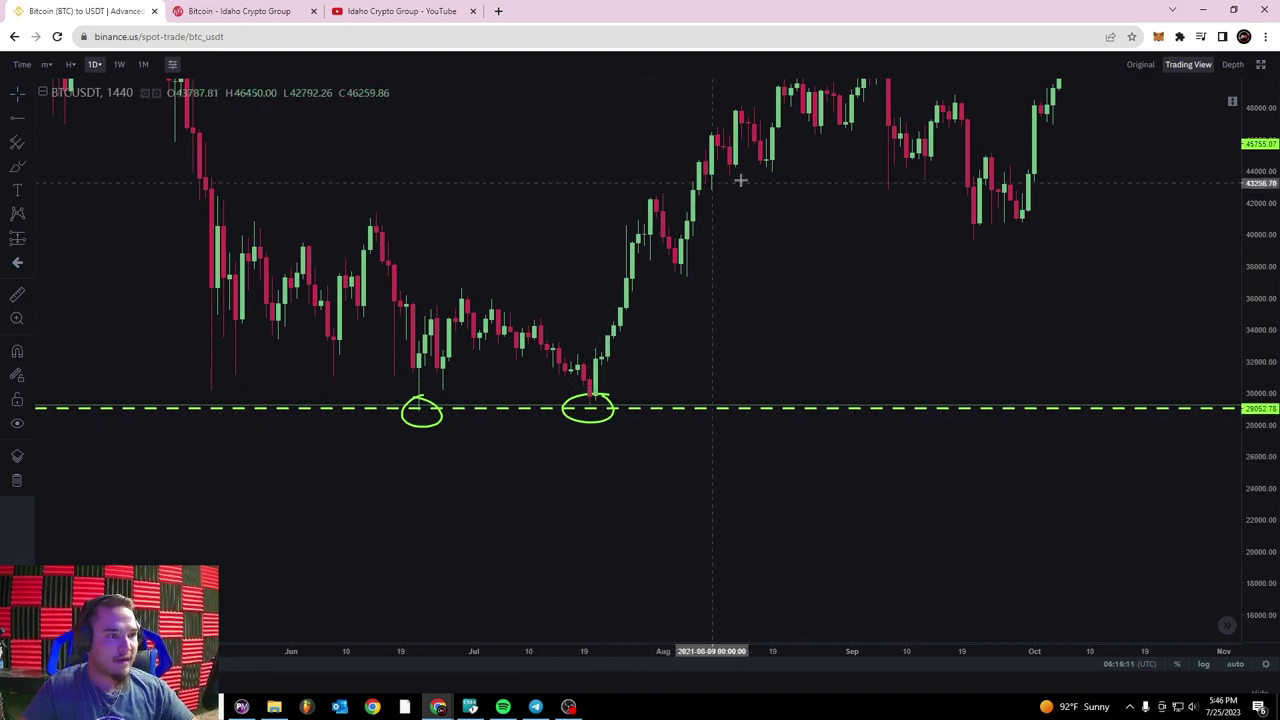
- Recolour the horizontal ray at the February 2022 high to red and deselect it
drag(800, 400, 491, 333)
scroll(835, 350, down, 3)
drag(1000, 337, 447, 363)
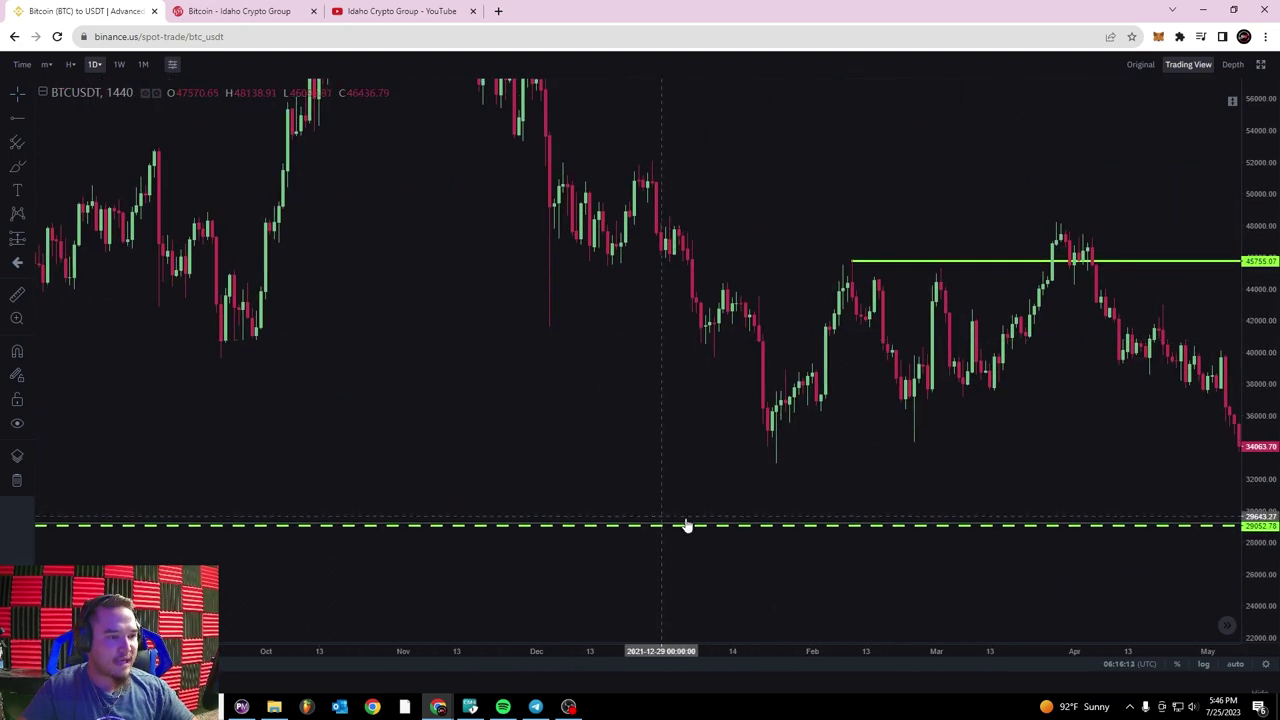
drag(712, 377, 620, 427)
drag(838, 236, 477, 250)
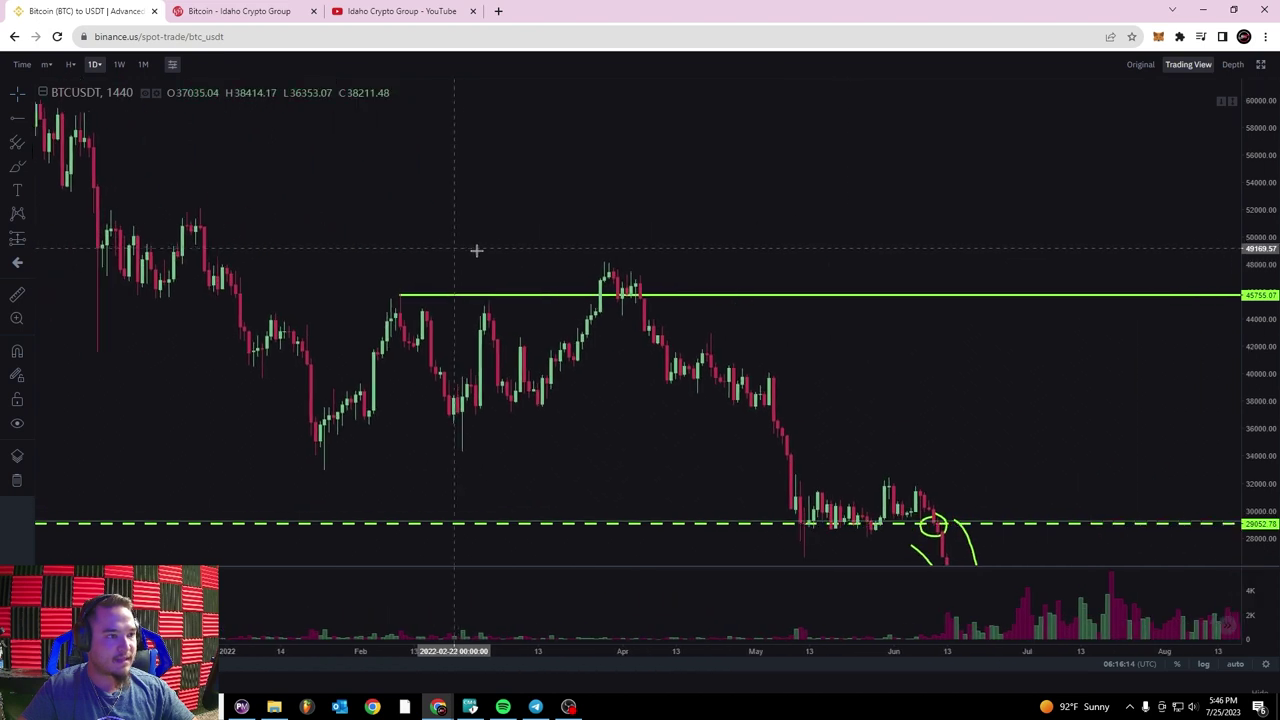
click(562, 298)
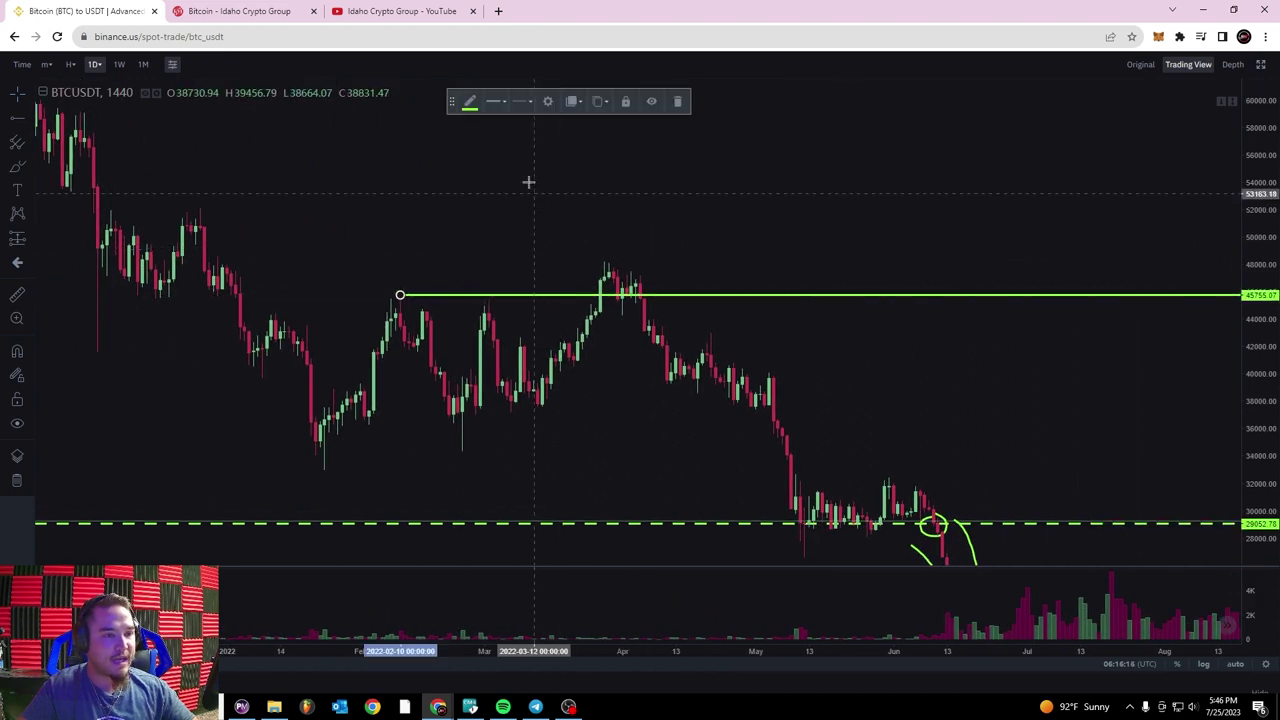
click(470, 101)
click(478, 140)
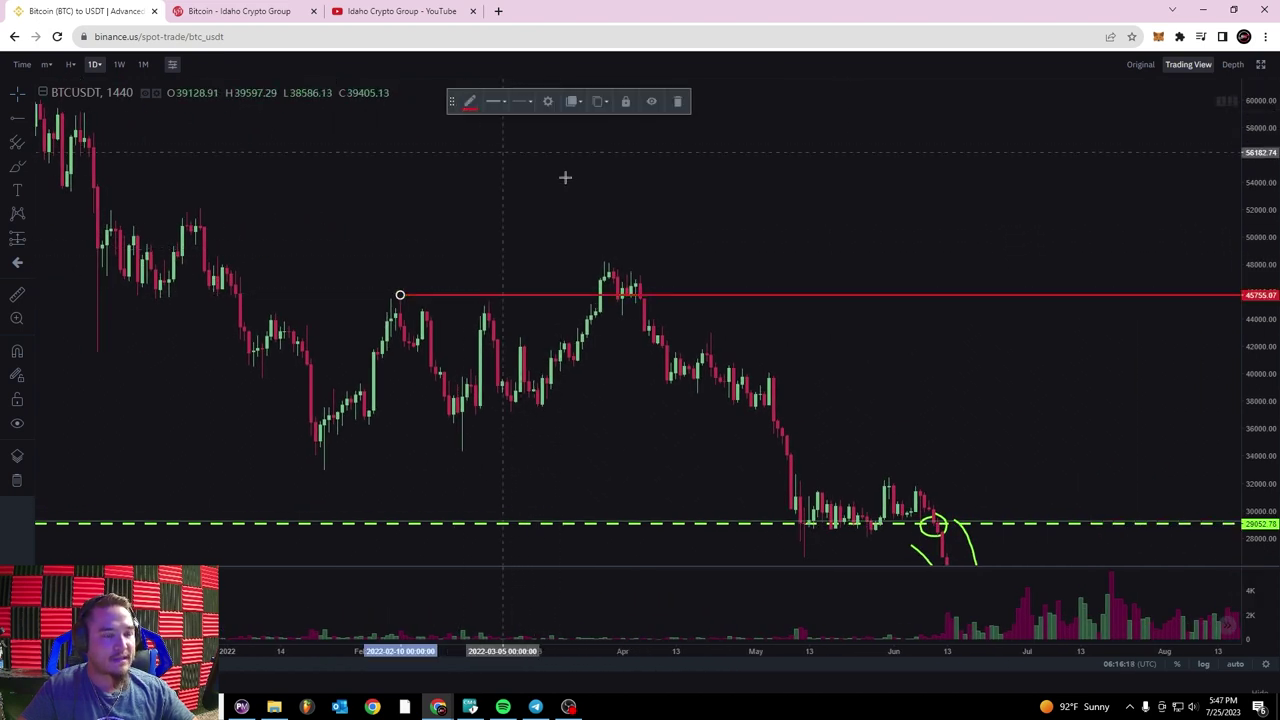
click(689, 209)
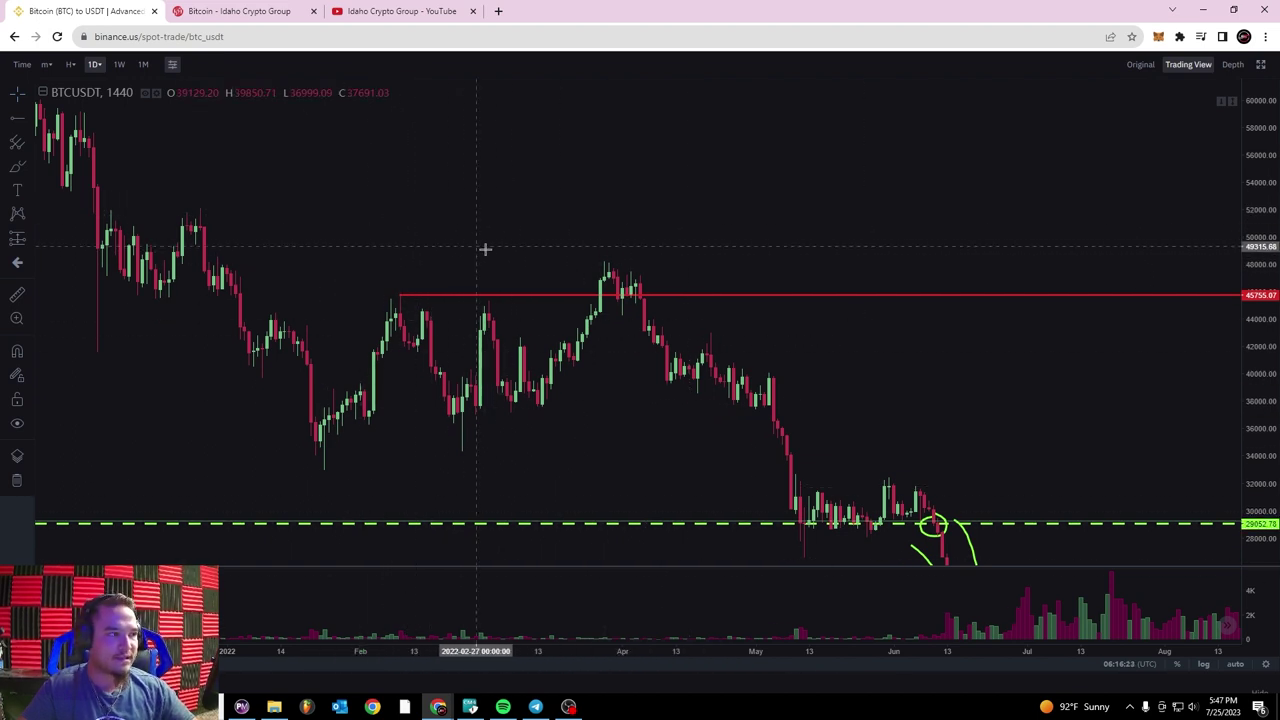
- Examine how price behaves around the red ray from the February 2022 high through the March and April 2022 peaks
scroll(540, 230, down, 2)
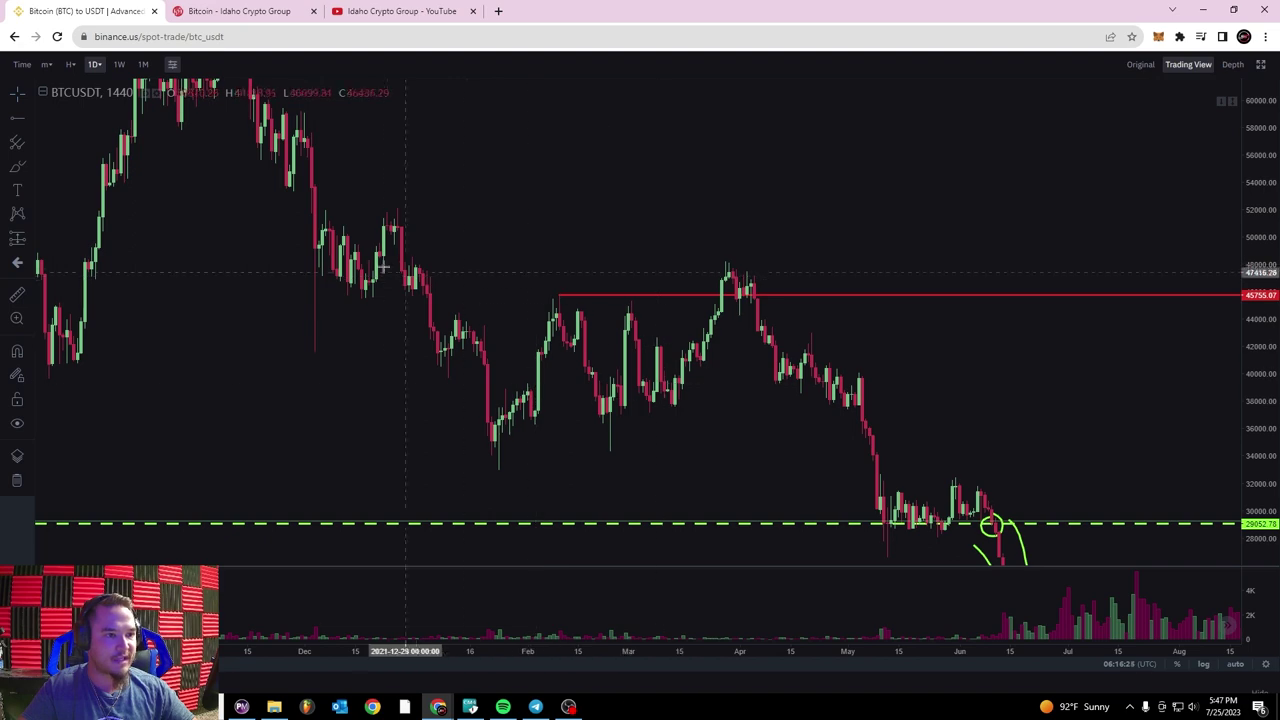
scroll(390, 260, up, 1)
drag(379, 241, 569, 260)
drag(1258, 438, 1247, 360)
scroll(963, 371, up, 3)
drag(417, 451, 491, 371)
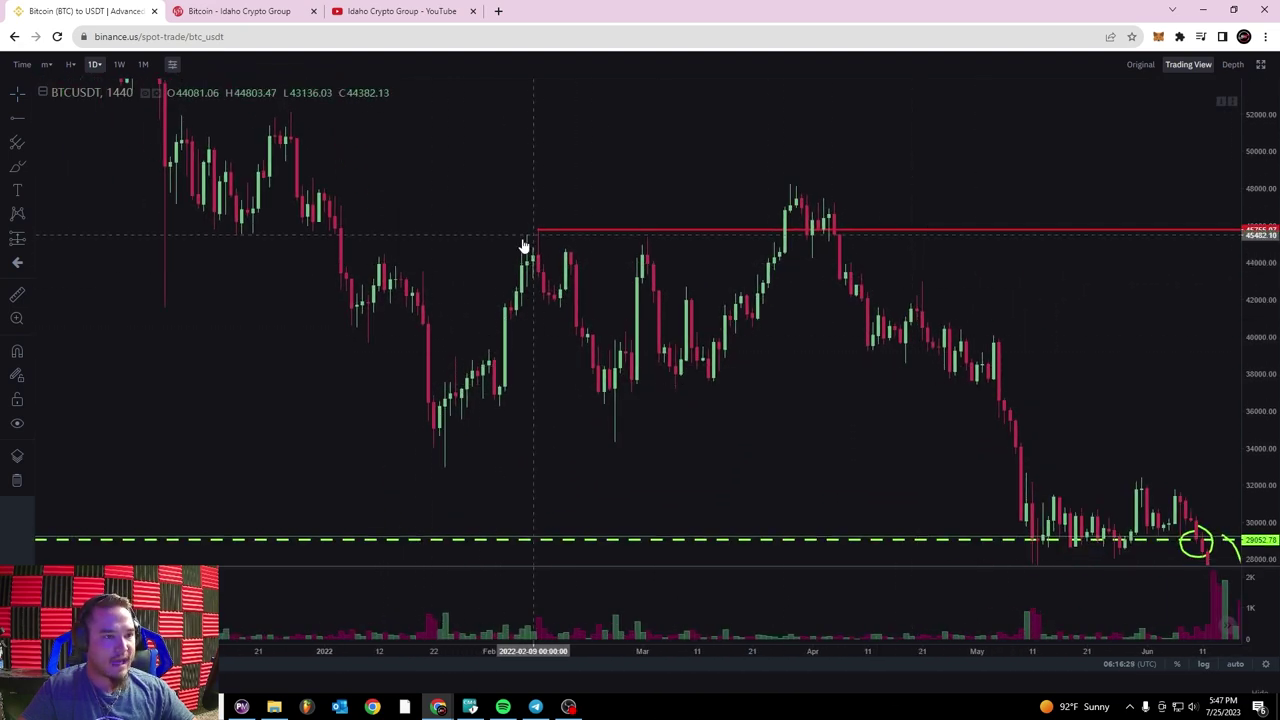
scroll(394, 244, up, 2)
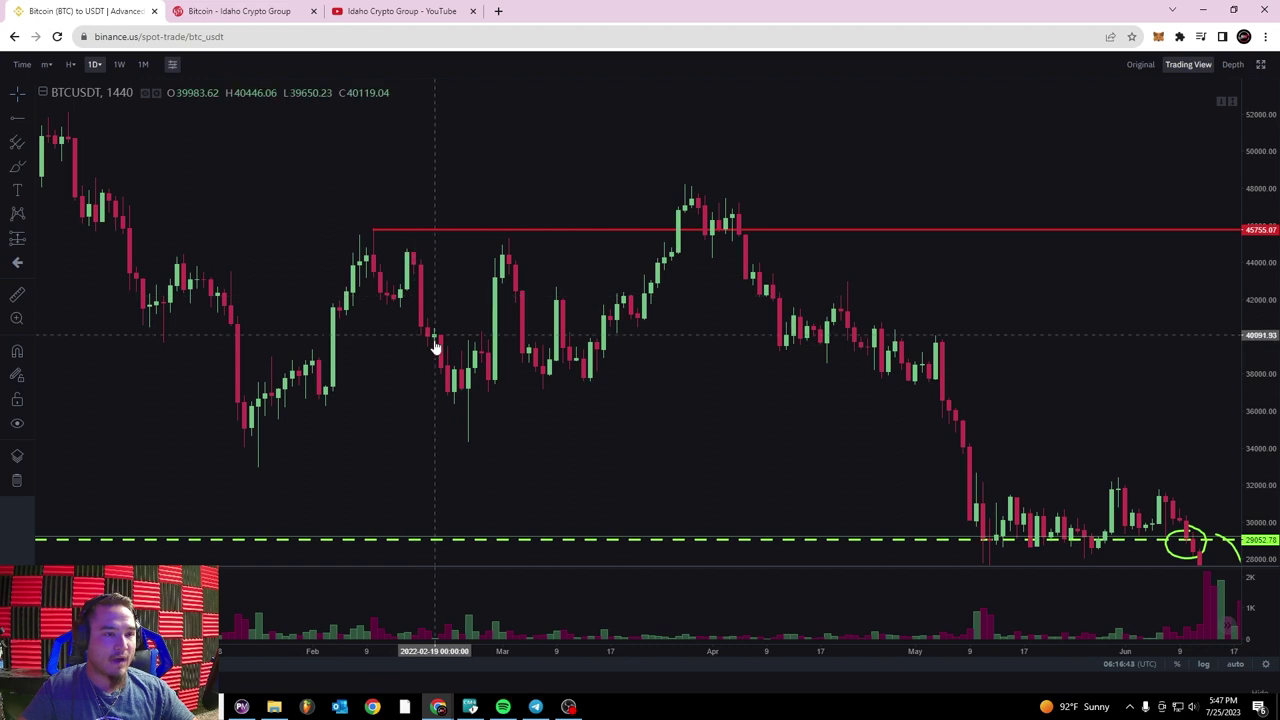
scroll(484, 208, up, 3)
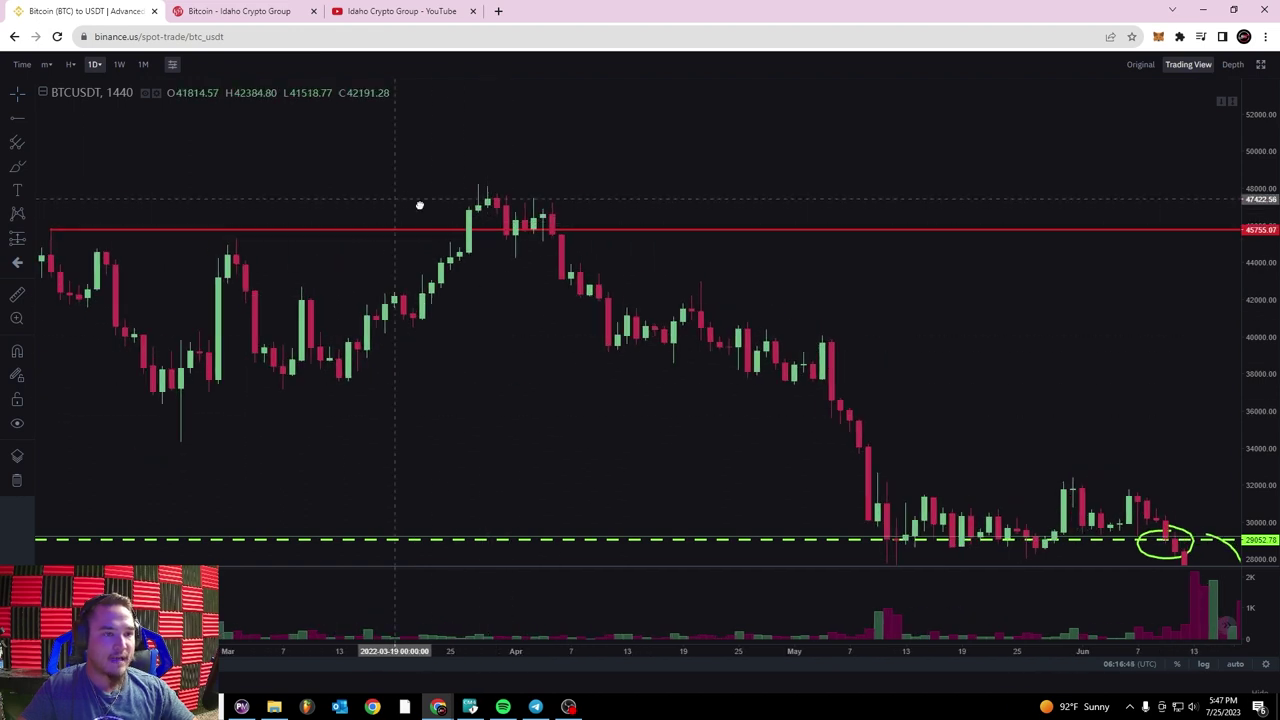
drag(397, 198, 493, 211)
drag(1260, 448, 1260, 400)
drag(855, 317, 1006, 358)
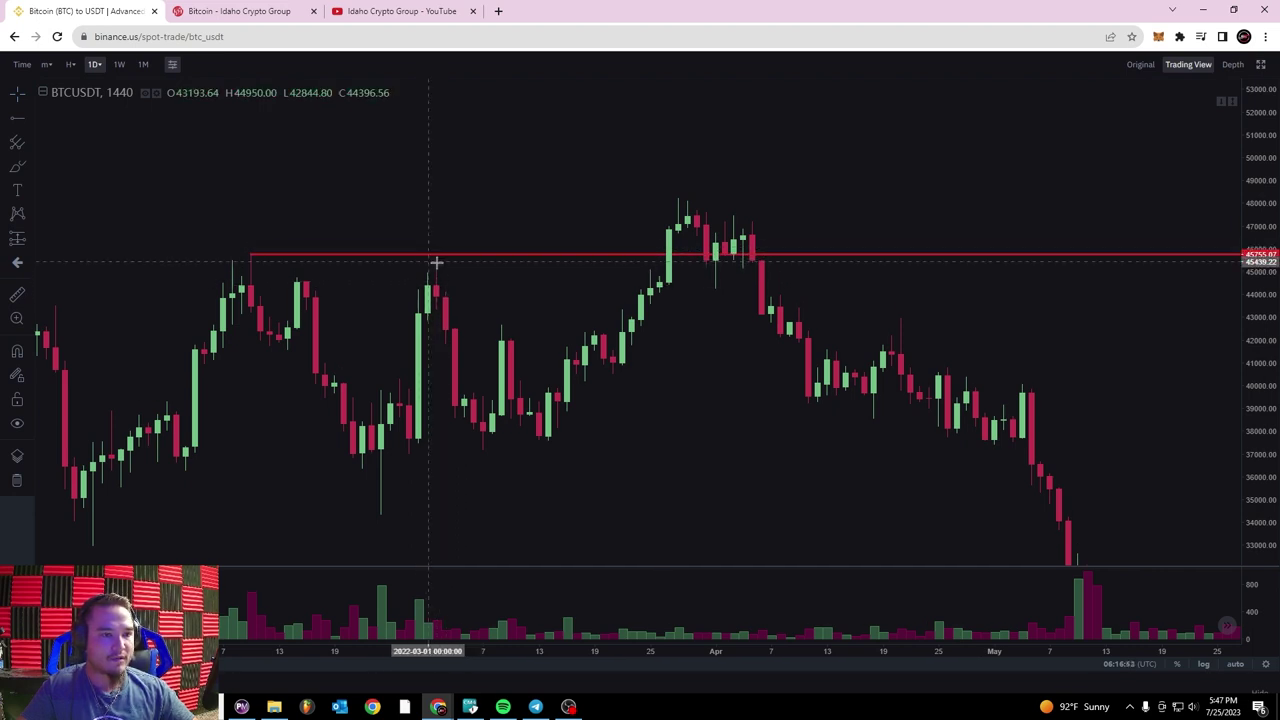
- Change the red ray at the February 2022 high to a dotted line style
click(447, 259)
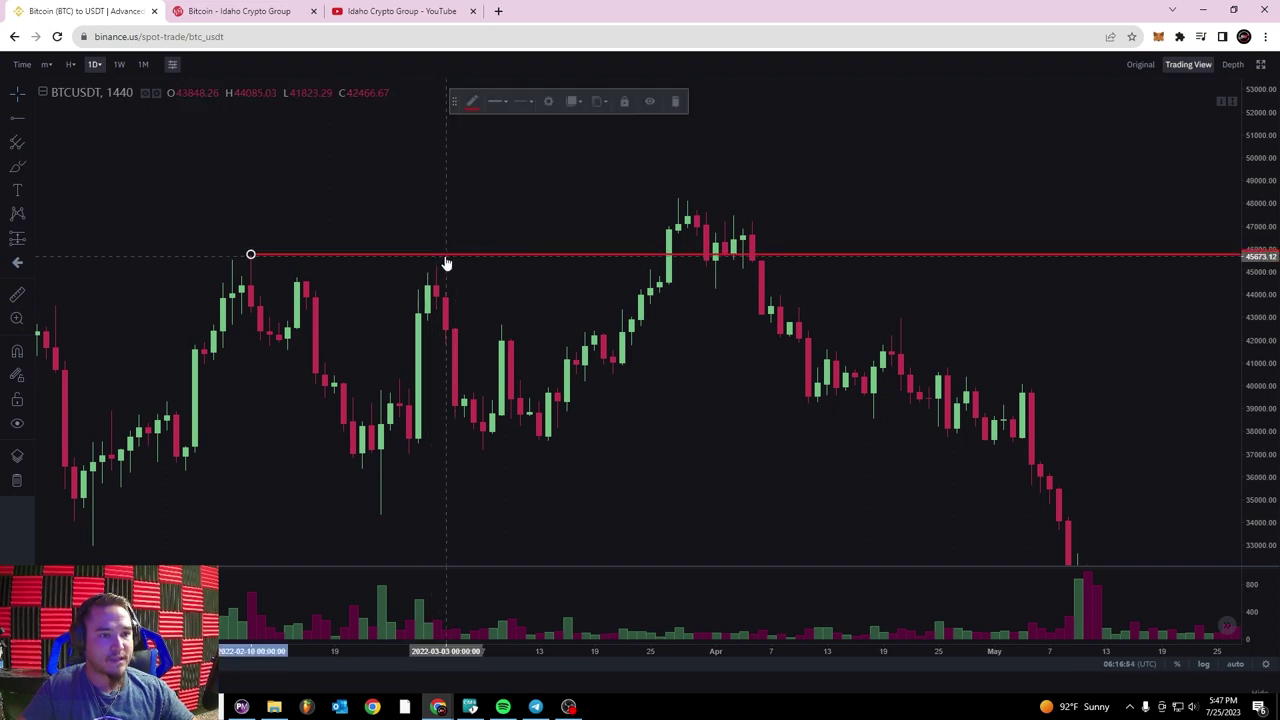
click(499, 110)
click(524, 110)
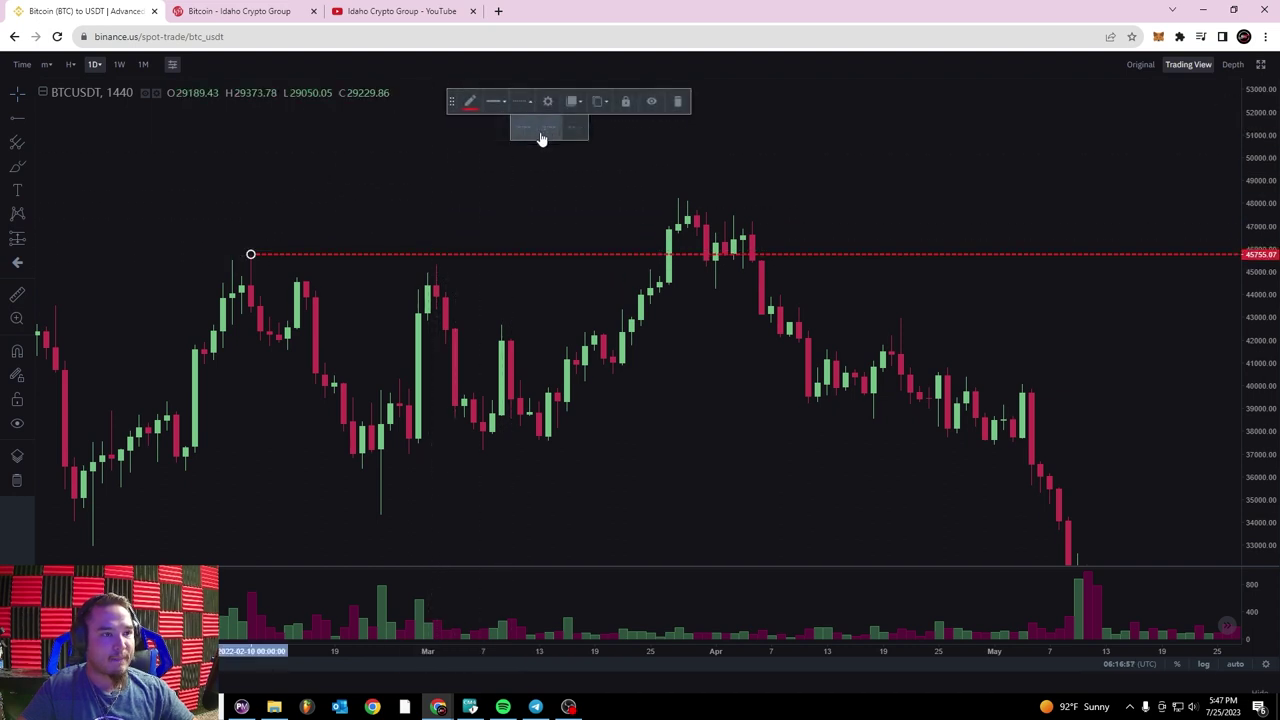
click(549, 136)
- Examine the break above the dotted red ray in late March 2022 and the swings beneath it since January
drag(540, 174, 405, 162)
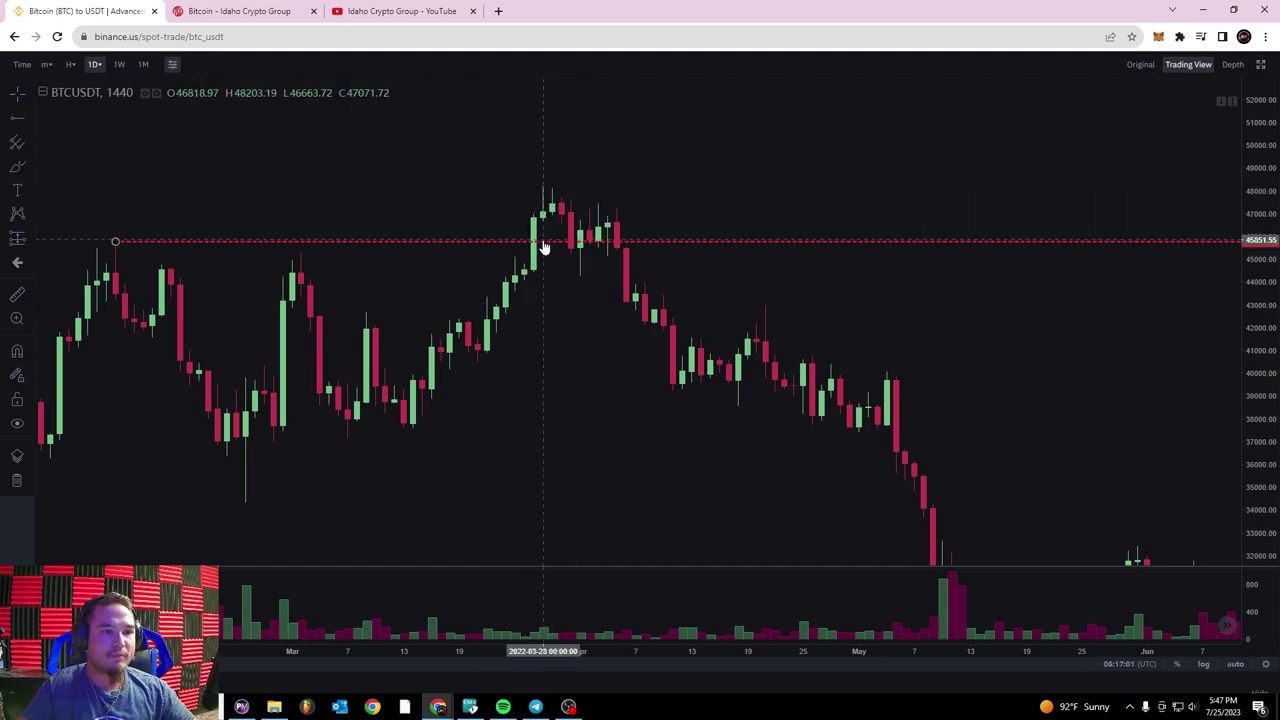
scroll(909, 346, down, 3)
drag(930, 335, 572, 325)
drag(182, 165, 434, 192)
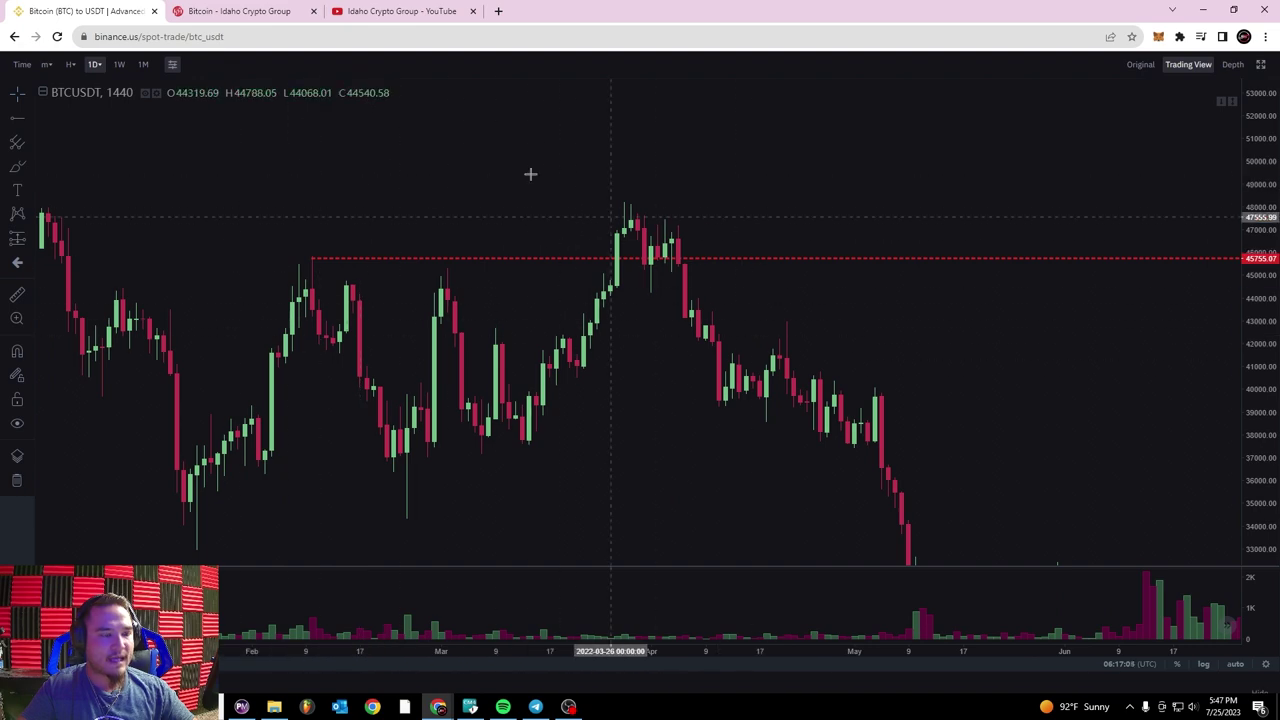
scroll(620, 210, left, 3)
drag(1270, 430, 1266, 397)
scroll(745, 410, up, 2)
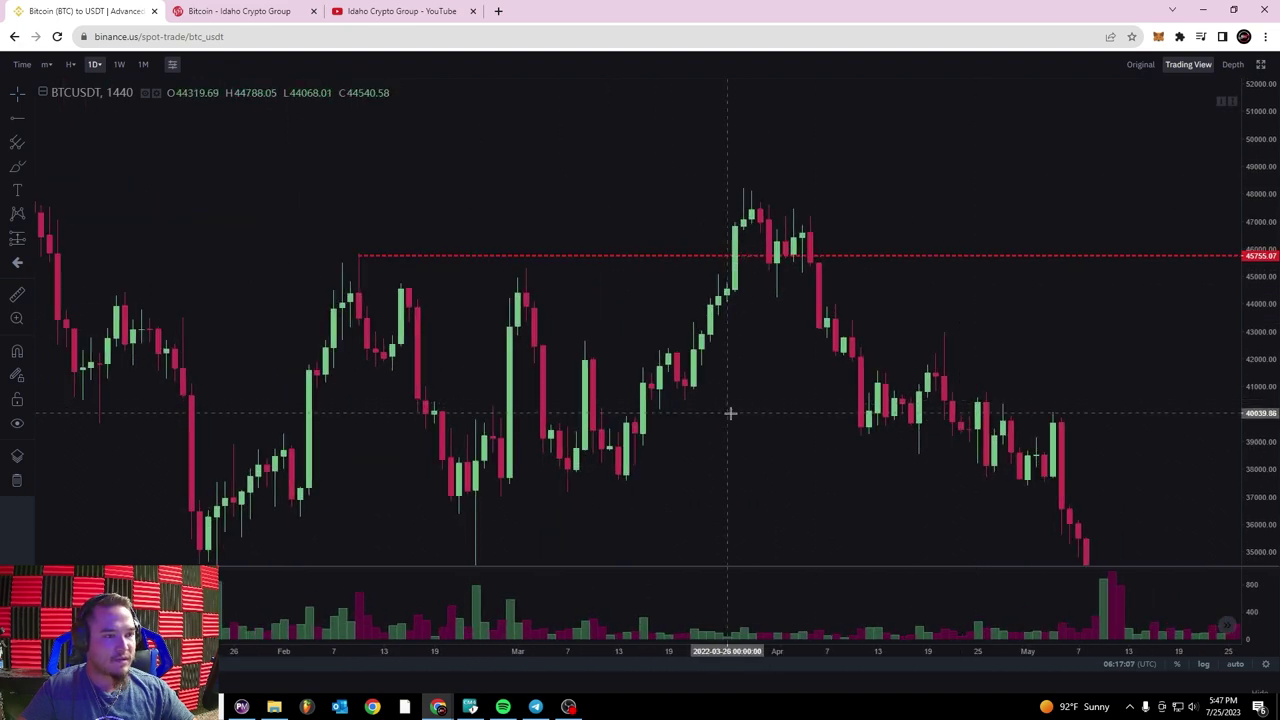
drag(734, 408, 800, 333)
click(415, 187)
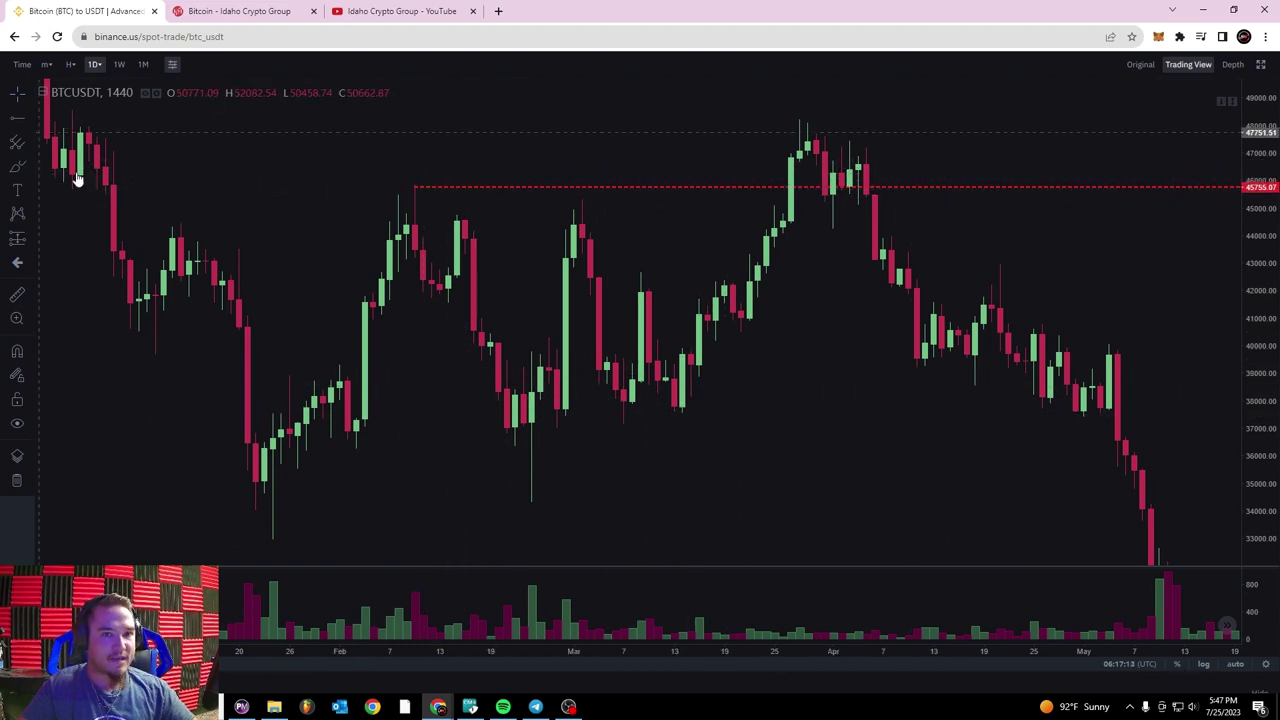
scroll(685, 401, up, 1)
drag(577, 403, 629, 403)
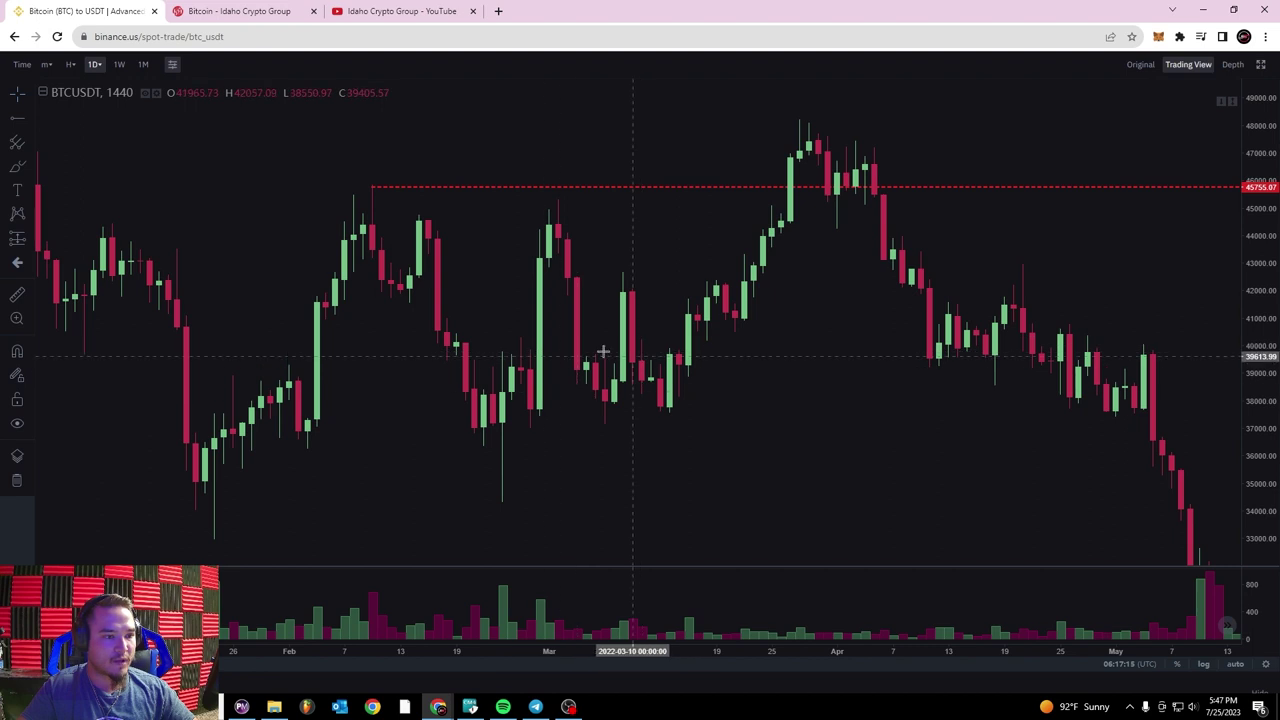
- Draw a green dotted horizontal ray from the 28 February 2022 candle's low, at about 37,580
click(14, 118)
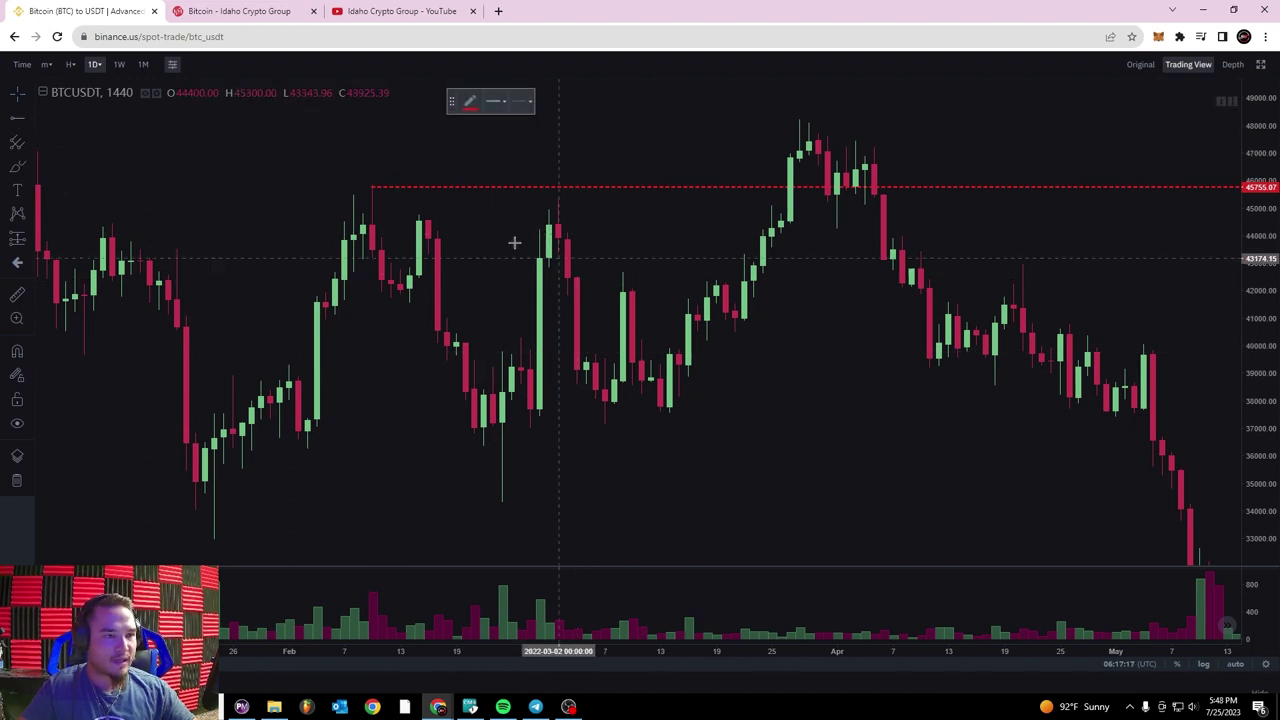
click(470, 103)
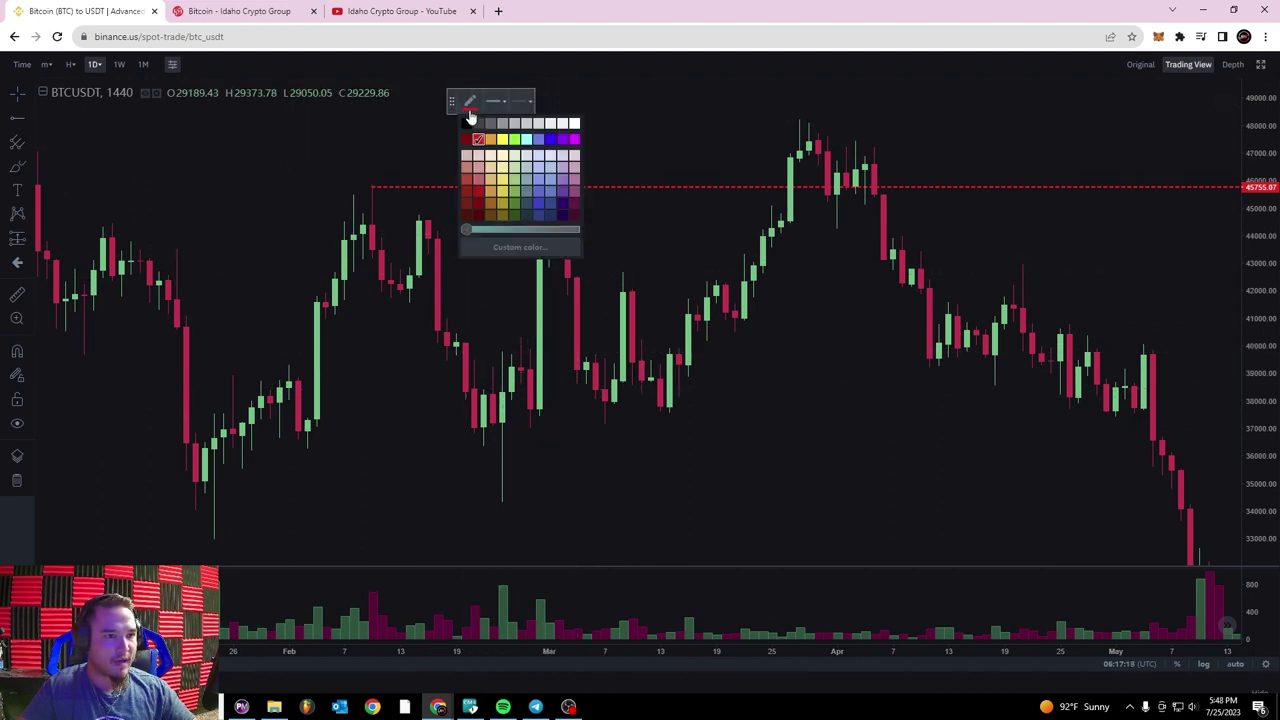
click(512, 141)
click(539, 412)
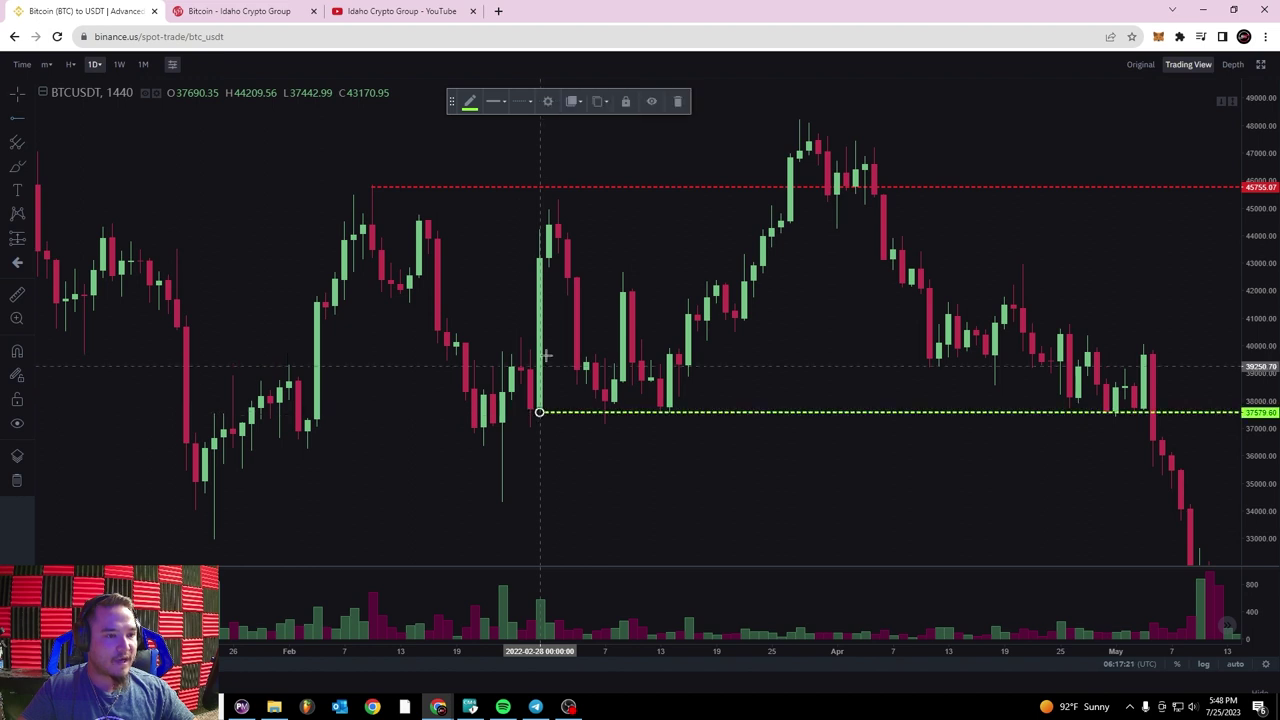
- Change the green support ray from the 28 February 2022 low to a solid line style
click(530, 108)
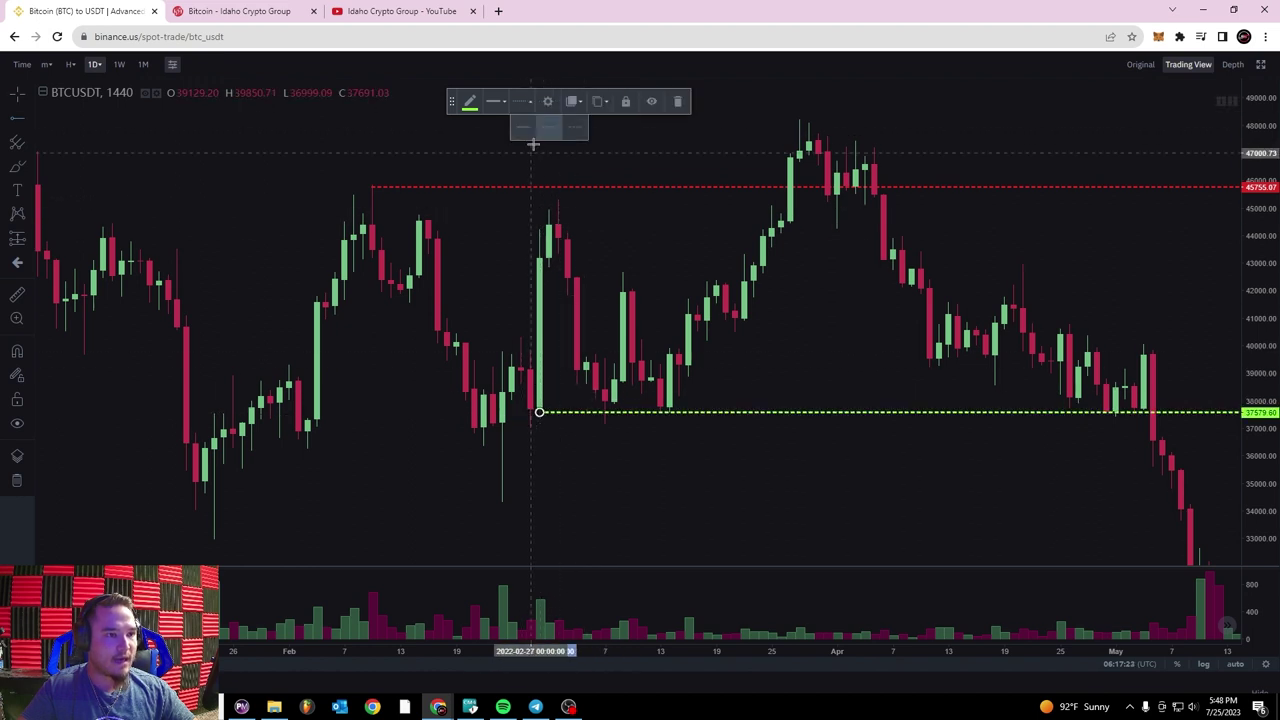
click(518, 126)
- Sketch freehand green waves bouncing between the green support ray and the dotted red resistance ray, and delete them again
drag(680, 264, 598, 266)
scroll(598, 266, up, 1)
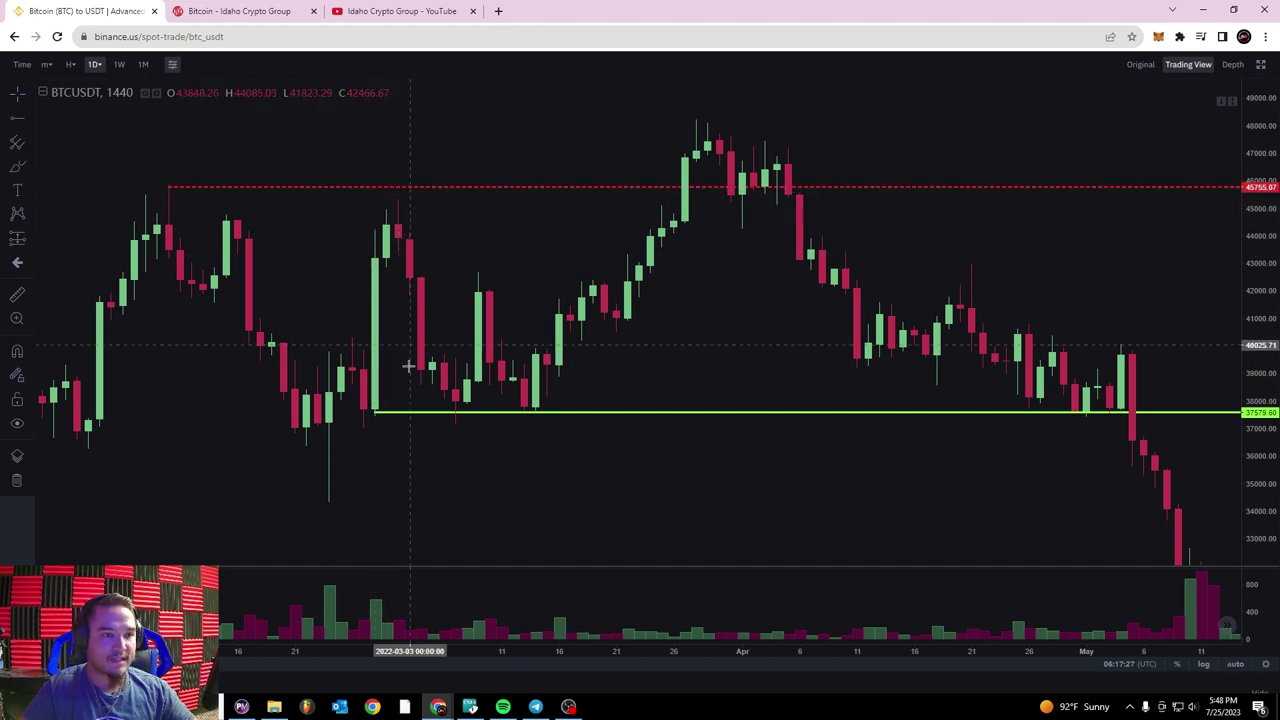
mouse_move(328, 242)
mouse_down()
mouse_move(474, 220)
mouse_move(766, 263)
mouse_move(1157, 237)
mouse_move(1134, 273)
mouse_move(870, 355)
mouse_move(523, 257)
mouse_move(309, 240)
mouse_move(265, 328)
mouse_up()
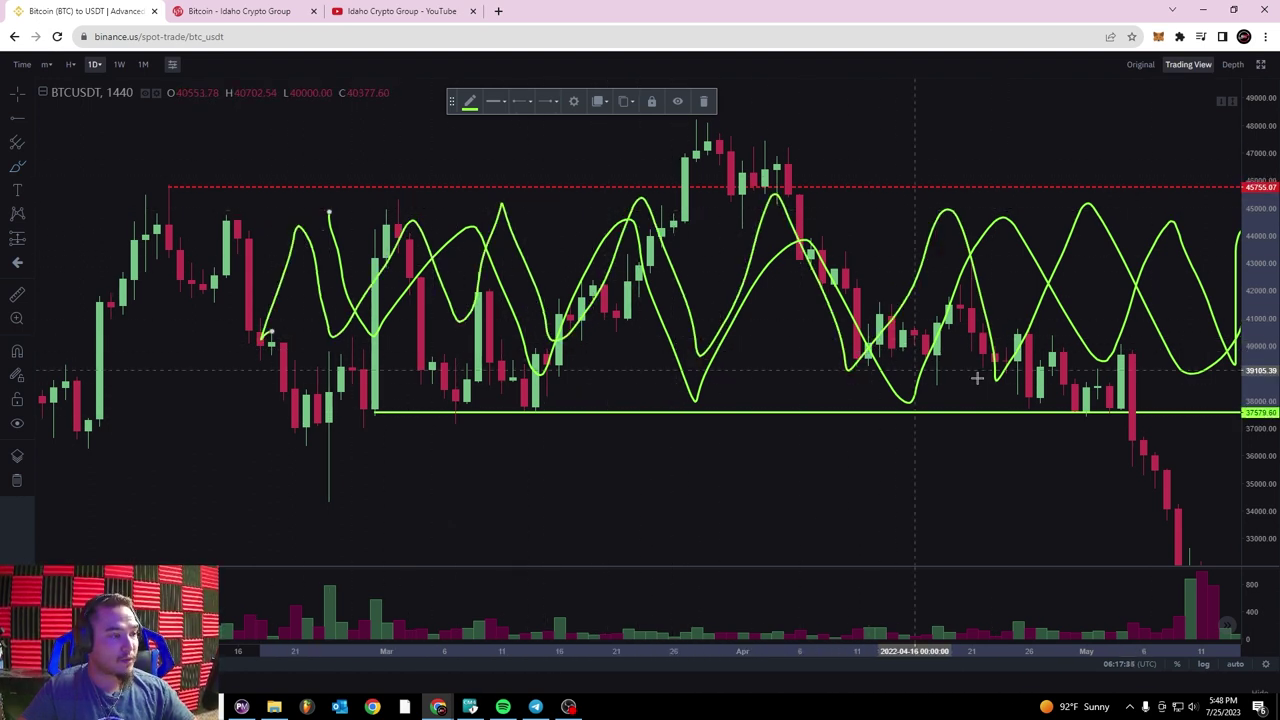
click(705, 103)
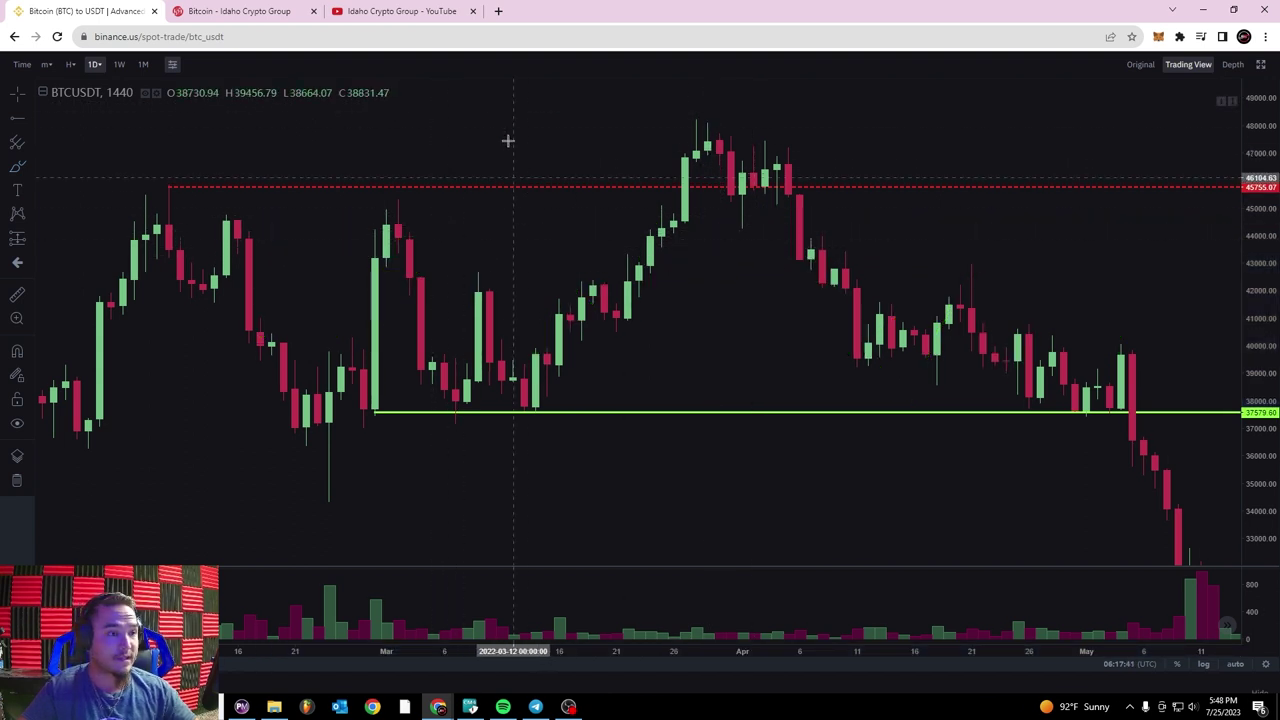
- Circle in green brush the early March 2022 touch of the support ray and the late March break above the red ray
scroll(524, 155, up, 1)
scroll(500, 175, down, 2)
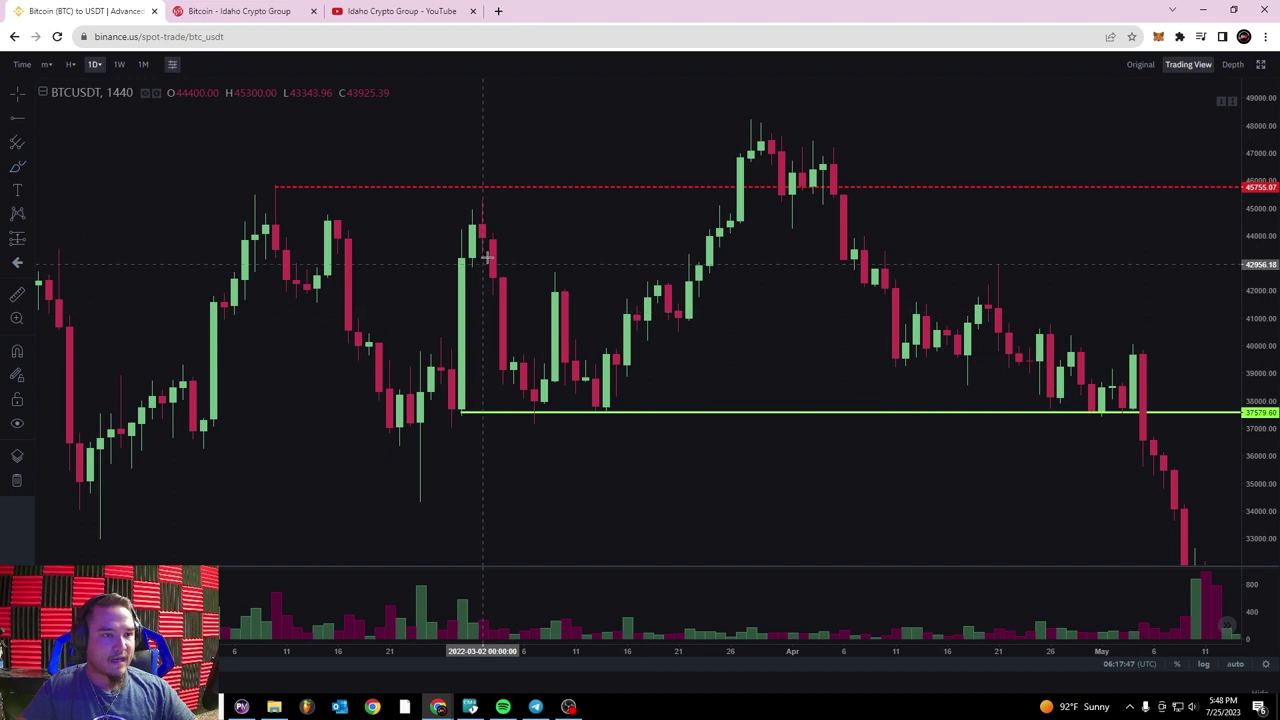
click(17, 167)
click(62, 166)
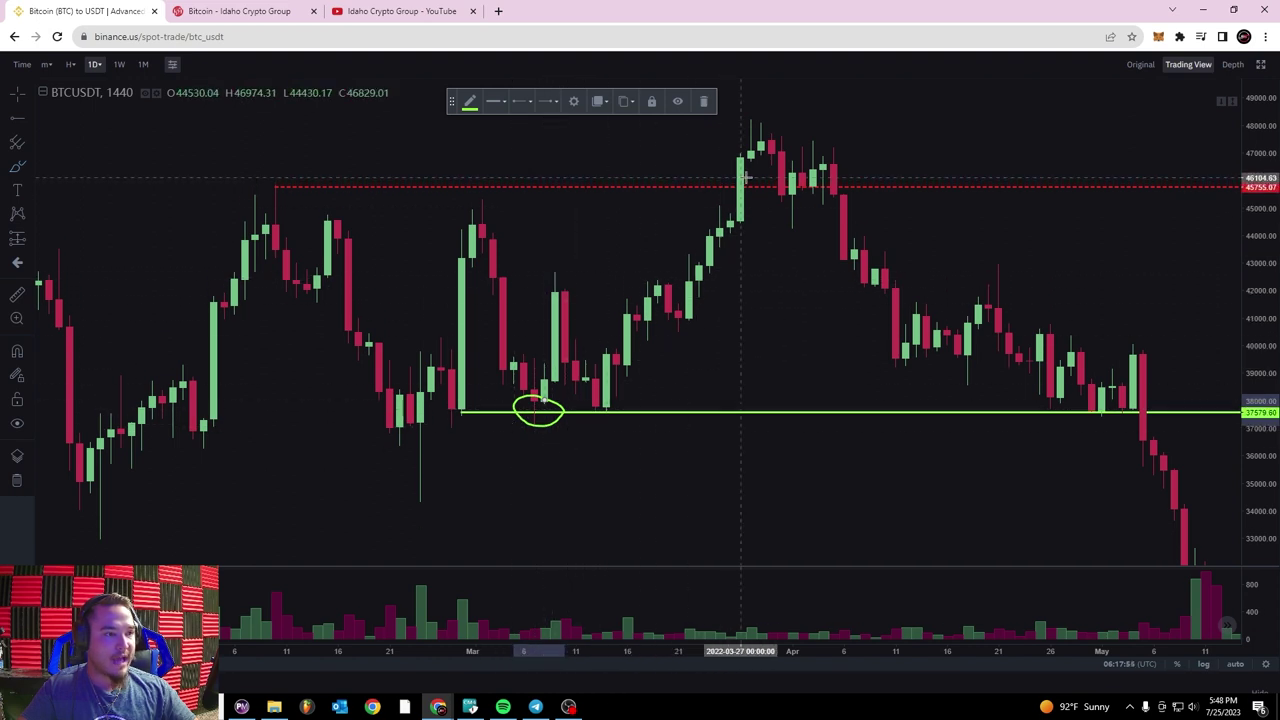
drag(748, 174, 721, 167)
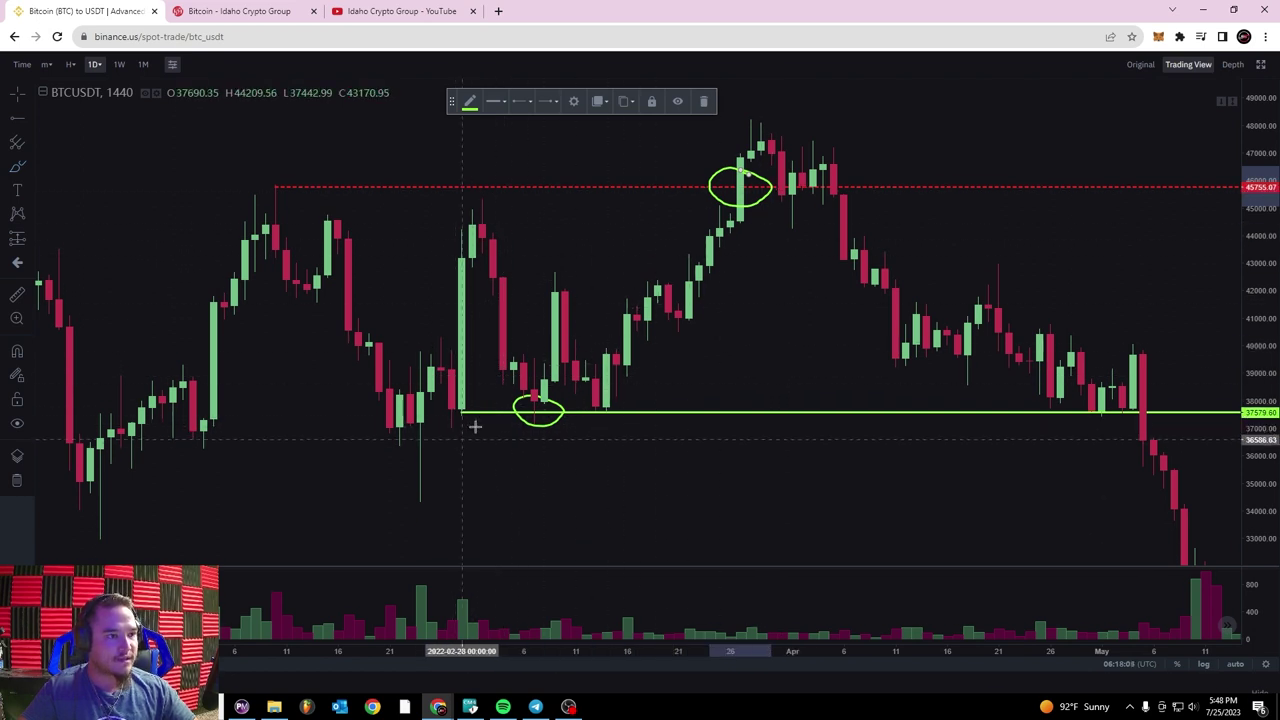
- Measure the date and price range from the circled 7 March 2022 low to the circled 27 March breakout, and remove the measurement
click(31, 242)
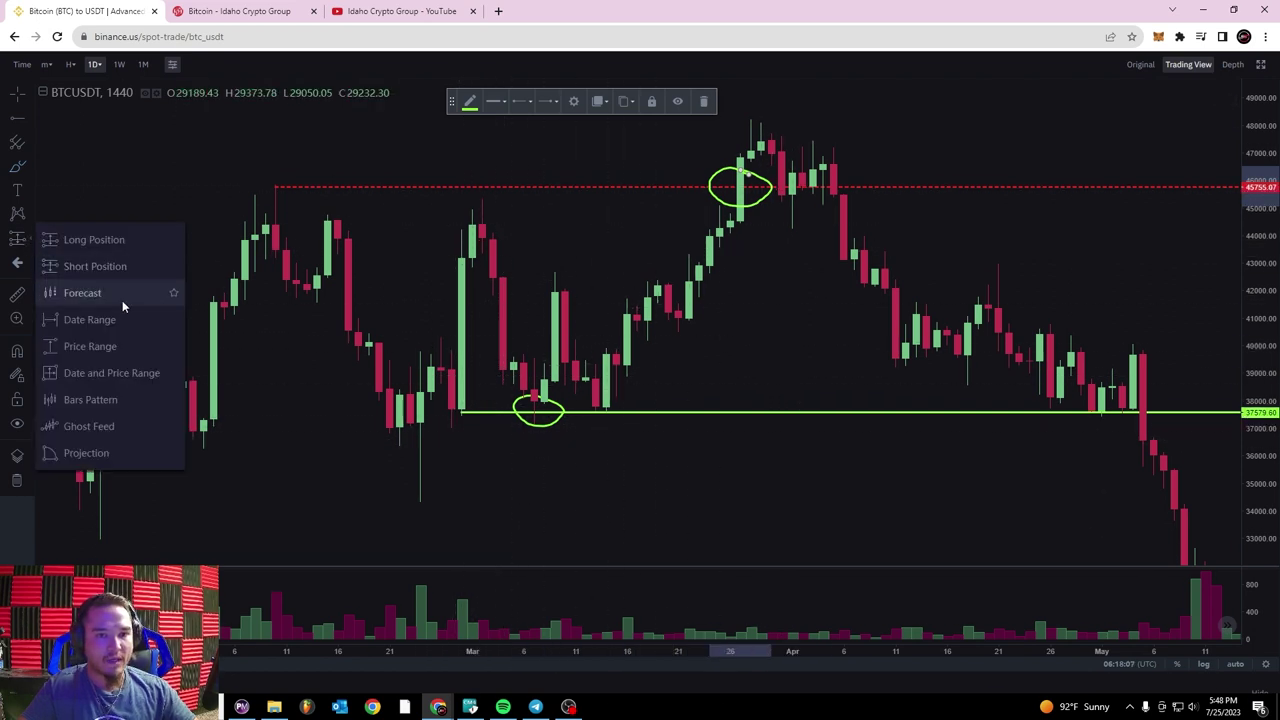
click(124, 373)
click(530, 408)
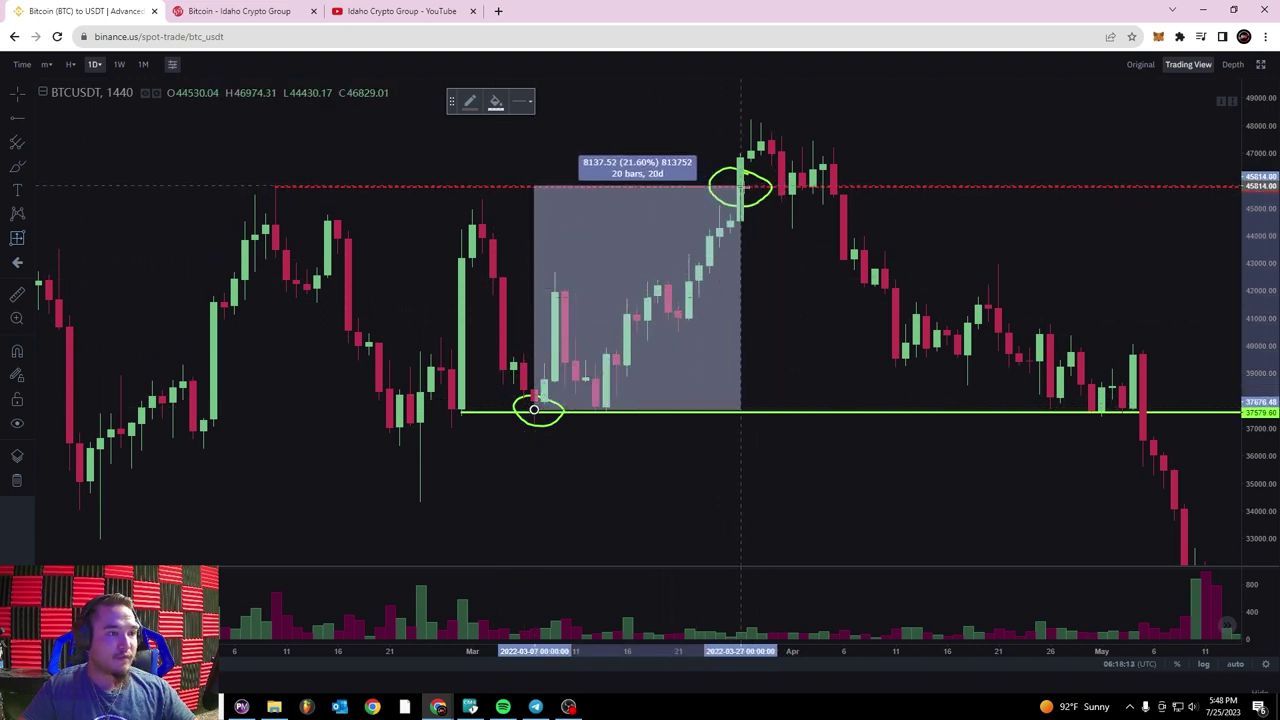
click(740, 188)
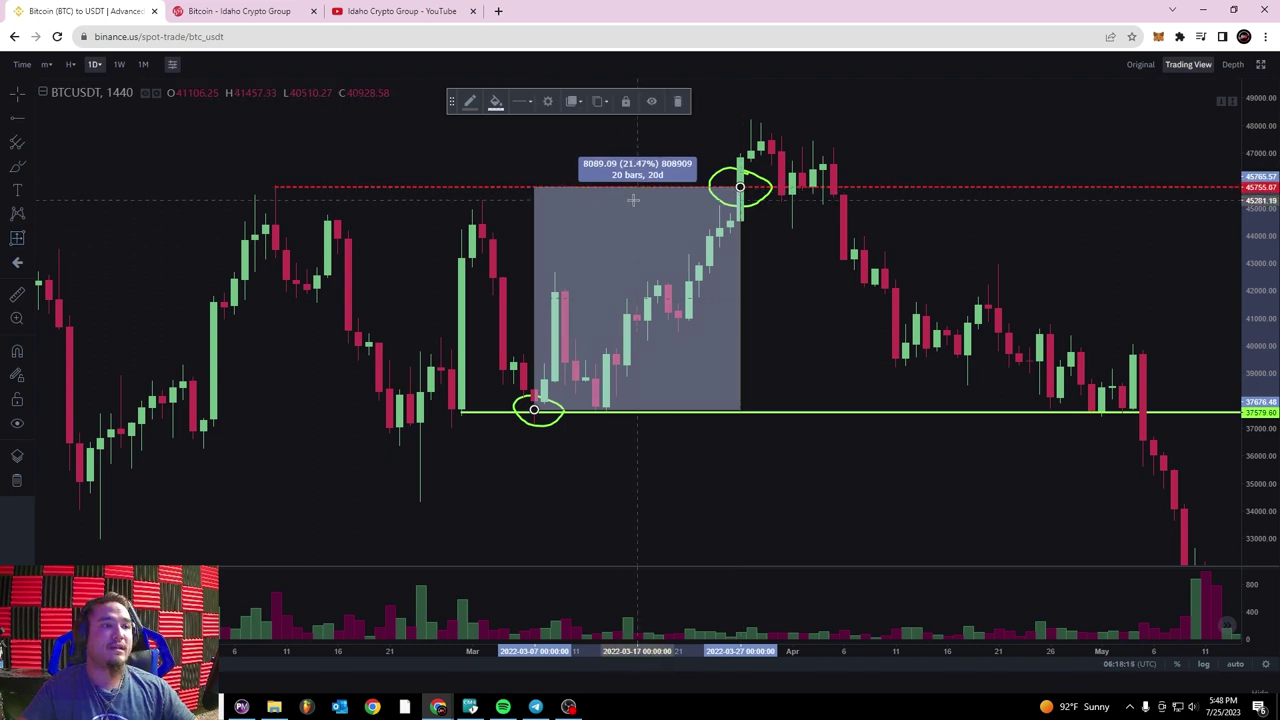
scroll(707, 198, down, 2)
drag(872, 290, 659, 298)
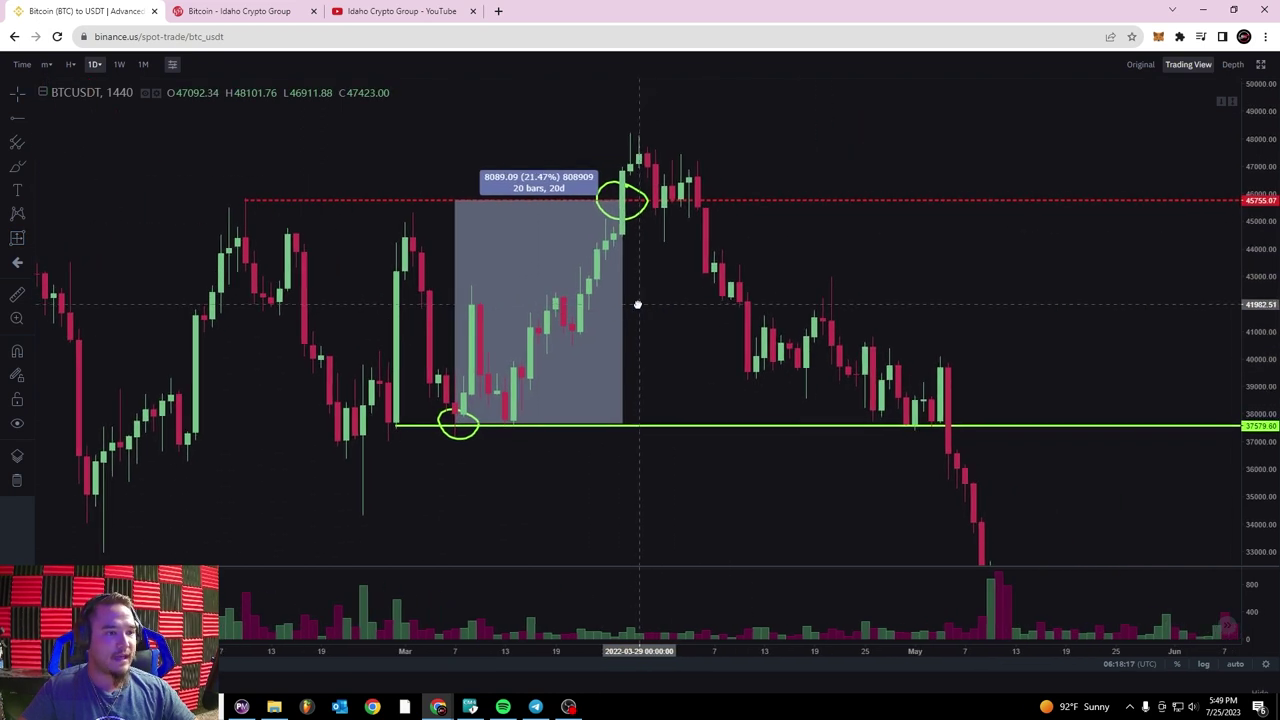
click(590, 183)
click(672, 106)
- Circle the early May 2022 break below the solid green support ray and draw a curved downward arrow along the fall
drag(826, 129, 726, 123)
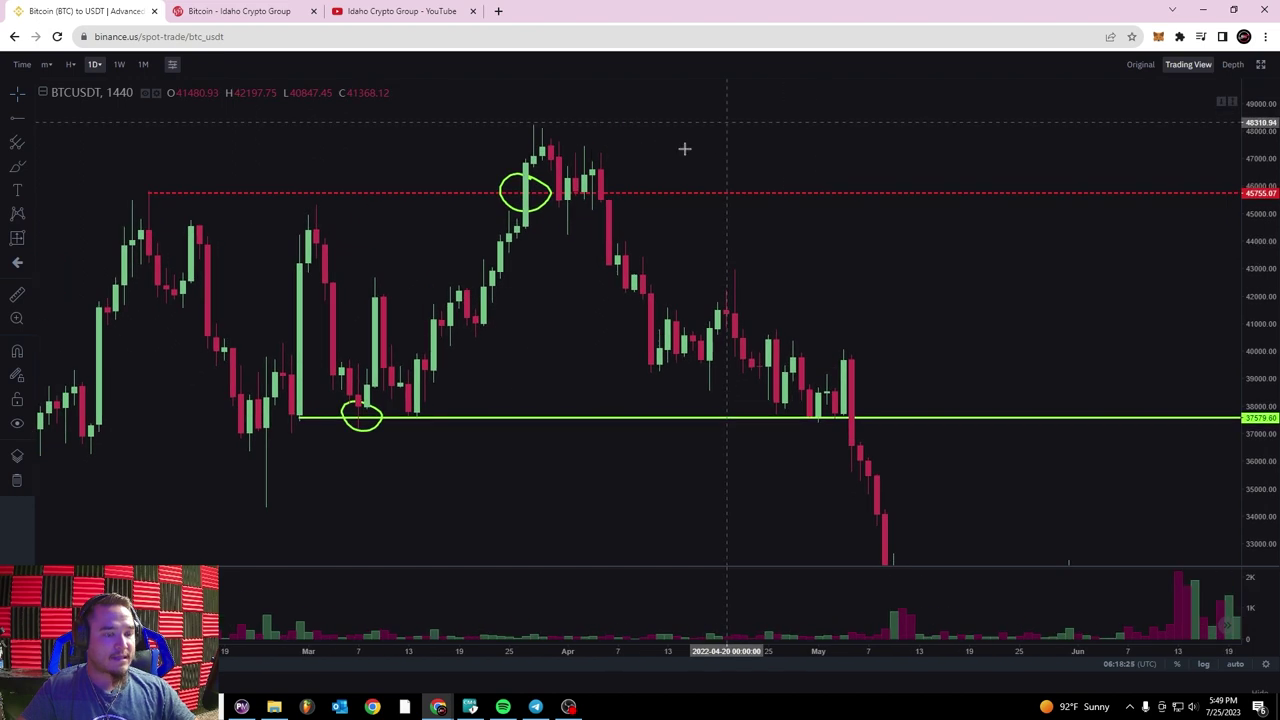
drag(902, 310, 795, 283)
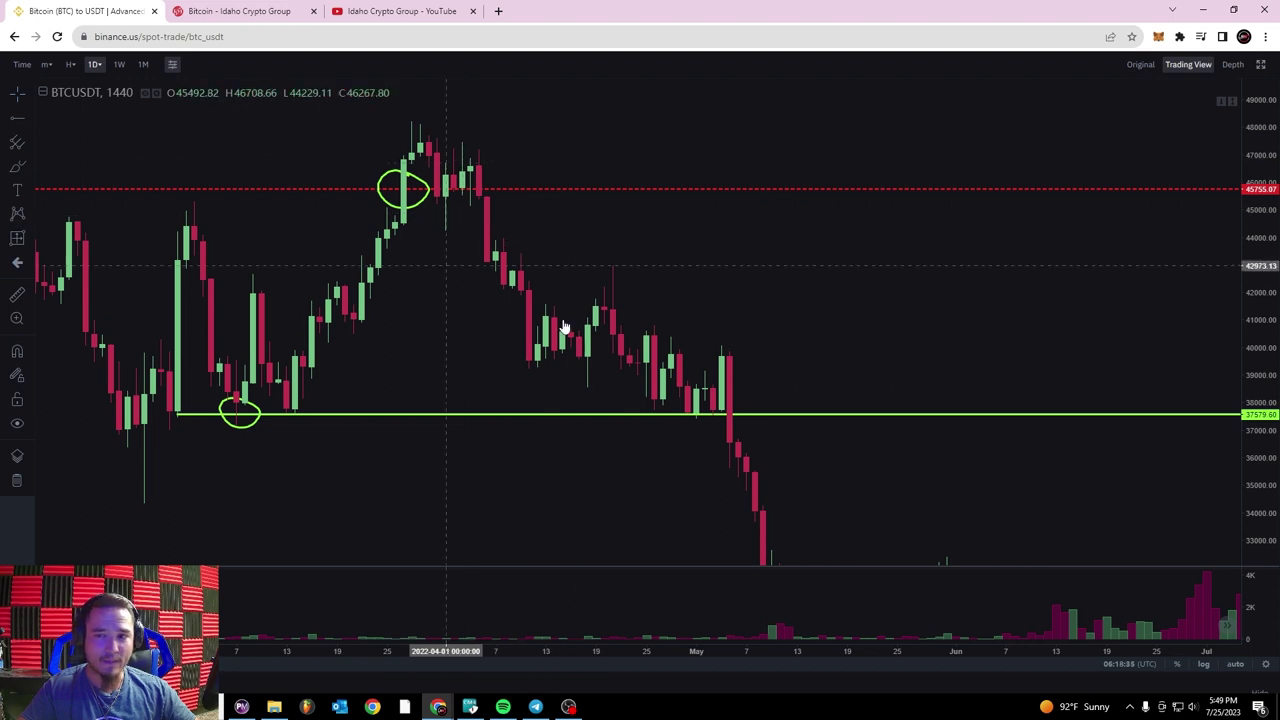
drag(831, 461, 751, 414)
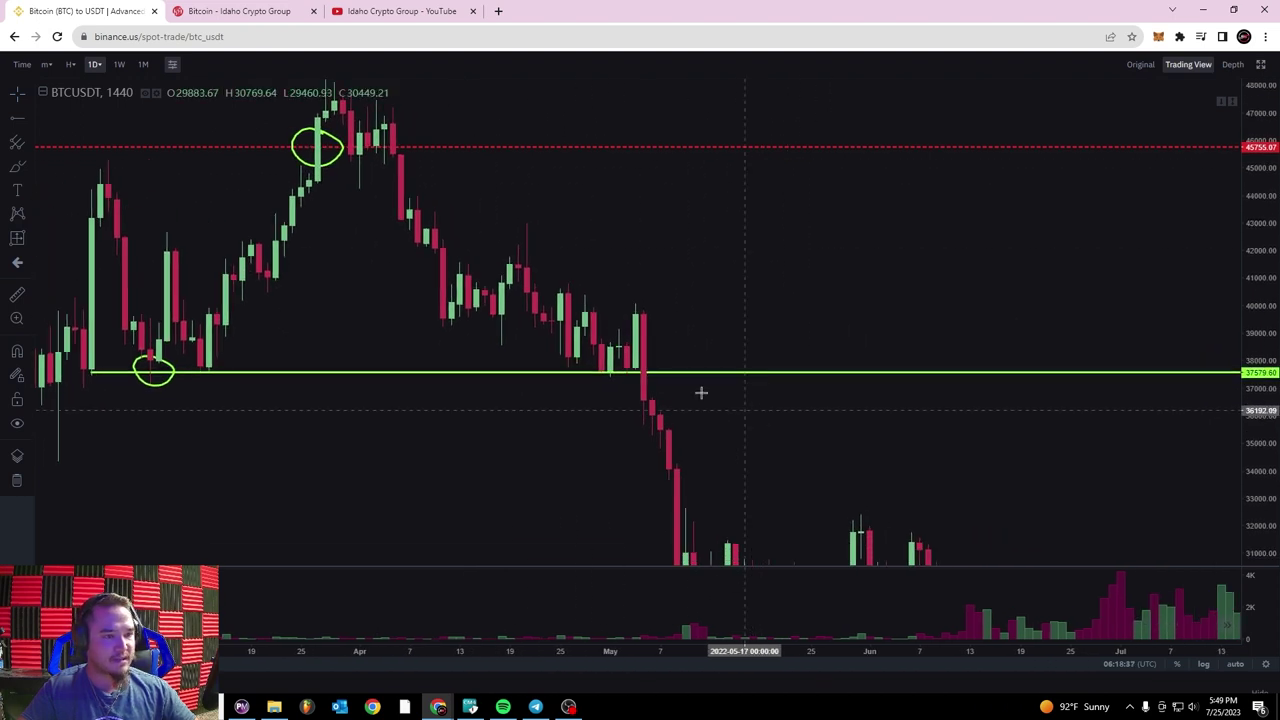
click(19, 170)
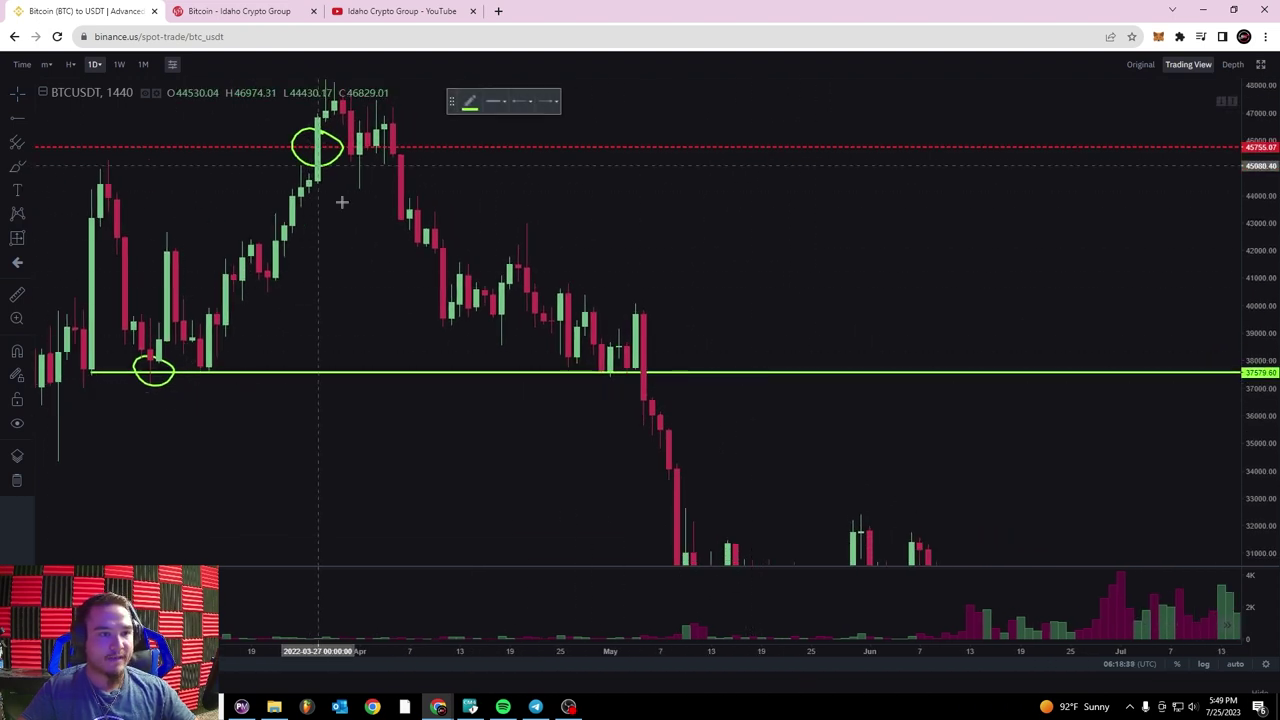
mouse_move(652, 366)
mouse_down()
mouse_move(628, 357)
mouse_move(703, 443)
mouse_move(718, 533)
mouse_up()
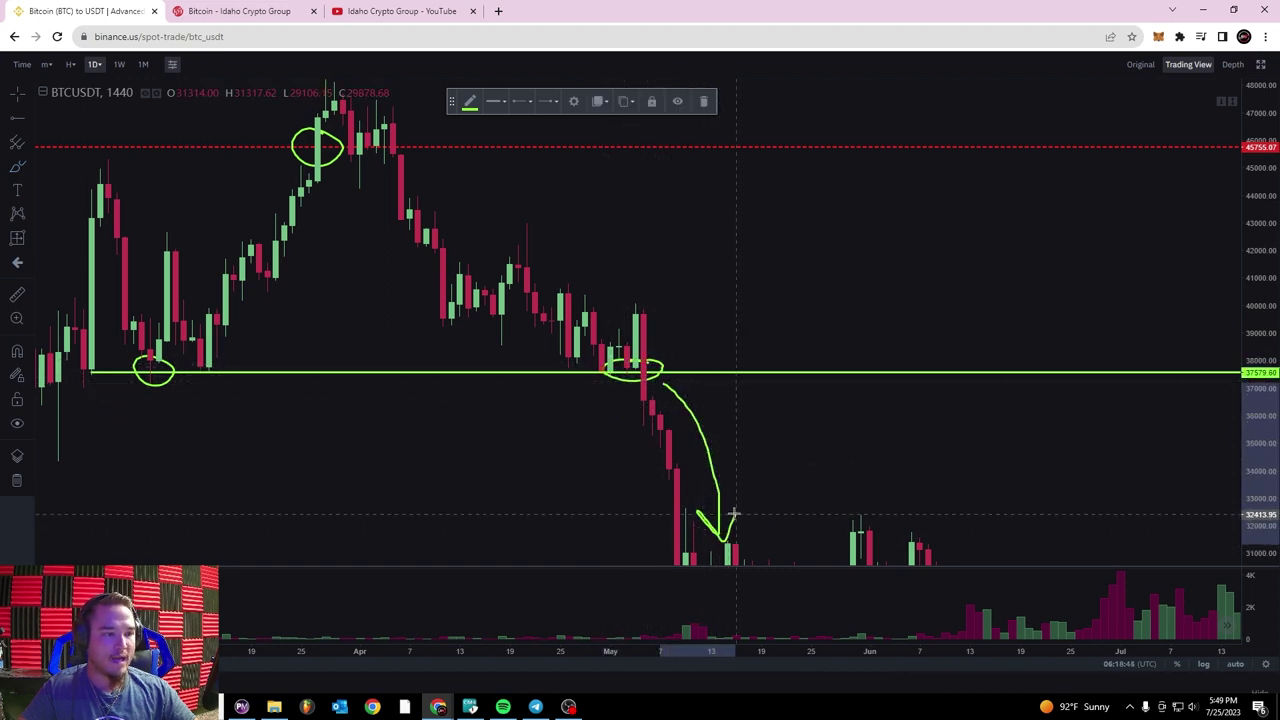
- Scribble a thick horizontal green band just below the May 2022 breakdown and delete it again
mouse_move(636, 413)
mouse_down()
mouse_move(737, 414)
mouse_move(529, 406)
mouse_move(758, 418)
mouse_up()
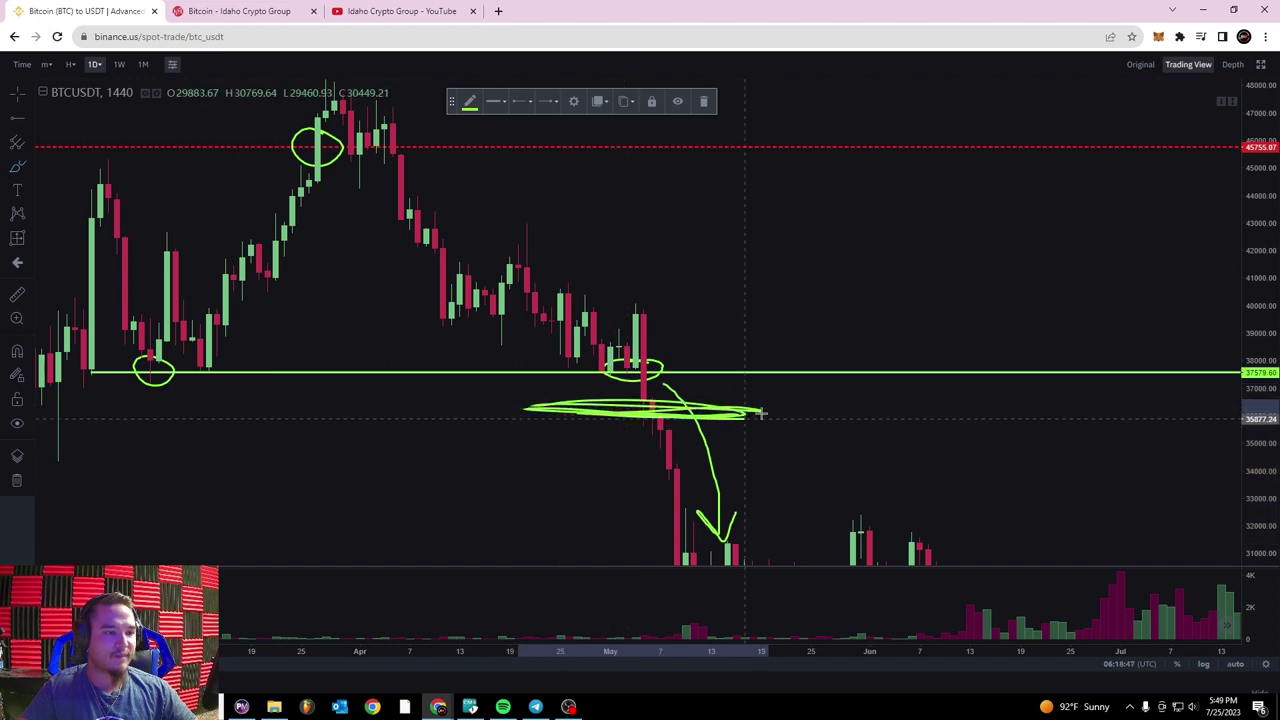
scroll(926, 379, down, 3)
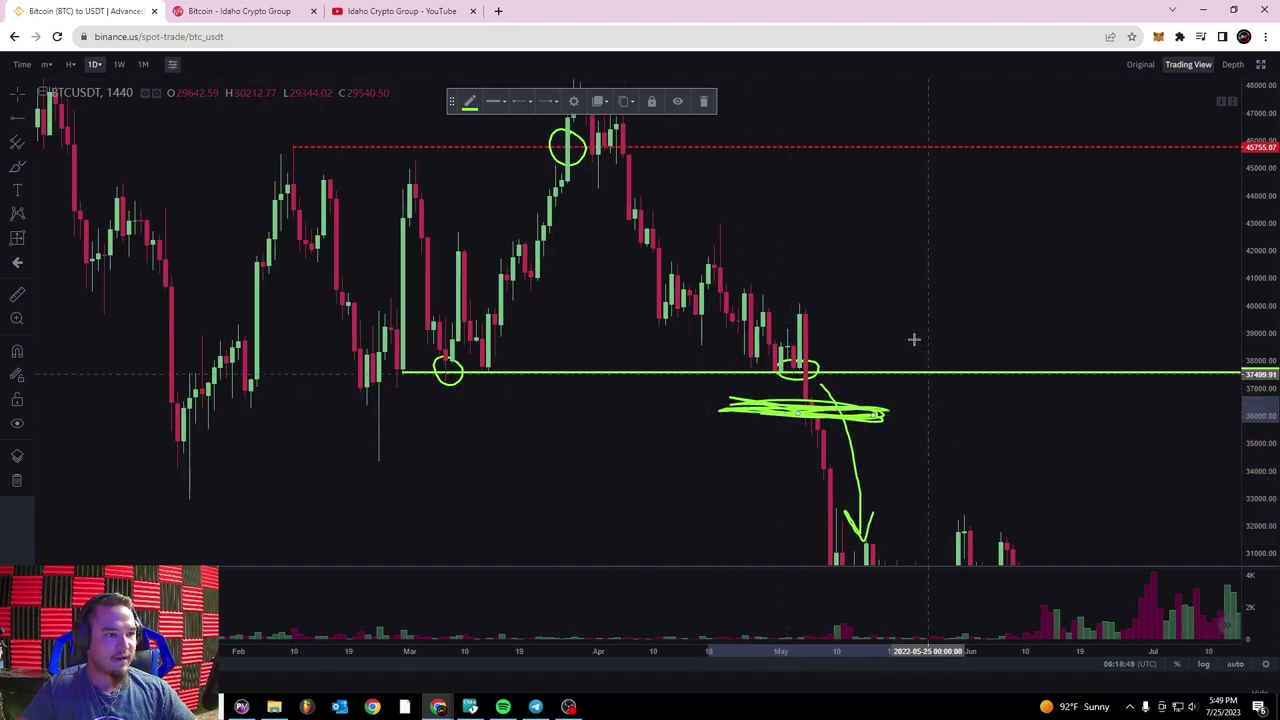
click(707, 102)
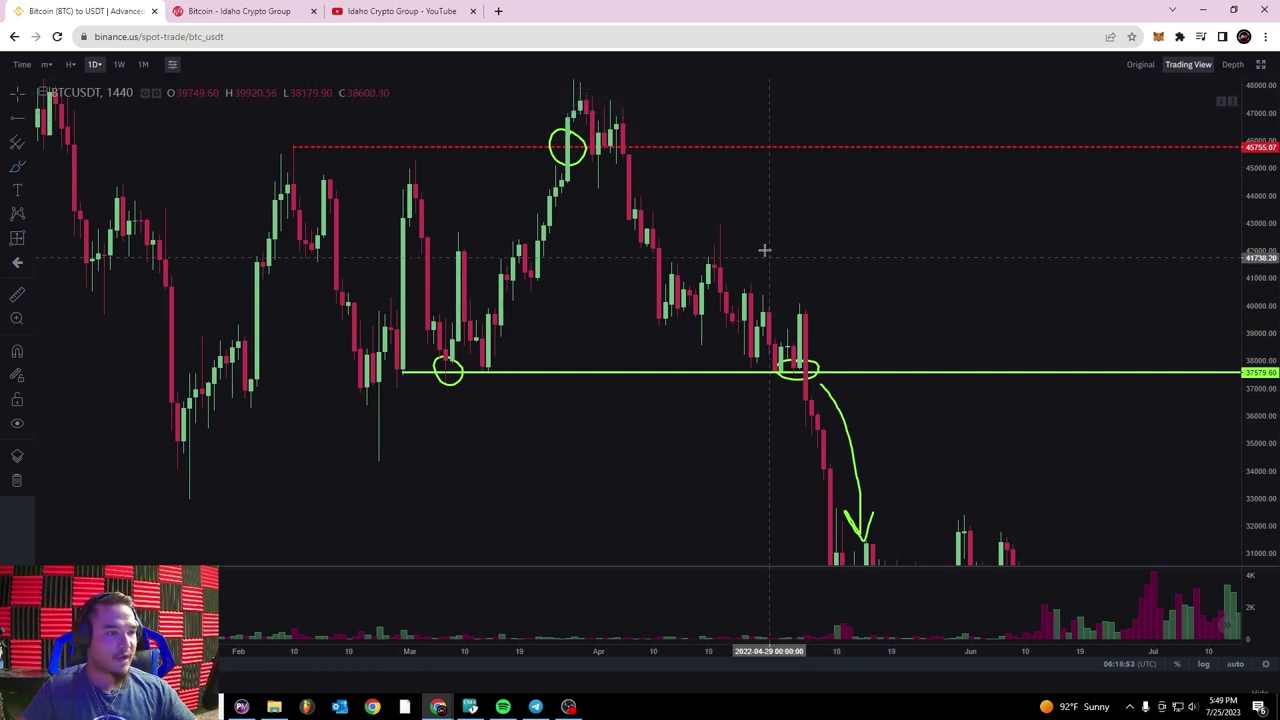
- Examine the 2021 and 2022 price history around the marked support and resistance lines, from the buyer interest area to mid-2022
scroll(766, 257, down, 2)
scroll(1076, 300, down, 5)
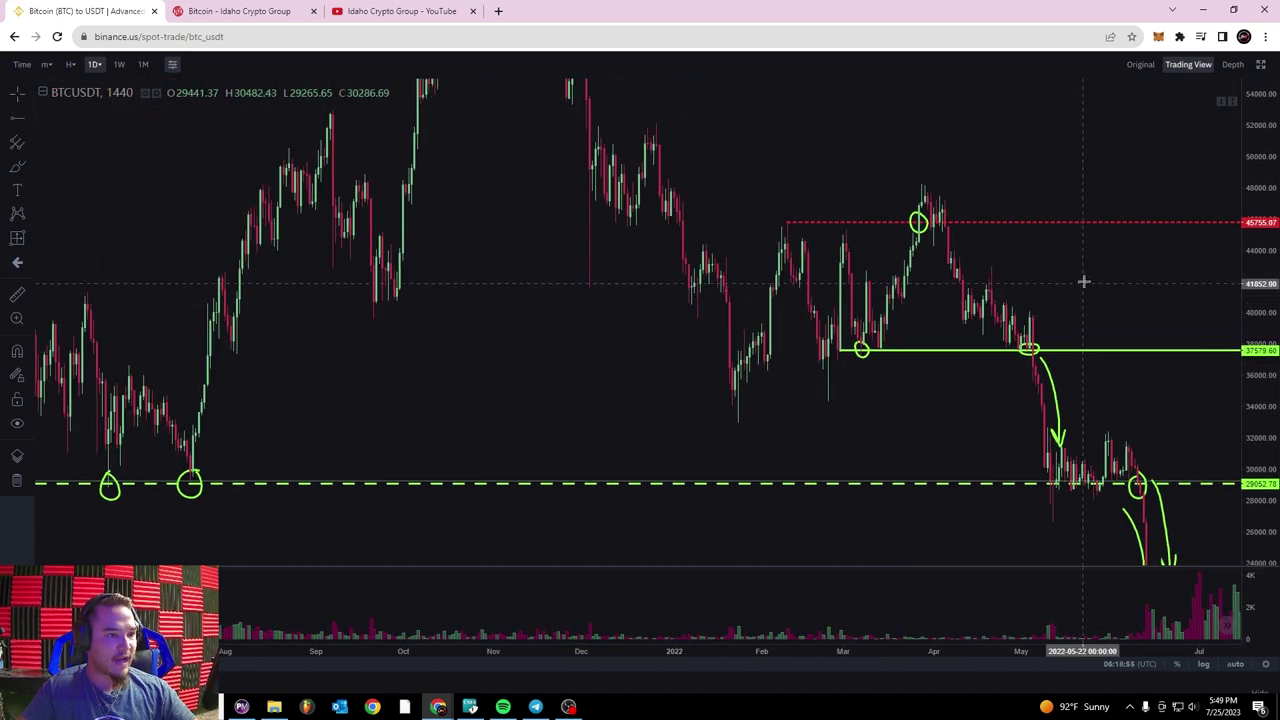
drag(1058, 294, 728, 266)
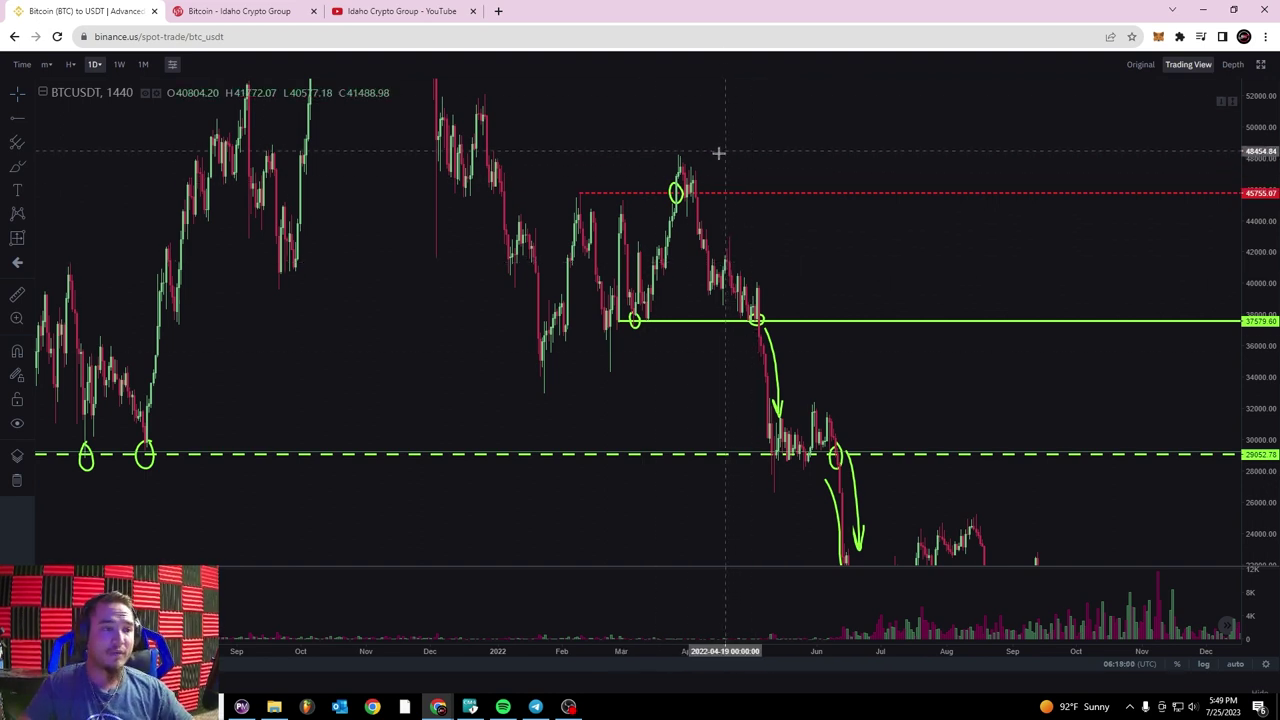
scroll(797, 190, down, 1)
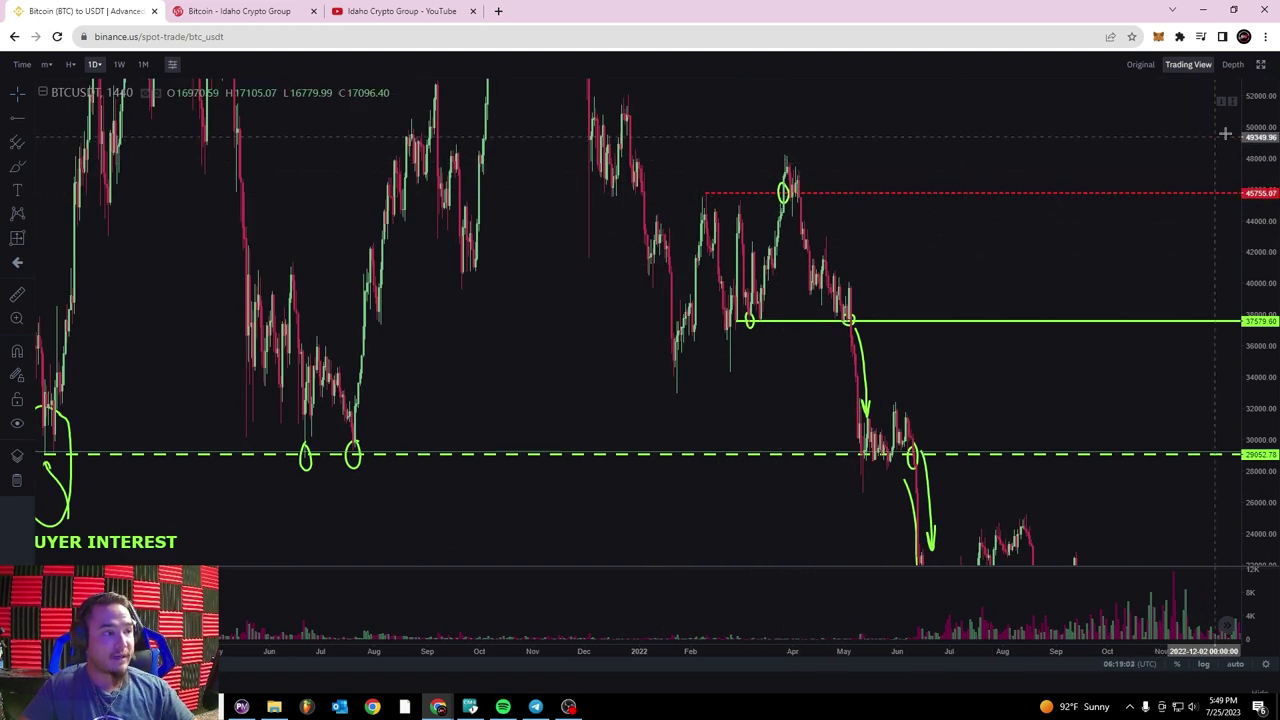
drag(838, 166, 854, 206)
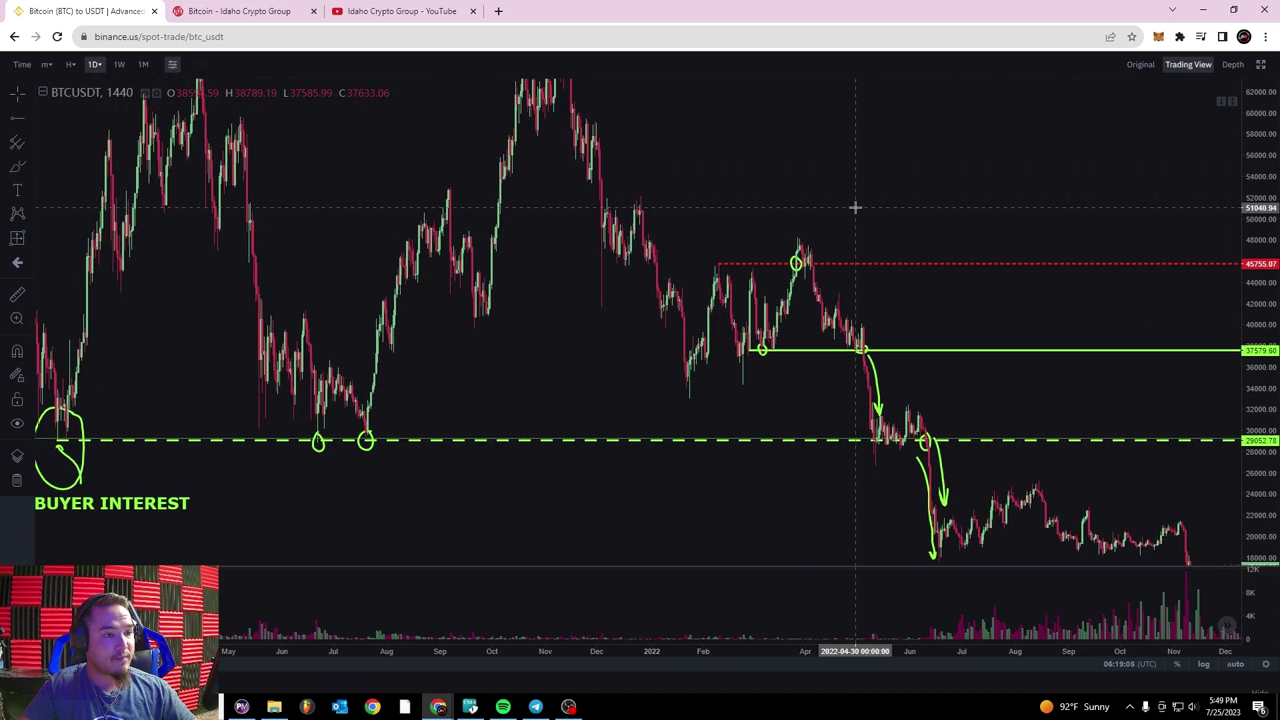
drag(389, 160, 604, 203)
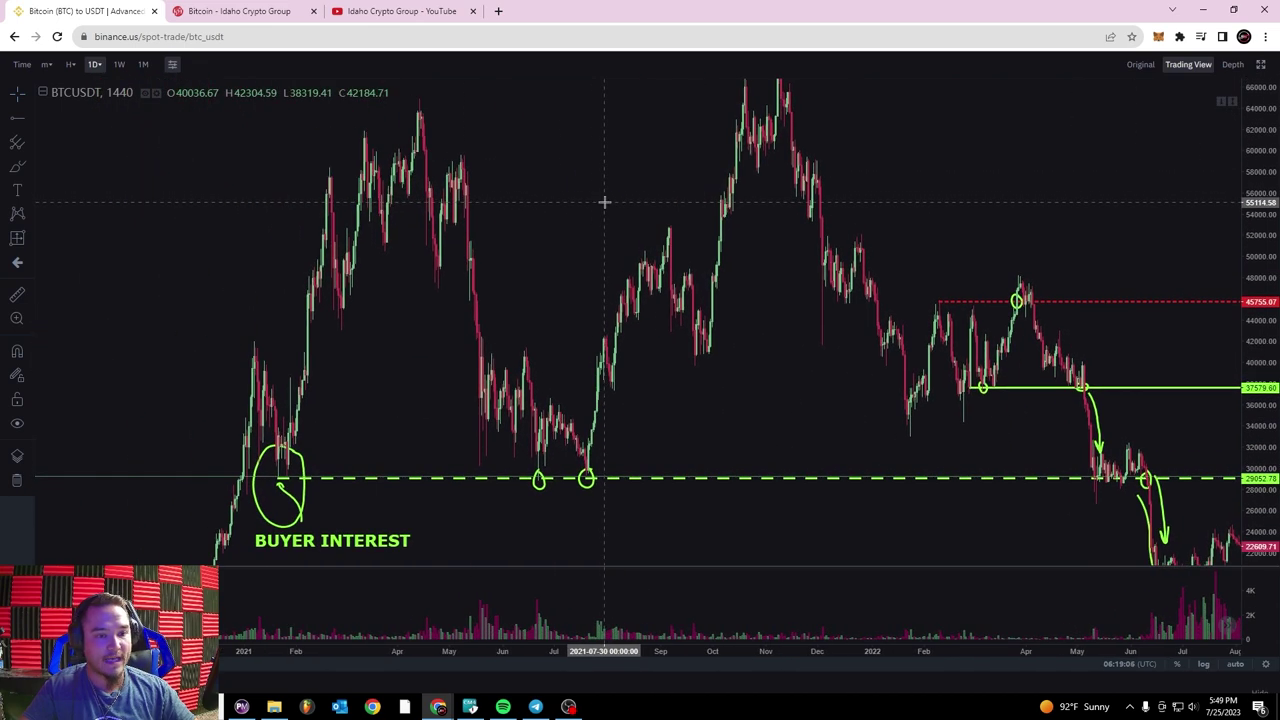
drag(1136, 209, 608, 226)
drag(512, 192, 700, 189)
drag(551, 217, 706, 99)
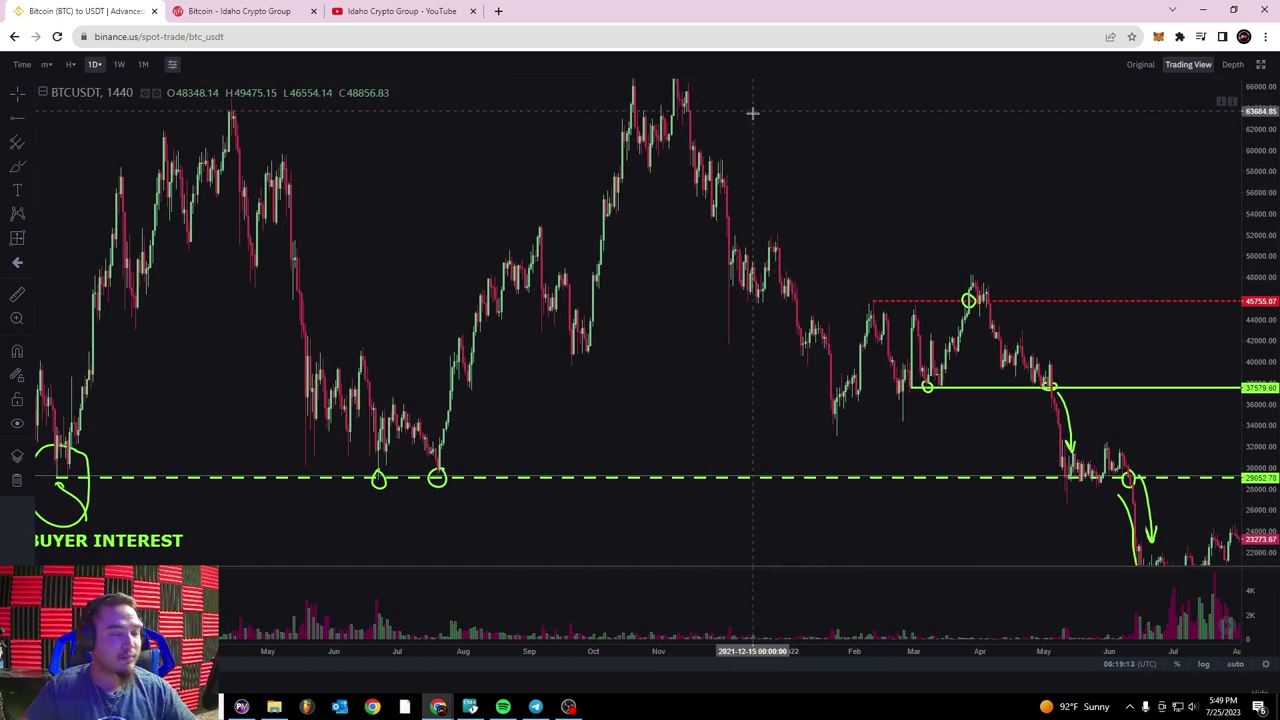
- Maximize the price pane over the volume pane and rescale the chart to fit the 2021 to 2022 swings
double_click(891, 221)
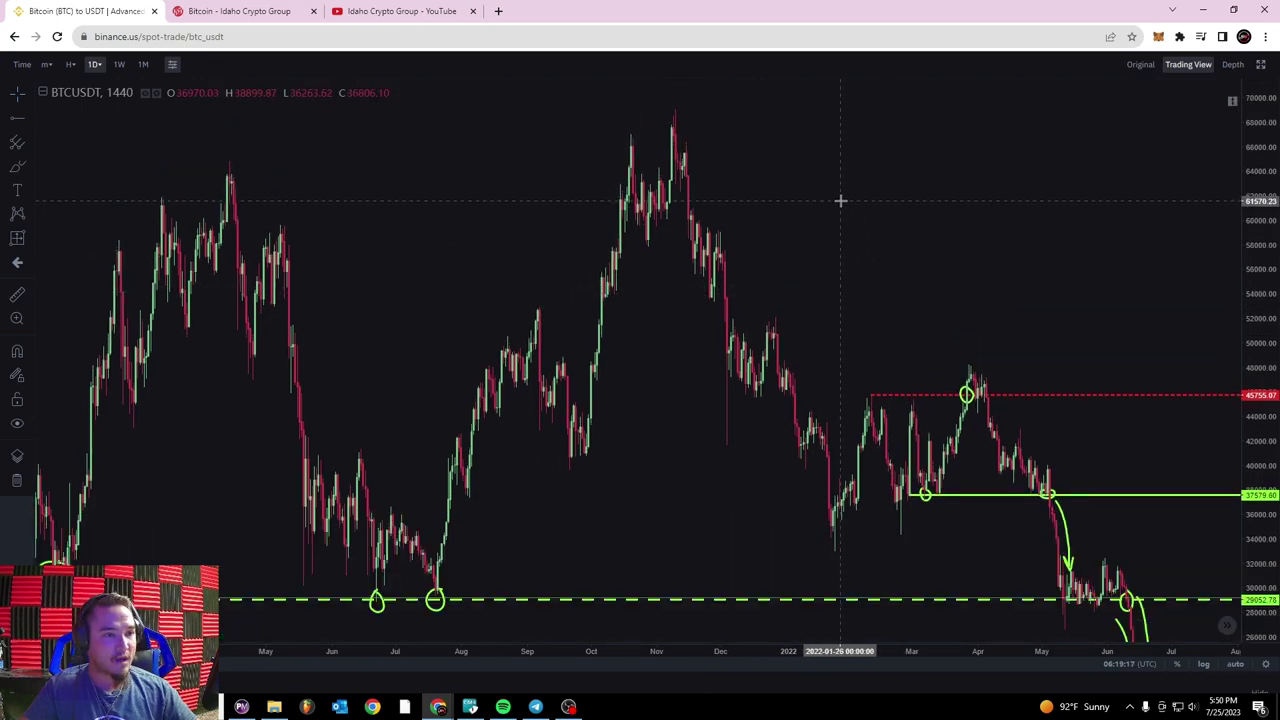
drag(1268, 219, 1259, 250)
drag(1112, 229, 1120, 199)
scroll(720, 340, down, 3)
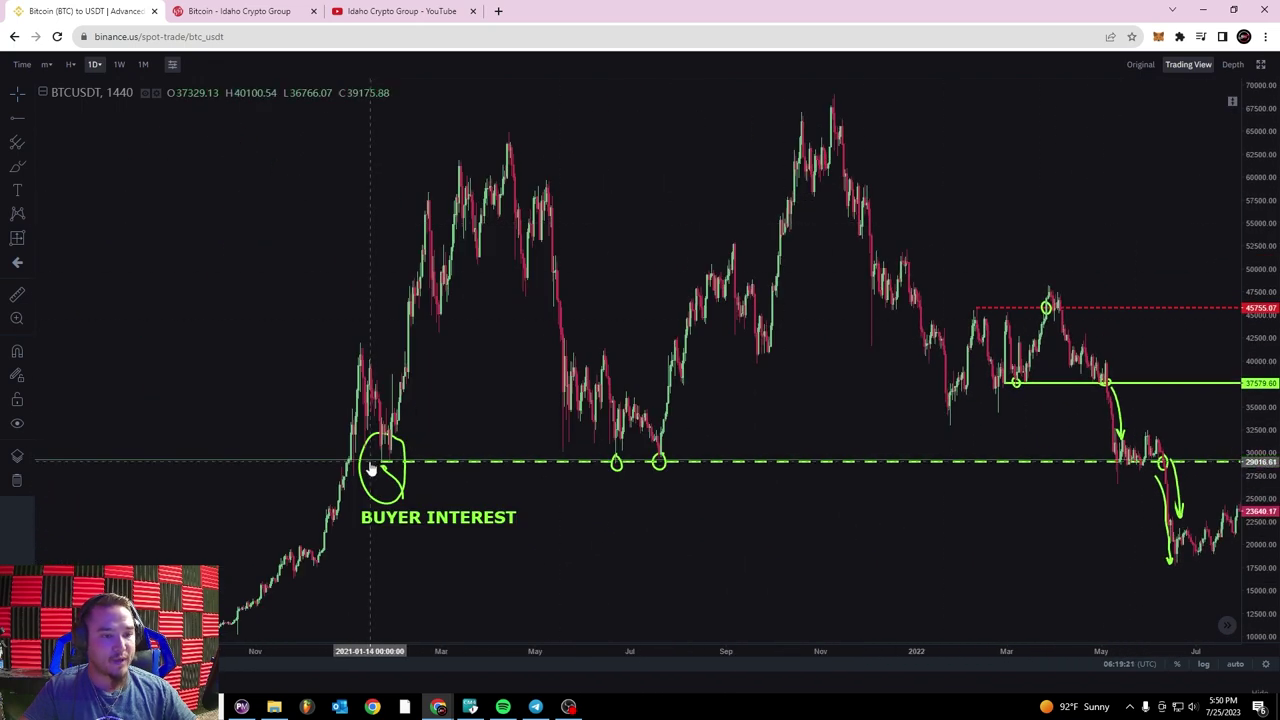
- Examine the July 2023 candles where price sits on the dashed green support line
drag(832, 393, 188, 365)
drag(812, 205, 495, 231)
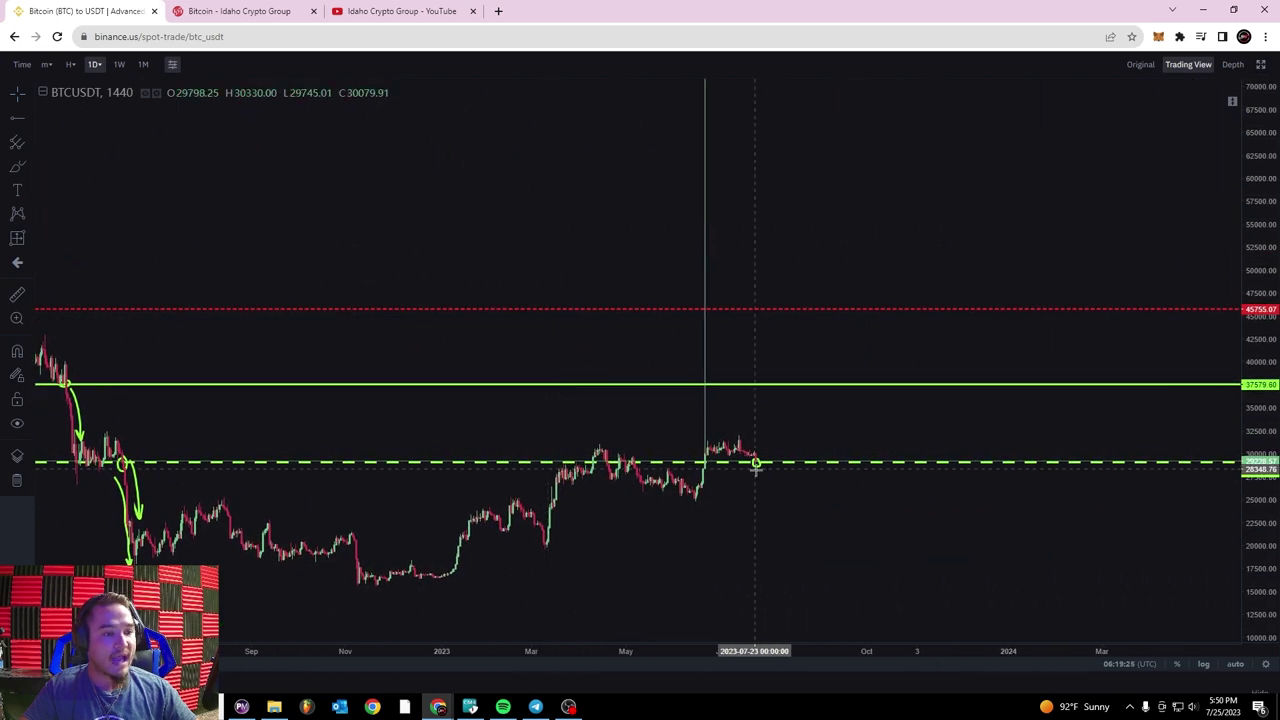
drag(1259, 572, 937, 443)
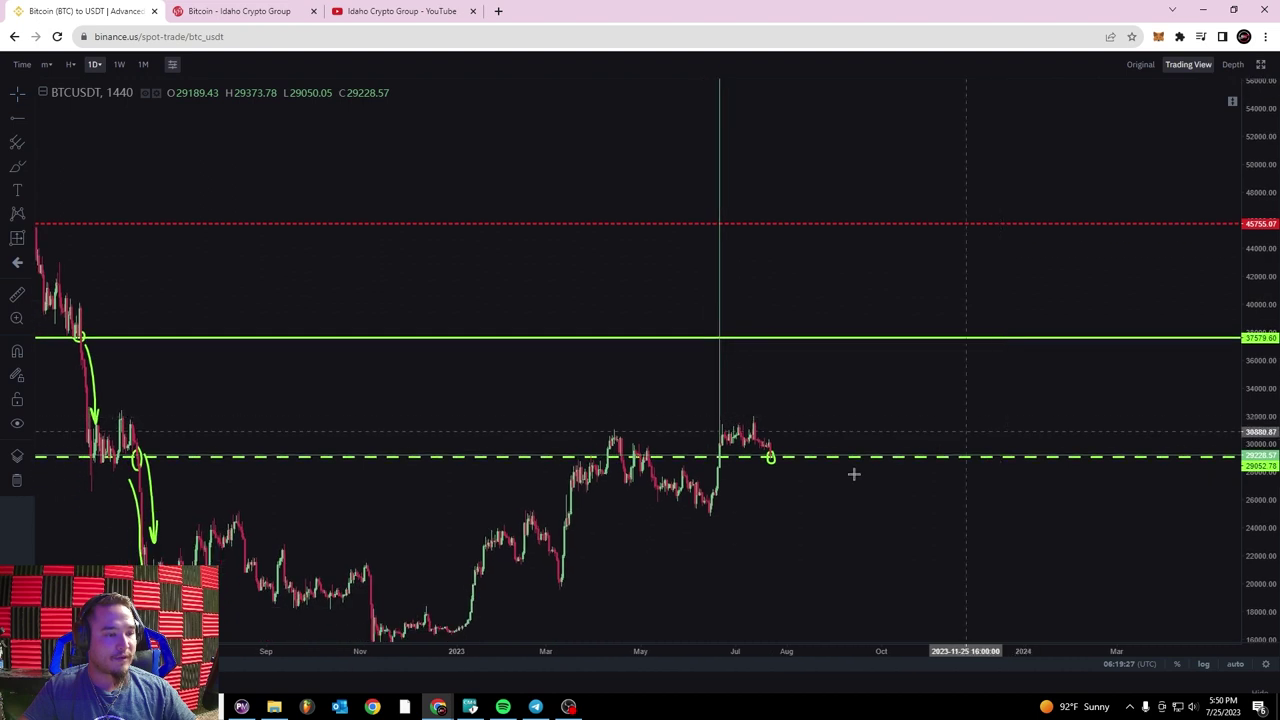
scroll(740, 475, up, 2)
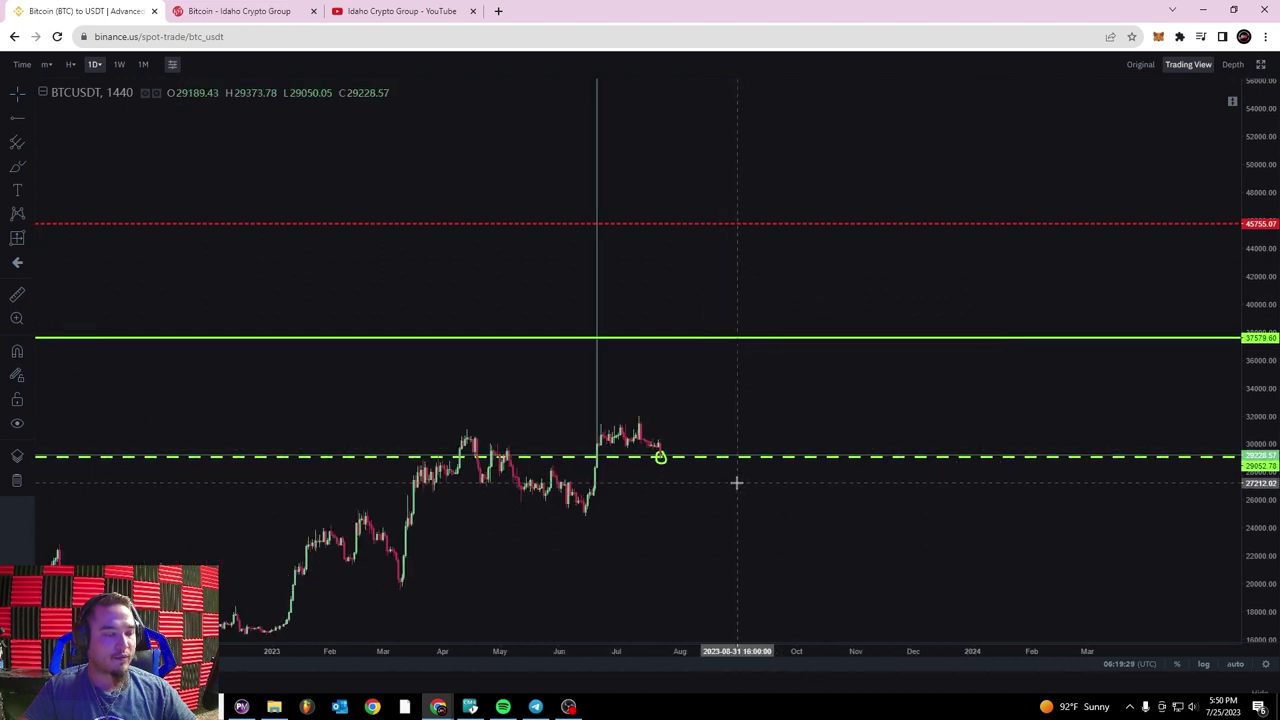
drag(1271, 563, 1245, 484)
drag(846, 580, 971, 520)
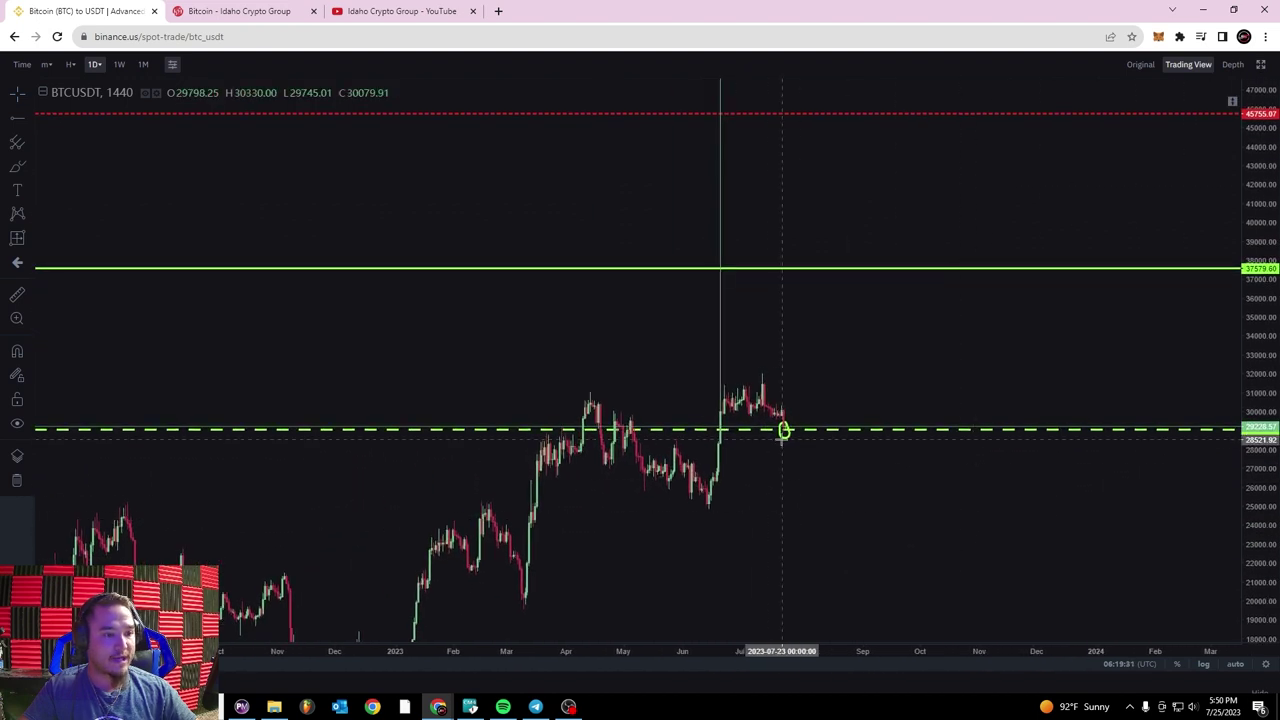
scroll(738, 416, up, 3)
scroll(572, 419, up, 2)
drag(543, 478, 741, 461)
drag(1256, 533, 1252, 362)
scroll(705, 398, up, 2)
drag(613, 367, 866, 310)
scroll(684, 322, up, 4)
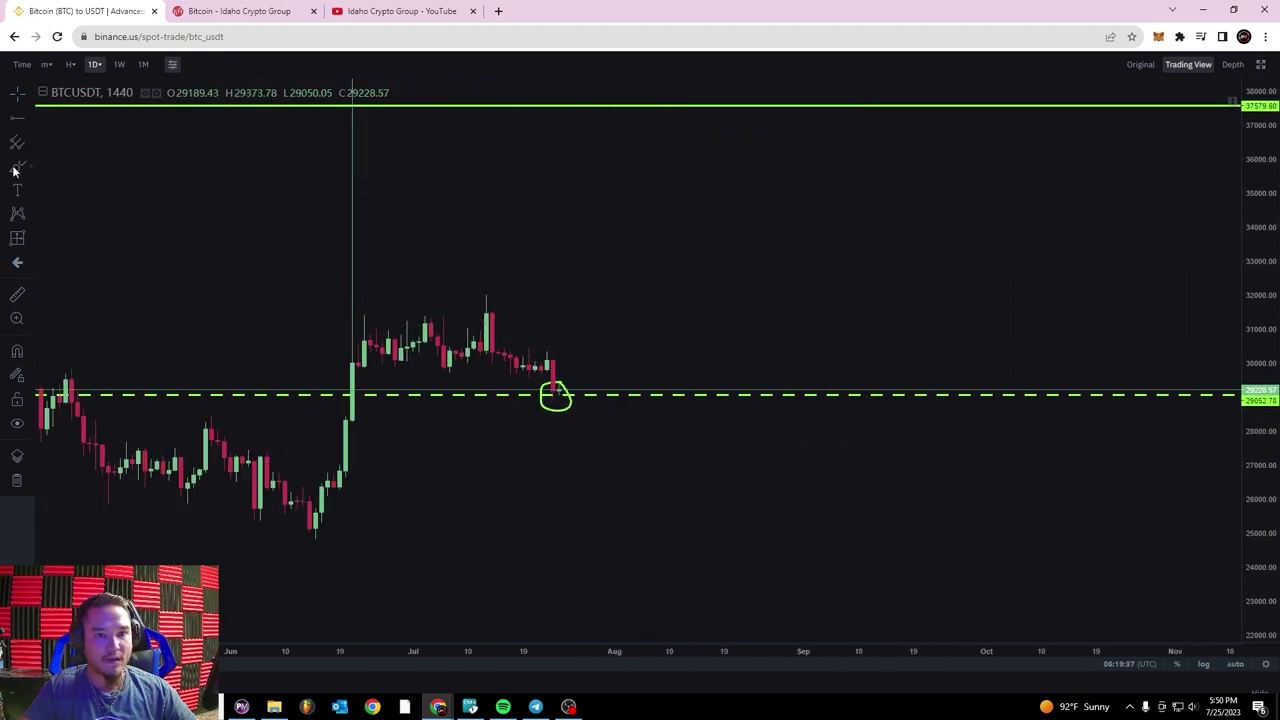
- Draw a red horizontal ray from the 14 July 2023 candle's top at about 31,534
click(27, 121)
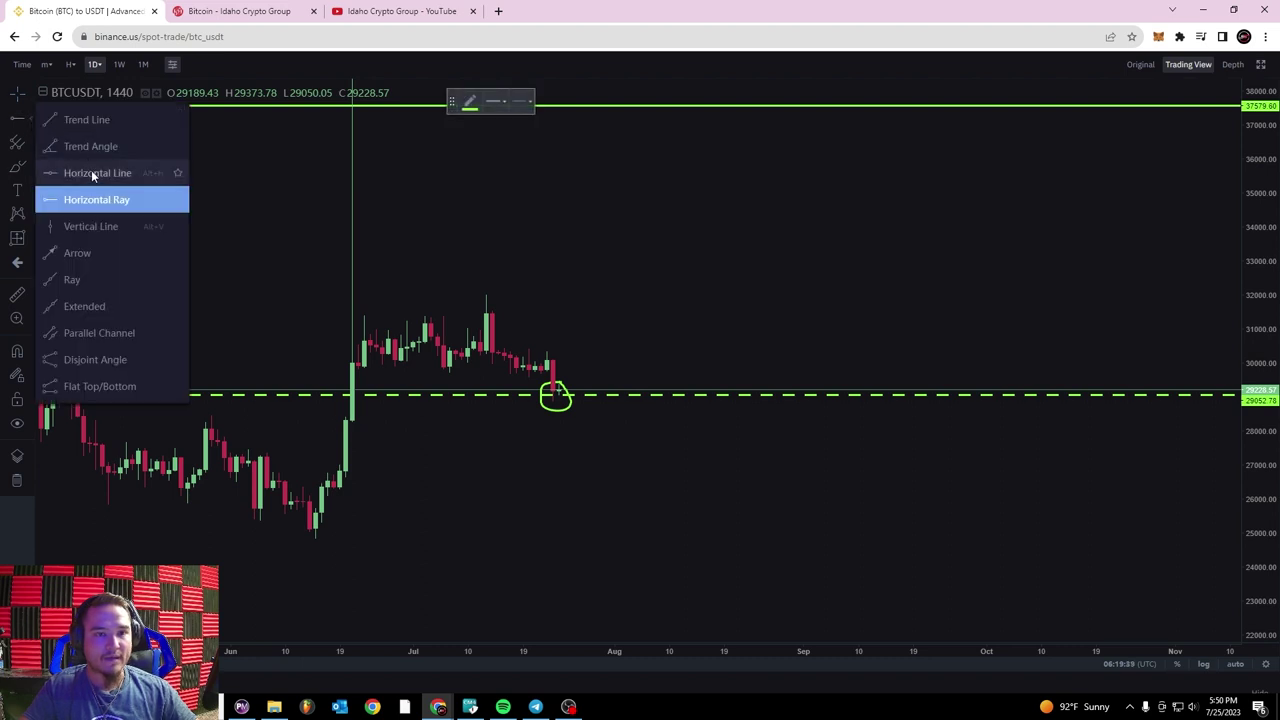
click(491, 310)
click(469, 101)
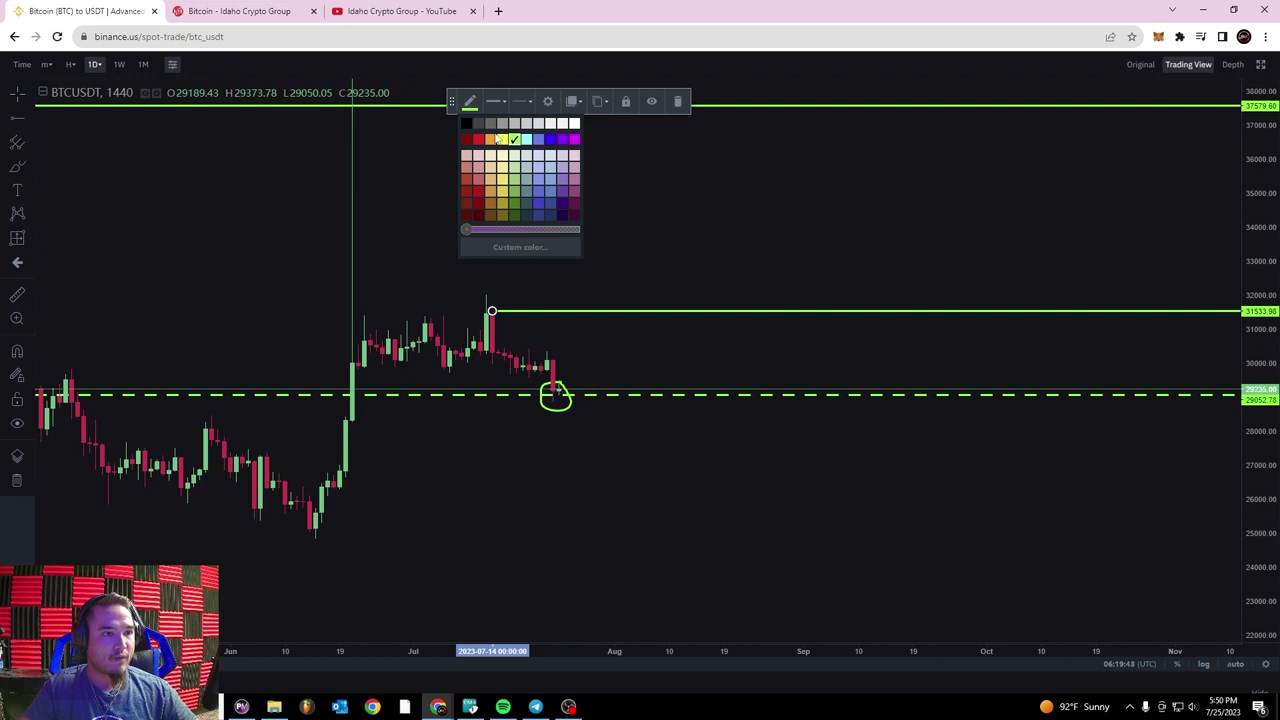
click(477, 138)
- Sketch freehand green waves between the dashed green support and the July 2023 red ray, and delete the extra last stroke
click(18, 167)
mouse_move(581, 341)
mouse_down()
mouse_move(606, 362)
mouse_move(645, 332)
mouse_move(935, 385)
mouse_up()
mouse_move(565, 380)
mouse_down()
mouse_move(540, 392)
mouse_move(557, 386)
mouse_up()
click(703, 101)
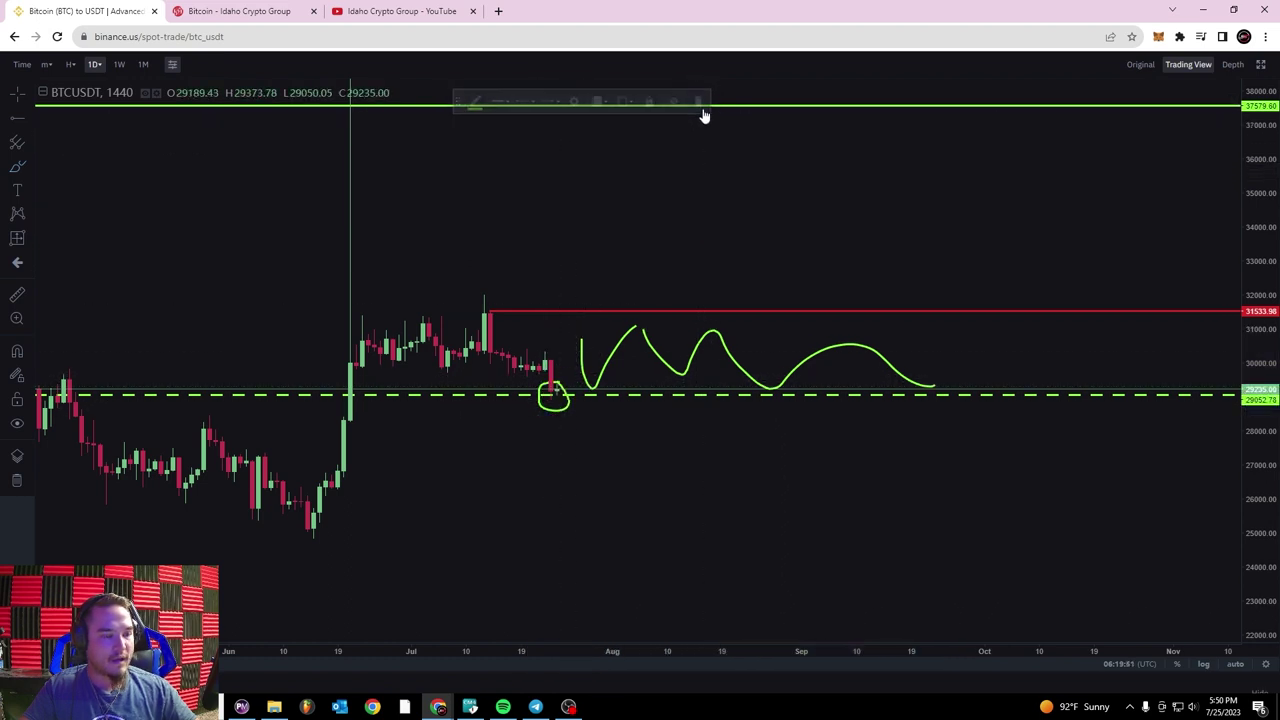
- Undo the freehand green wave strokes after the July 2023 candles, keeping a single circle around the latest candle
key(ctrl+z)
key(ctrl+z)
key(ctrl+z)
key(ctrl+z)
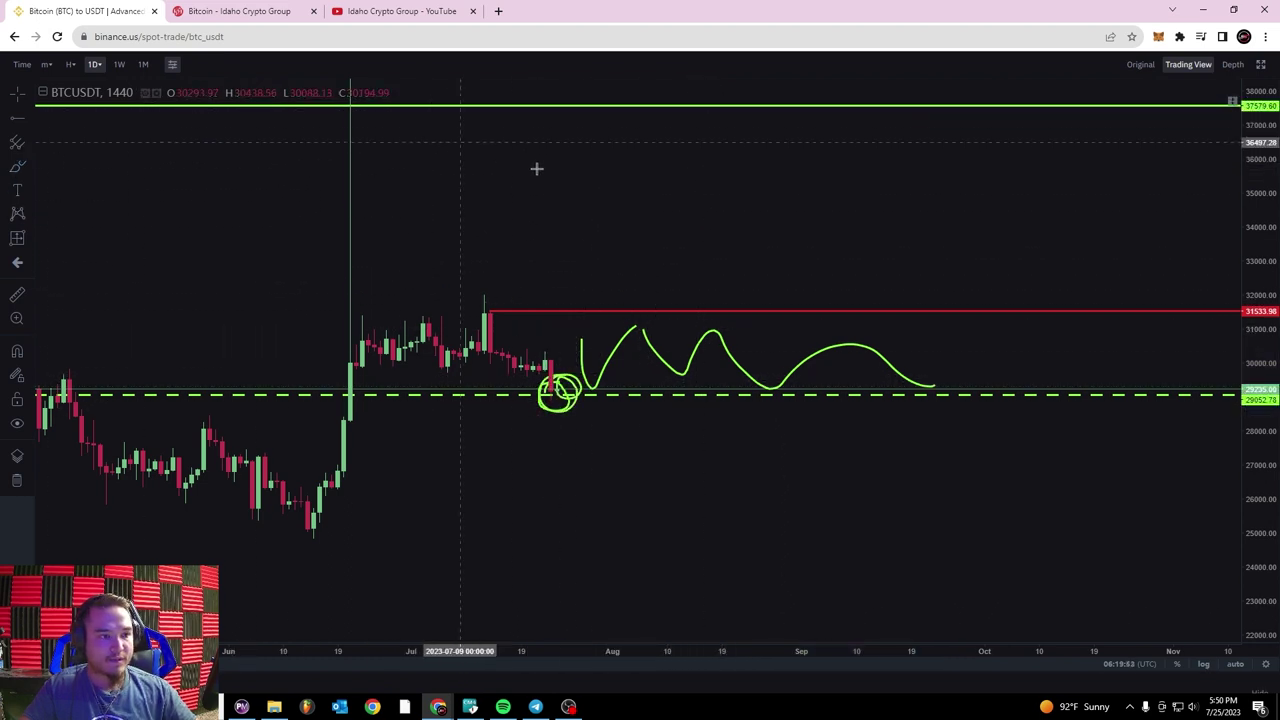
- Measure the date and price range from the circled July 2023 candle up to about 29,749, and delete the measurement
click(17, 240)
click(551, 398)
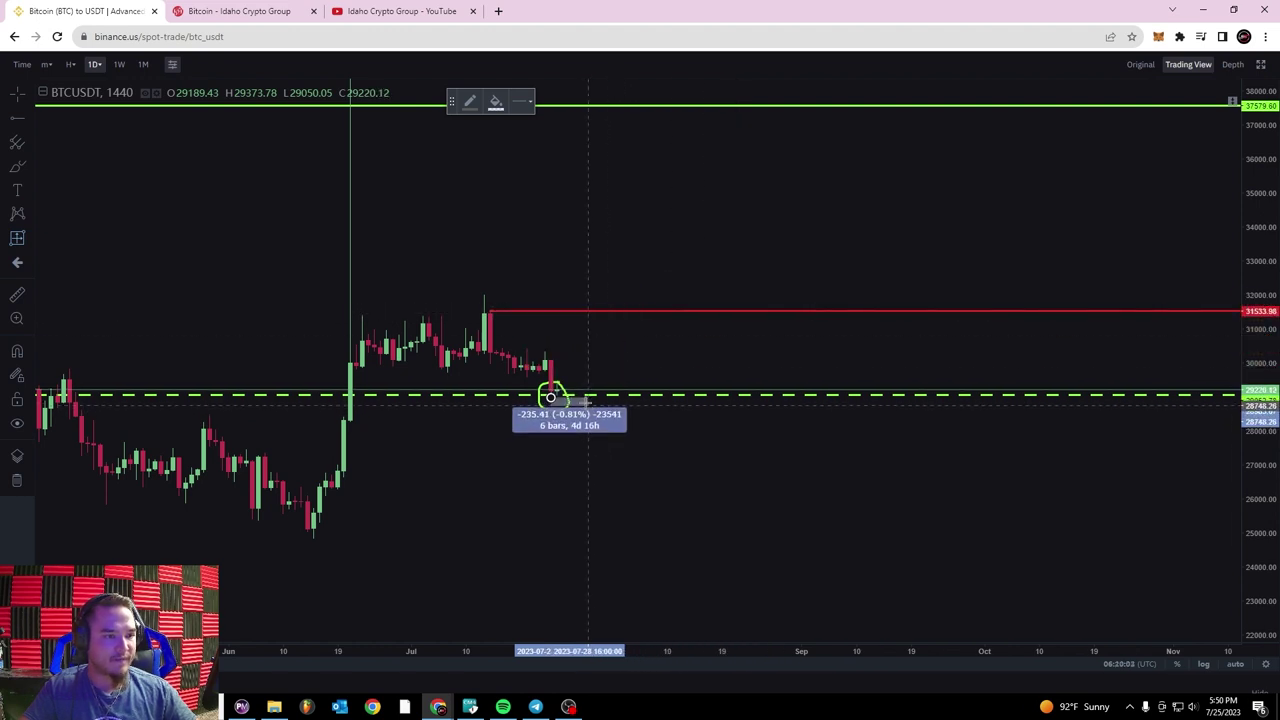
click(593, 372)
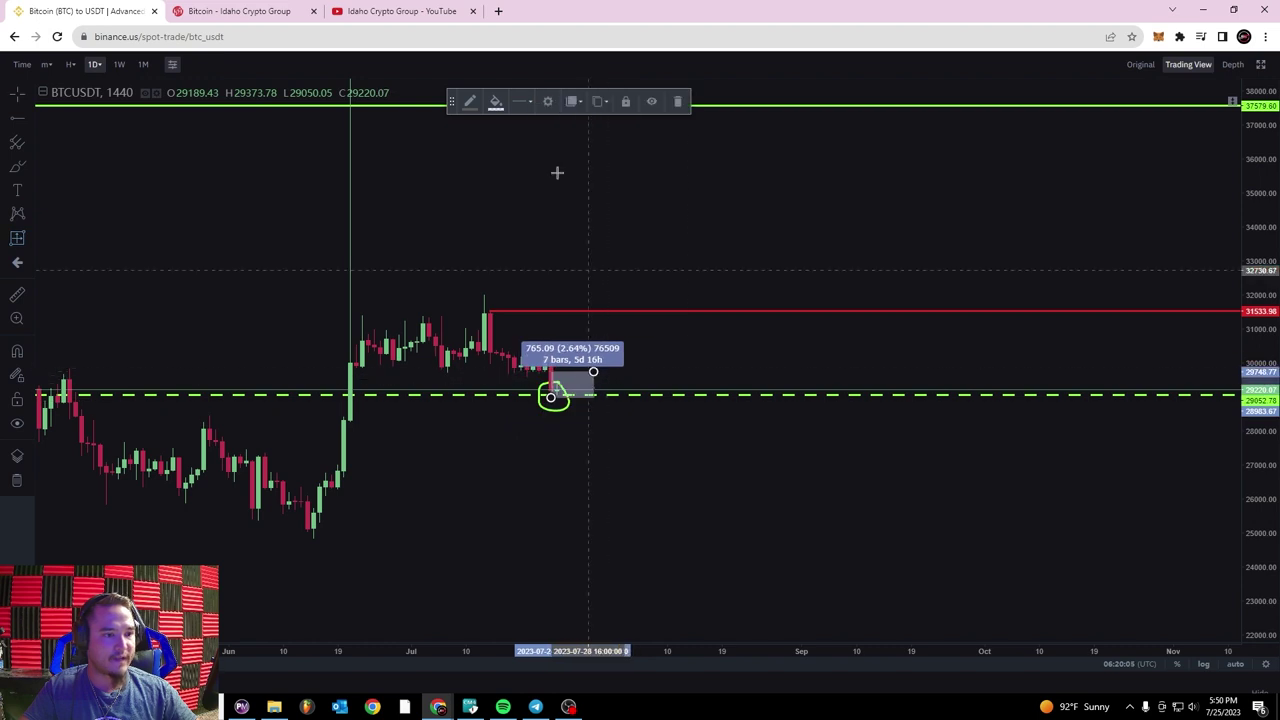
click(677, 101)
- Draw a red horizontal ray from the November 2021 peak at about 68,942
scroll(586, 225, down, 3)
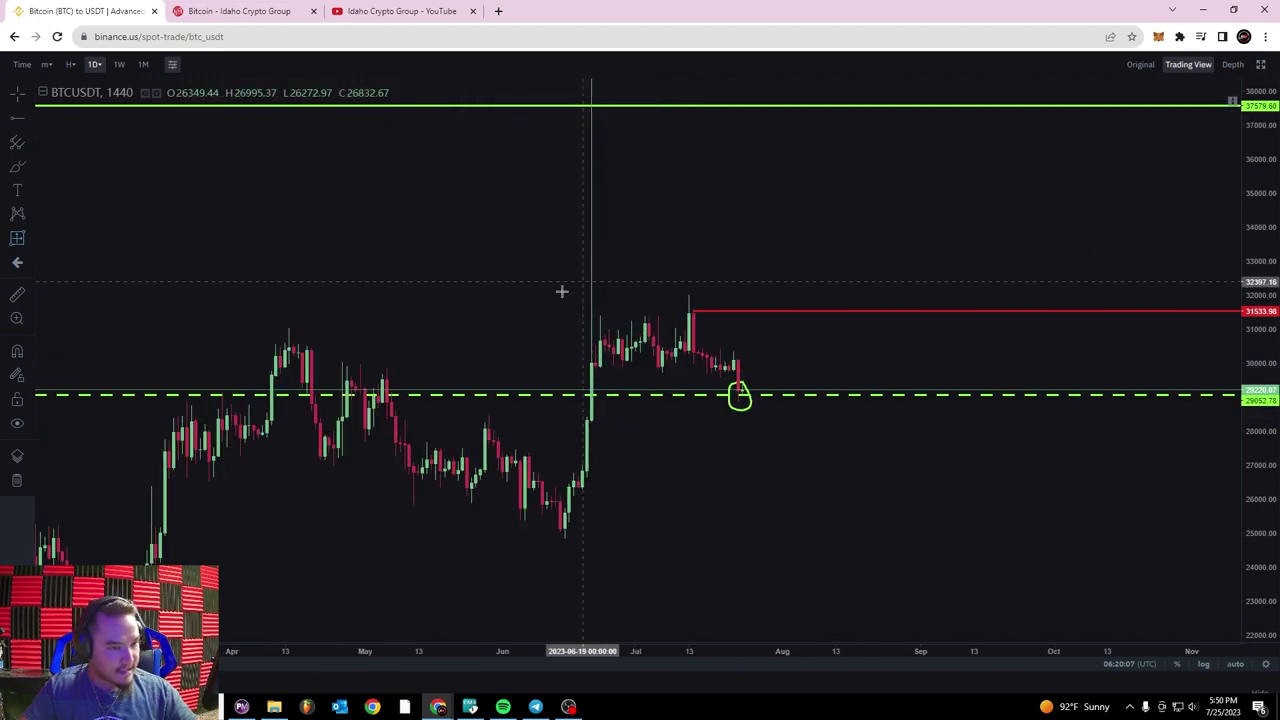
scroll(540, 292, down, 3)
drag(1249, 160, 1249, 200)
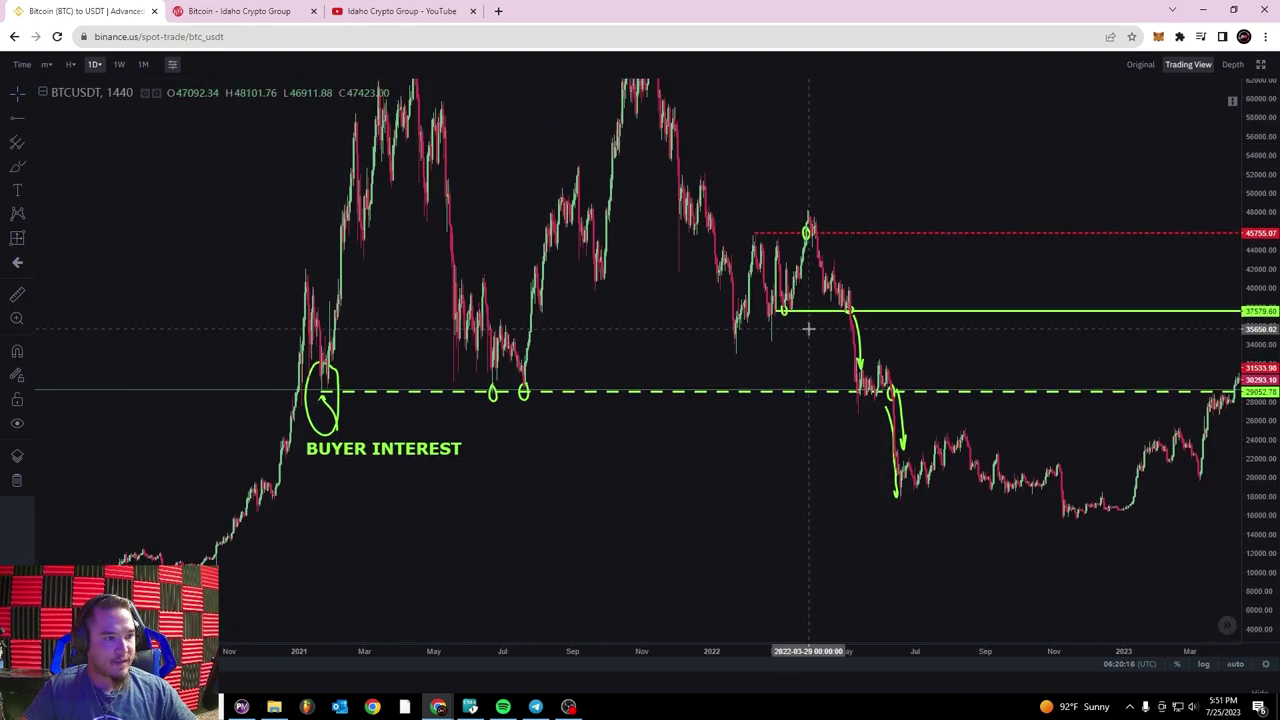
scroll(661, 290, up, 2)
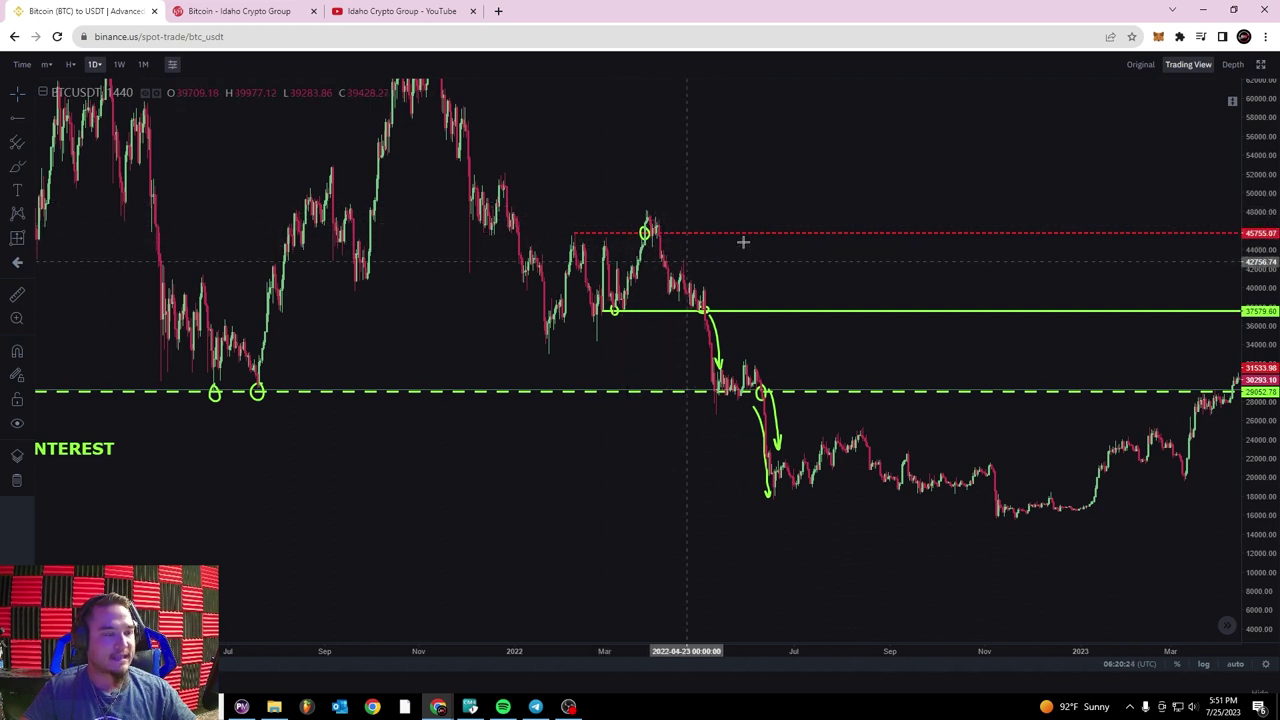
drag(373, 348, 606, 344)
scroll(620, 343, right, 4)
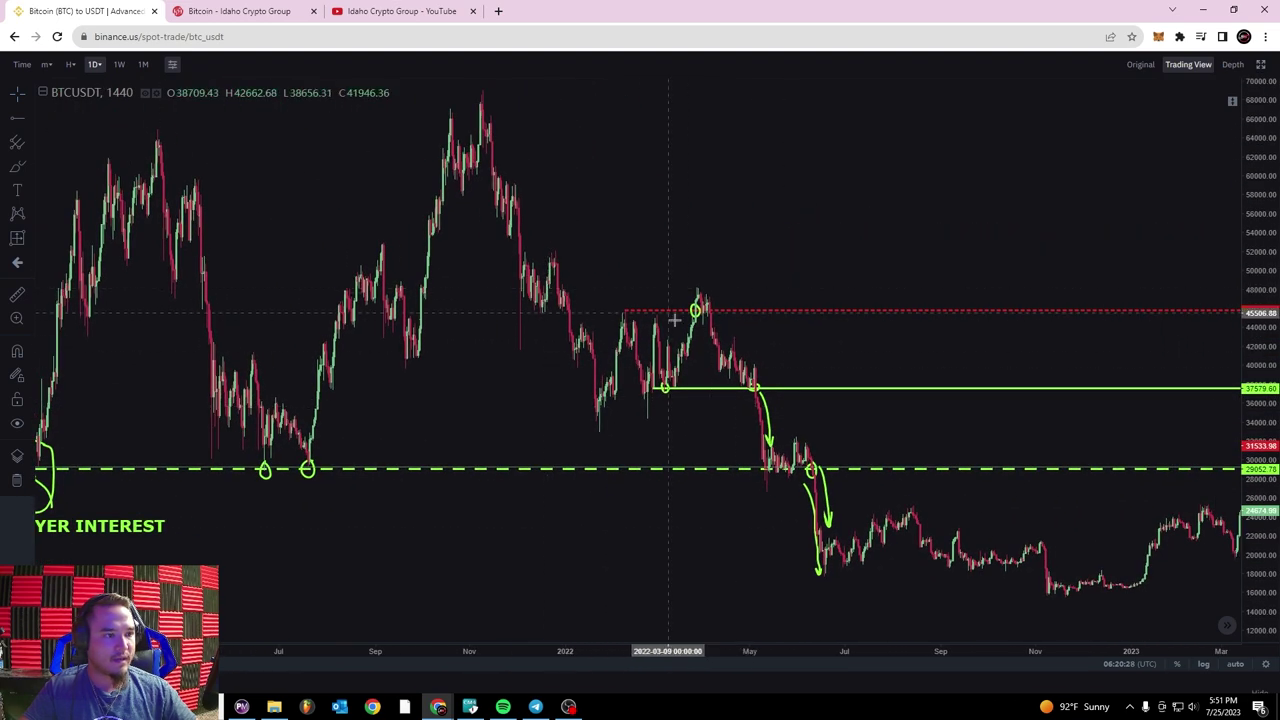
drag(676, 117, 723, 363)
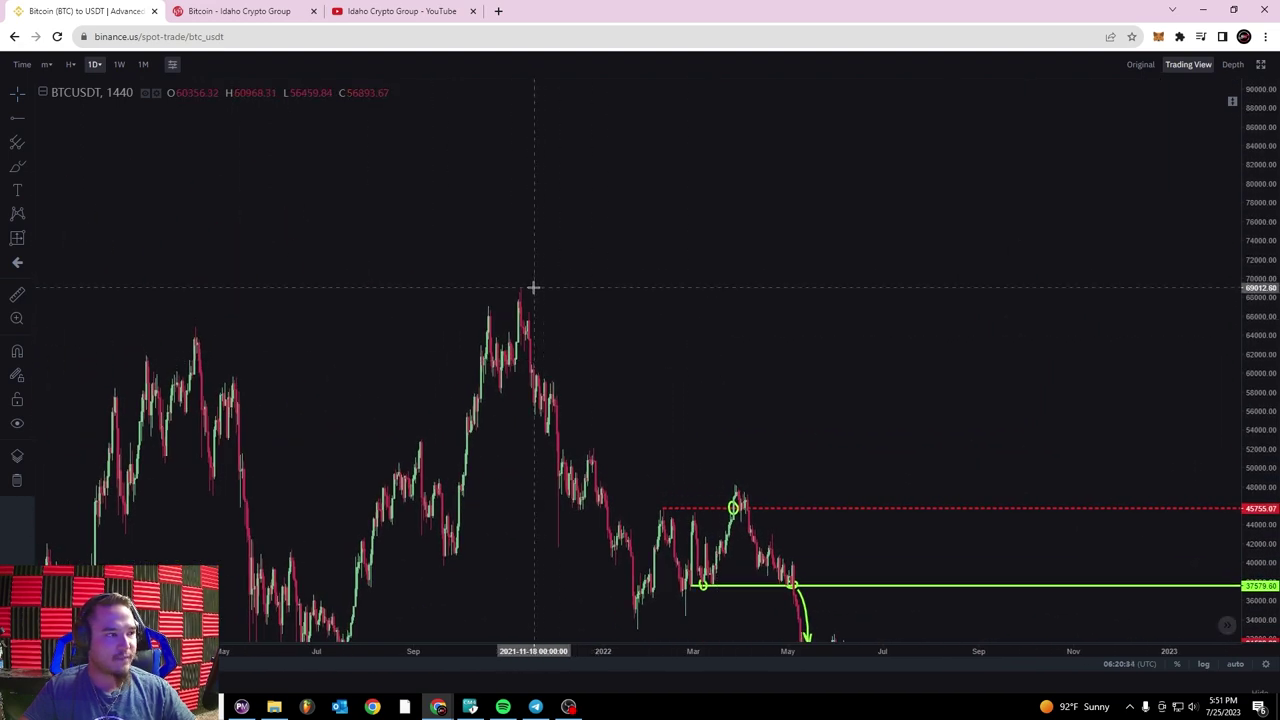
click(18, 121)
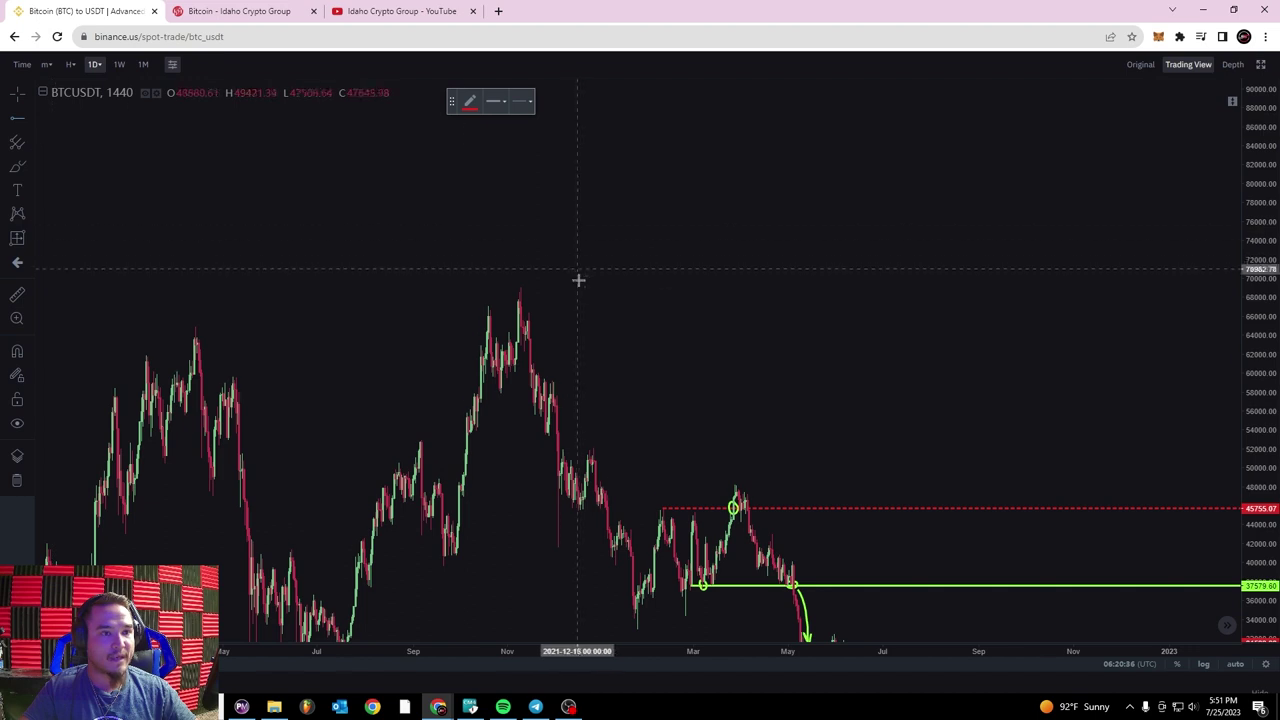
click(522, 288)
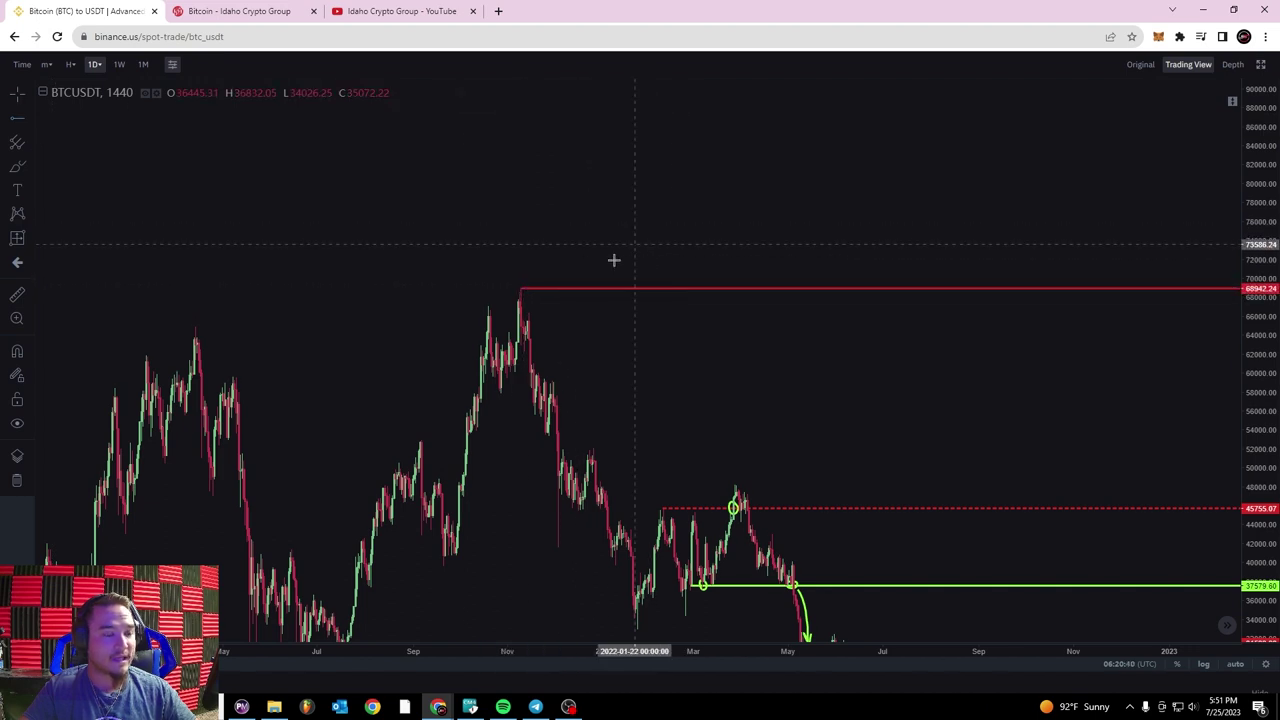
- Sketch a freehand green arrow rising above the November 2021 peak's red ray, and delete it
scroll(608, 217, right, 5)
drag(663, 197, 719, 274)
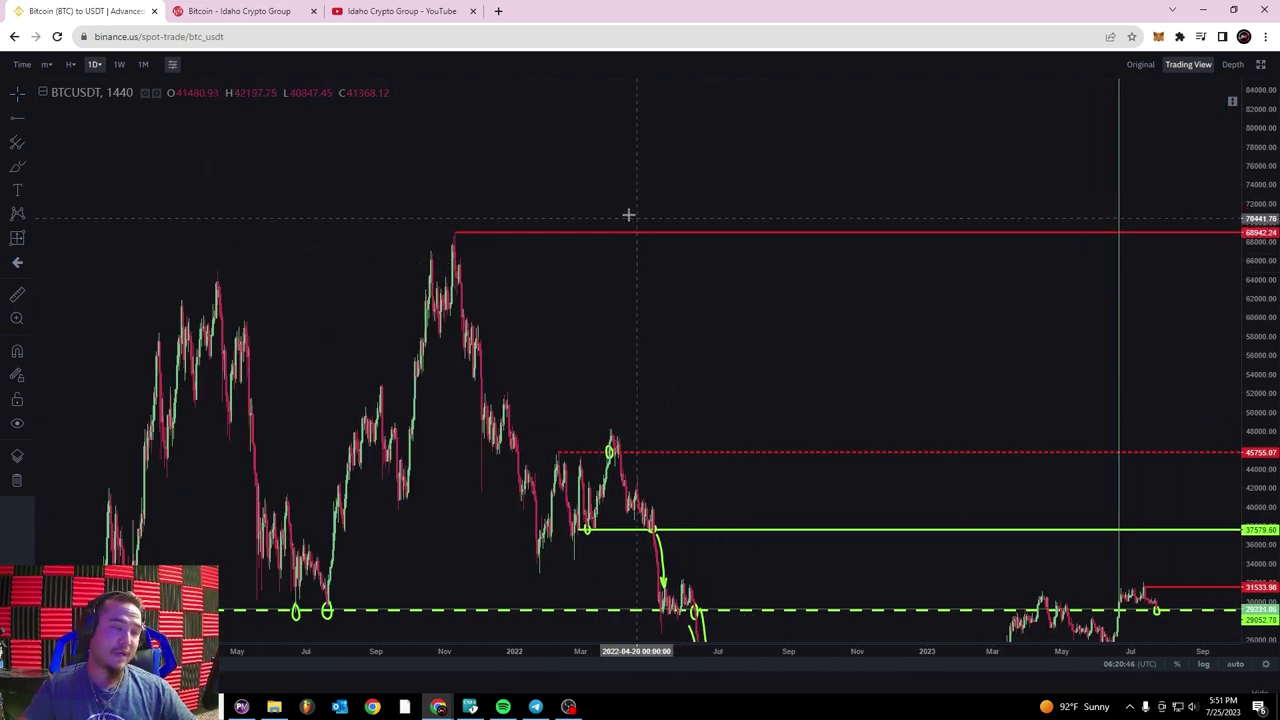
drag(1266, 147, 1250, 212)
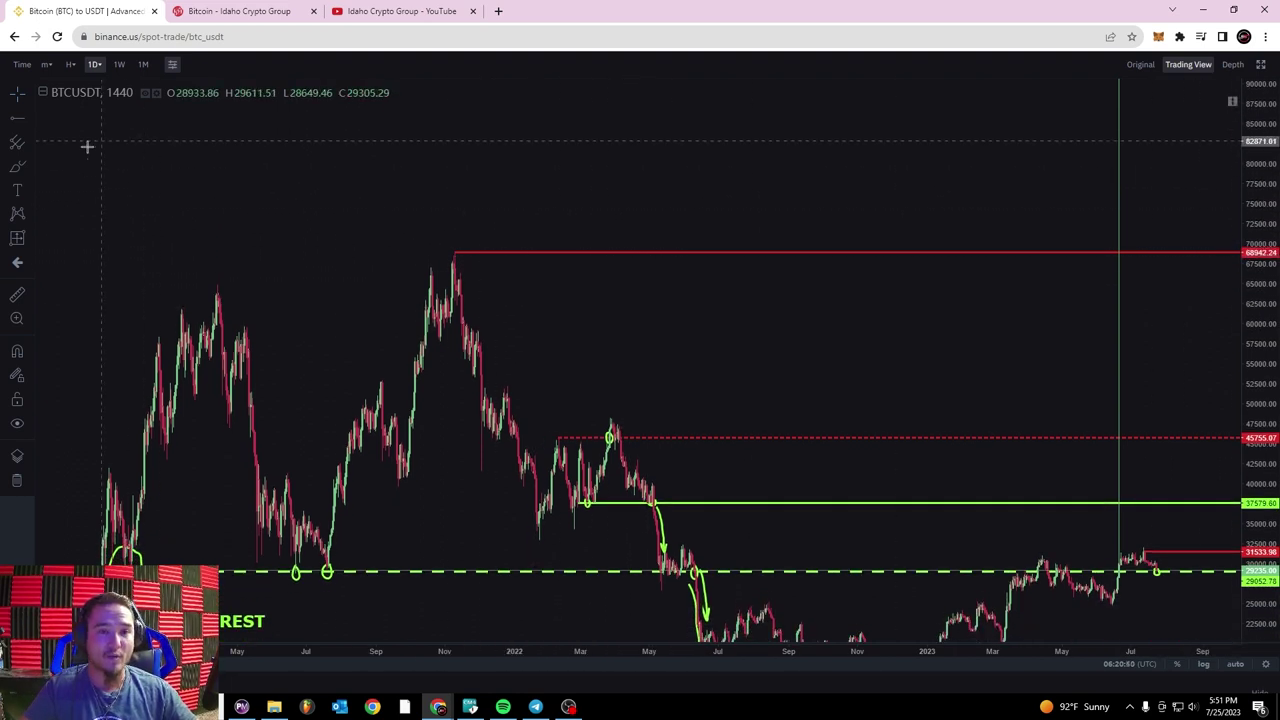
click(18, 168)
mouse_move(618, 238)
mouse_down()
mouse_move(774, 77)
mouse_move(740, 84)
mouse_up()
scroll(750, 180, up, 2)
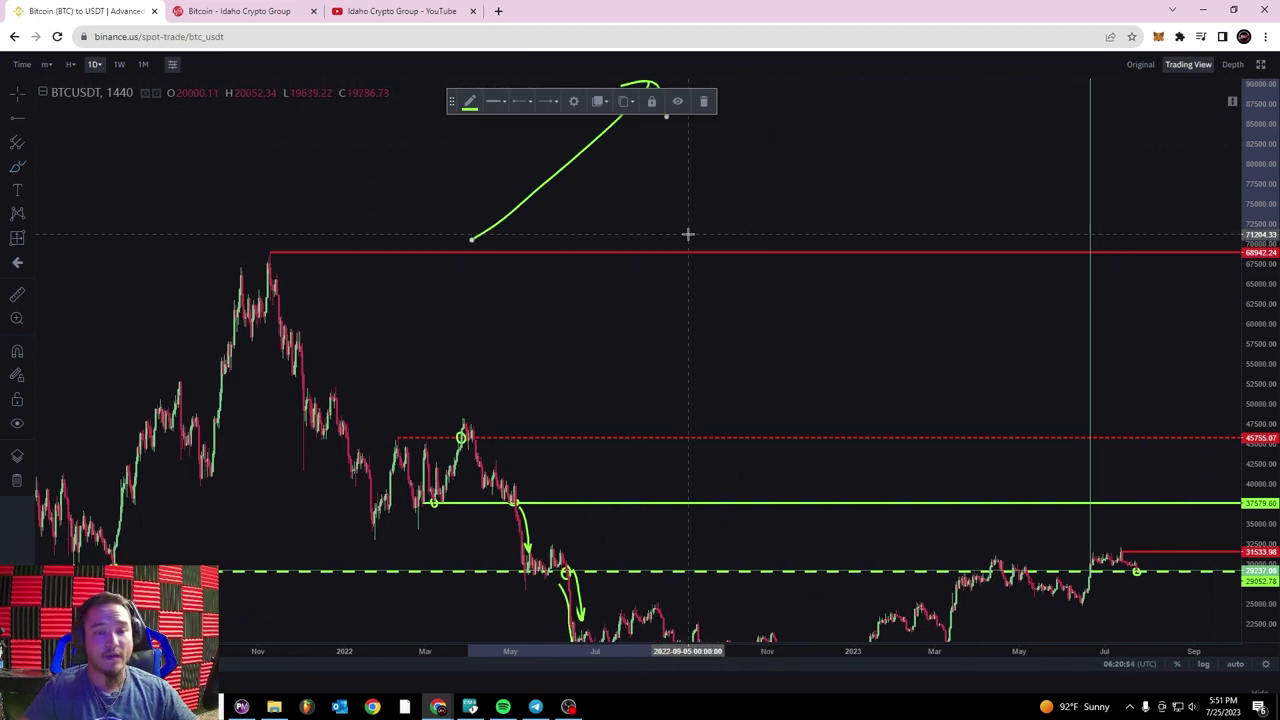
click(705, 103)
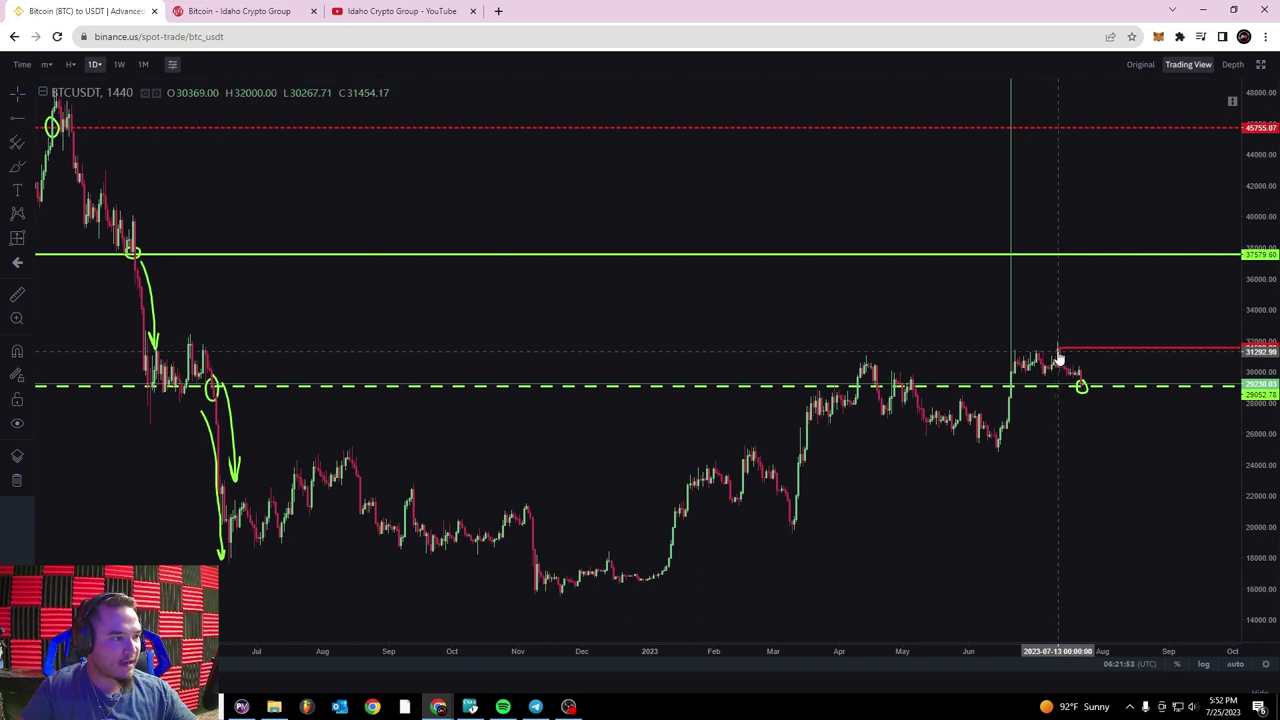
- Draw a red horizontal ray from the early June 2022 candles at about 31,508, and restore the volume pane
click(18, 141)
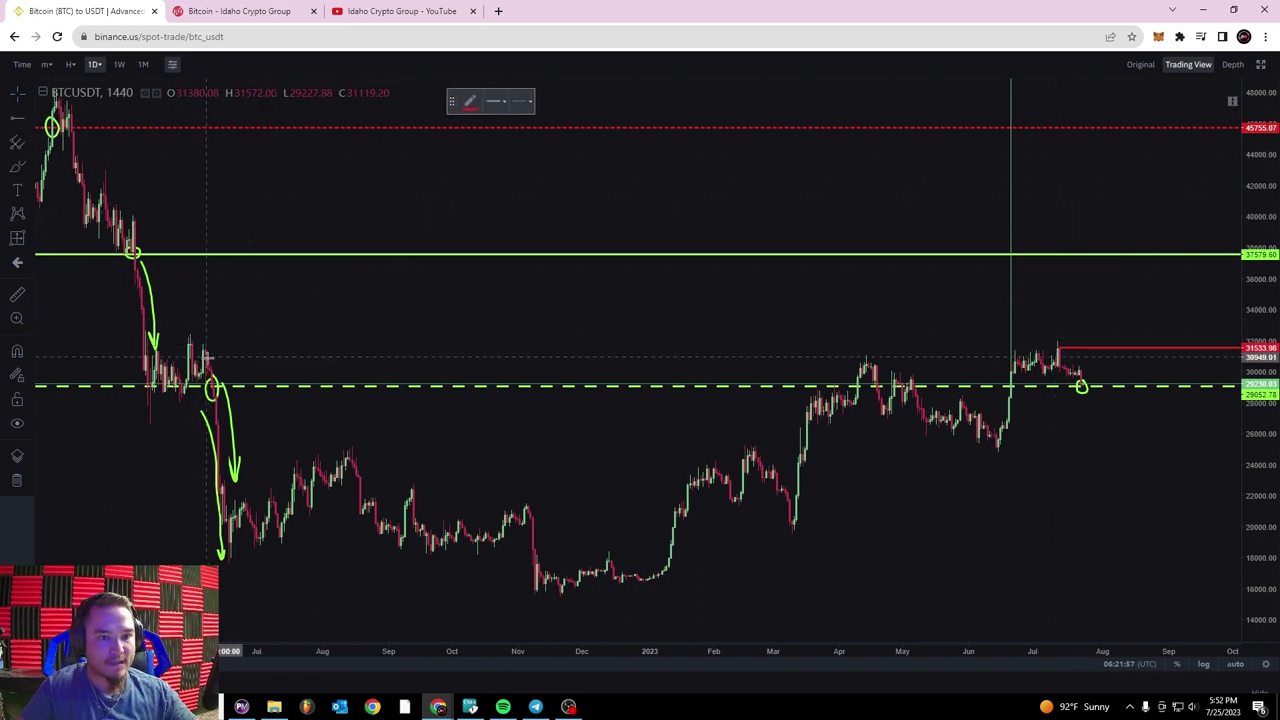
click(208, 348)
double_click(554, 303)
- Sketch a freehand green wave from August to December 2023 between the dashed green support and the red rays, and delete it
drag(716, 254, 360, 269)
scroll(577, 363, up, 4)
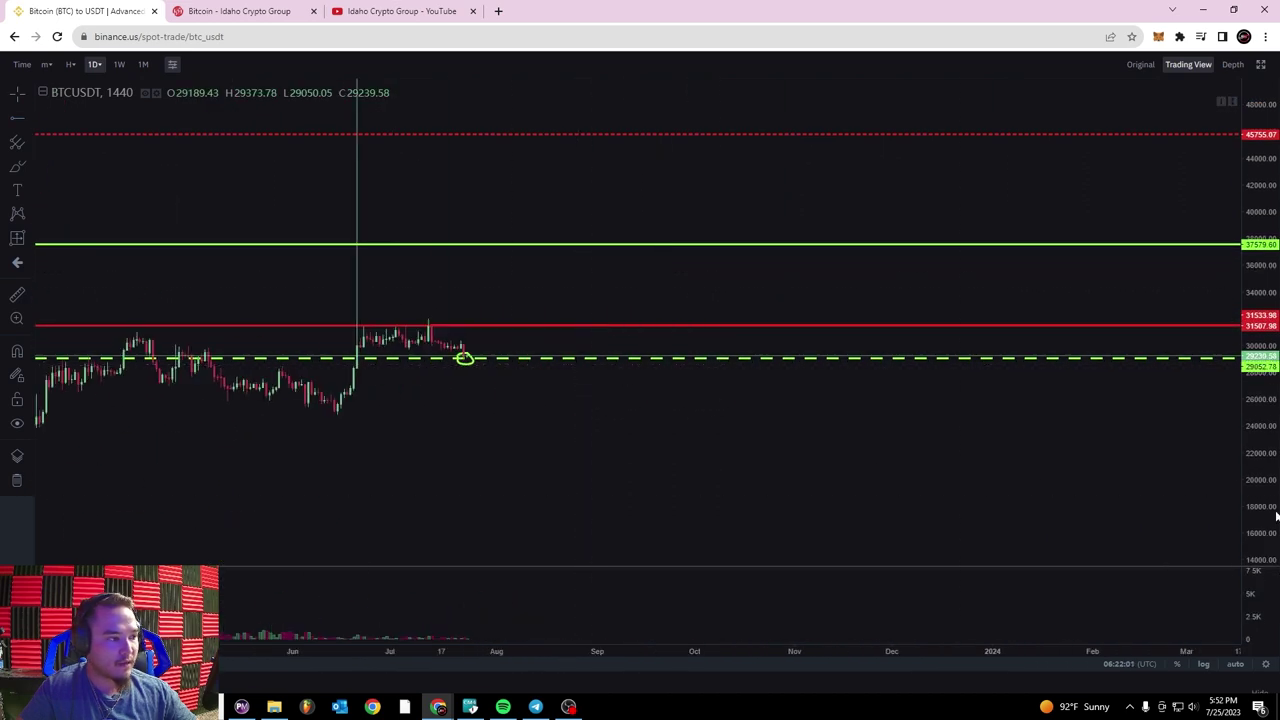
drag(1276, 516, 1266, 375)
drag(438, 308, 676, 311)
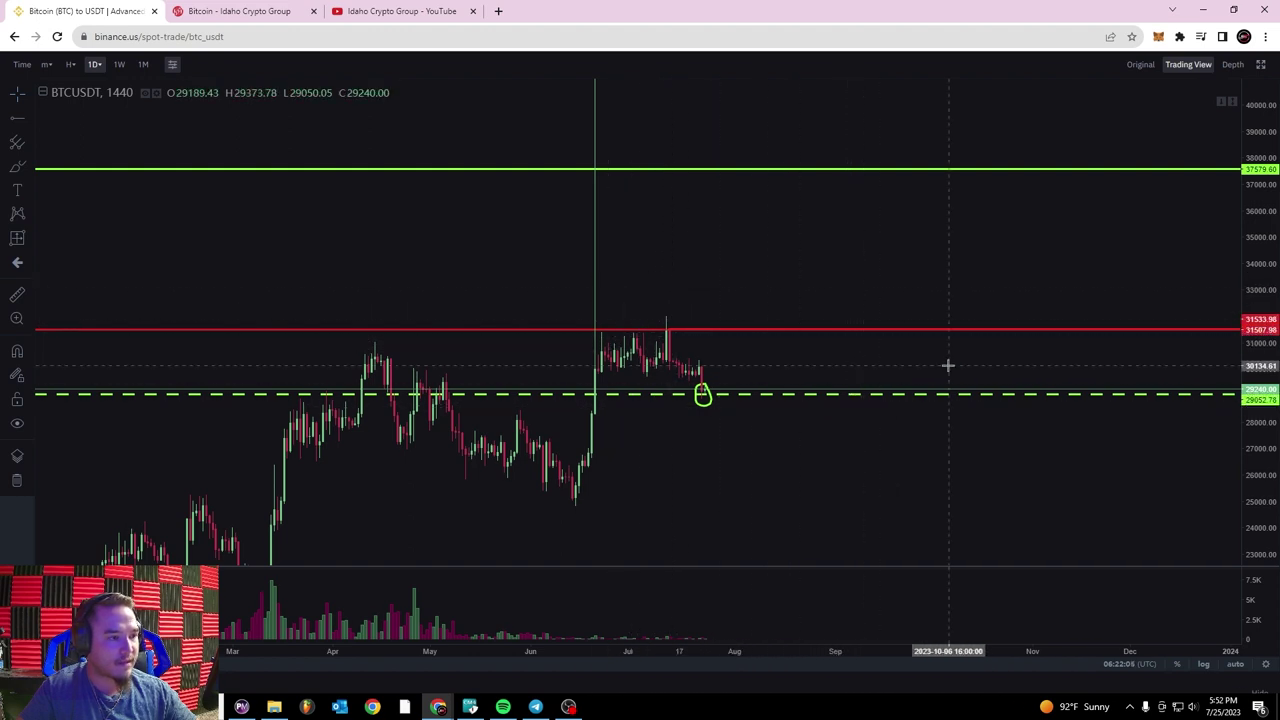
drag(948, 366, 783, 361)
click(17, 166)
drag(551, 343, 976, 356)
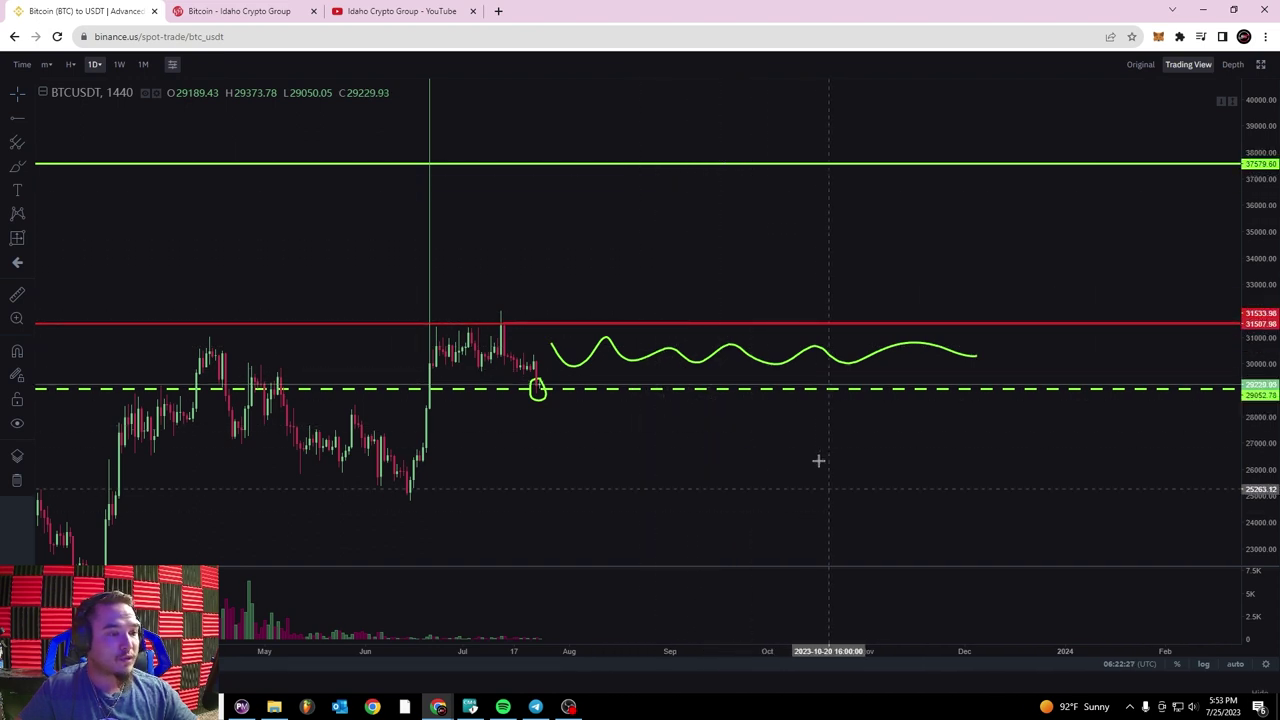
drag(740, 474, 694, 460)
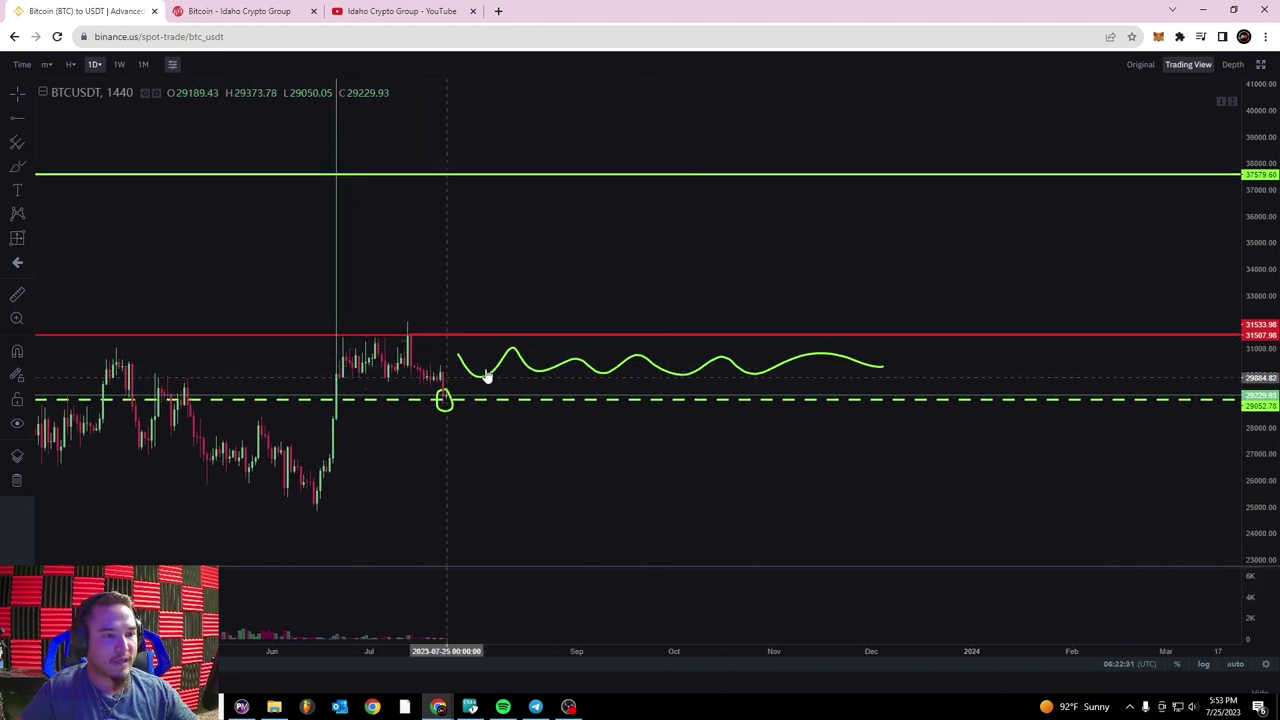
click(662, 374)
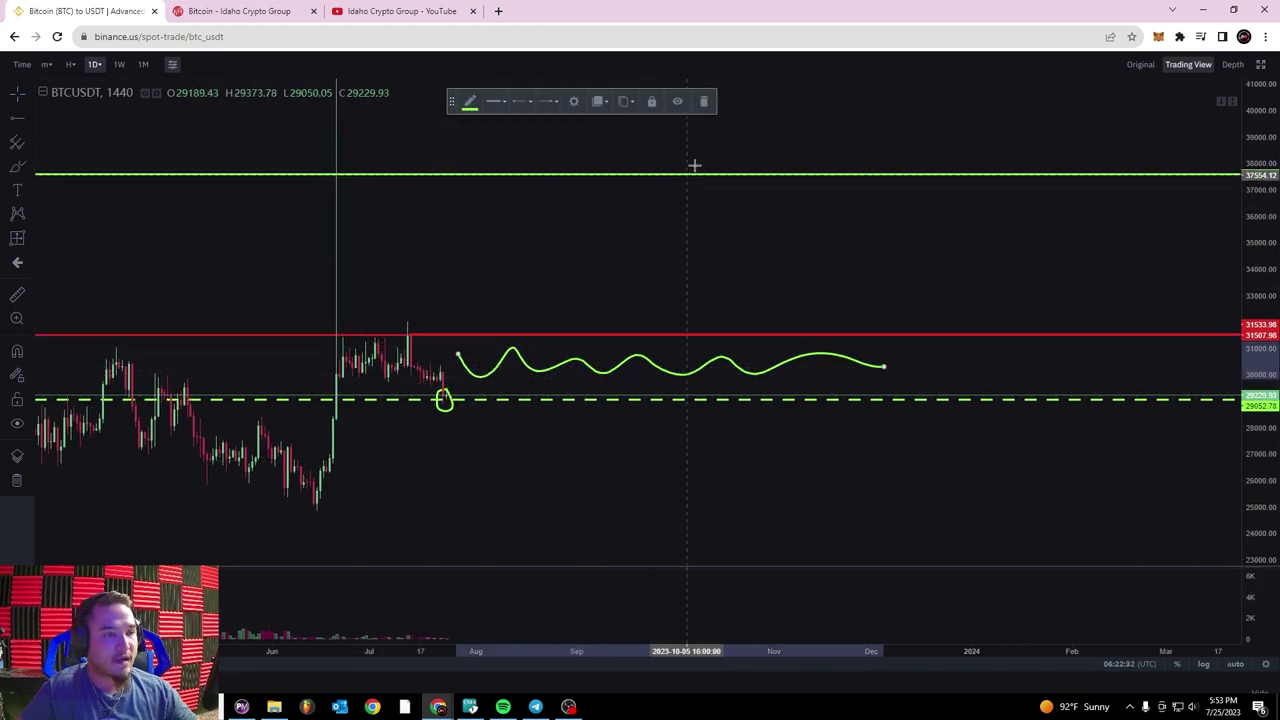
click(703, 104)
click(497, 402)
click(559, 283)
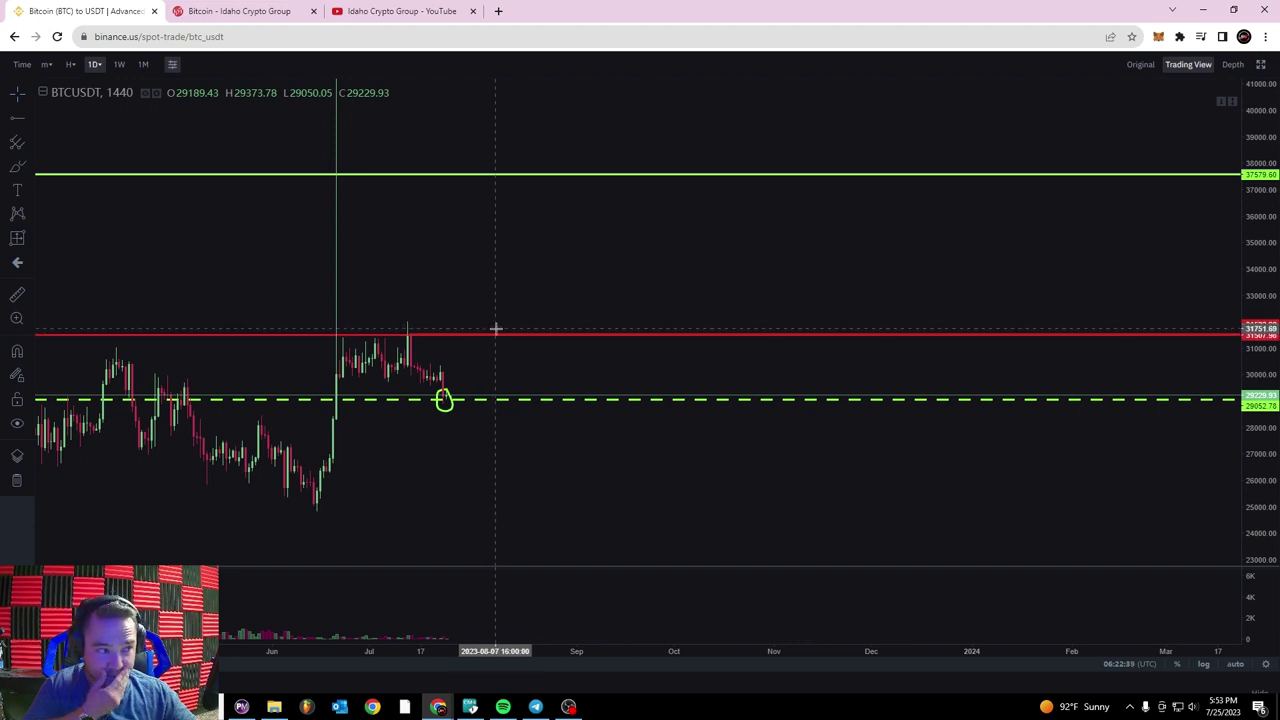
- Sketch a light-blue path from the circled candle up to about 33,750, back below the red ray, and up to the 37,579.60 line
click(36, 174)
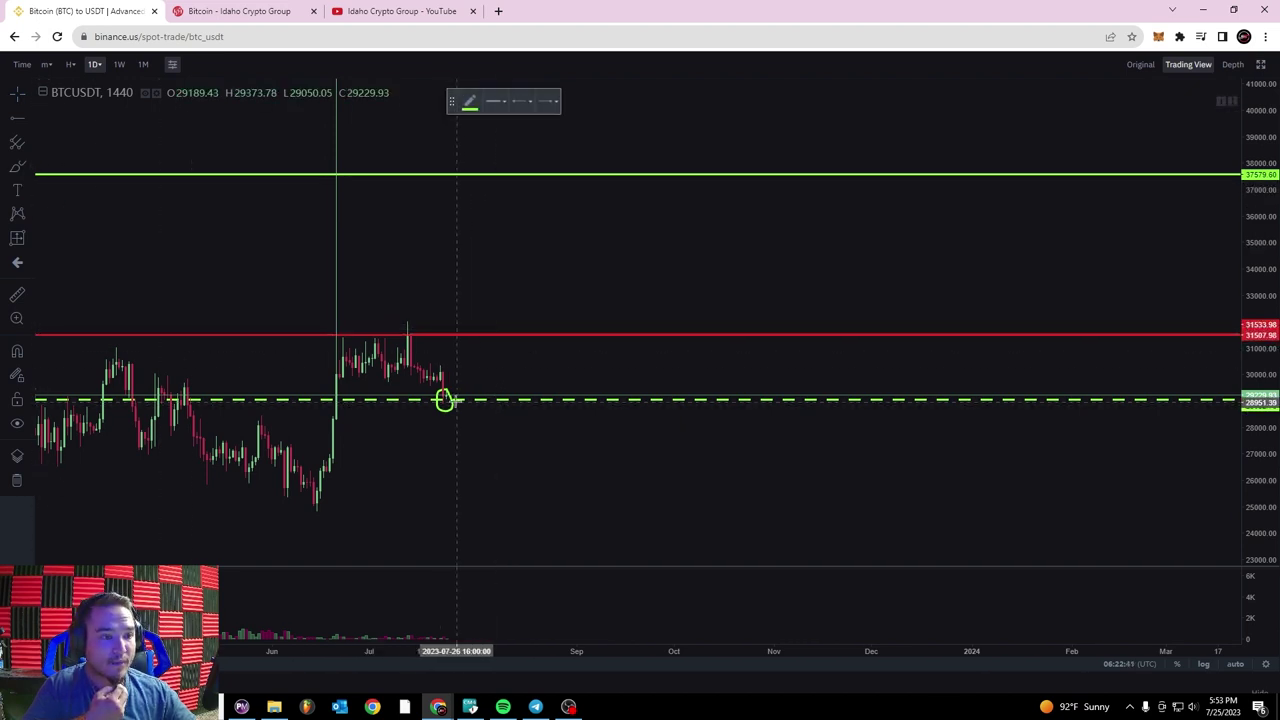
click(470, 102)
click(528, 143)
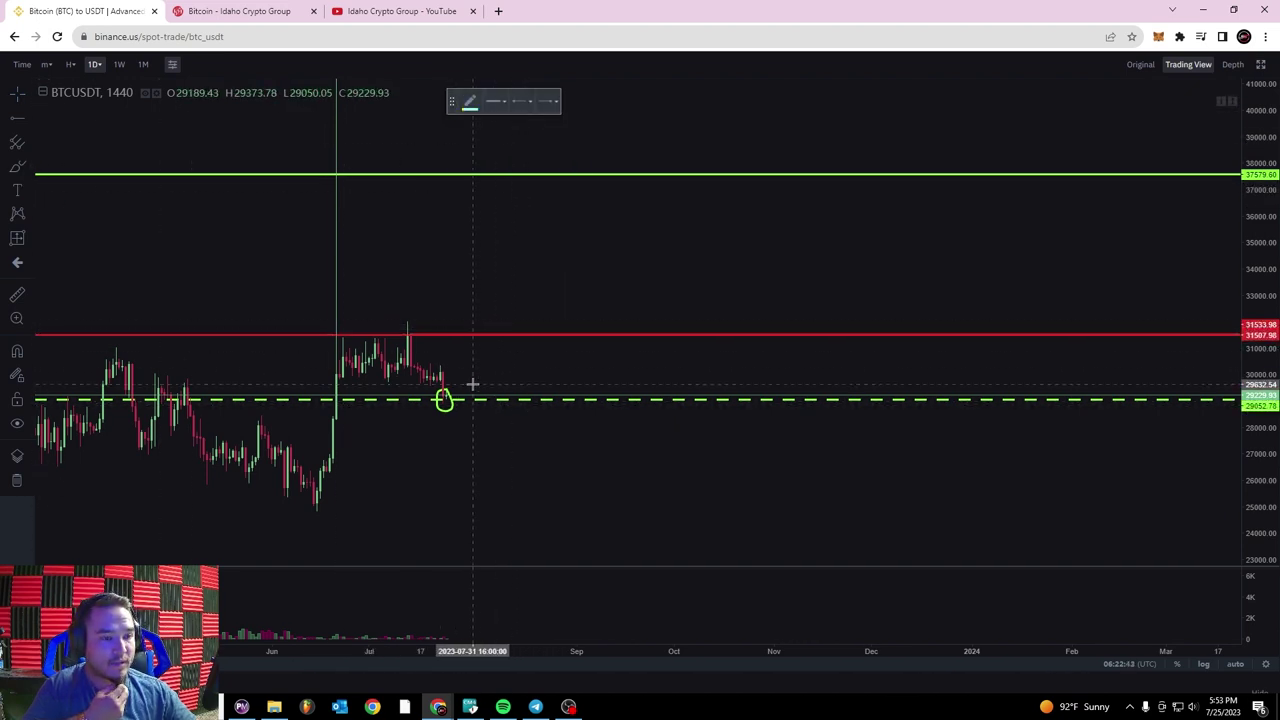
drag(459, 392, 480, 381)
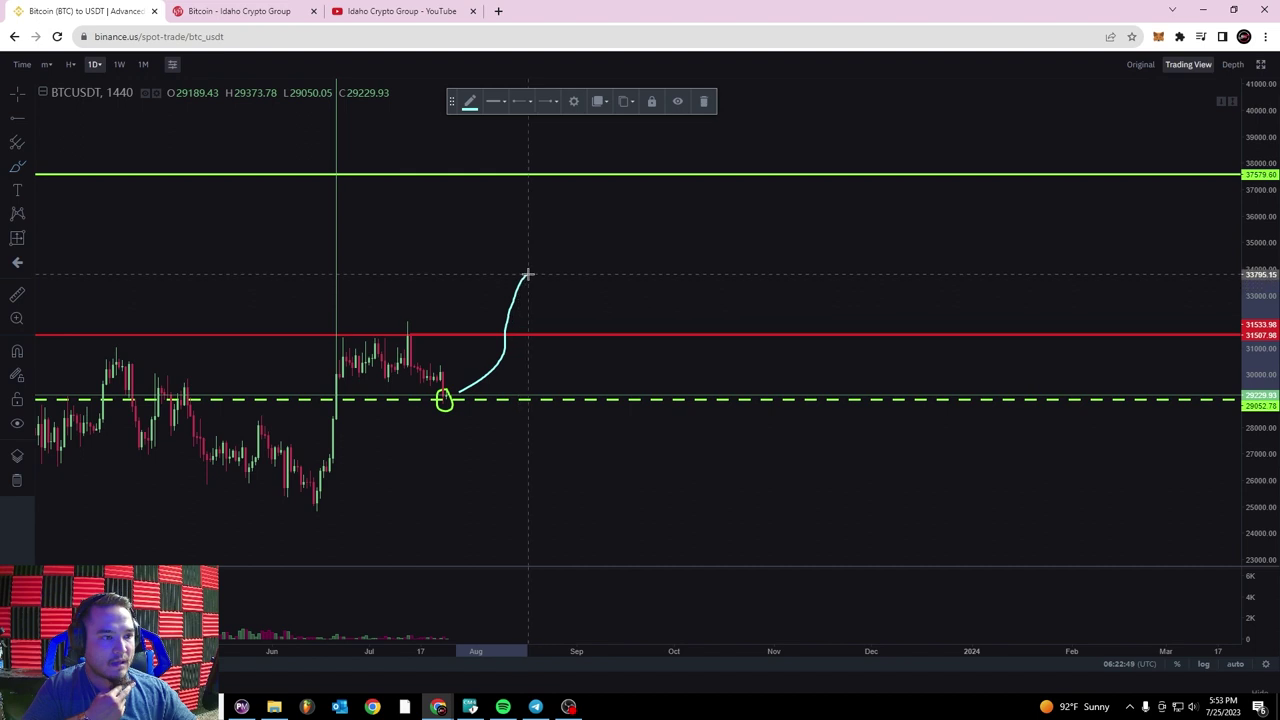
drag(557, 349, 619, 337)
drag(651, 289, 692, 190)
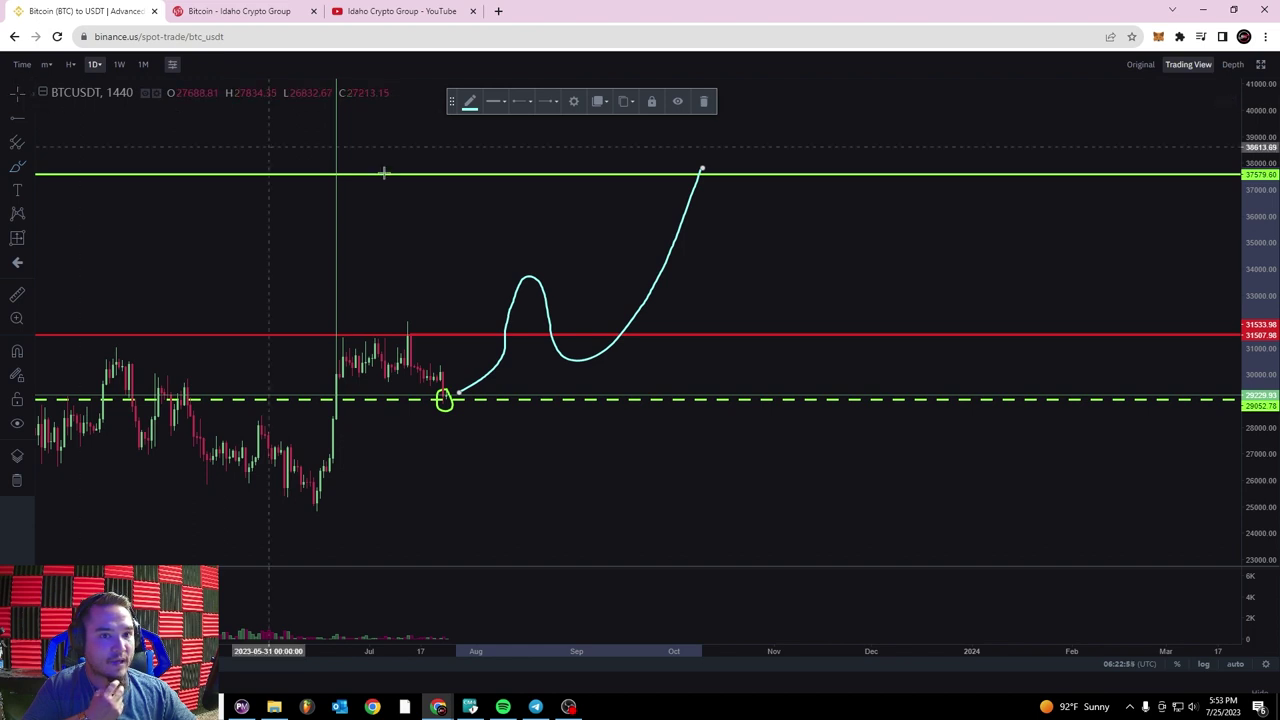
- Change the solid green 37,579.60 line to a dotted line style
click(612, 177)
click(528, 104)
click(557, 143)
click(780, 200)
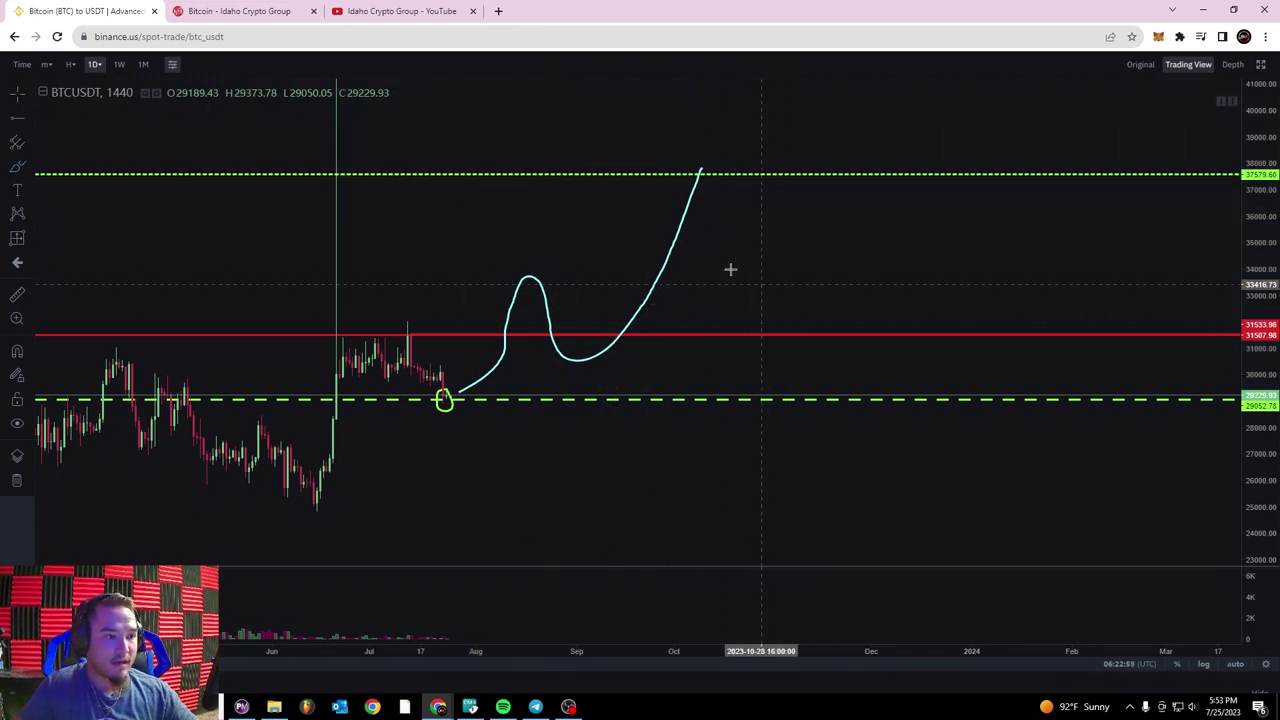
- Try recolouring the red 31,507.98 line green, and undo the colour change
click(687, 337)
click(471, 101)
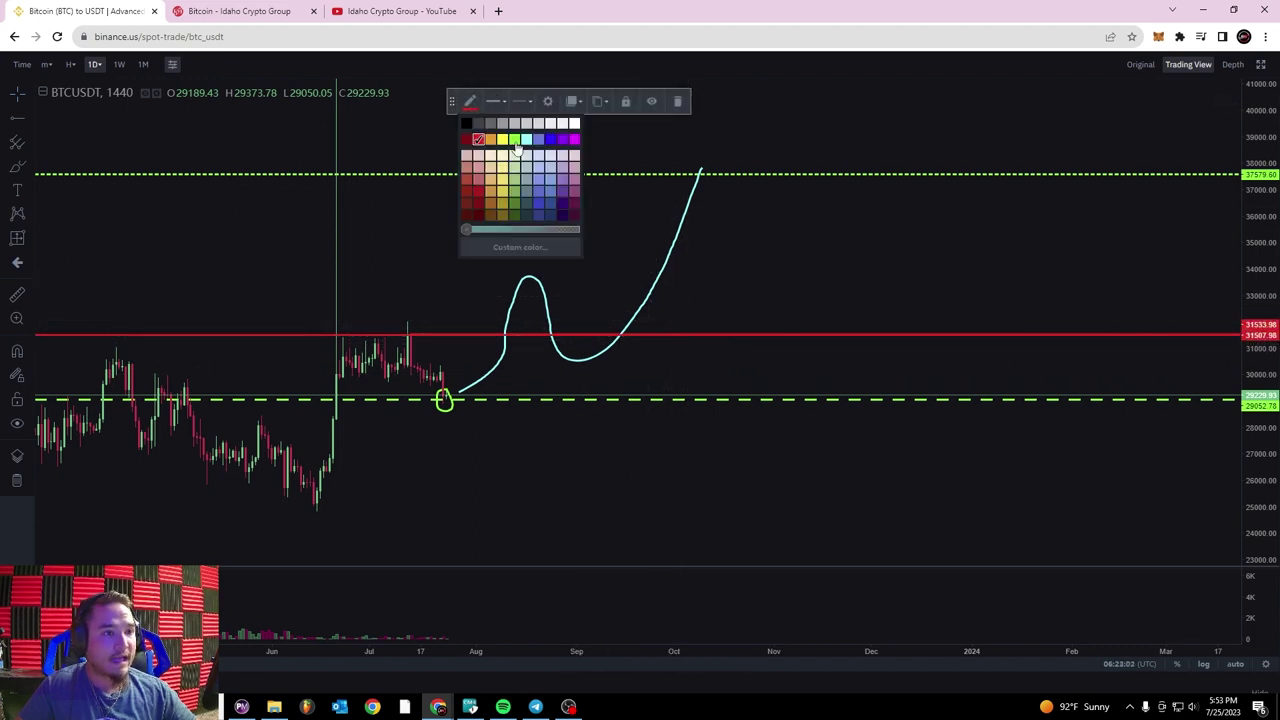
click(512, 142)
click(737, 366)
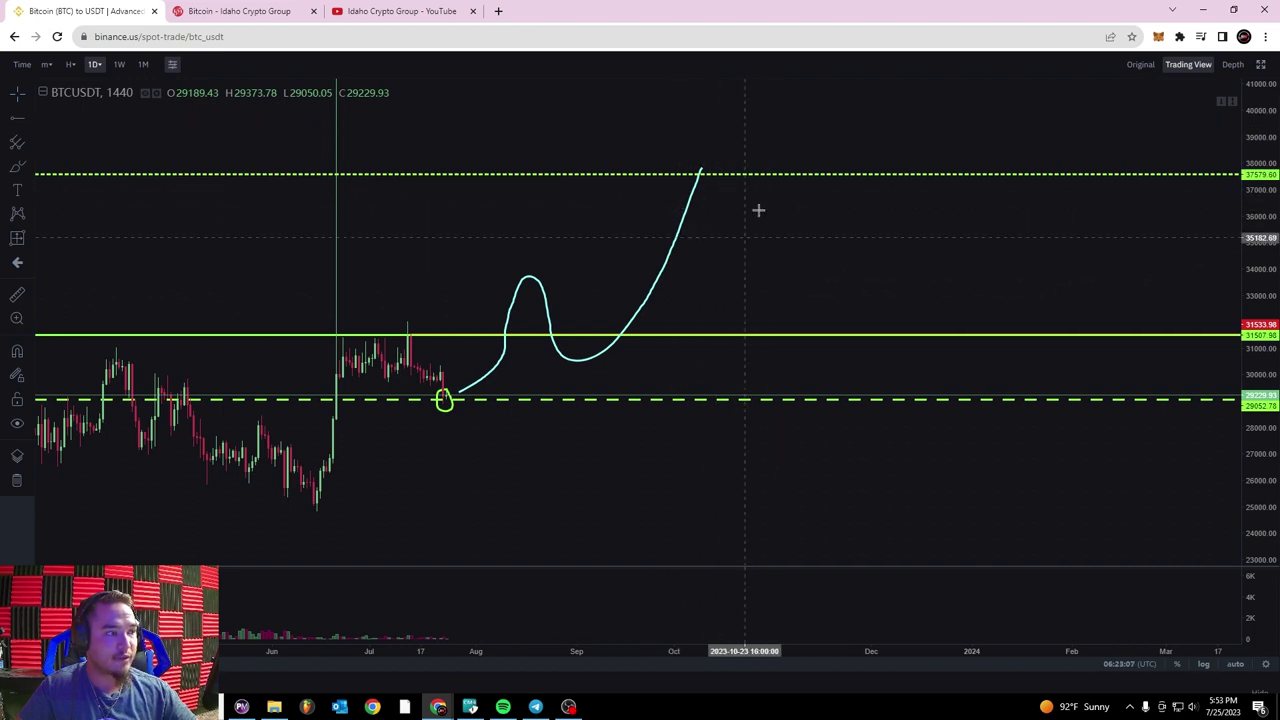
key(ctrl+z)
- Sketch a light-blue curve falling from the path's end at the 37,579.60 line to about 34,400
drag(759, 258, 709, 254)
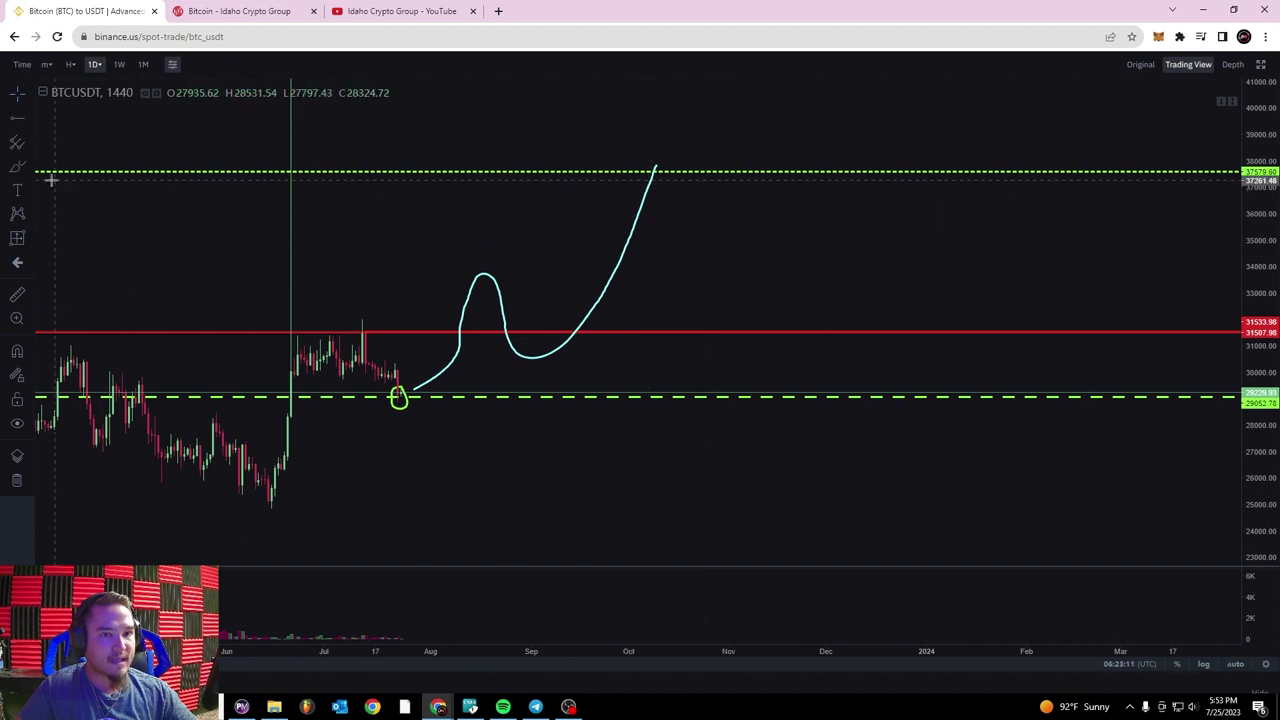
click(17, 167)
mouse_move(655, 170)
mouse_down()
mouse_move(720, 223)
mouse_move(731, 255)
mouse_up()
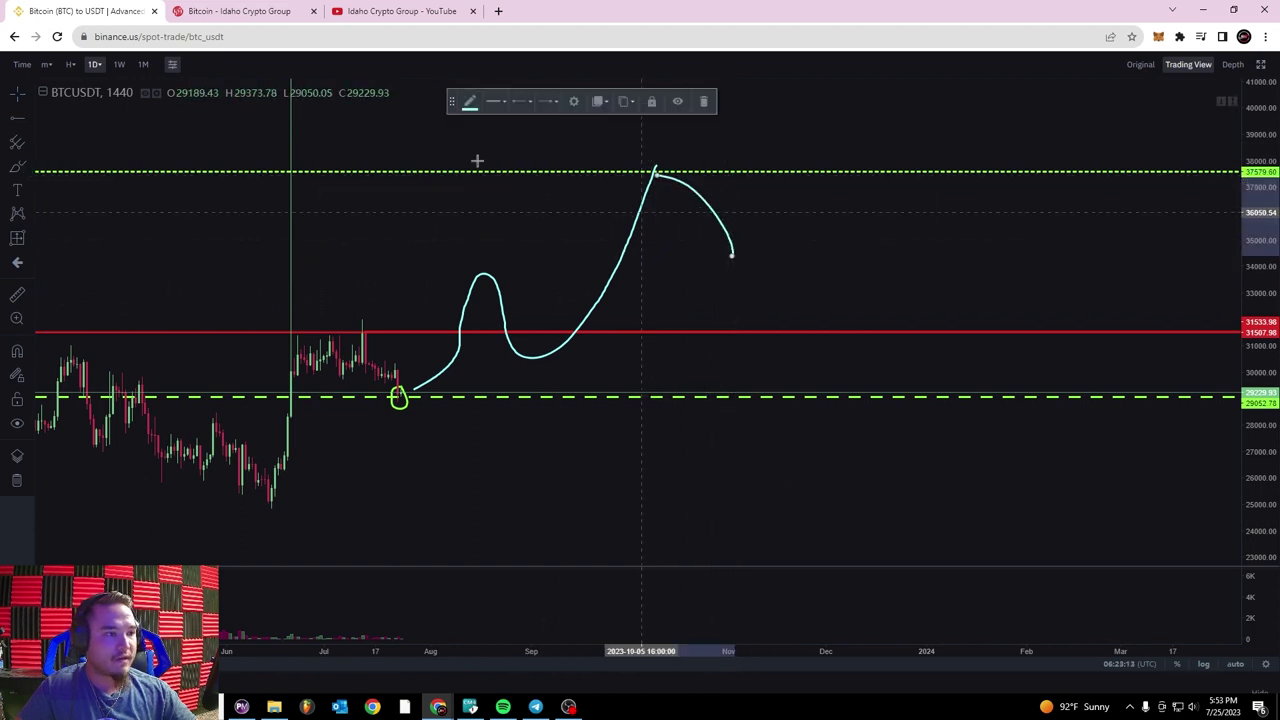
- Recolour the red 31,507.98 line green
click(781, 335)
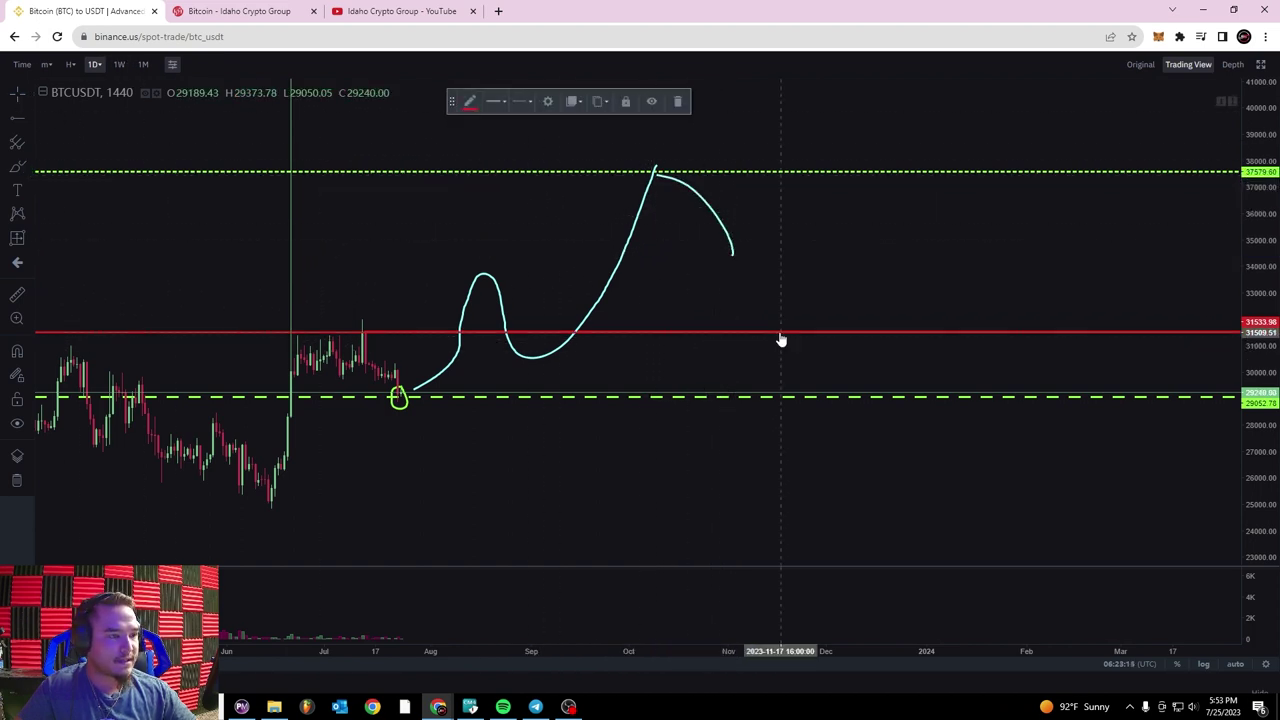
click(472, 103)
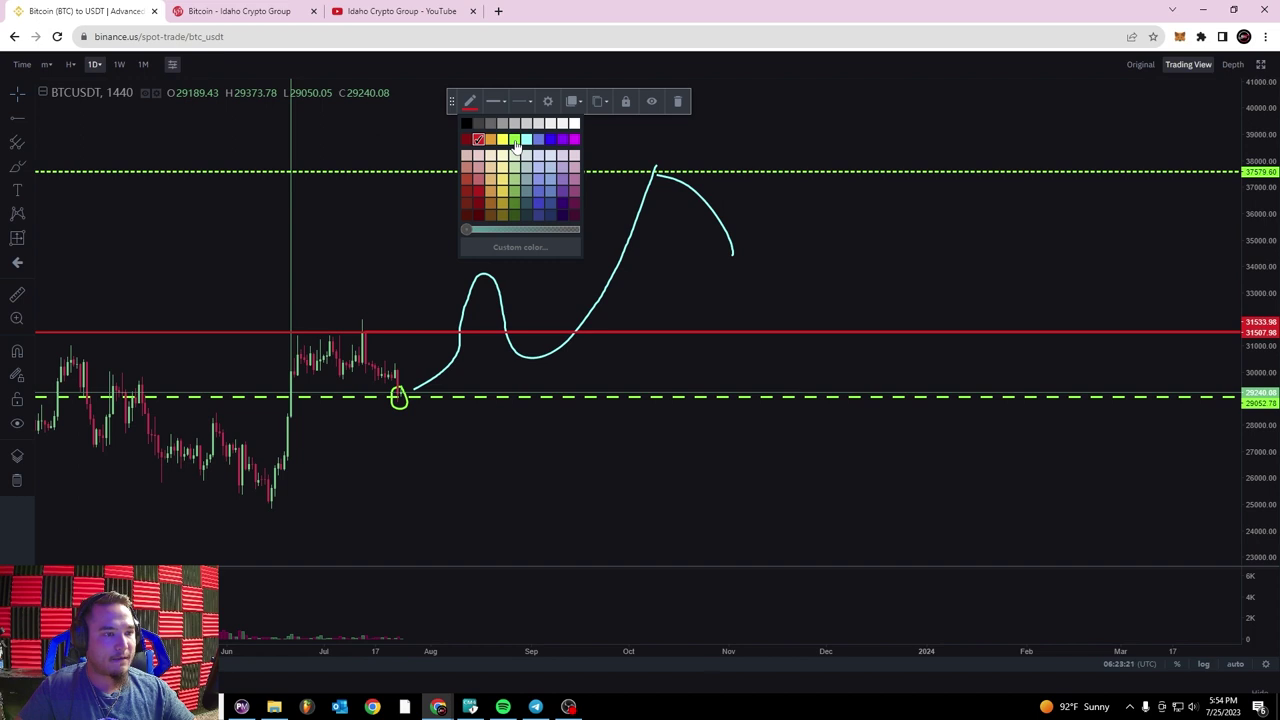
click(514, 140)
click(874, 246)
- Recolour the dotted green 37,579.60 line red
drag(874, 246, 496, 292)
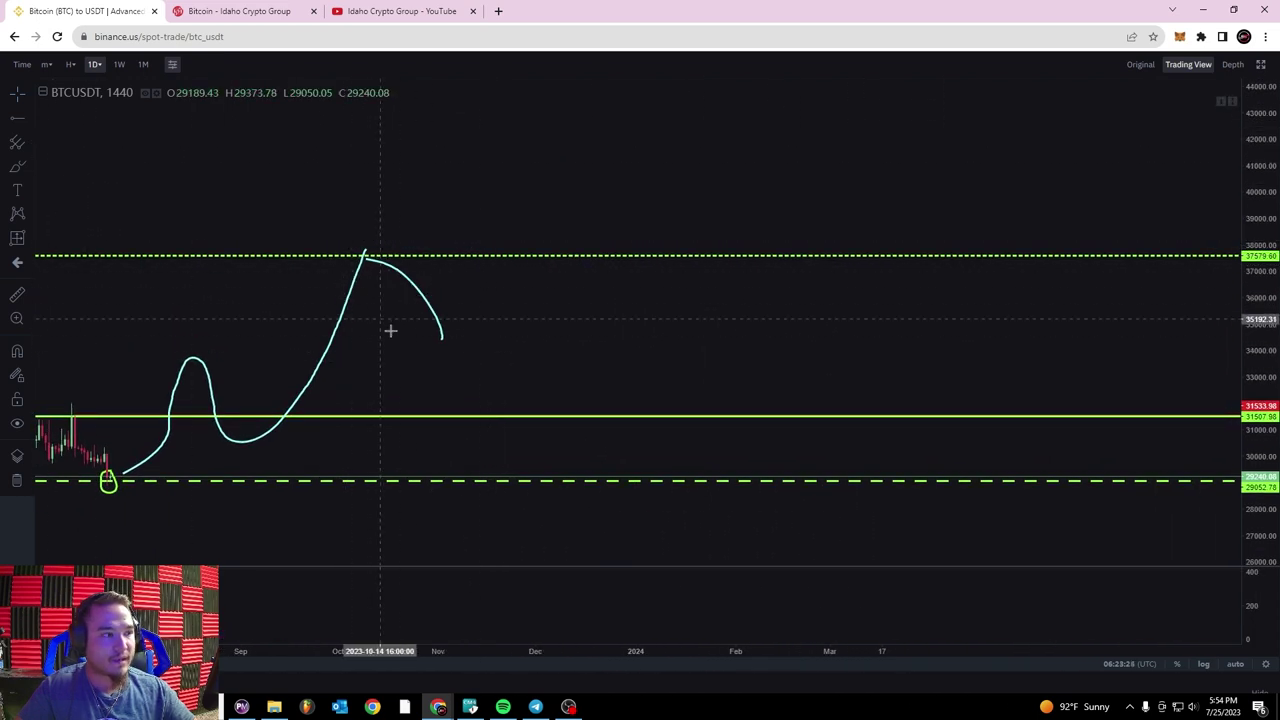
click(660, 258)
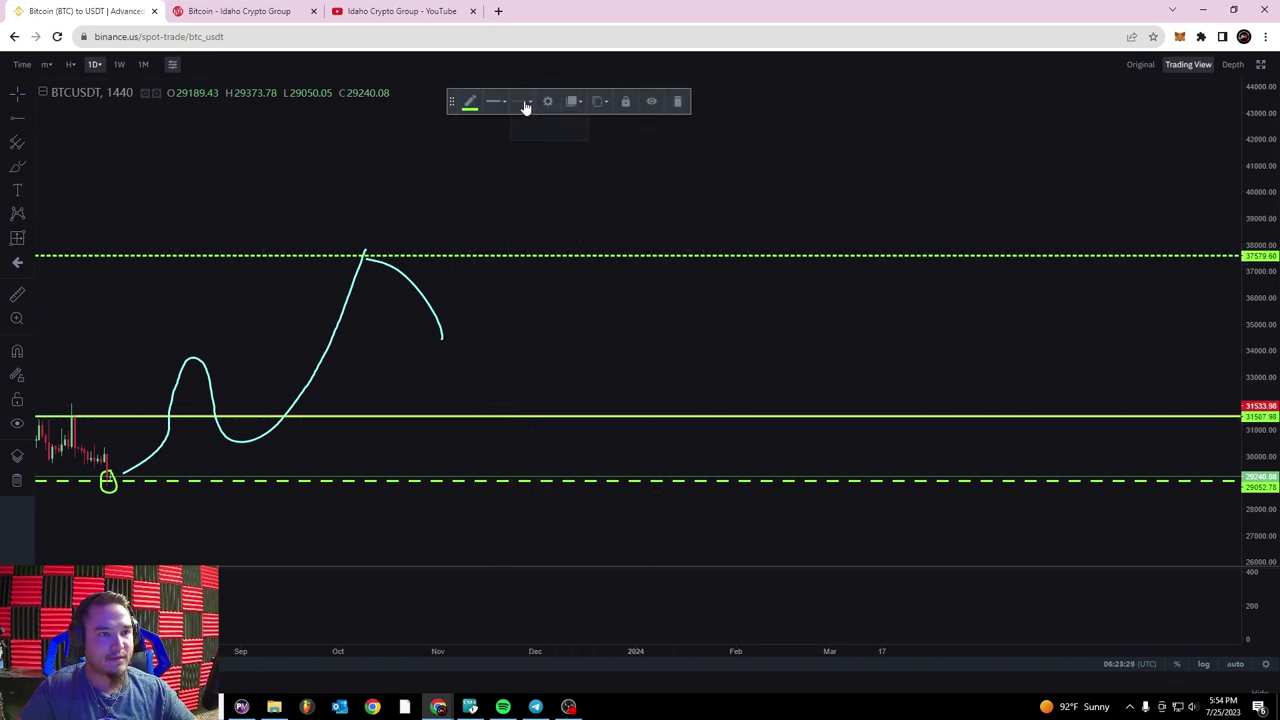
click(521, 103)
click(473, 103)
click(482, 141)
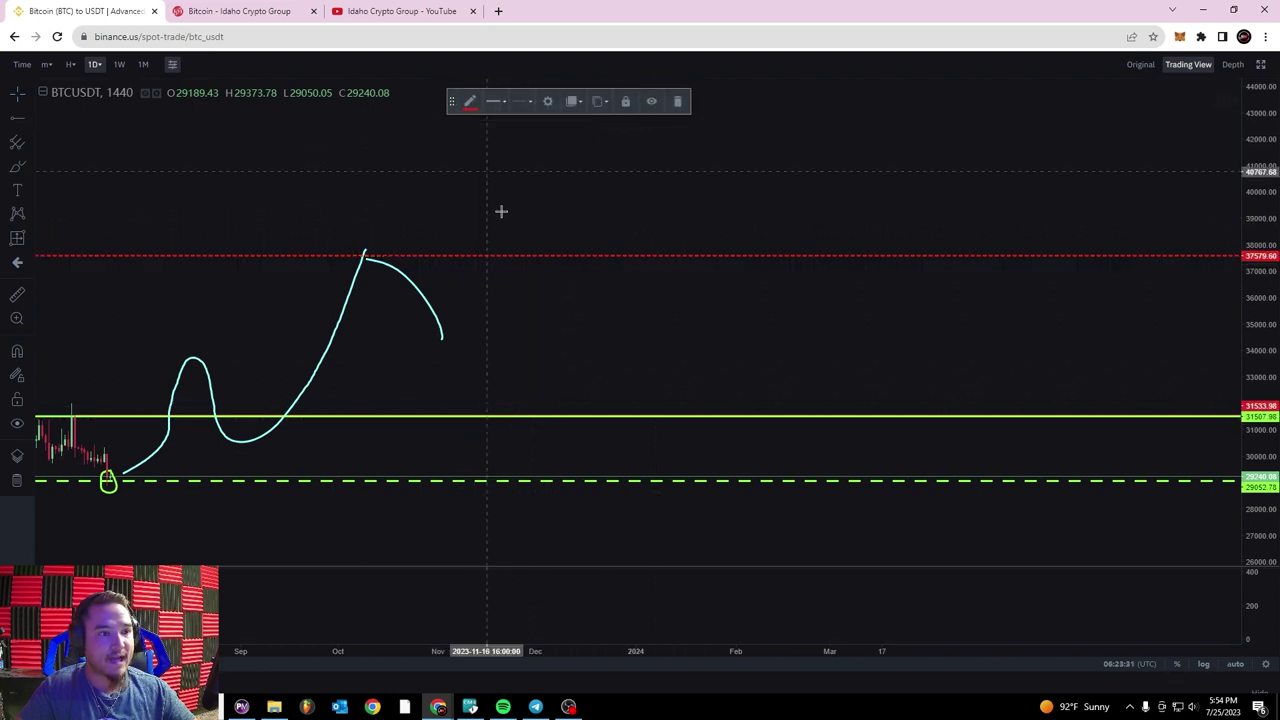
- Extend the light-blue path down to the green 31,507.98 line and through two more peaks at the 37,579.60 line, ending at the green line
click(496, 151)
click(16, 170)
mouse_move(365, 256)
mouse_down()
mouse_move(486, 391)
mouse_move(546, 377)
mouse_move(592, 260)
mouse_move(630, 298)
mouse_move(688, 405)
mouse_move(775, 270)
mouse_move(888, 420)
mouse_up()
- Place a red horizontal ray at 47,140.76 starting from the early-April 2022 high and give it a solid line style
scroll(514, 163, down, 5)
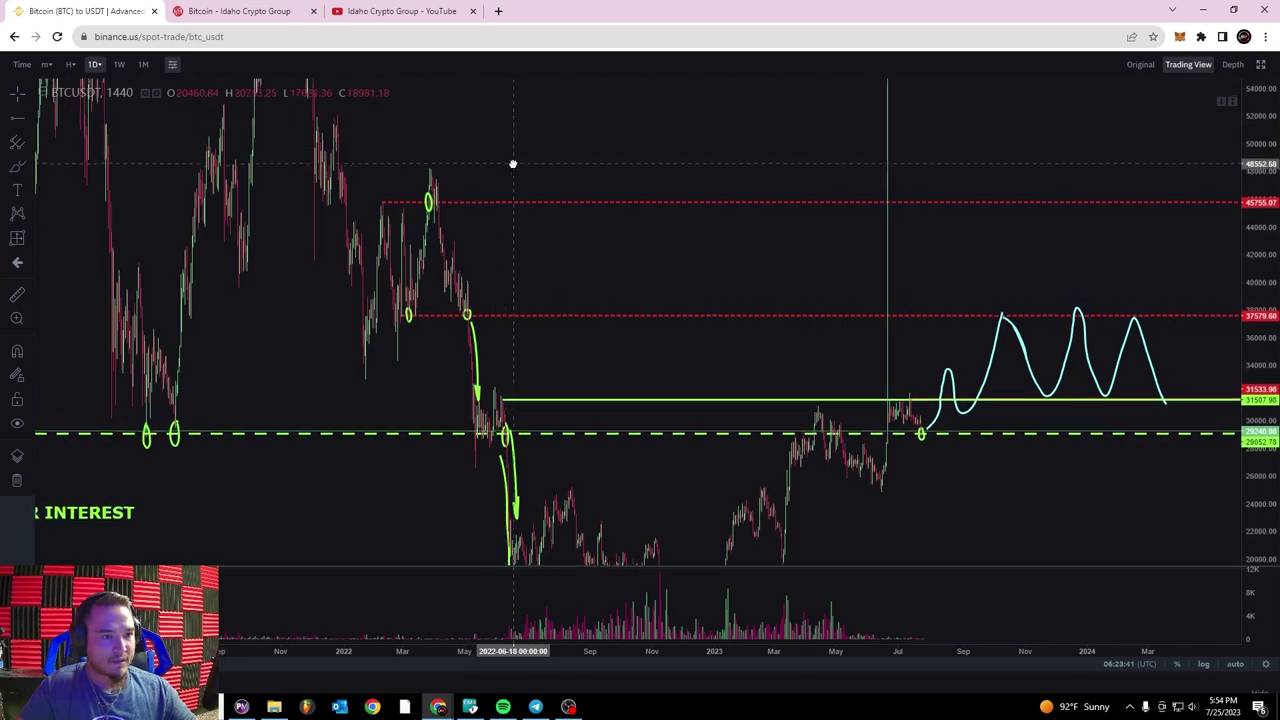
drag(157, 166, 457, 208)
scroll(355, 202, up, 2)
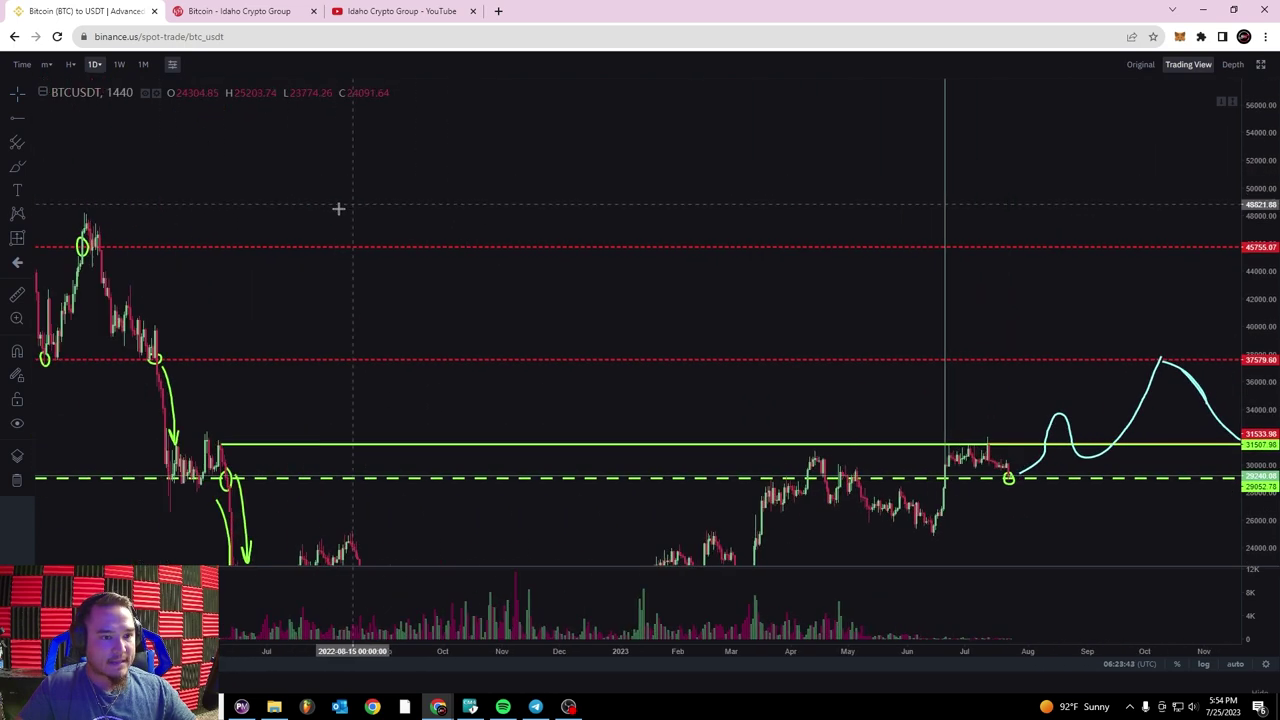
drag(262, 212, 503, 236)
scroll(440, 229, up, 3)
drag(302, 217, 636, 239)
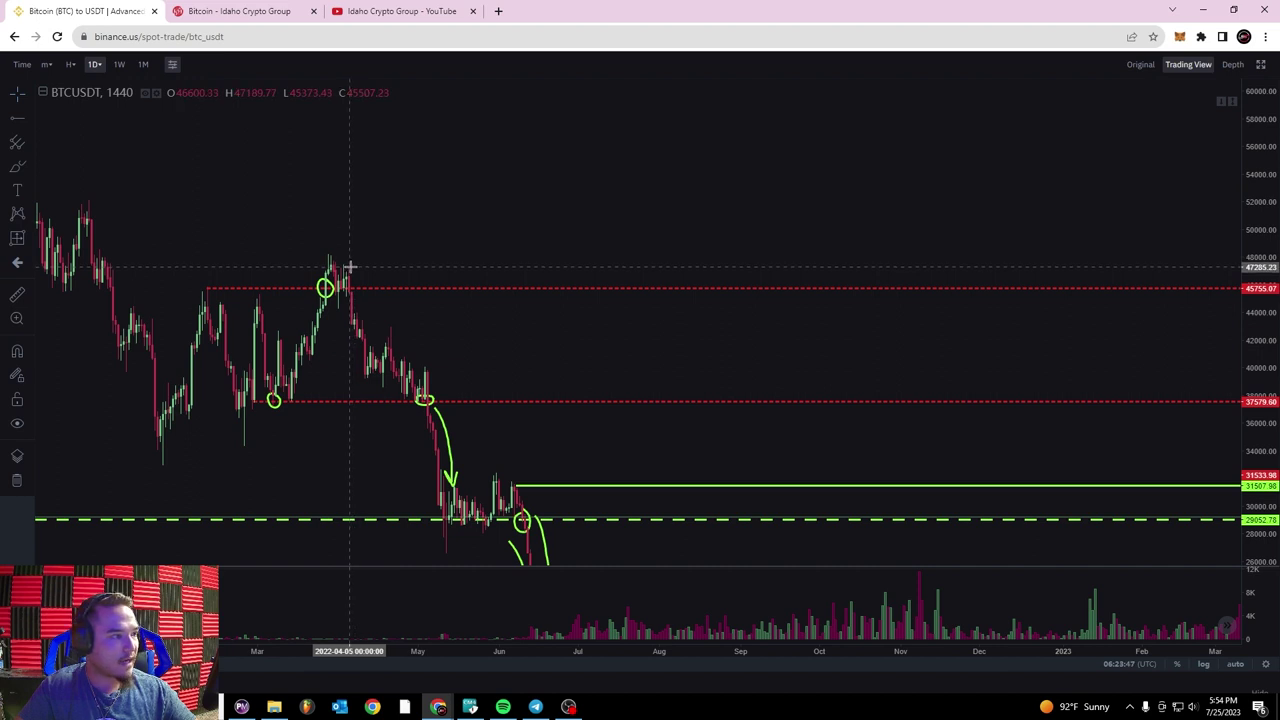
click(20, 118)
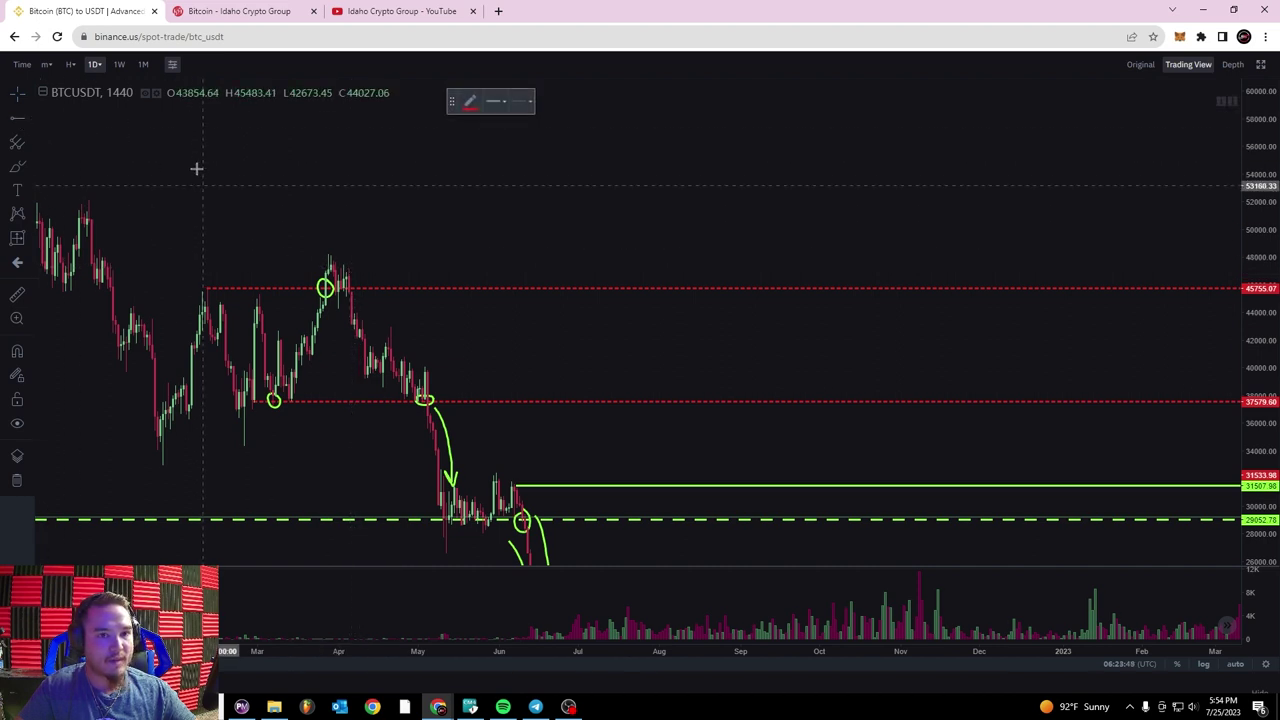
click(354, 268)
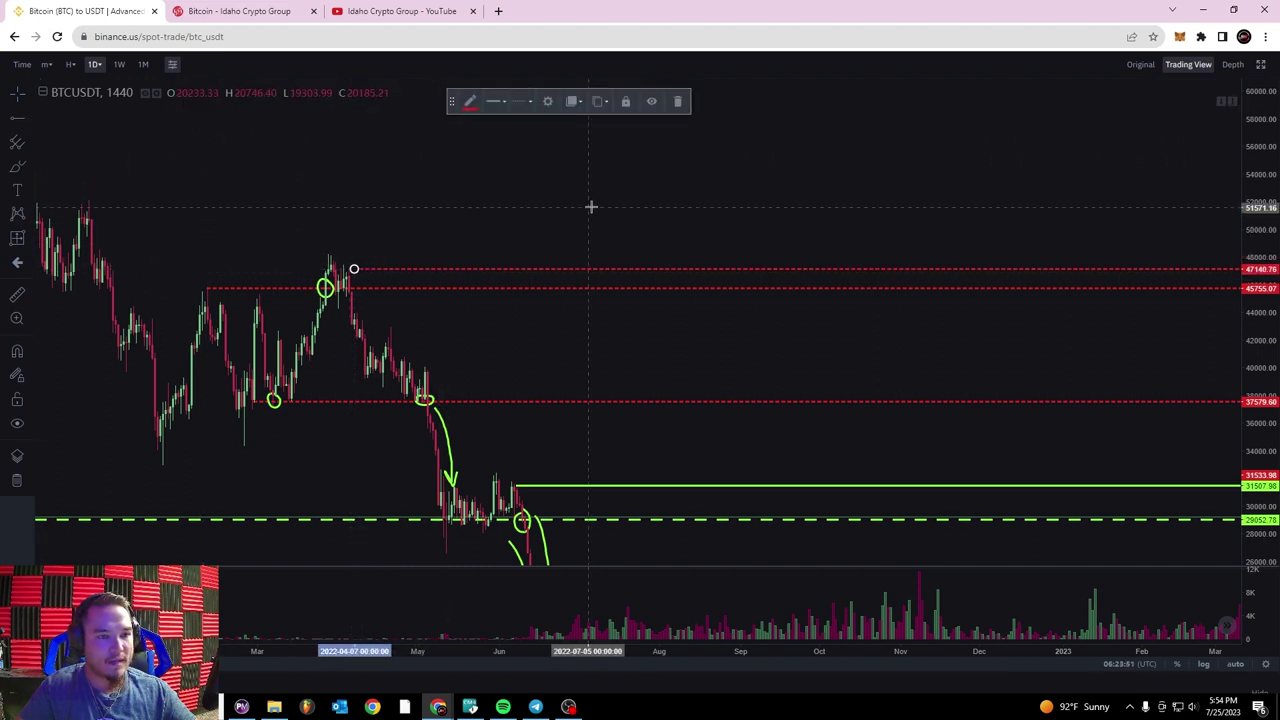
click(523, 104)
click(660, 228)
- Sketch the projected path through another 37,579.60 peak, up to two peaks between the 45,755.07 and 47,140.76 lines, and down to about 38,800
scroll(683, 234, down, 3)
drag(629, 171, 140, 165)
drag(677, 186, 376, 172)
drag(555, 172, 241, 200)
click(17, 166)
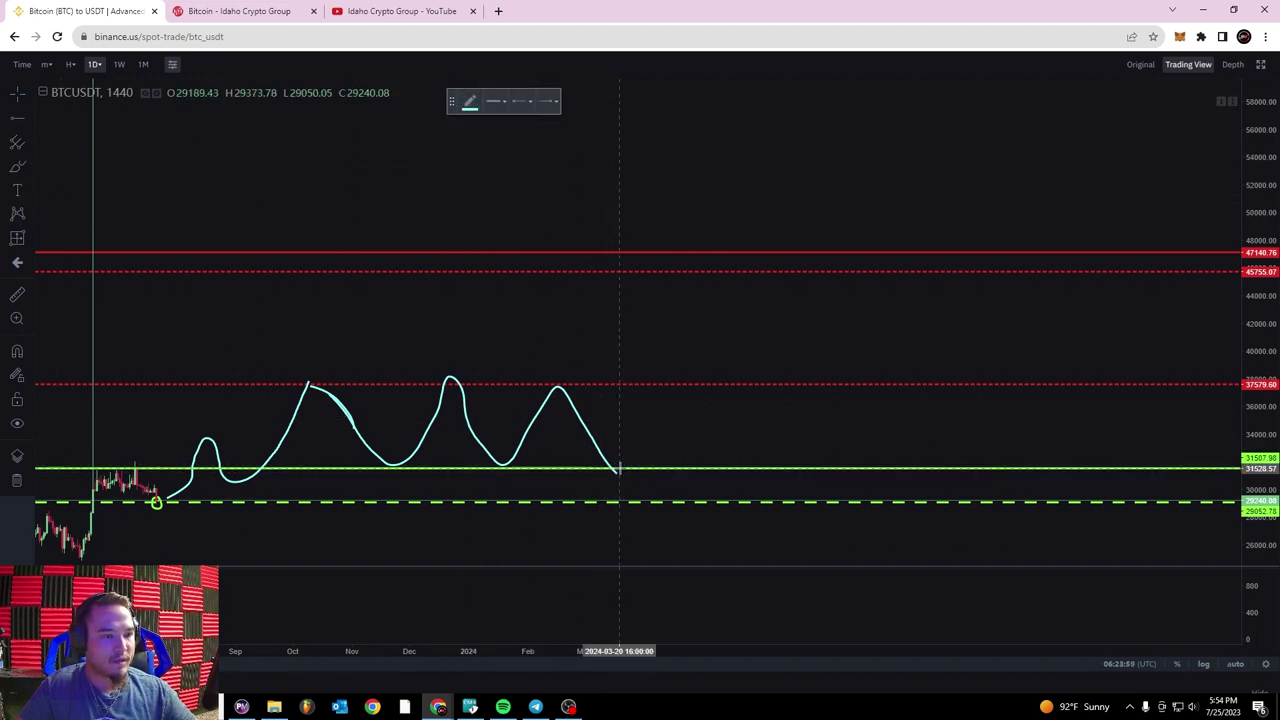
drag(620, 468, 648, 400)
drag(709, 436, 735, 461)
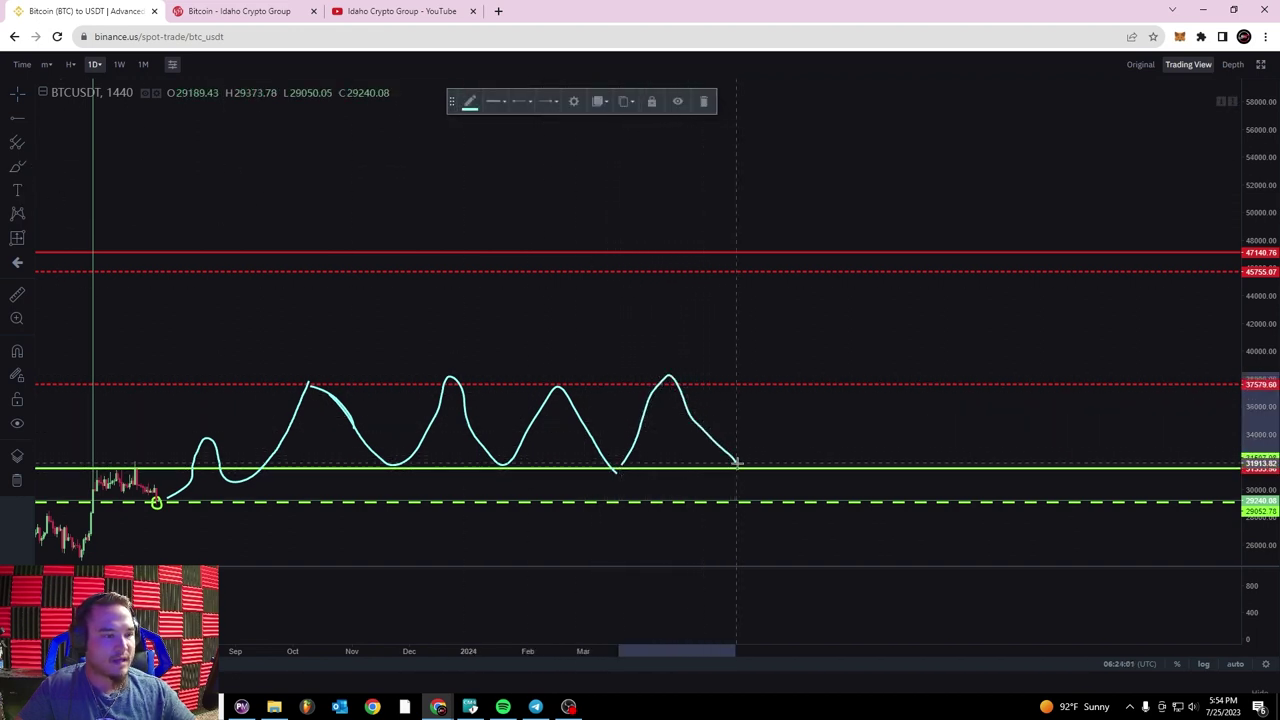
drag(775, 372, 789, 329)
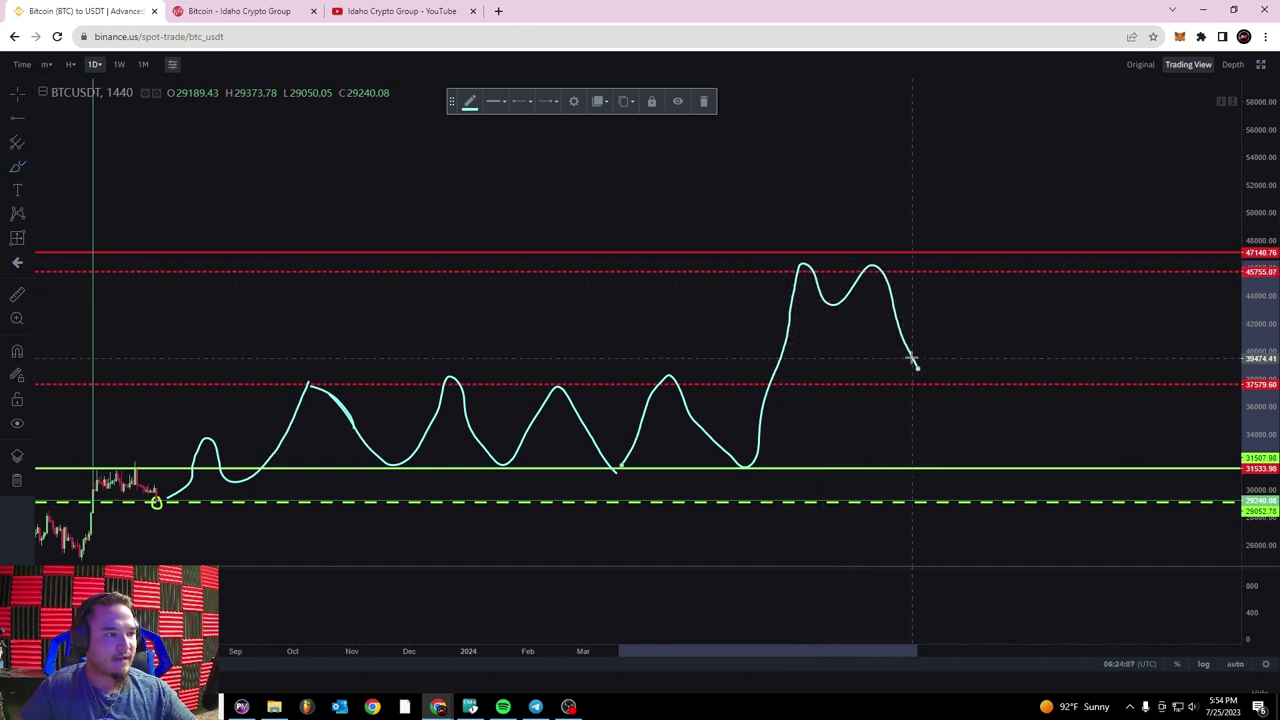
- Change the dotted red 37,579.60 line to a solid green line
click(25, 96)
click(74, 98)
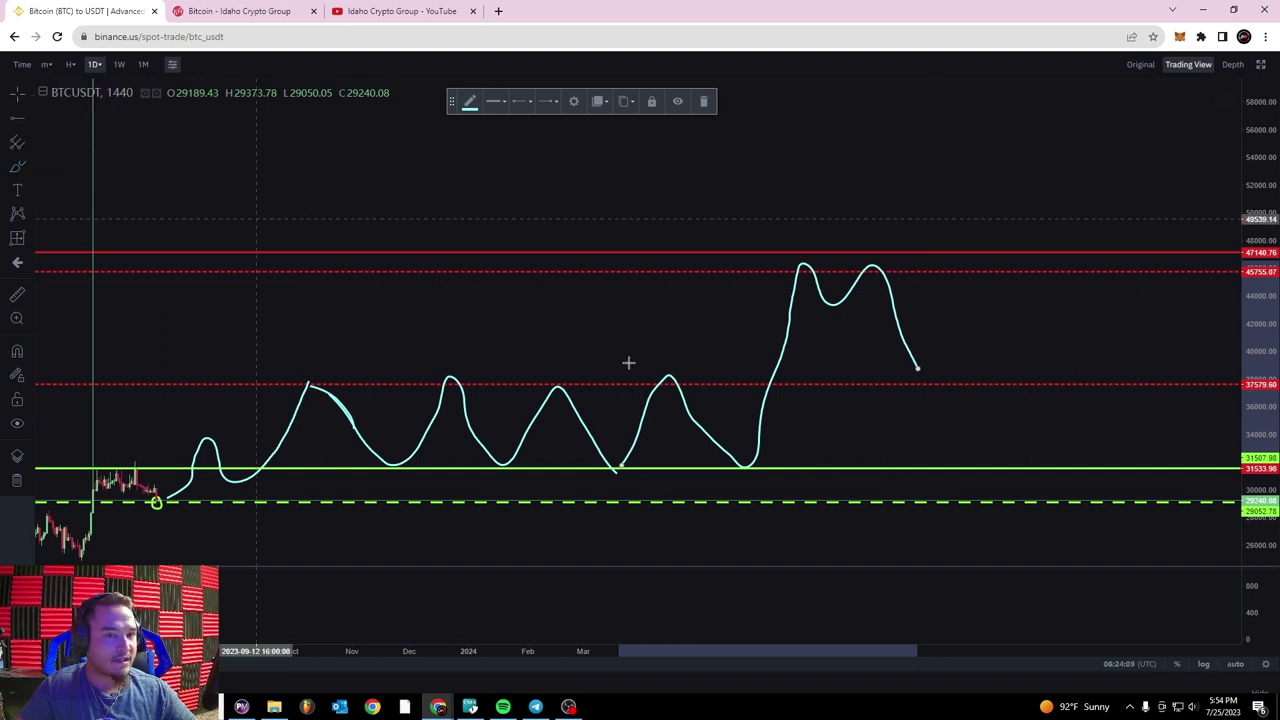
click(913, 386)
click(526, 128)
click(475, 104)
click(517, 144)
click(576, 144)
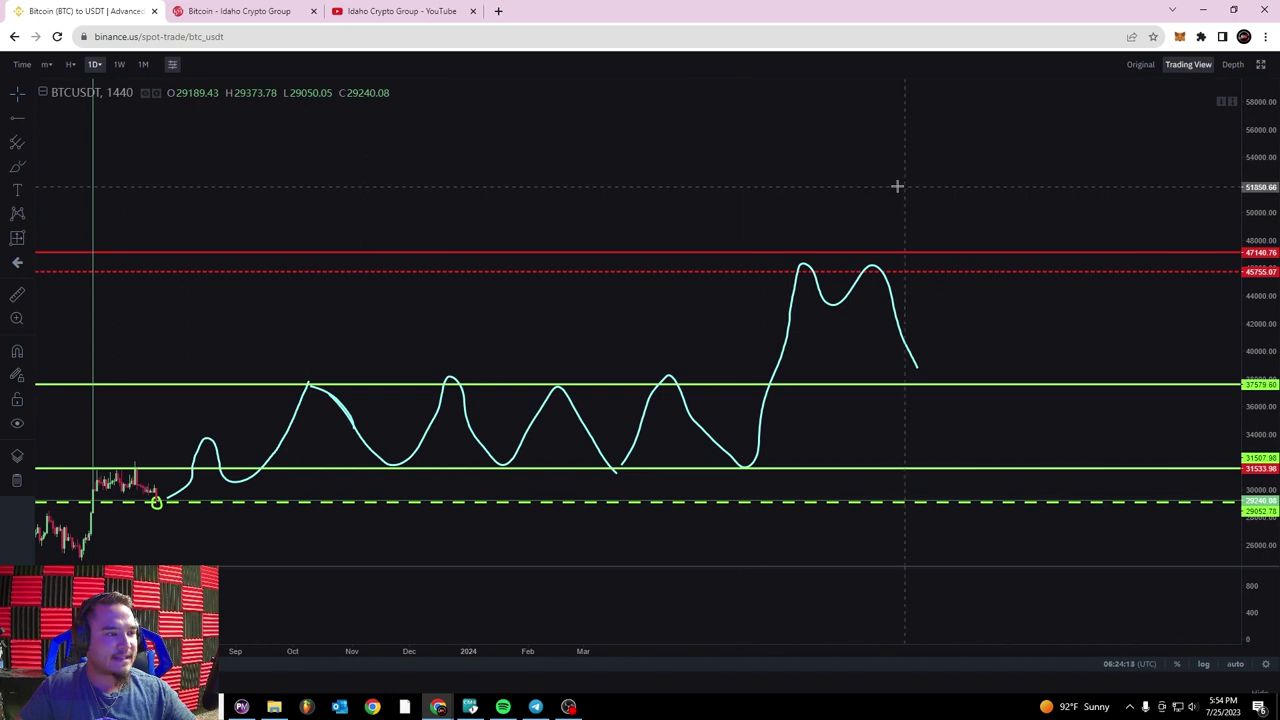
- Extend the path with two dips to the green 37,579.60 line and a peak at 45,755.07 between them, ending at the 47,140.76 line
drag(904, 187, 759, 187)
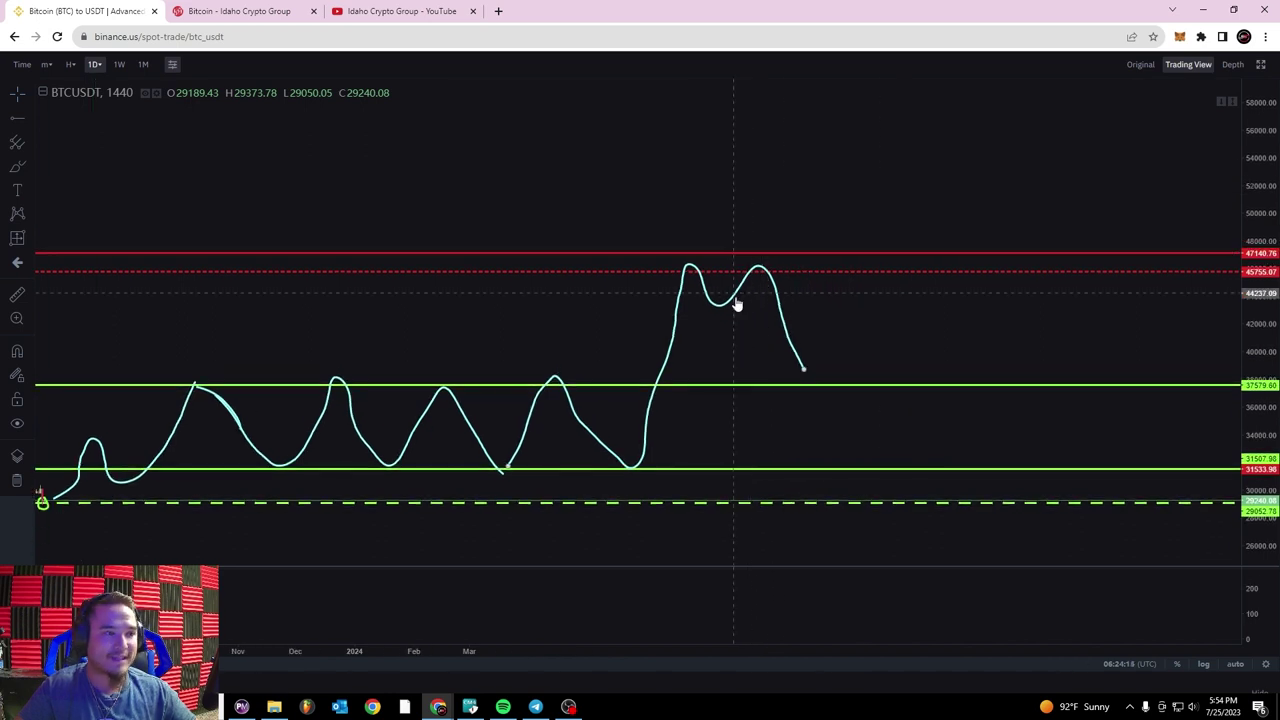
drag(798, 210, 658, 199)
drag(828, 172, 767, 160)
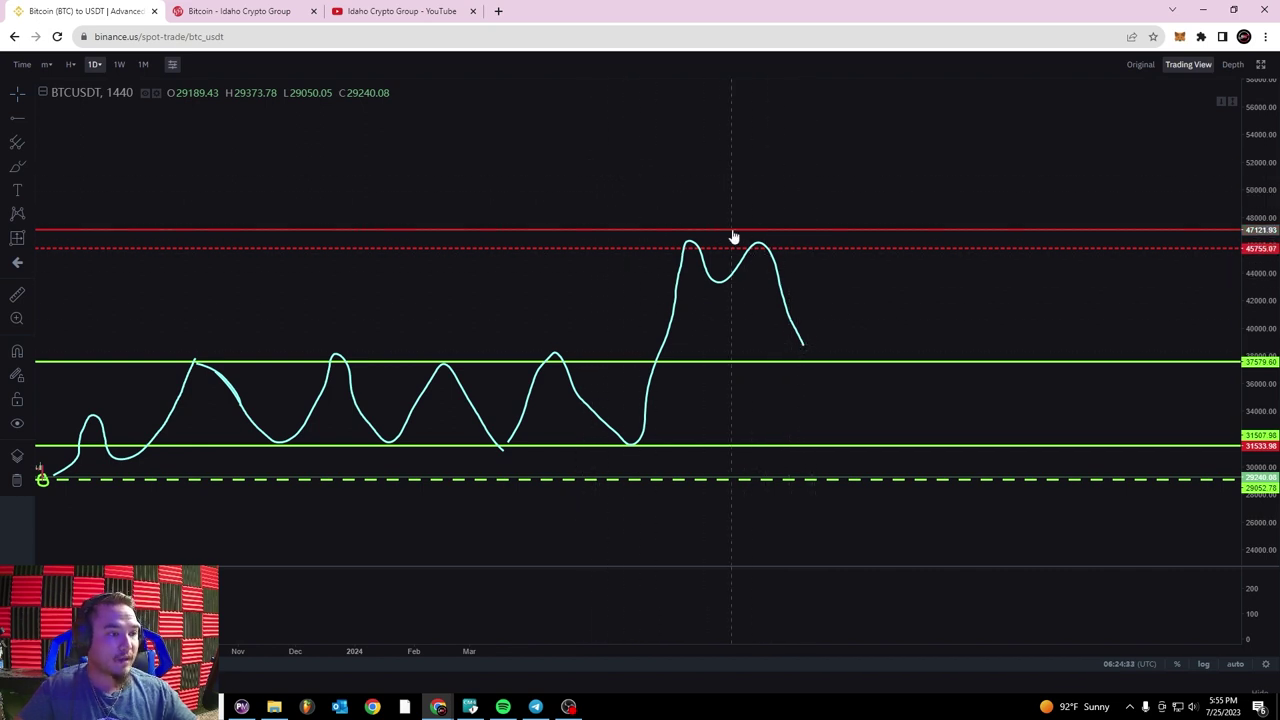
click(17, 166)
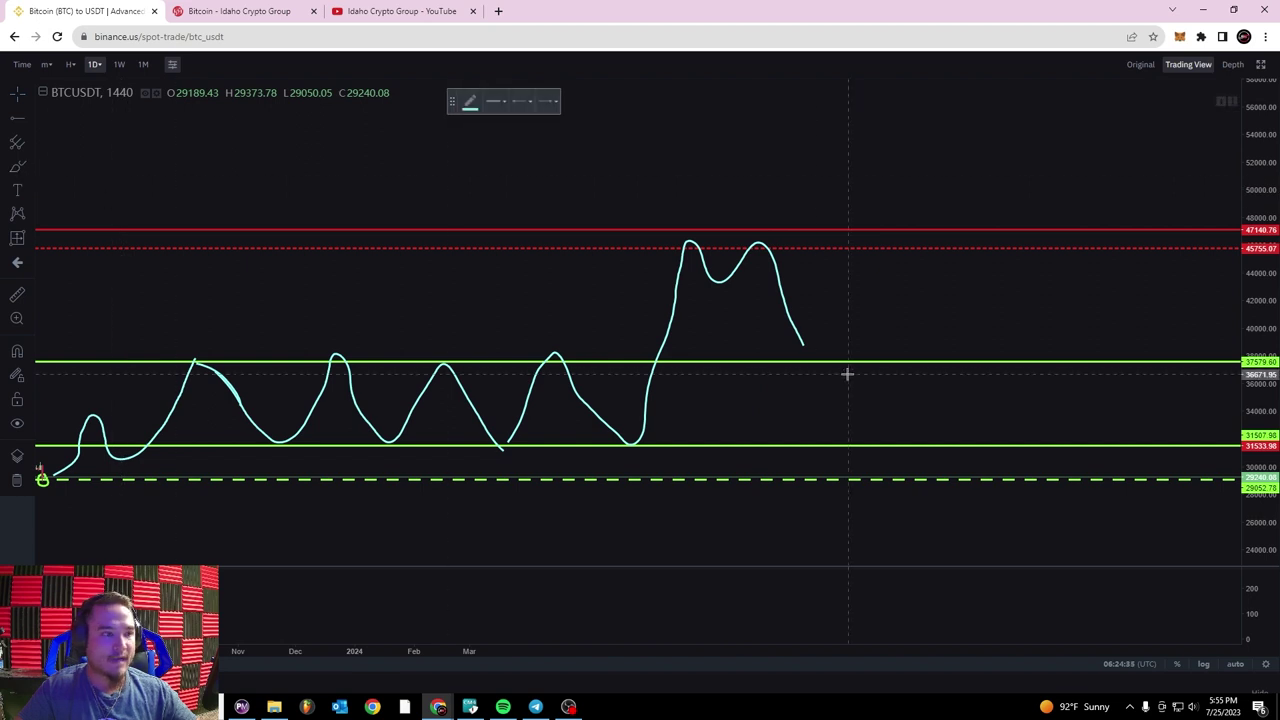
mouse_move(801, 345)
mouse_down()
mouse_move(851, 344)
mouse_move(883, 257)
mouse_move(911, 283)
mouse_move(945, 360)
mouse_move(981, 230)
mouse_up()
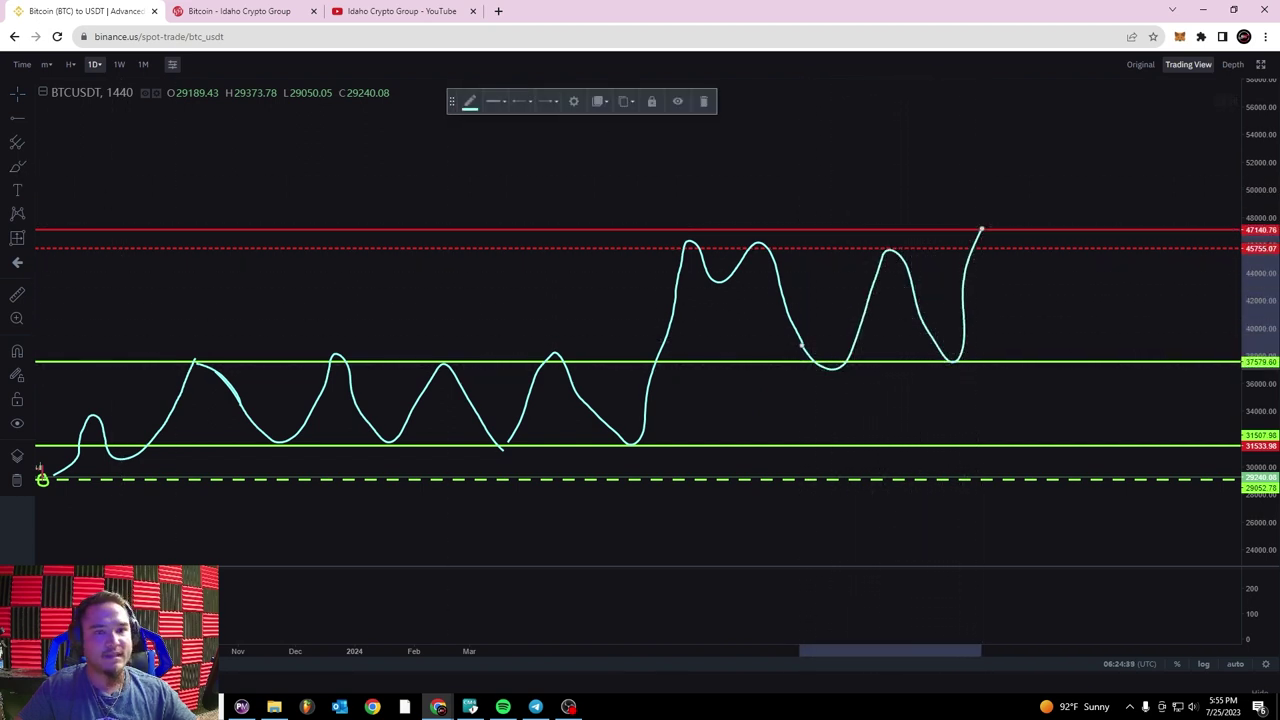
- Add a red horizontal ray at 54,489.89 and sketch the path rising from the 47,140.76 line to a peak just above it
click(17, 117)
click(50, 127)
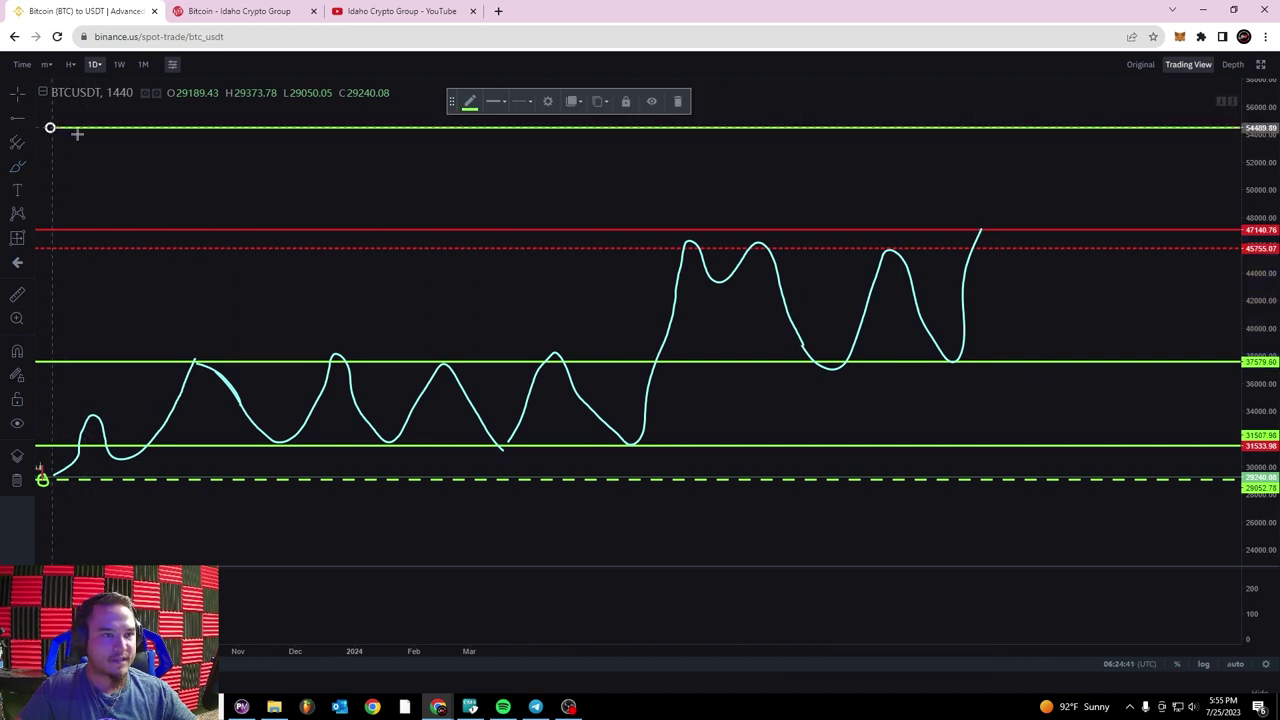
click(470, 102)
click(478, 139)
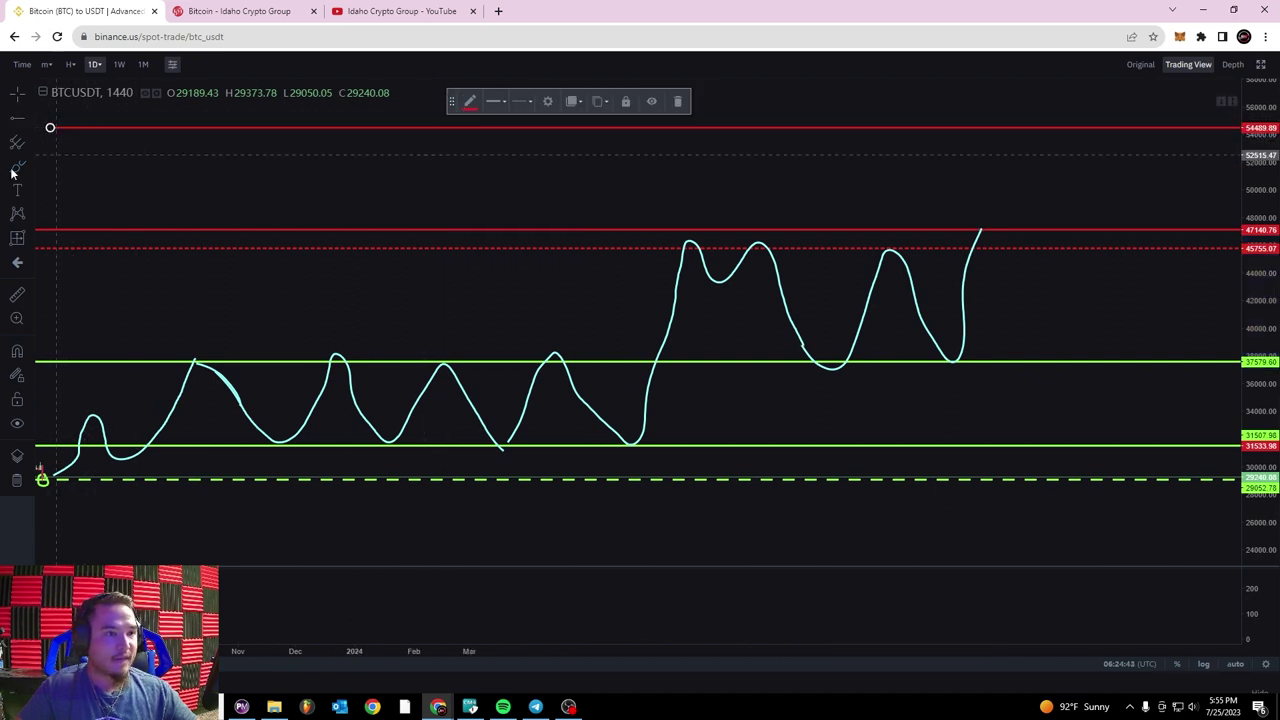
click(17, 166)
mouse_move(980, 230)
mouse_down()
mouse_move(1034, 114)
mouse_move(1048, 145)
mouse_up()
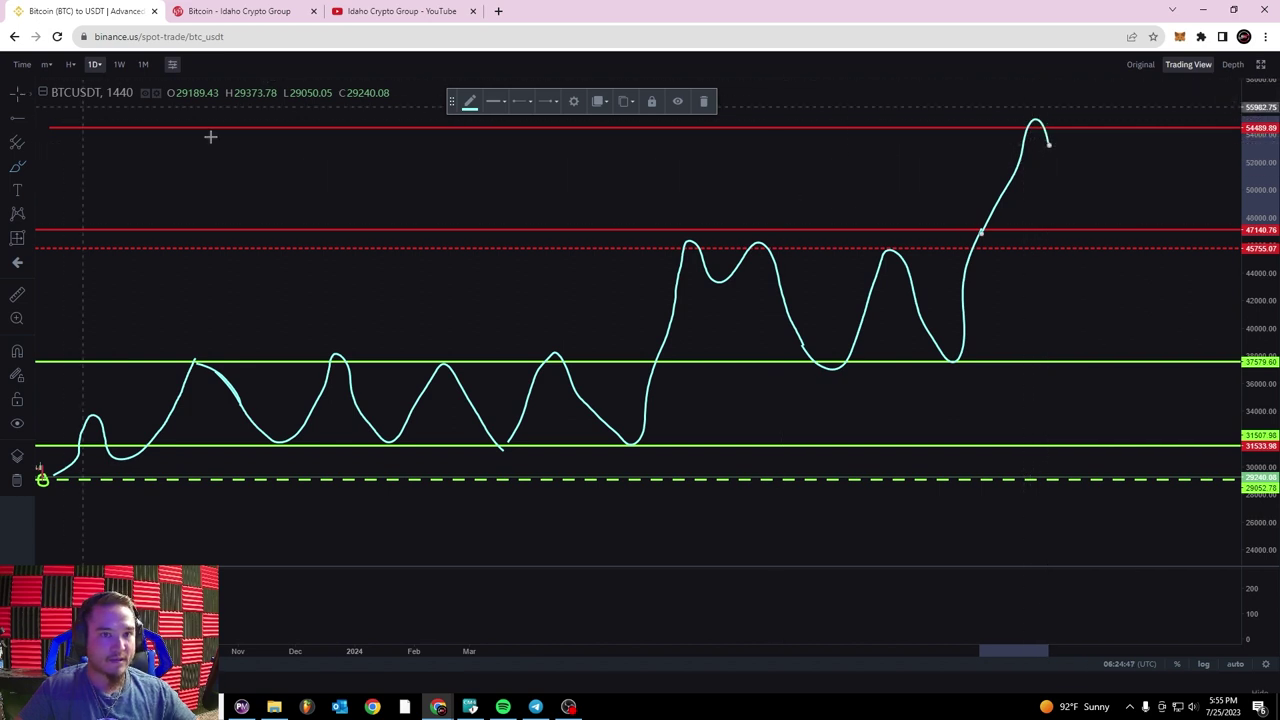
- Recolour the red 47,140.76 line green
click(1046, 235)
click(469, 103)
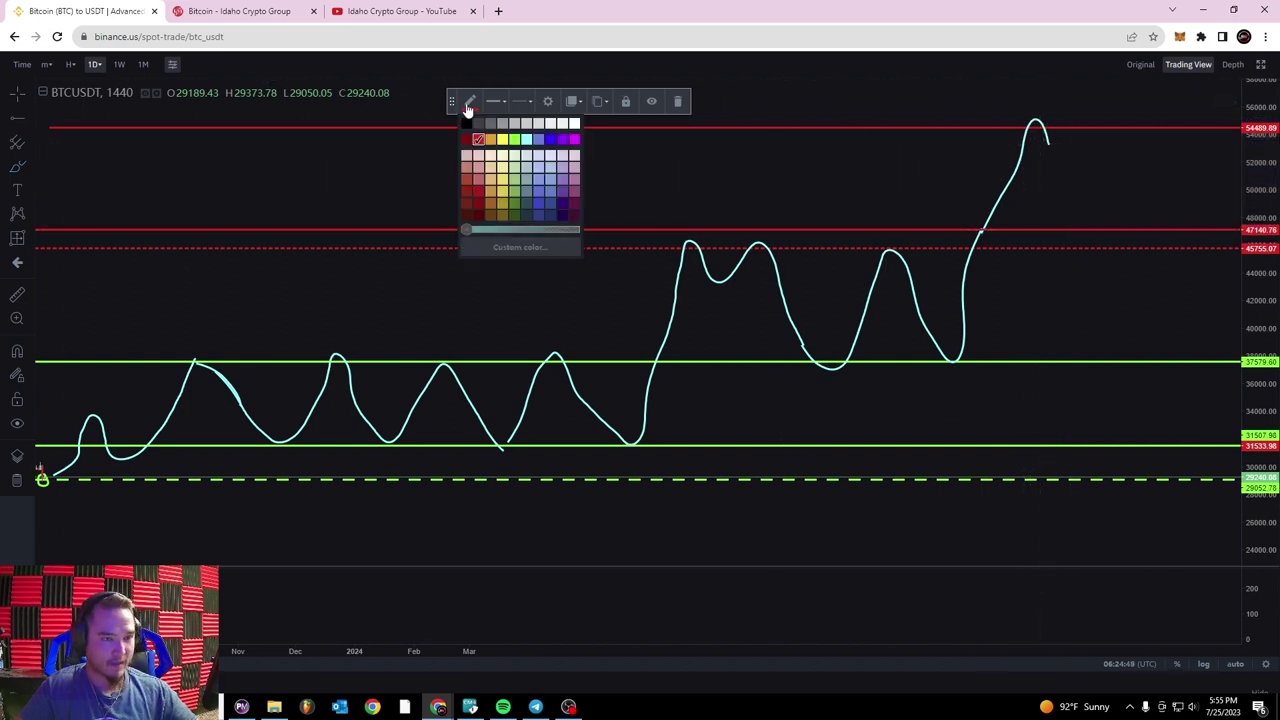
click(511, 141)
- Sketch the path falling from the 54,489.89 peak to just below the 37,579.60 line and rebounding to about 42,000
scroll(1134, 180, down, 2)
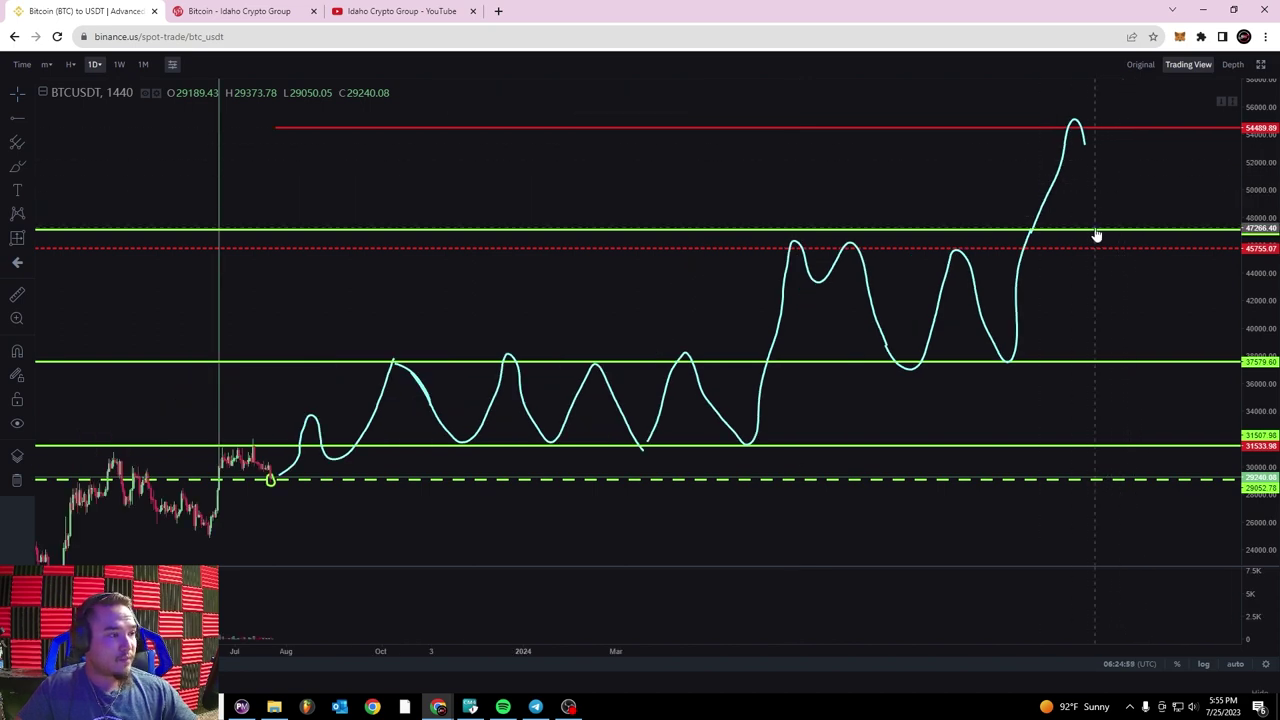
mouse_move(1147, 224)
mouse_down()
mouse_move(955, 190)
mouse_move(926, 248)
mouse_move(965, 368)
mouse_move(988, 306)
mouse_up()
click(911, 186)
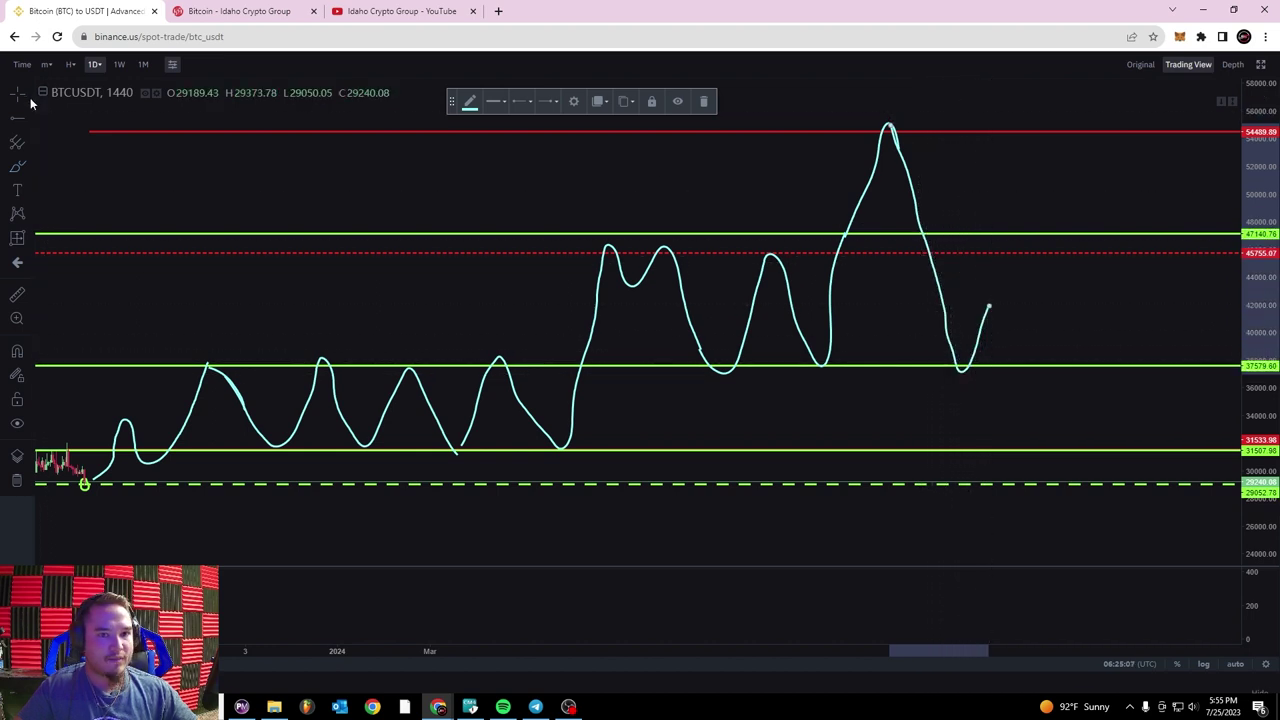
- Change the 47,140.76 line to red with a dotted line style
click(1117, 236)
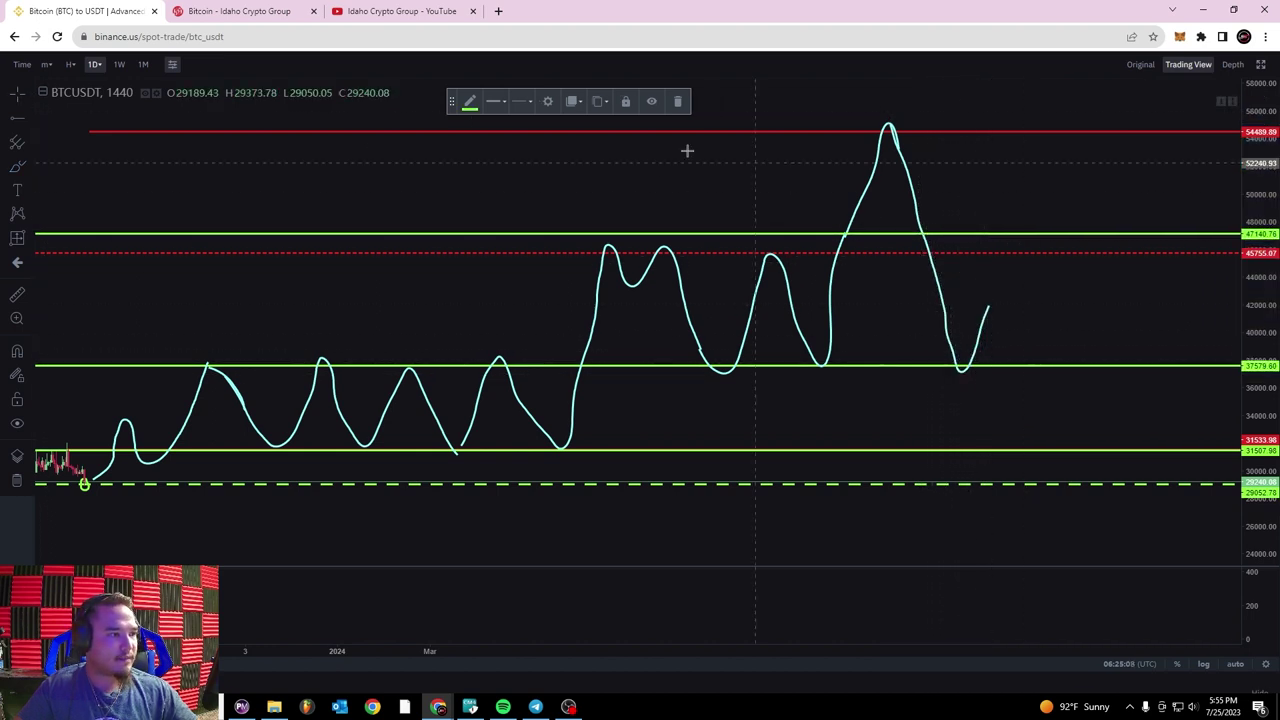
click(472, 106)
click(484, 141)
click(524, 101)
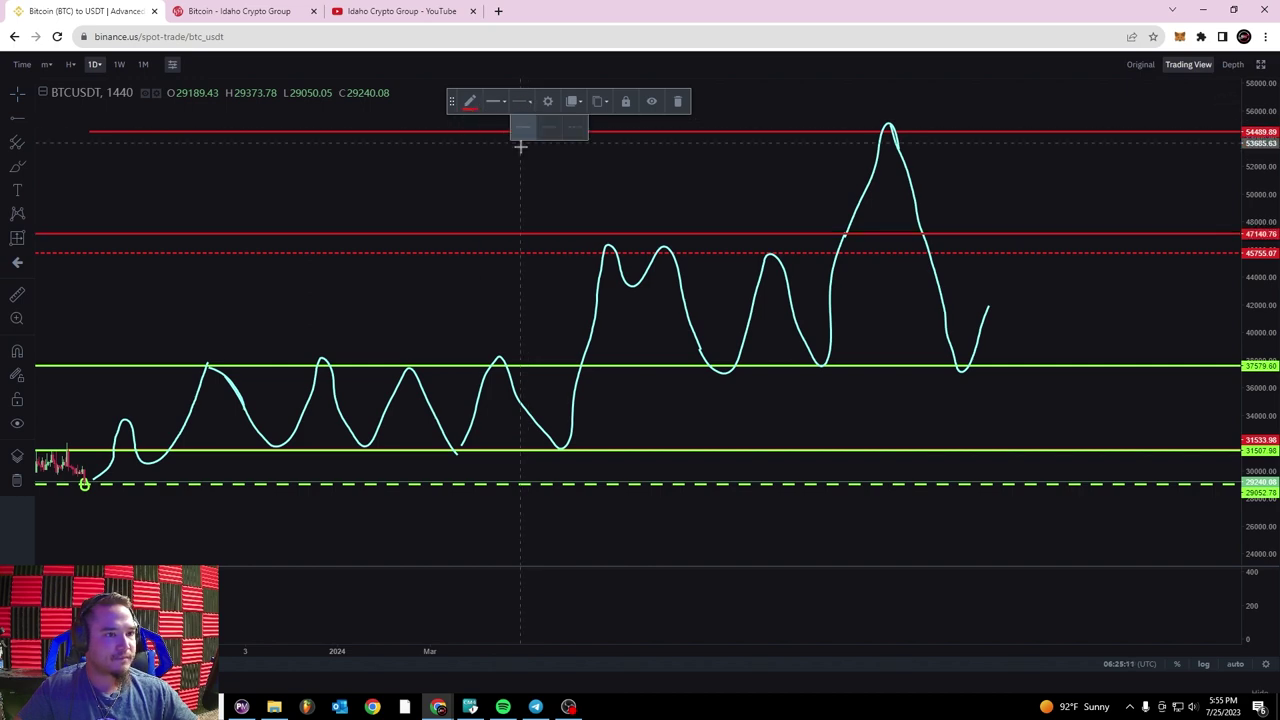
click(535, 141)
- Examine the whole projected path and its levels against the price history since 2020, including the 68,942.24 high
scroll(657, 180, down, 5)
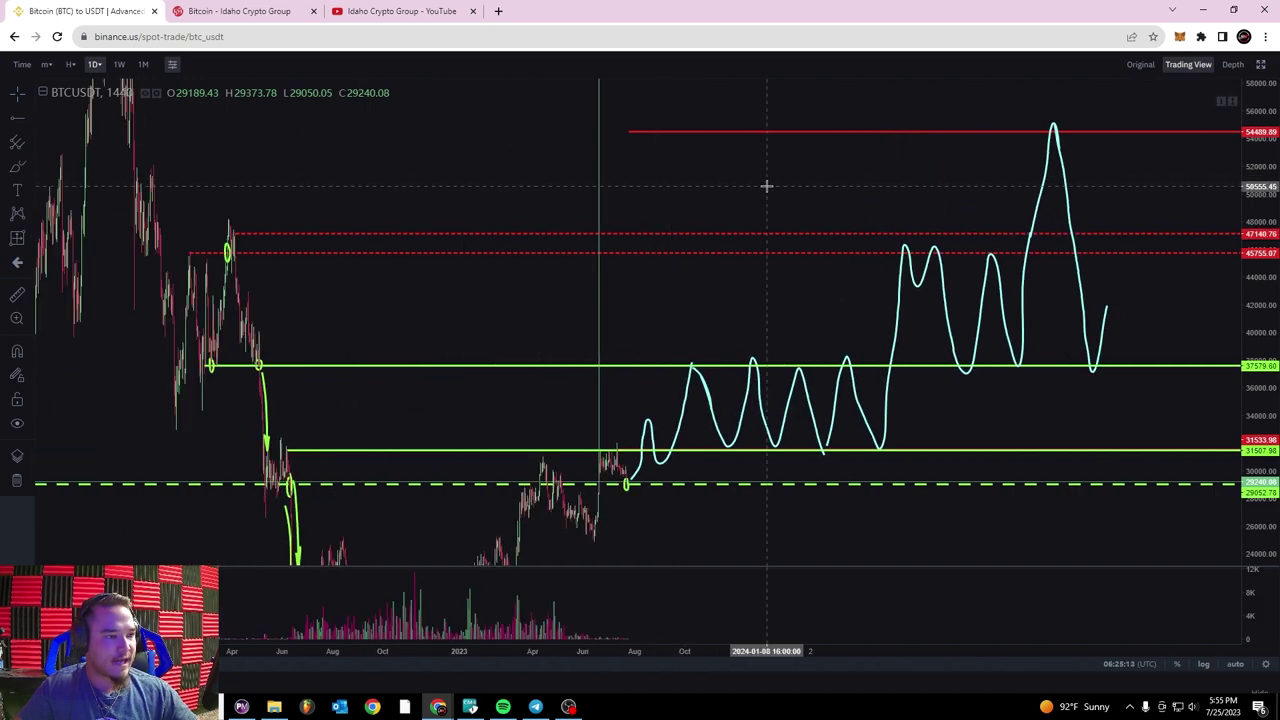
scroll(1074, 194, down, 3)
scroll(1094, 186, down, 2)
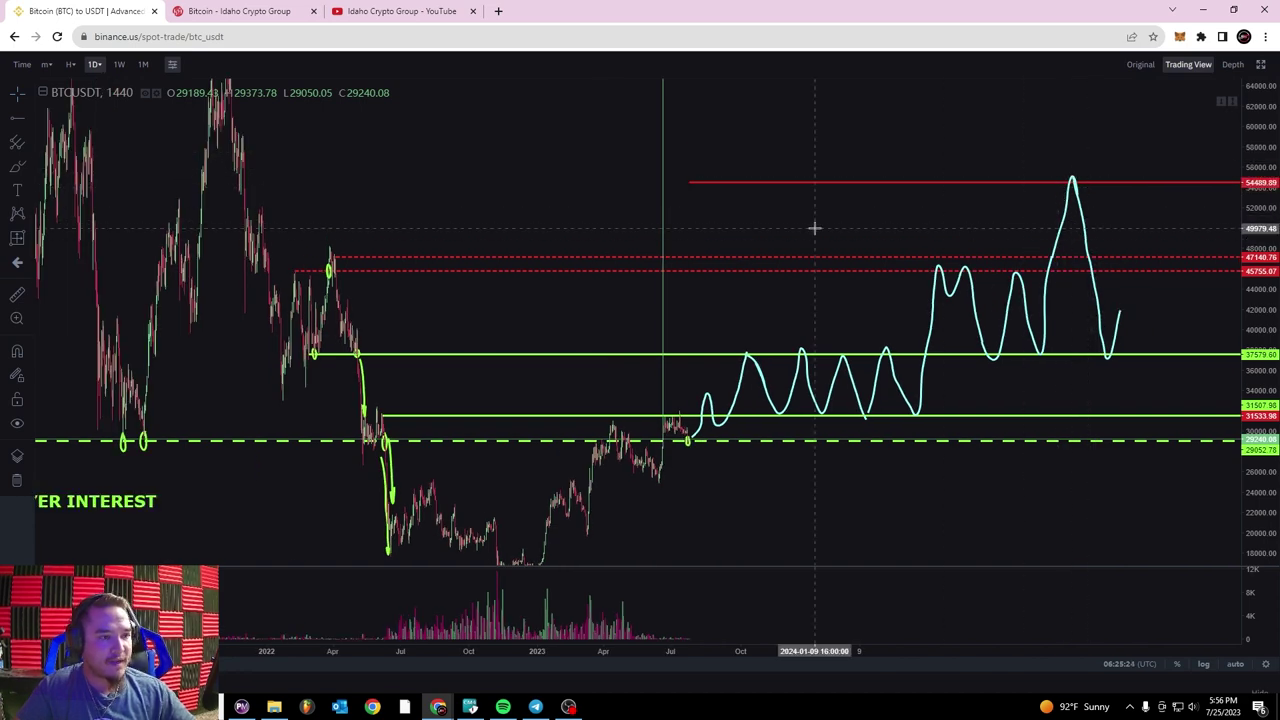
drag(1251, 124, 1249, 314)
scroll(877, 208, down, 1)
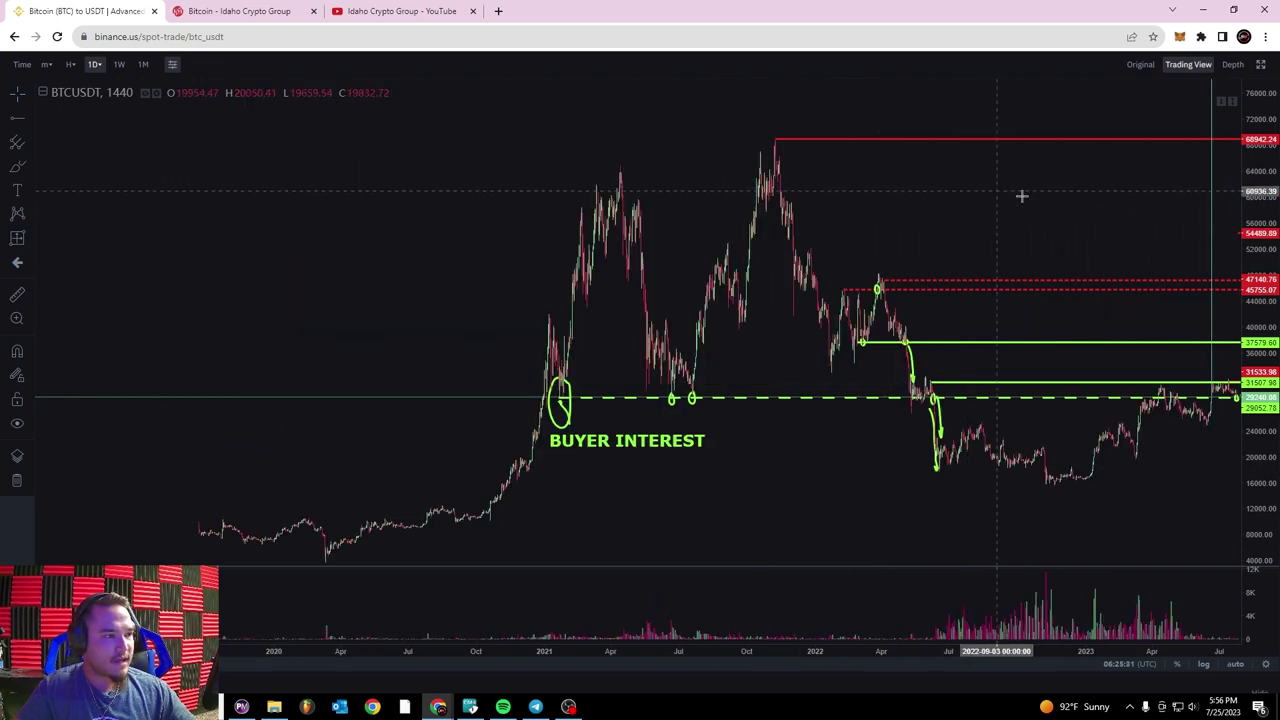
drag(1050, 220, 683, 217)
drag(1006, 196, 706, 205)
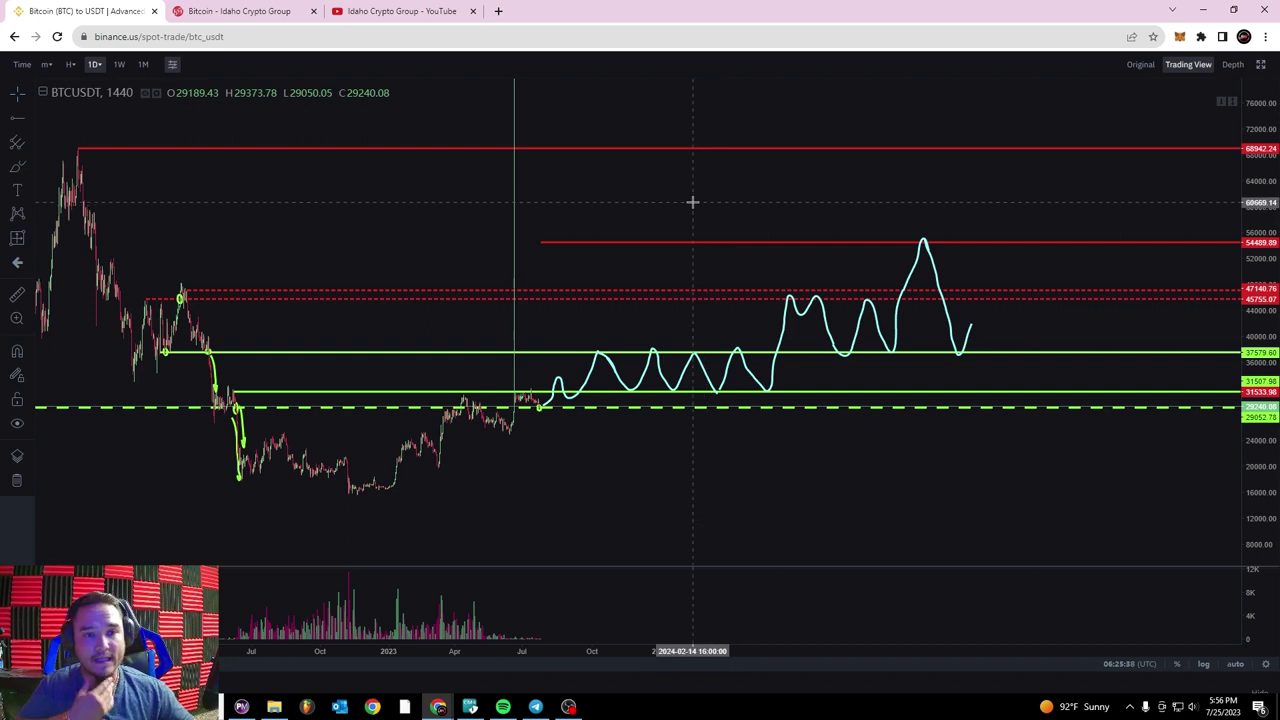
- View the marked levels on the 1W interval and on the 1H interval
click(118, 65)
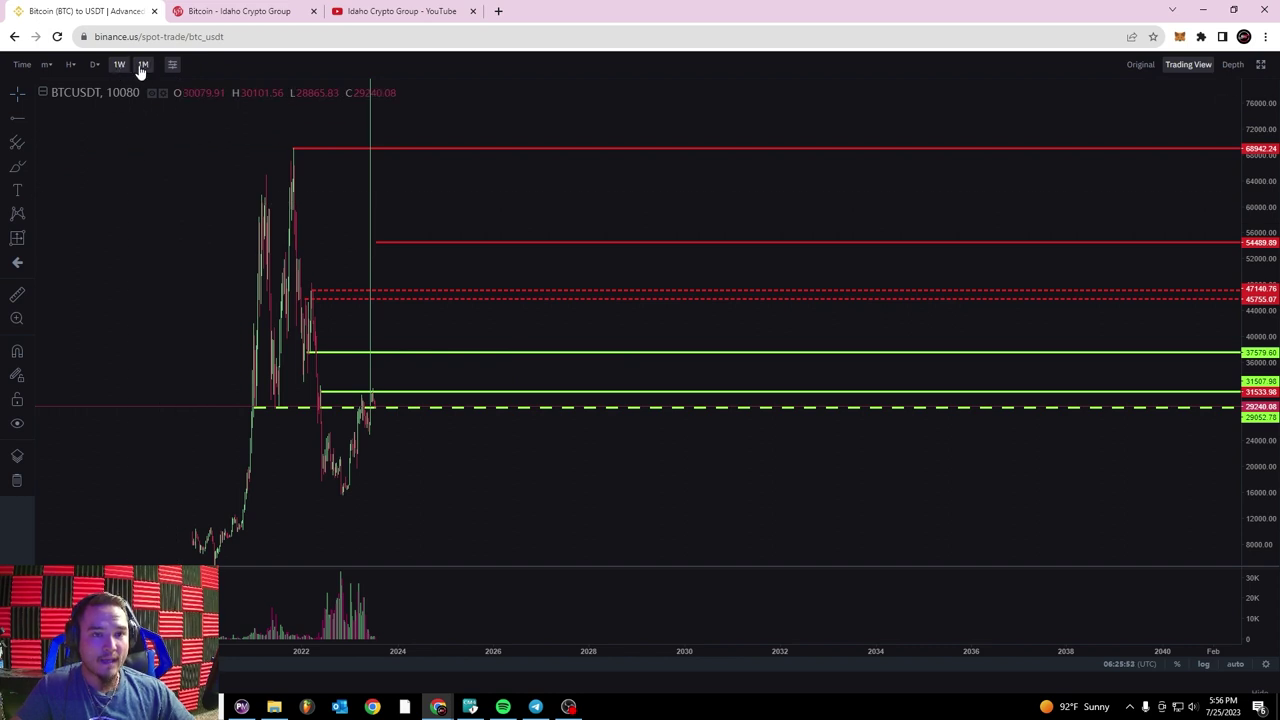
drag(129, 171, 629, 220)
scroll(408, 224, up, 2)
mouse_move(70, 64)
click(70, 87)
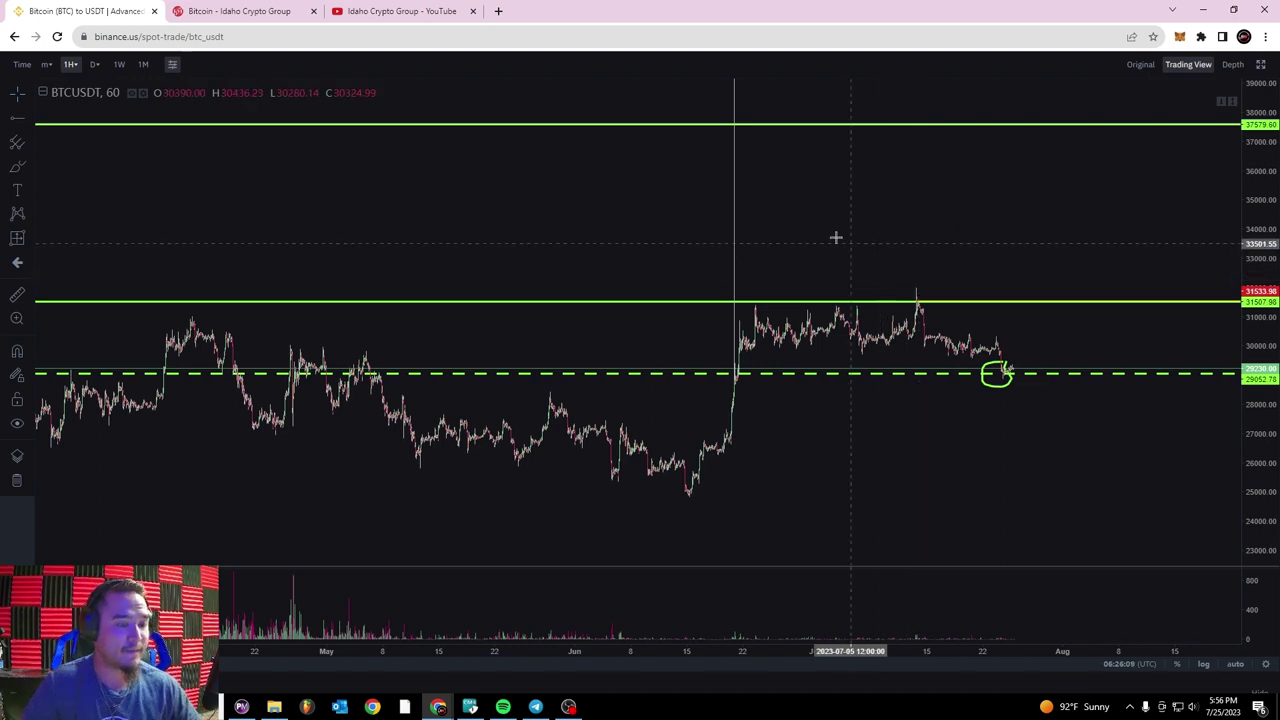
- Switch the chart to the 1W interval and examine how the marked levels line up with the full price history
click(119, 64)
drag(1272, 350, 1264, 472)
drag(1249, 266, 1228, 422)
scroll(948, 371, up, 8)
drag(1254, 243, 1234, 446)
scroll(760, 364, up, 3)
drag(622, 420, 922, 437)
scroll(800, 425, up, 3)
scroll(620, 418, up, 2)
drag(530, 419, 671, 398)
scroll(671, 398, up, 3)
drag(592, 381, 788, 395)
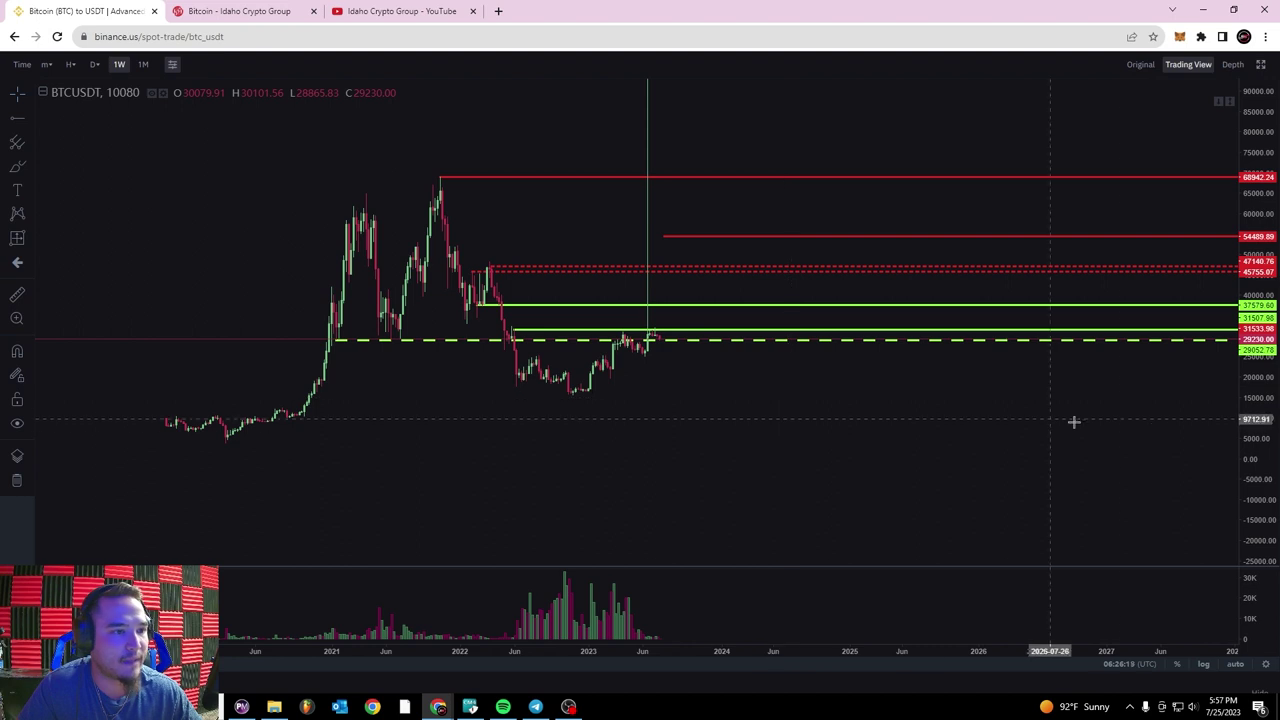
drag(1269, 494, 1271, 434)
drag(656, 242, 614, 294)
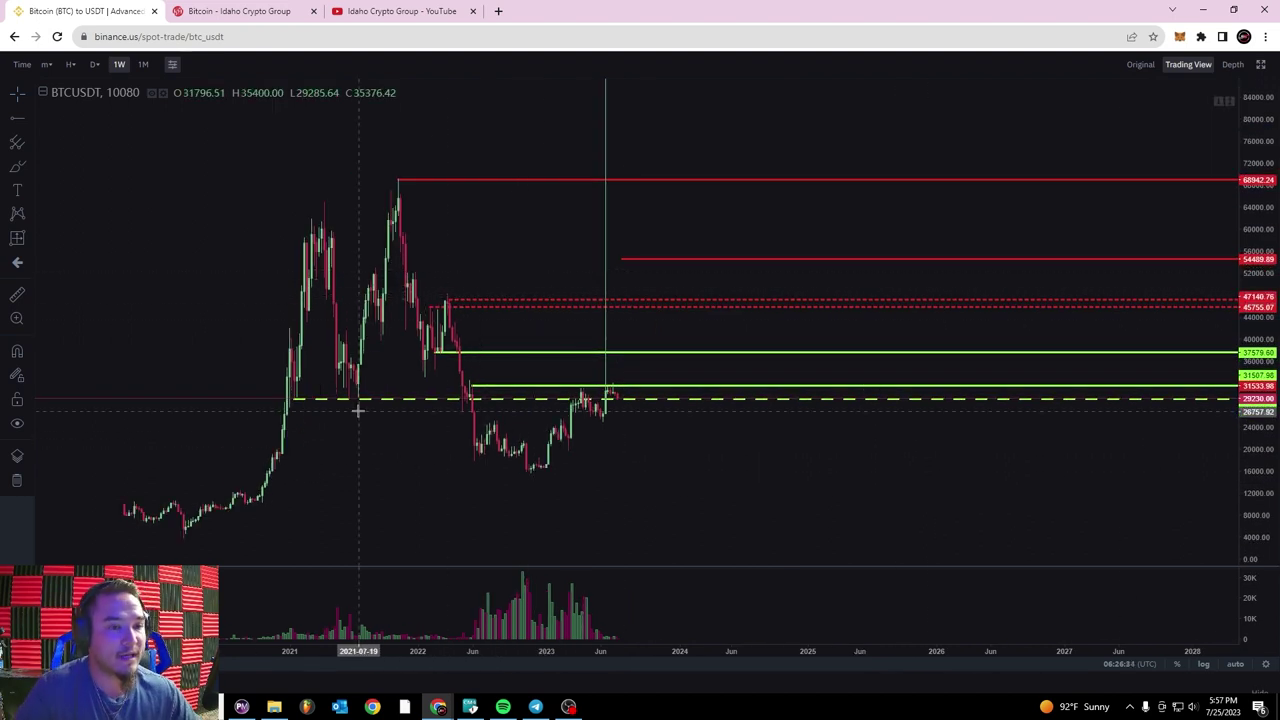
scroll(391, 251, up, 1)
drag(391, 251, 517, 246)
scroll(513, 252, up, 2)
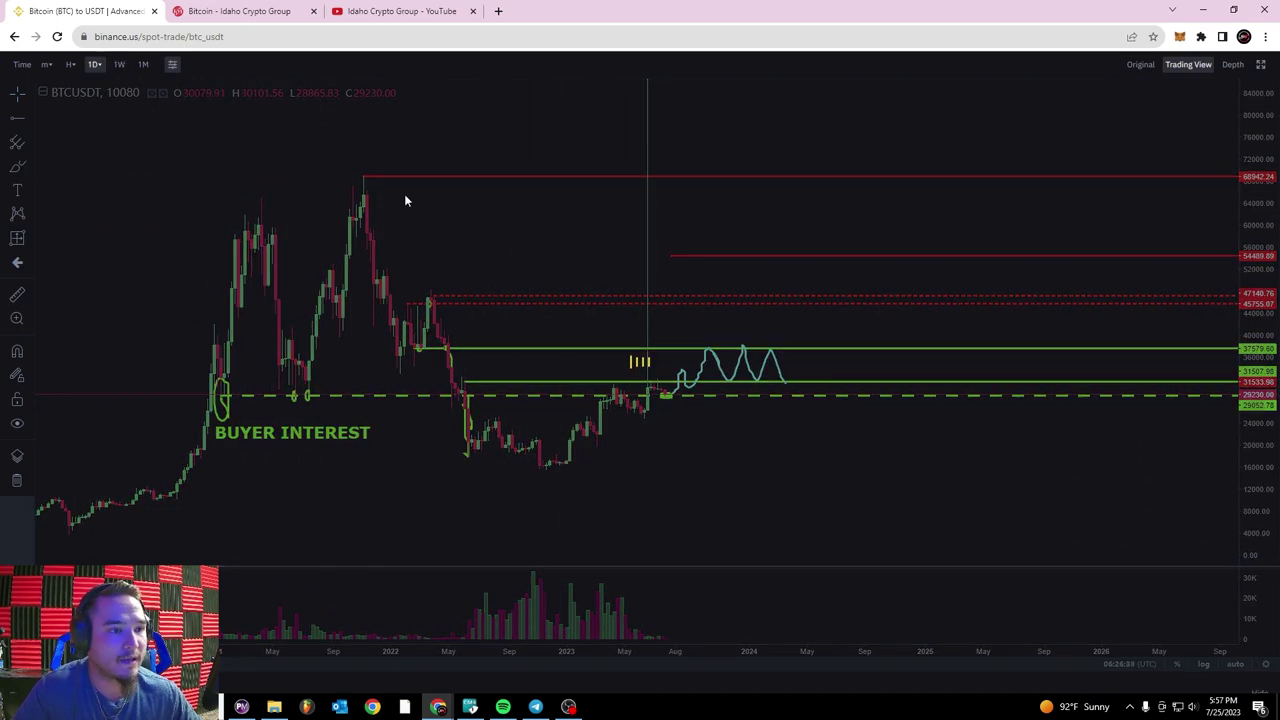
- Examine the marked levels and the projected path on the 1D interval, from the 2021 buyer-interest area to early 2024
scroll(603, 281, down, 10)
scroll(623, 283, down, 2)
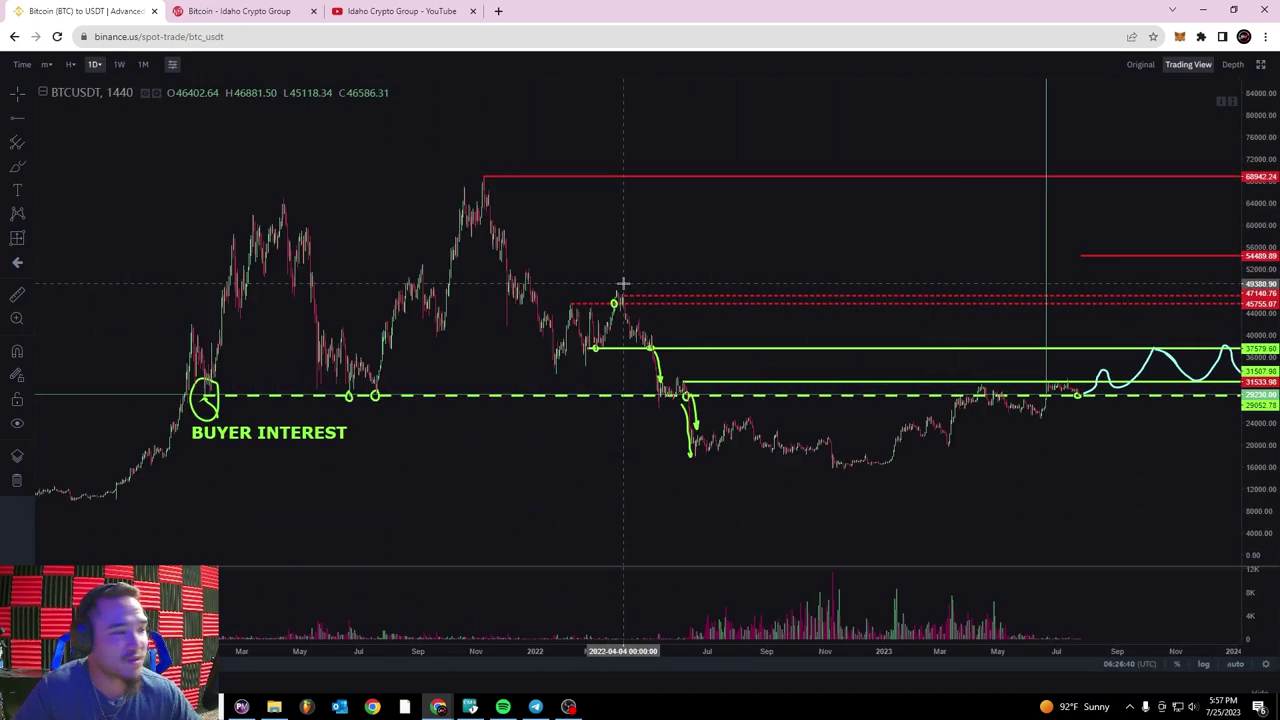
drag(1260, 486, 1260, 434)
drag(1175, 470, 1038, 467)
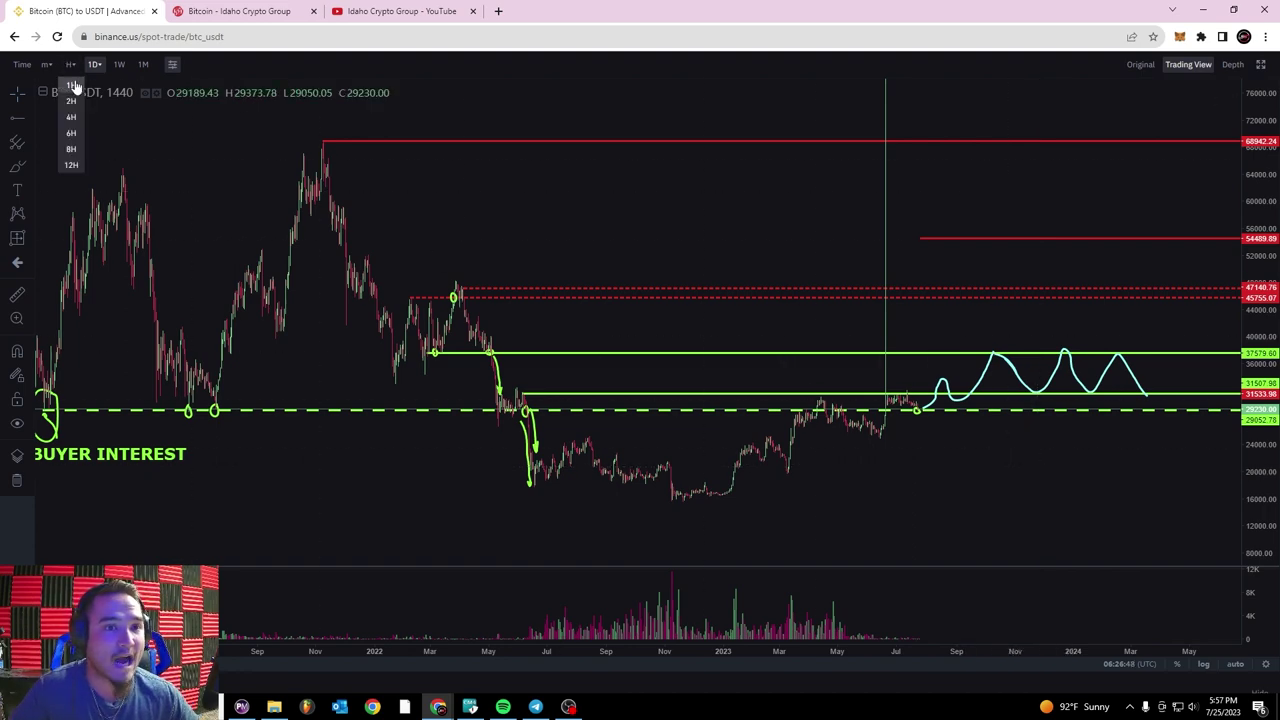
- Switch the chart to the 1H interval and examine the March–July 2023 price around the 29,052.78 and 31,507.98 levels
click(74, 87)
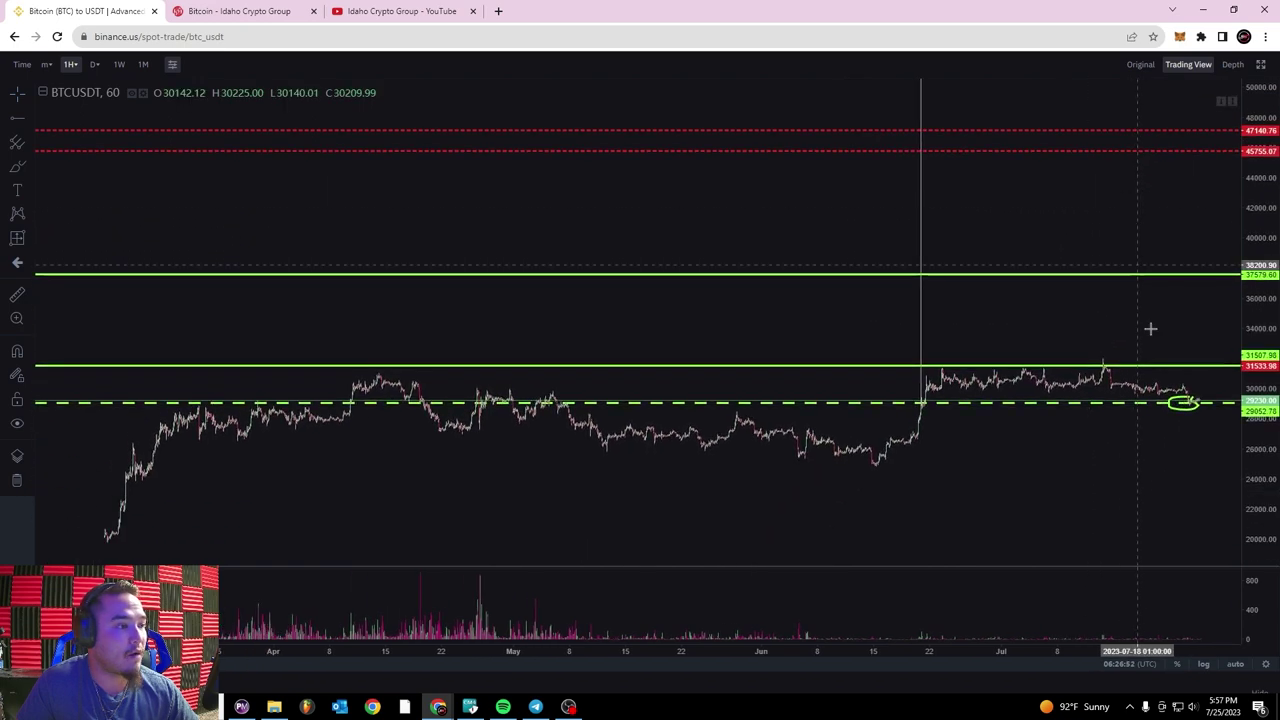
drag(1266, 476, 1266, 394)
drag(1118, 487, 1173, 373)
drag(790, 430, 883, 407)
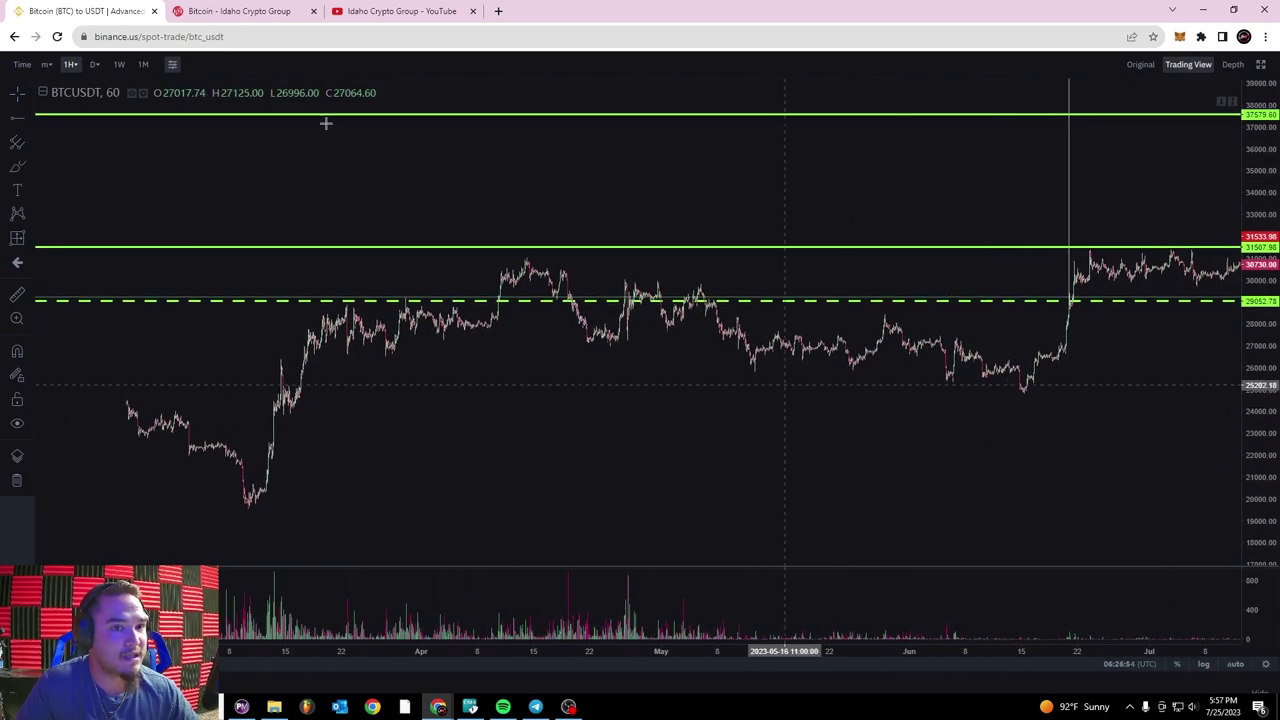
- Switch the chart to the 15m and 5m intervals and examine the late June–July 2023 price between the 29,052.78 and 31,507.98 levels
click(46, 64)
click(47, 133)
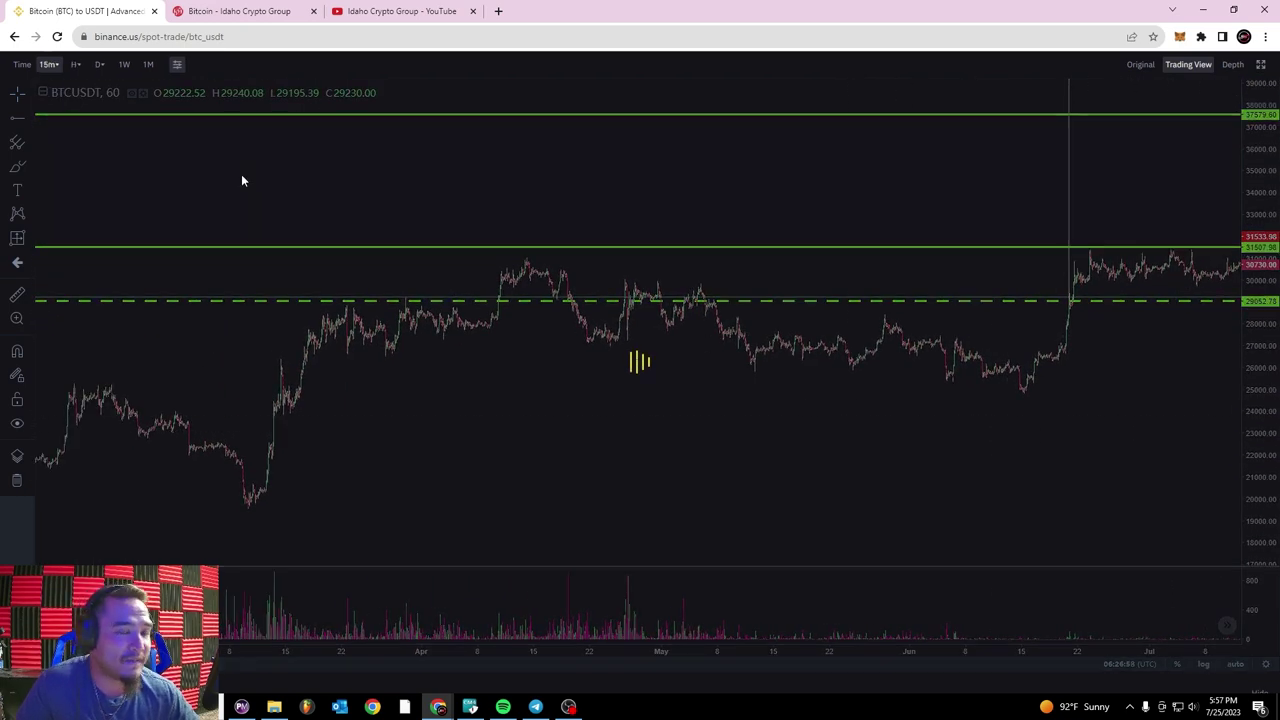
click(50, 66)
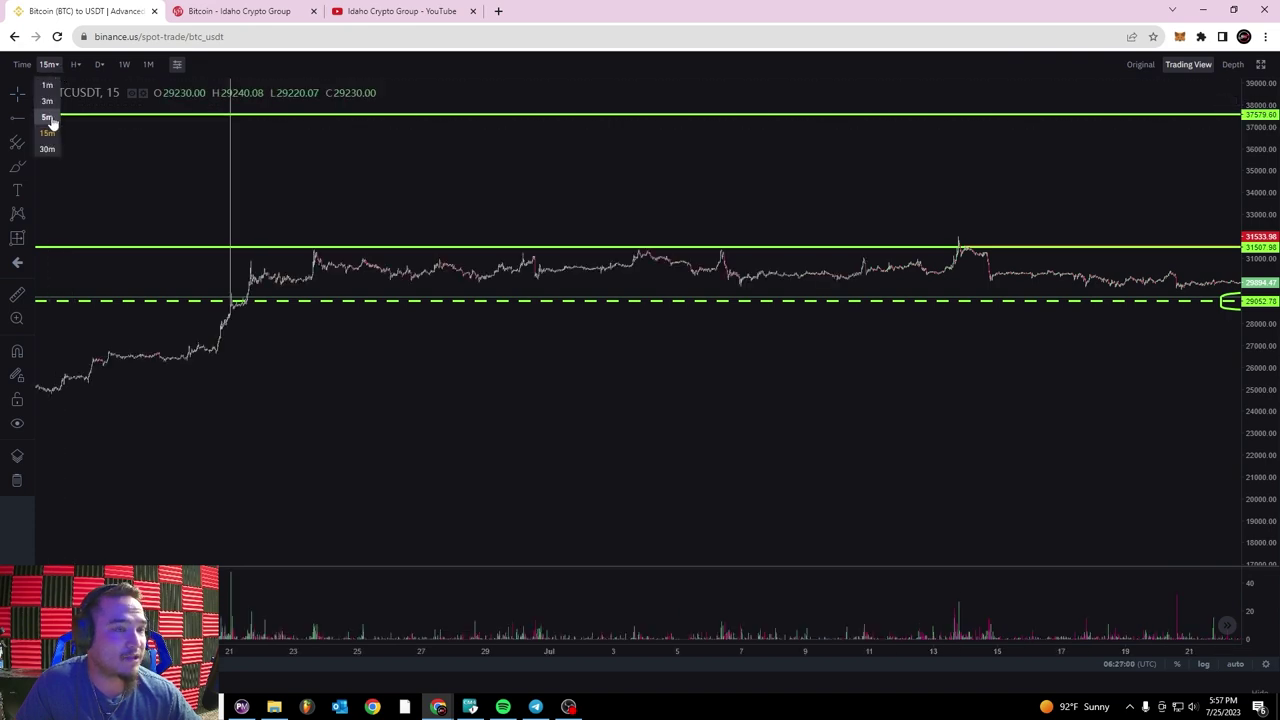
click(47, 117)
drag(1271, 517, 1246, 211)
drag(690, 160, 957, 157)
drag(589, 189, 764, 195)
drag(402, 185, 628, 209)
scroll(627, 209, left, 10)
scroll(710, 209, left, 3)
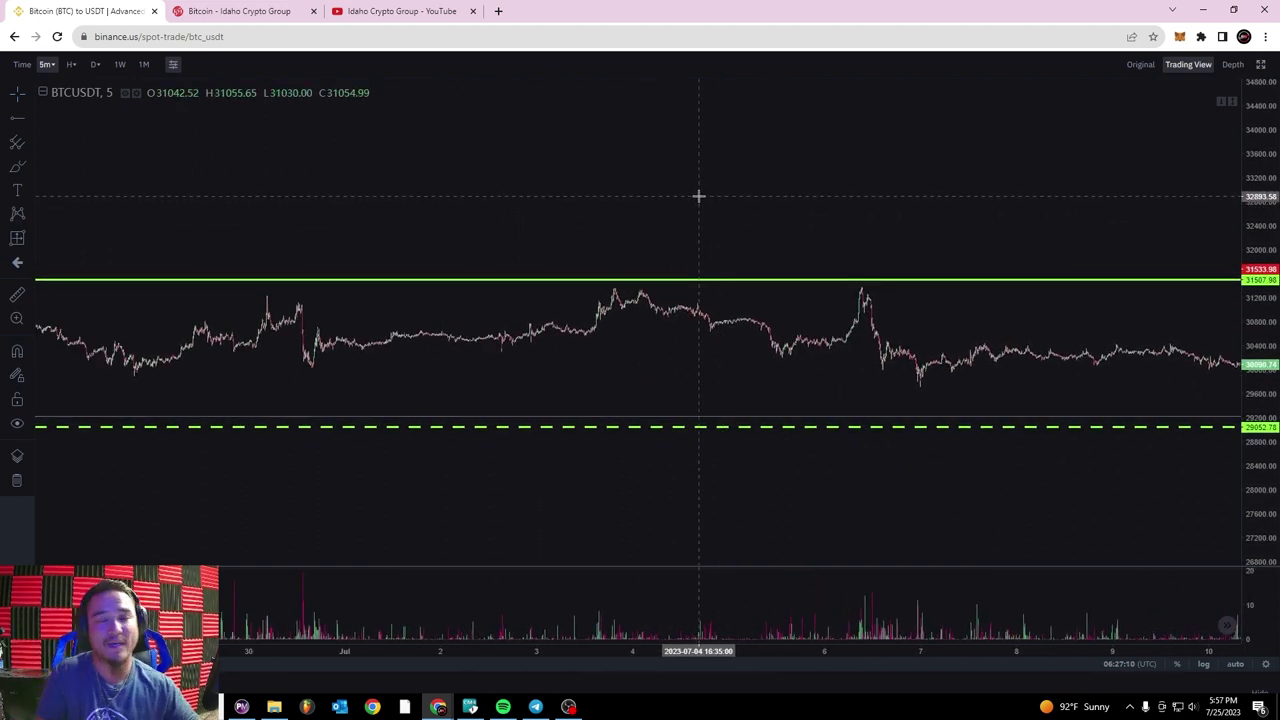
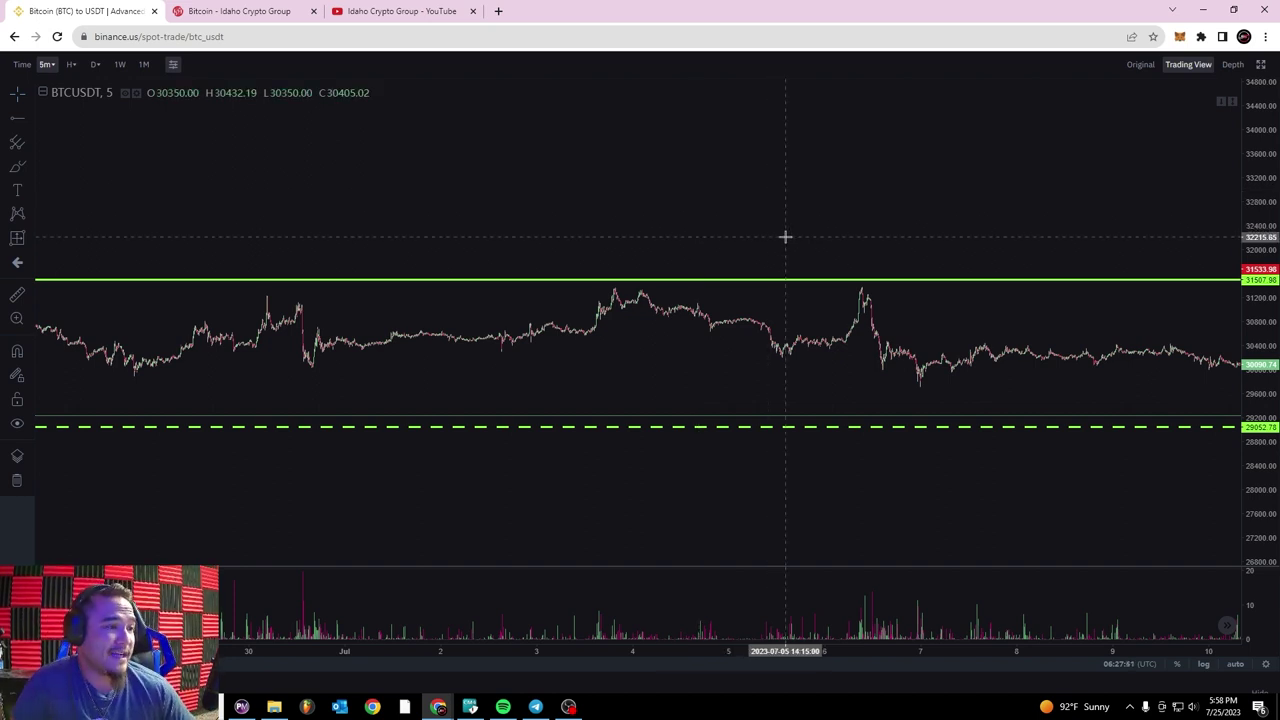
drag(927, 236, 971, 203)
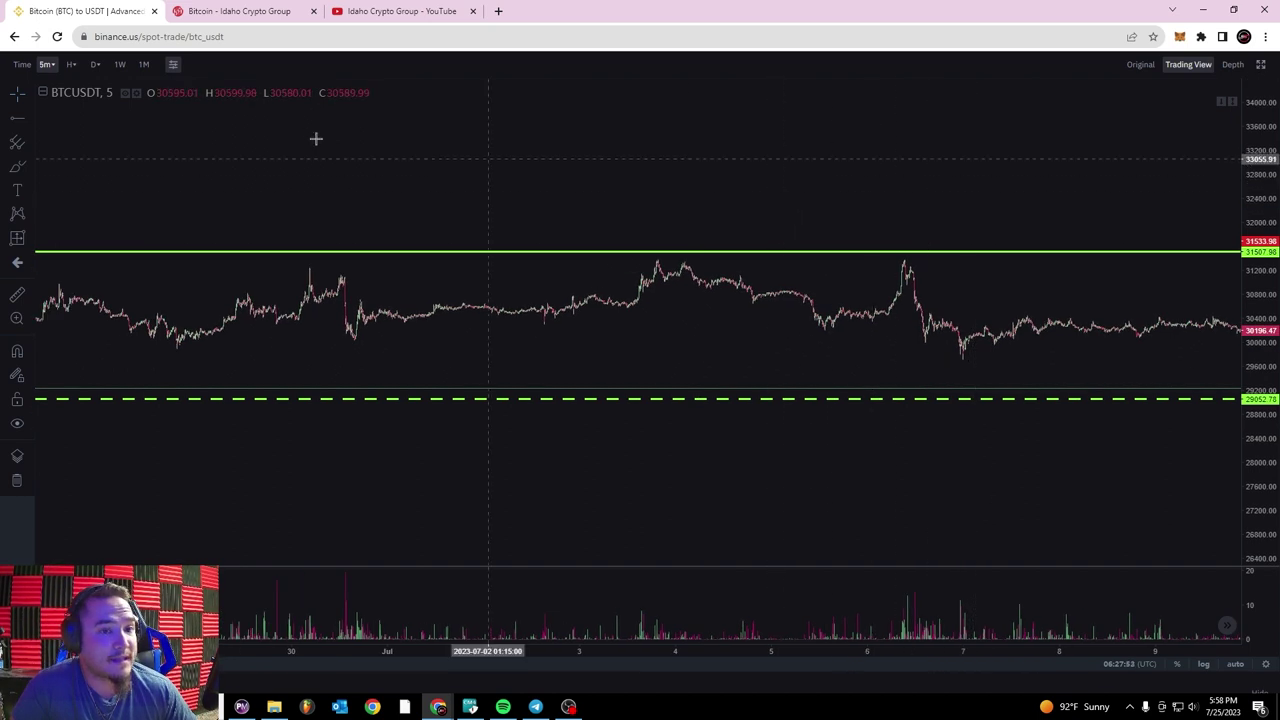
- Switch the chart to the 1H interval and examine the late May to mid-June 2023 price below the 29,052.78 level
click(72, 65)
click(72, 86)
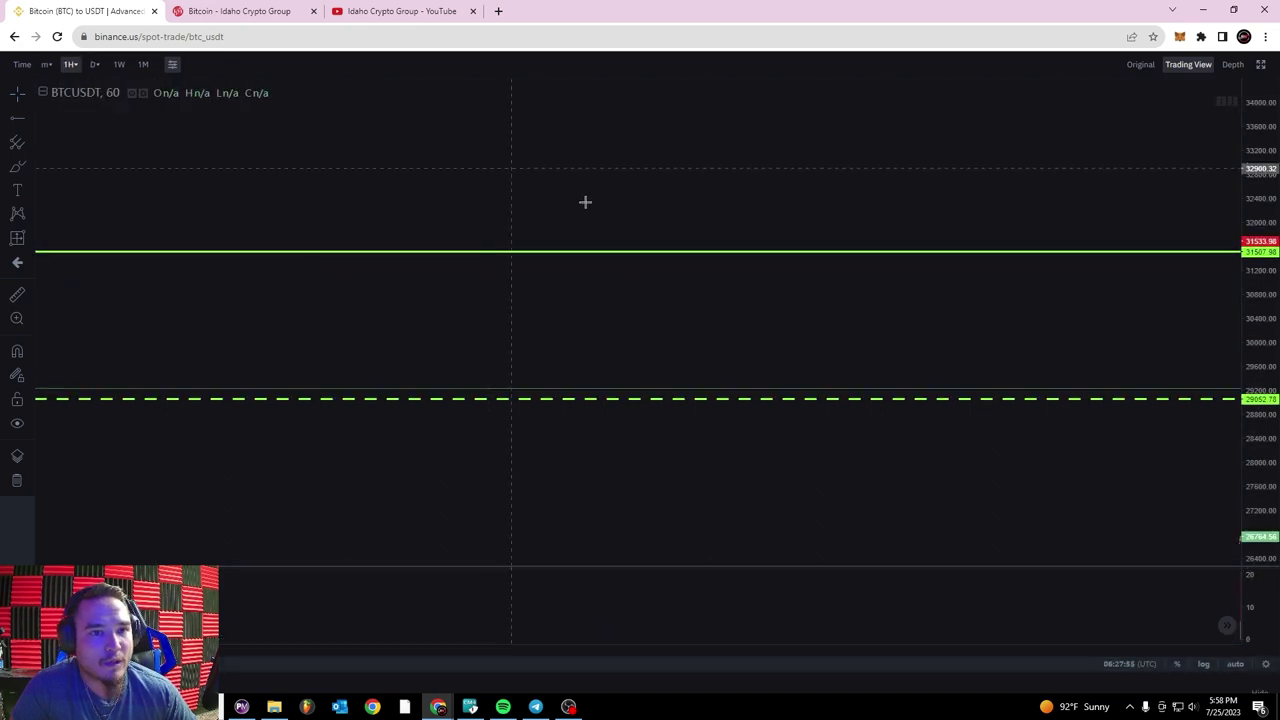
drag(1257, 348, 1208, 186)
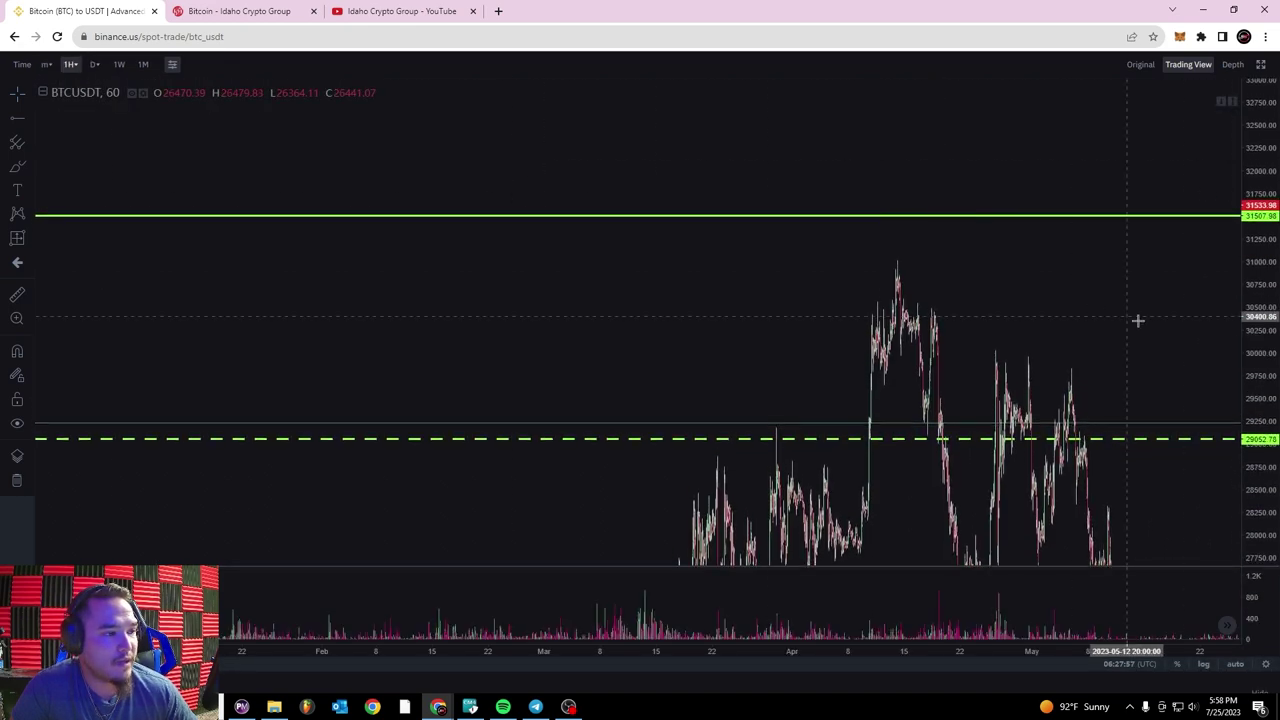
drag(1120, 356, 970, 278)
scroll(850, 281, up, 7)
drag(762, 283, 731, 198)
drag(832, 220, 704, 203)
scroll(749, 388, up, 6)
scroll(698, 386, up, 3)
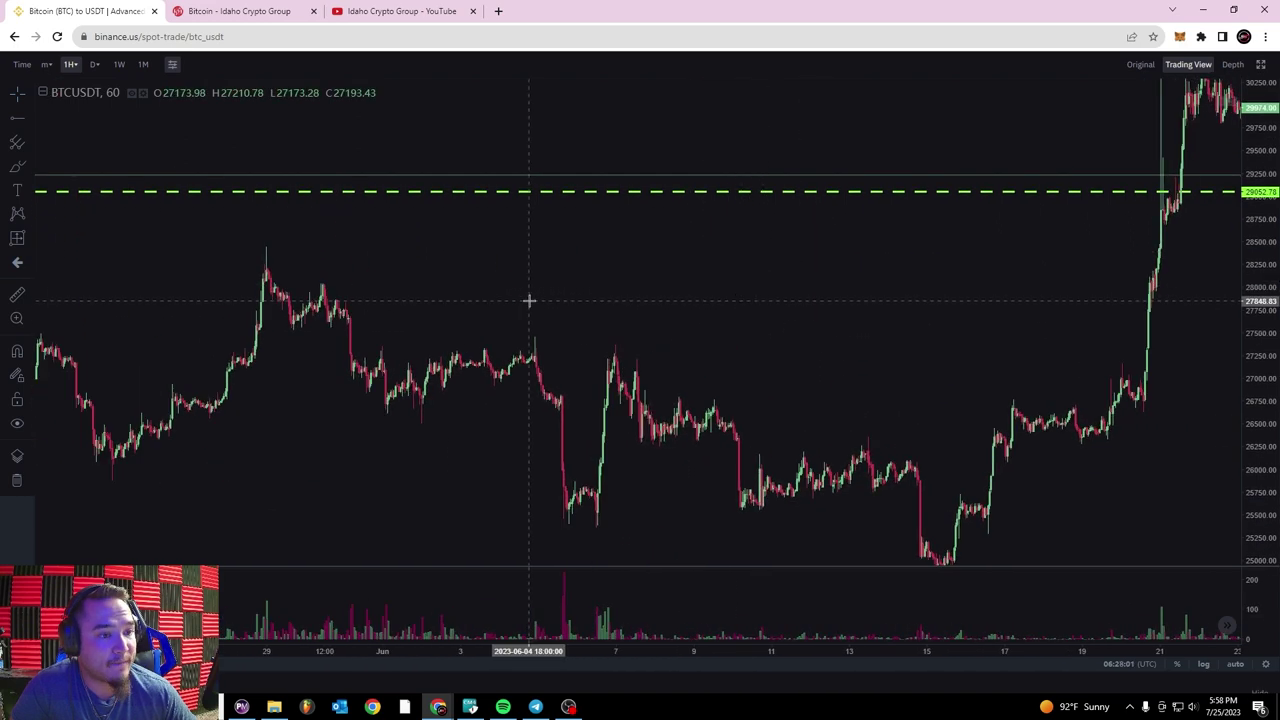
scroll(520, 288, down, 4)
scroll(600, 300, up, 4)
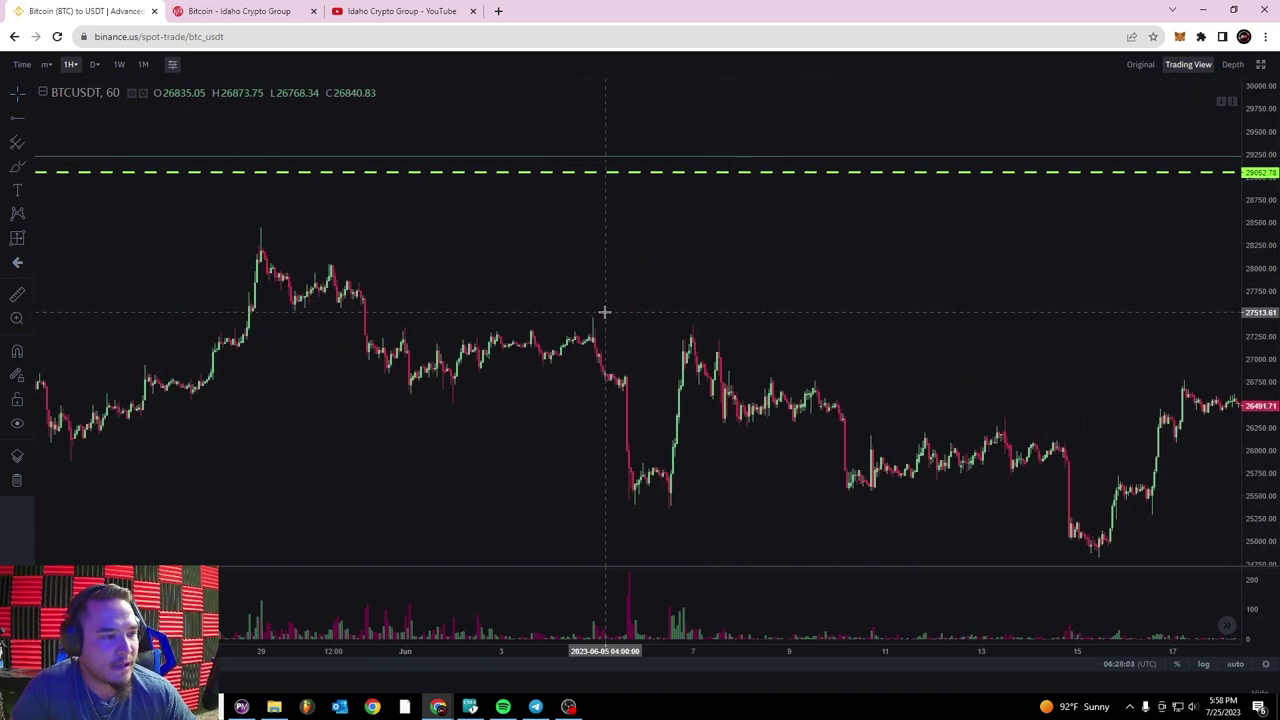
drag(510, 290, 748, 227)
scroll(490, 260, up, 3)
drag(523, 242, 583, 262)
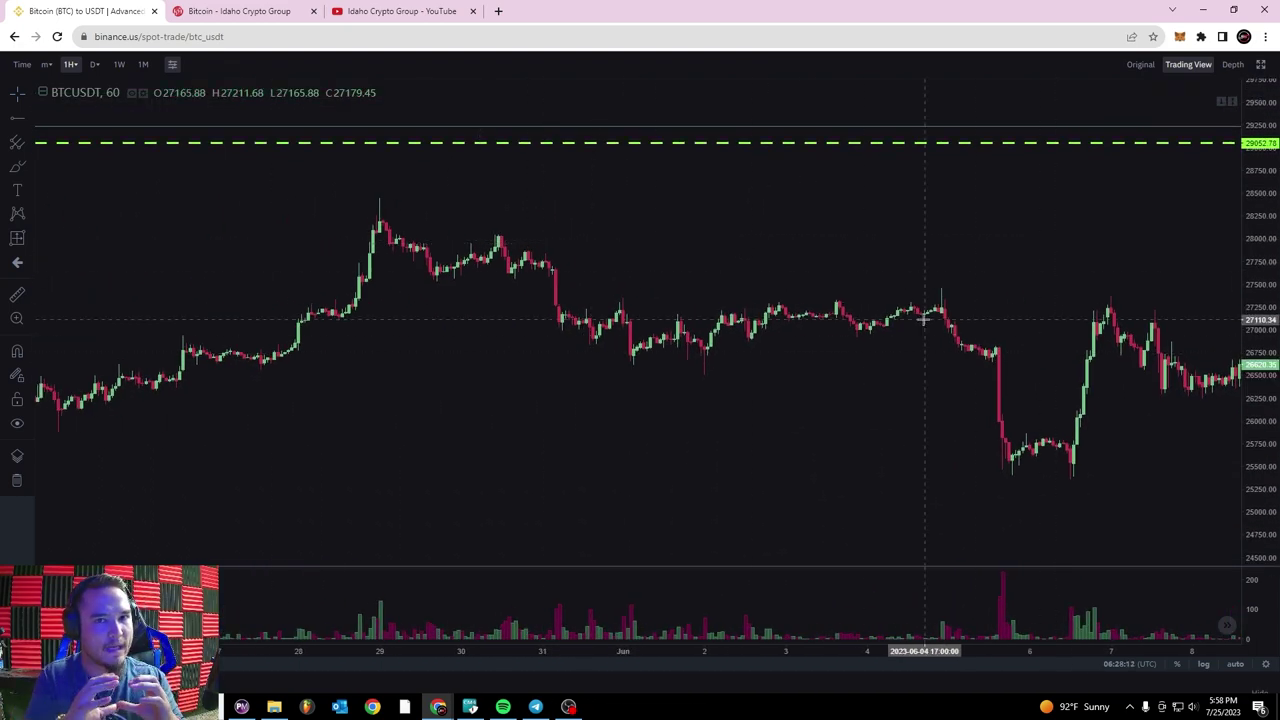
- With the brush, circle the June 5–6 consolidation near 25,600, trace the rise to about 27,200, and circle the June 7–8 consolidation
drag(583, 251, 490, 228)
scroll(492, 229, up, 6)
drag(664, 250, 645, 190)
scroll(450, 238, up, 1)
drag(397, 251, 574, 249)
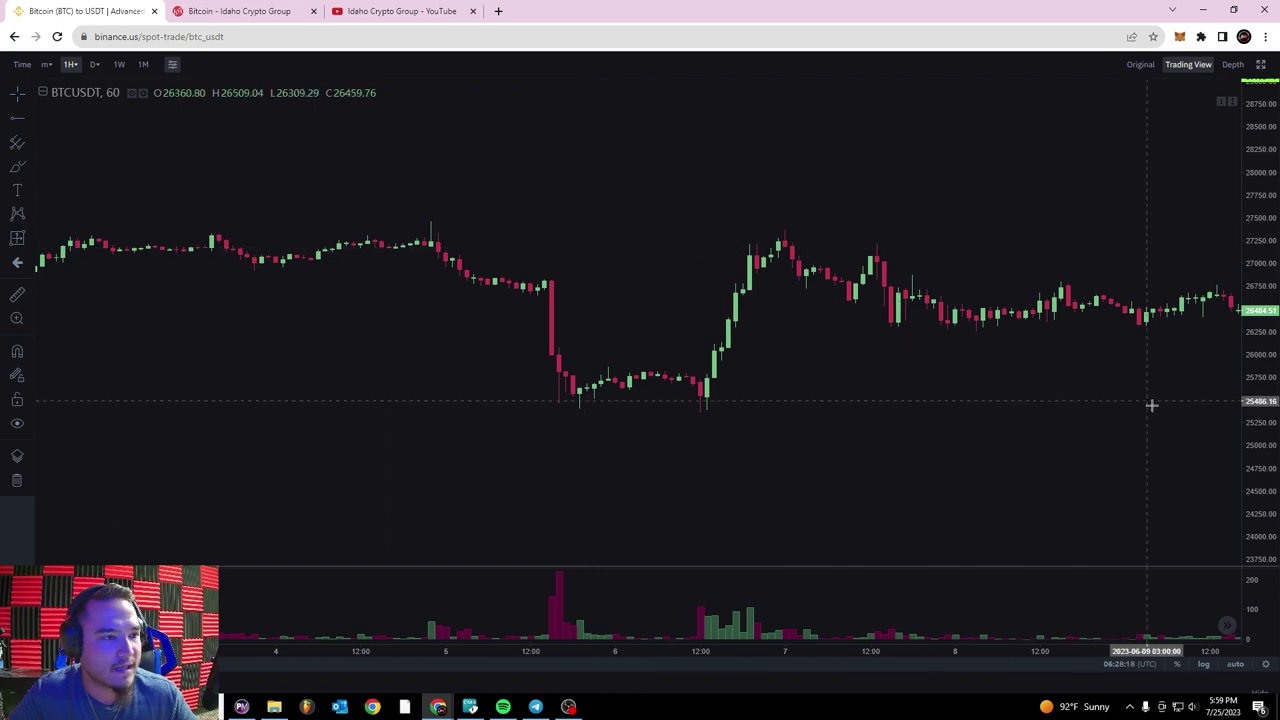
drag(1257, 478, 1255, 355)
scroll(525, 228, up, 2)
drag(483, 226, 603, 234)
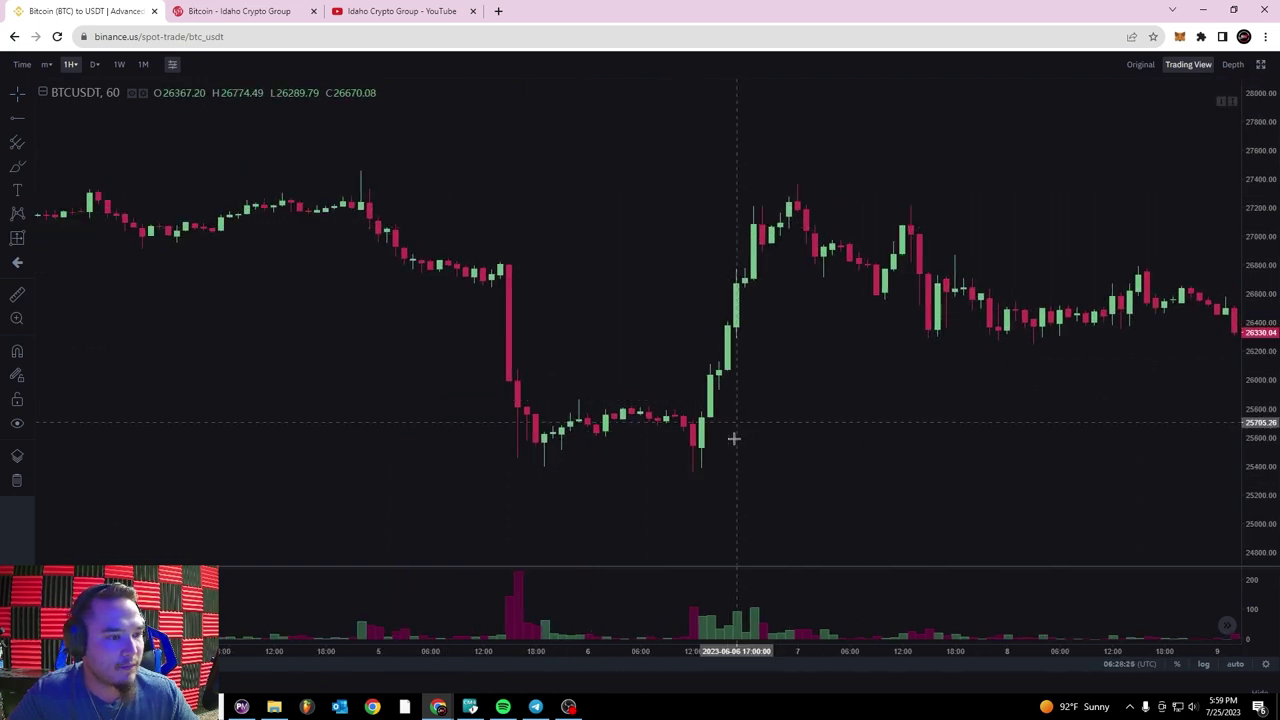
click(15, 170)
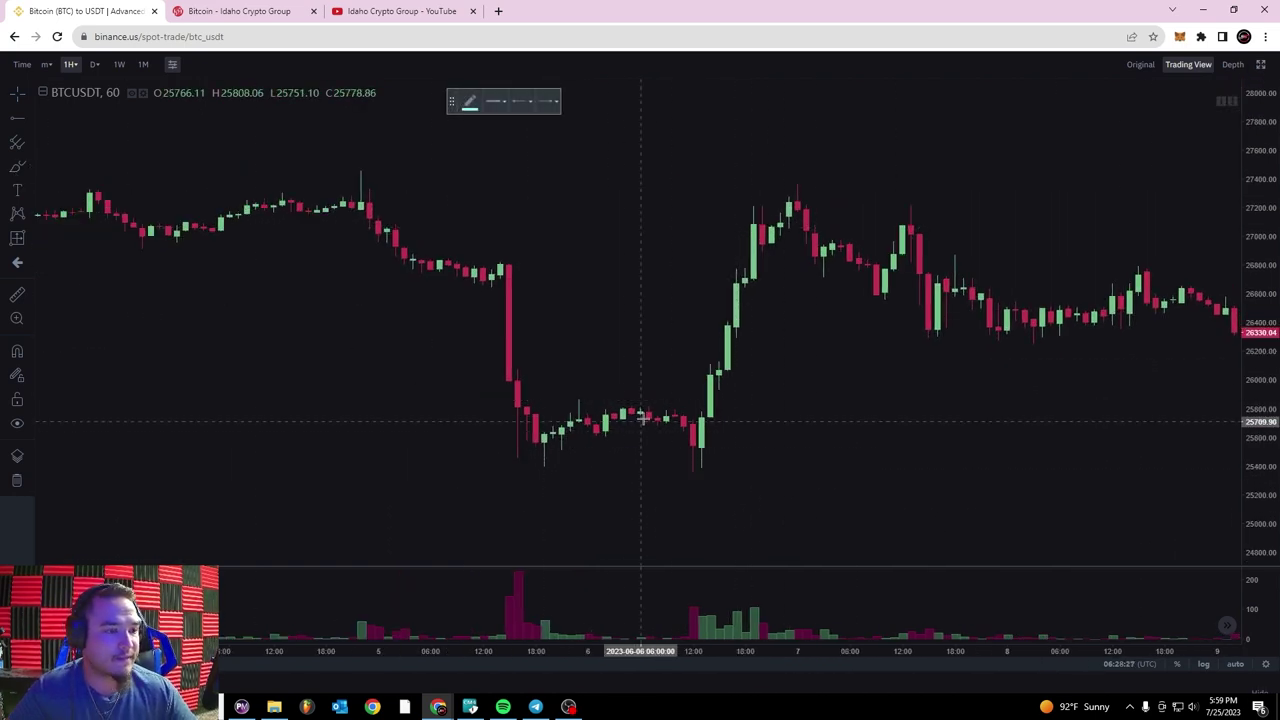
mouse_move(690, 397)
mouse_down()
mouse_move(593, 387)
mouse_move(477, 414)
mouse_move(549, 471)
mouse_move(691, 474)
mouse_move(726, 430)
mouse_move(693, 402)
mouse_up()
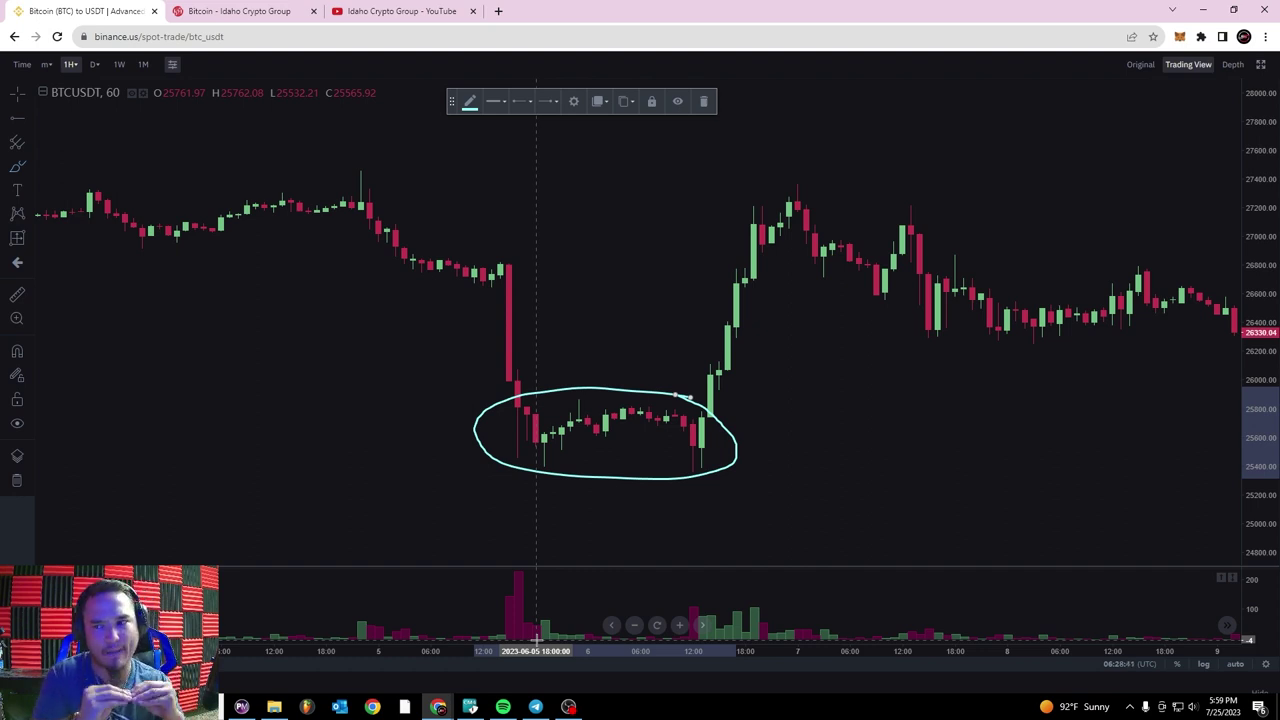
drag(712, 425, 797, 207)
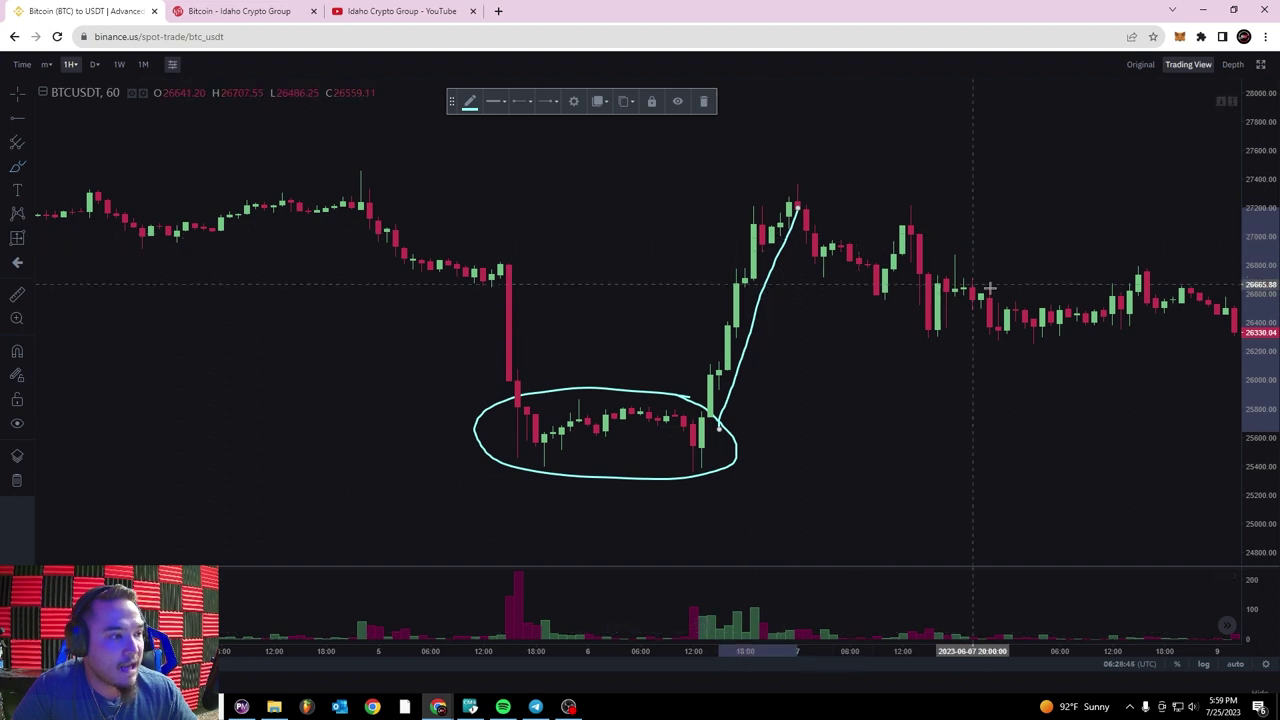
mouse_move(1090, 287)
mouse_down()
mouse_move(1034, 278)
mouse_move(932, 315)
mouse_move(1116, 316)
mouse_move(1060, 283)
mouse_up()
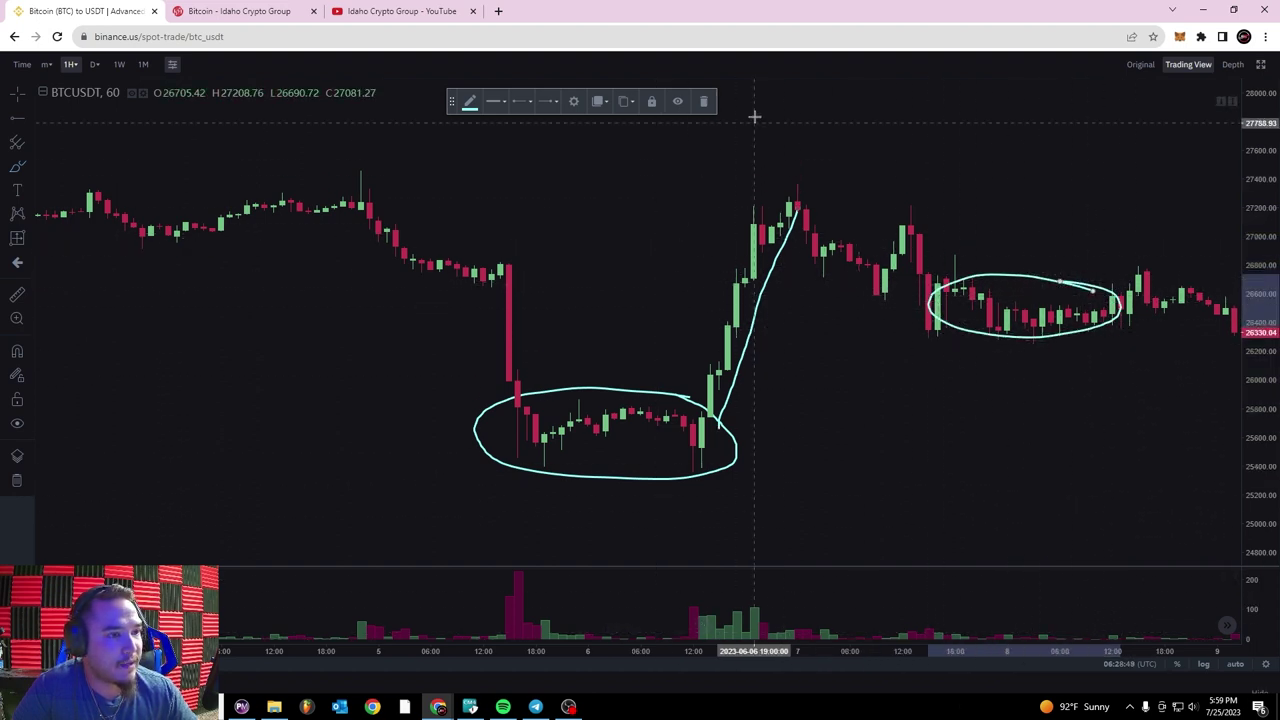
- Delete the last brush circle and remove all remaining drawings from the chart on the 1W interval
click(703, 101)
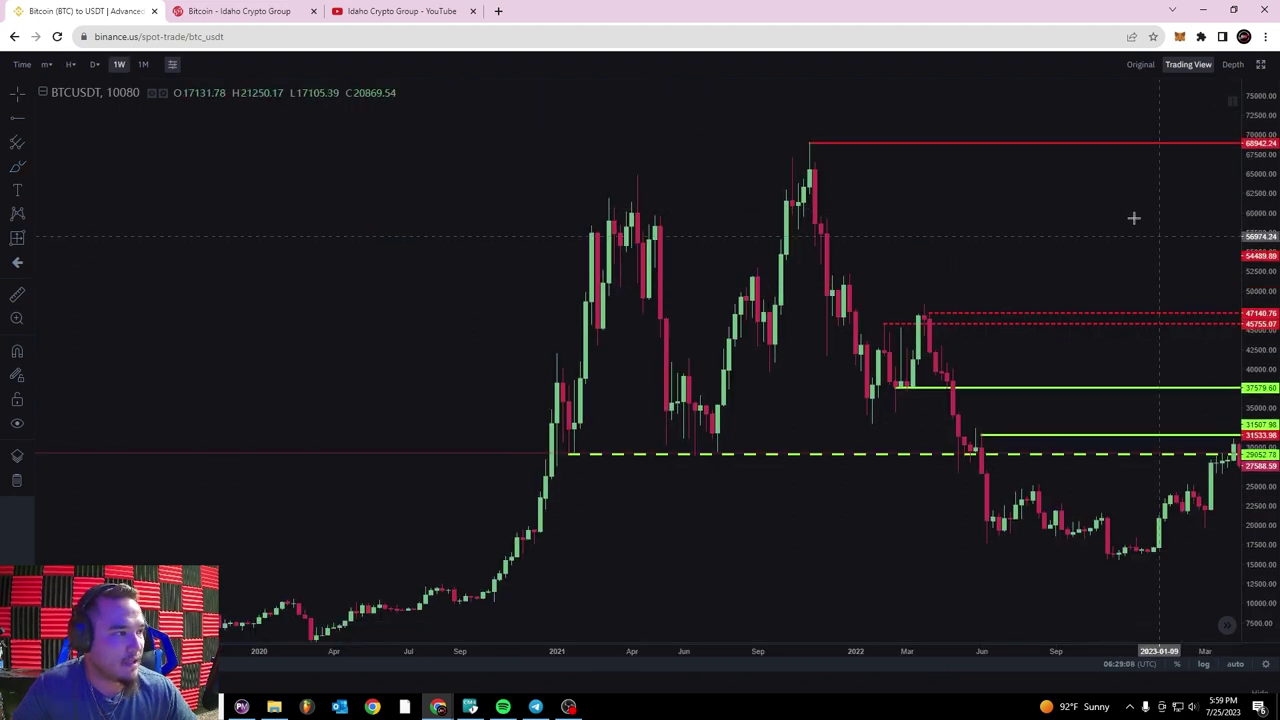
drag(1166, 240, 808, 214)
right_click(808, 216)
mouse_move(835, 440)
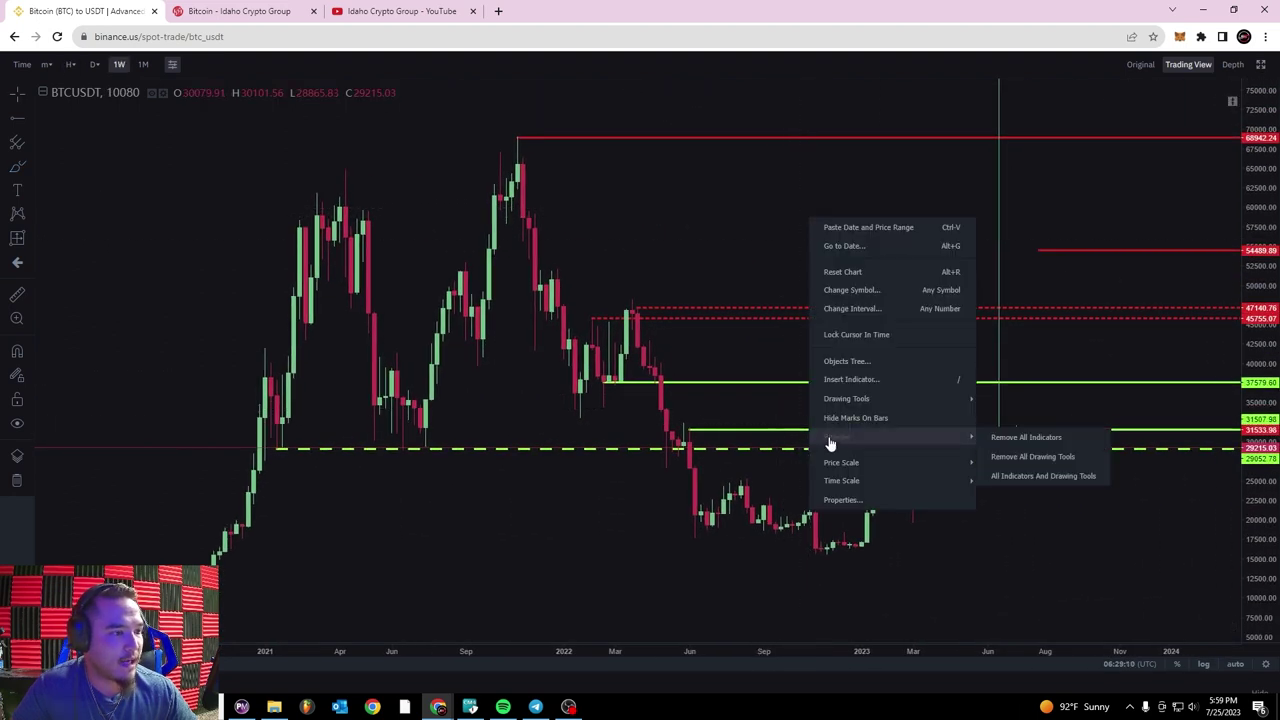
click(1054, 460)
mouse_move(1014, 443)
mouse_down()
mouse_move(823, 286)
mouse_move(751, 289)
mouse_move(684, 255)
mouse_move(974, 258)
mouse_up()
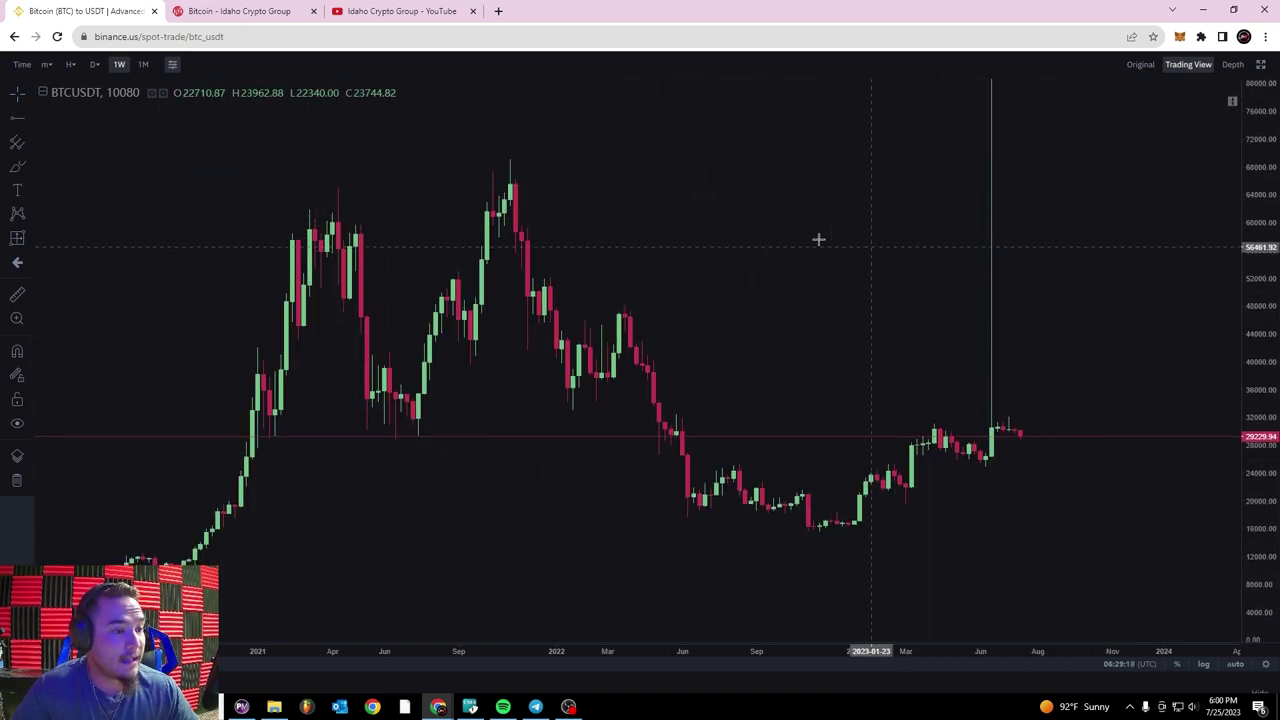
- Place a horizontal ray at 66,424.81 from the November 2021 peak and style it as a solid white line
click(29, 125)
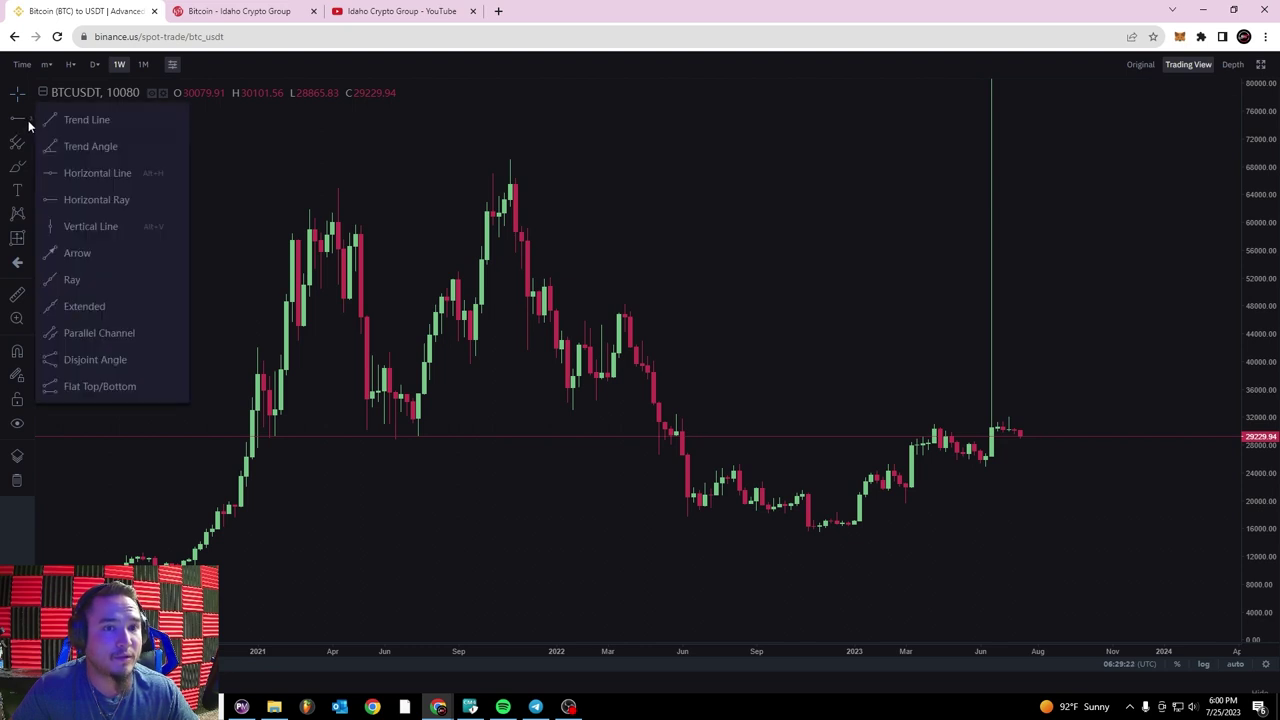
click(118, 201)
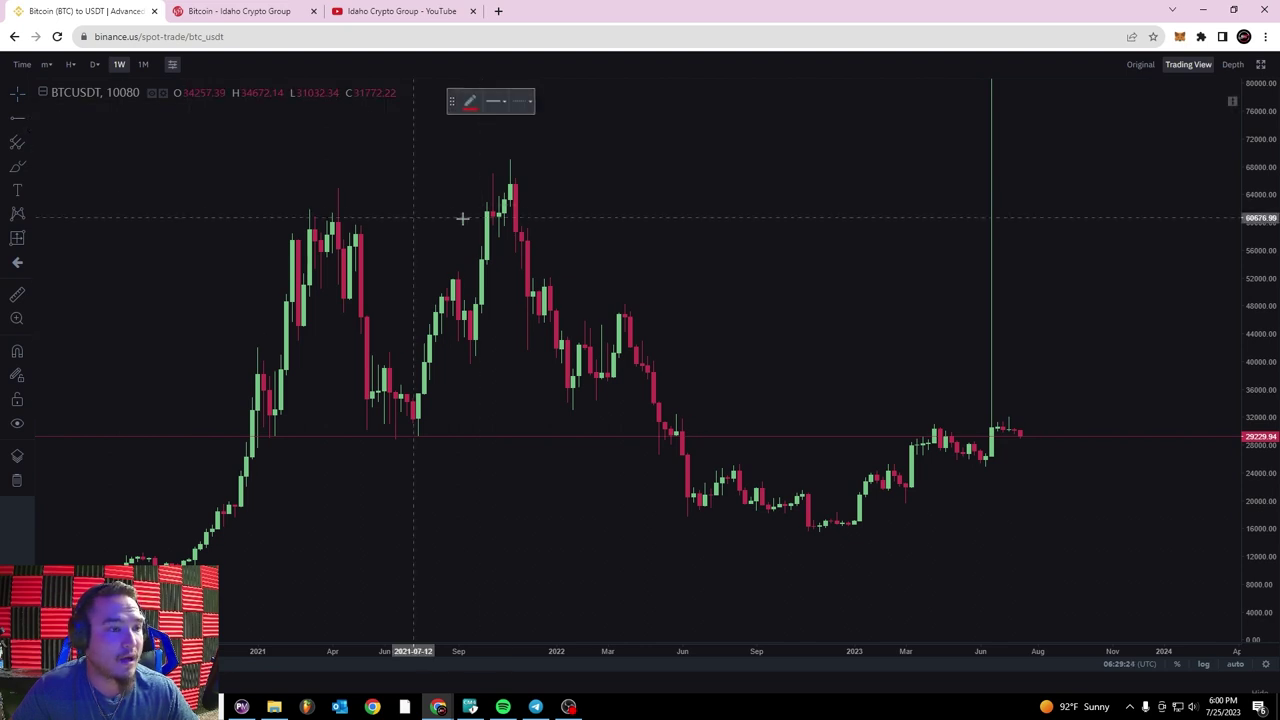
click(515, 178)
click(472, 102)
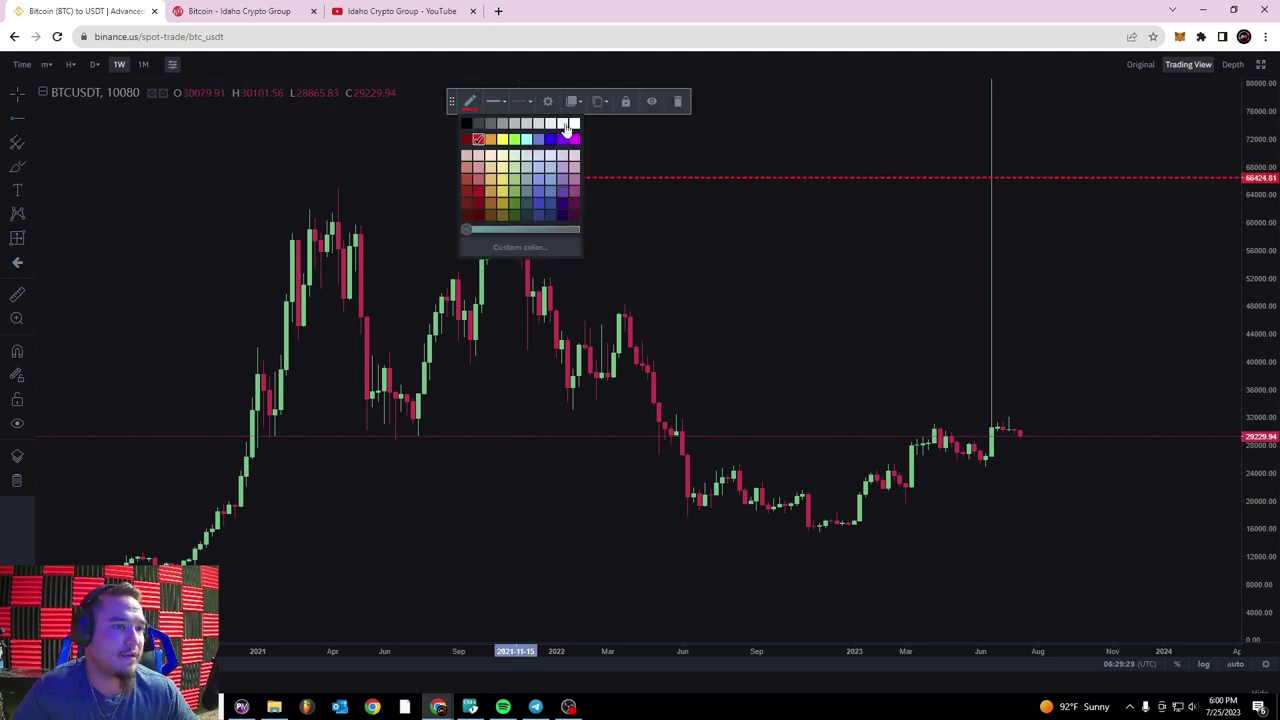
click(575, 123)
click(516, 106)
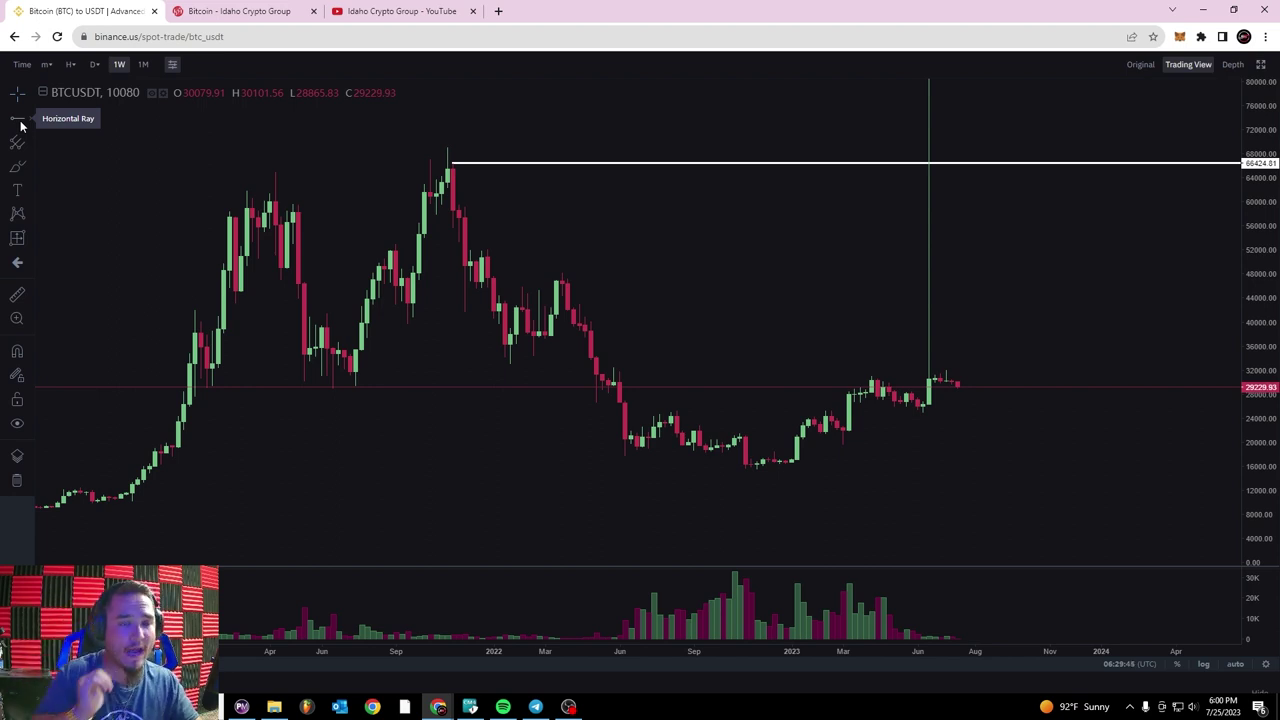
- Place horizontal rays at 59,247.13 from the May 2021 high and at 48,266.91 from the March 2022 high
click(18, 121)
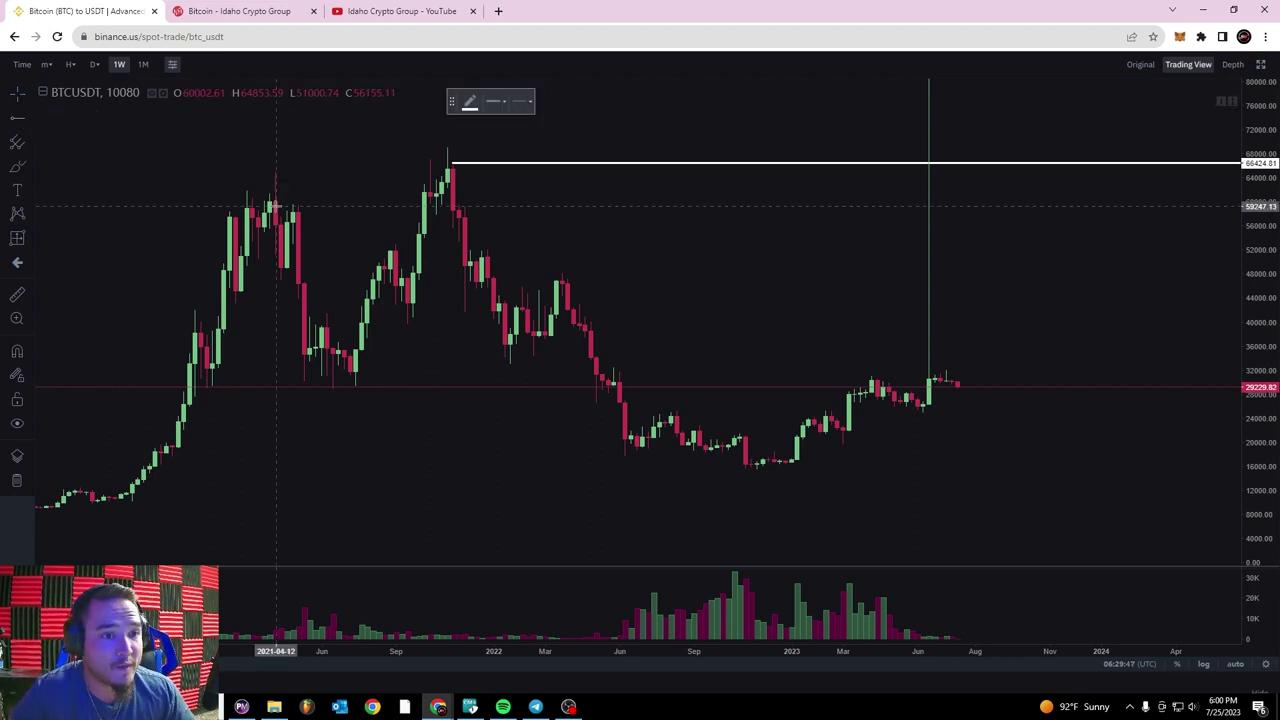
click(298, 206)
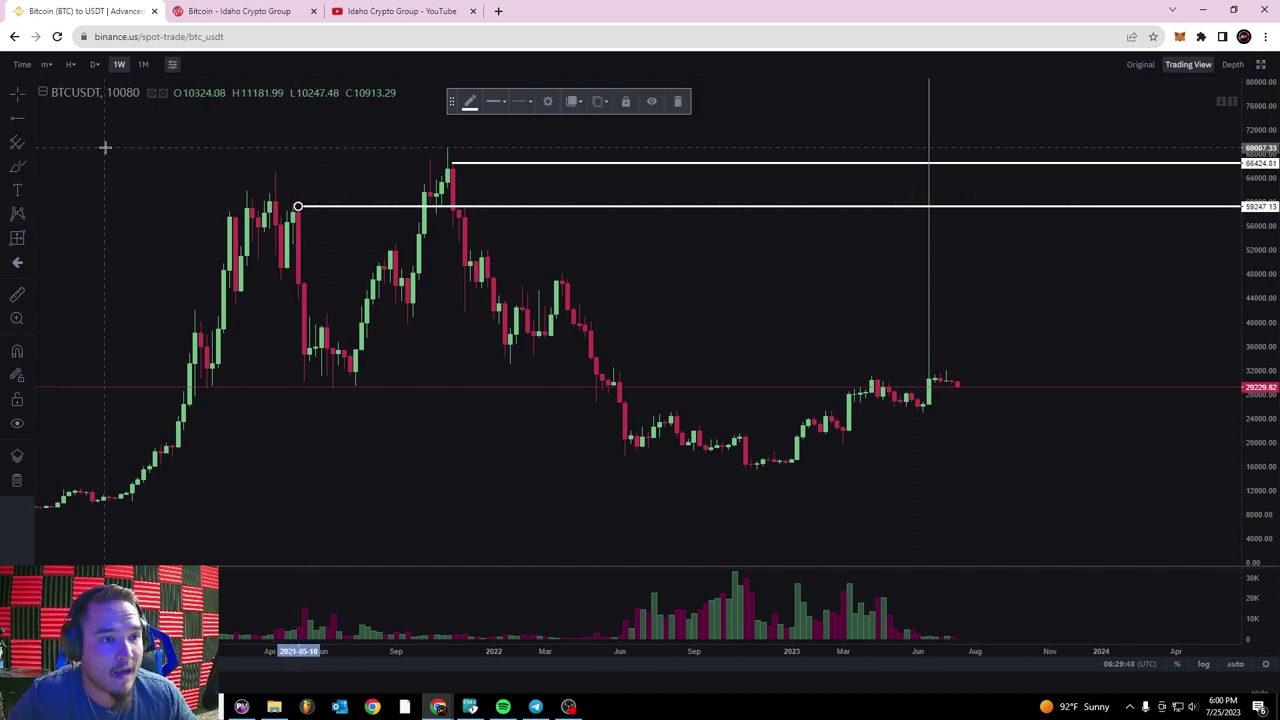
click(16, 124)
click(566, 273)
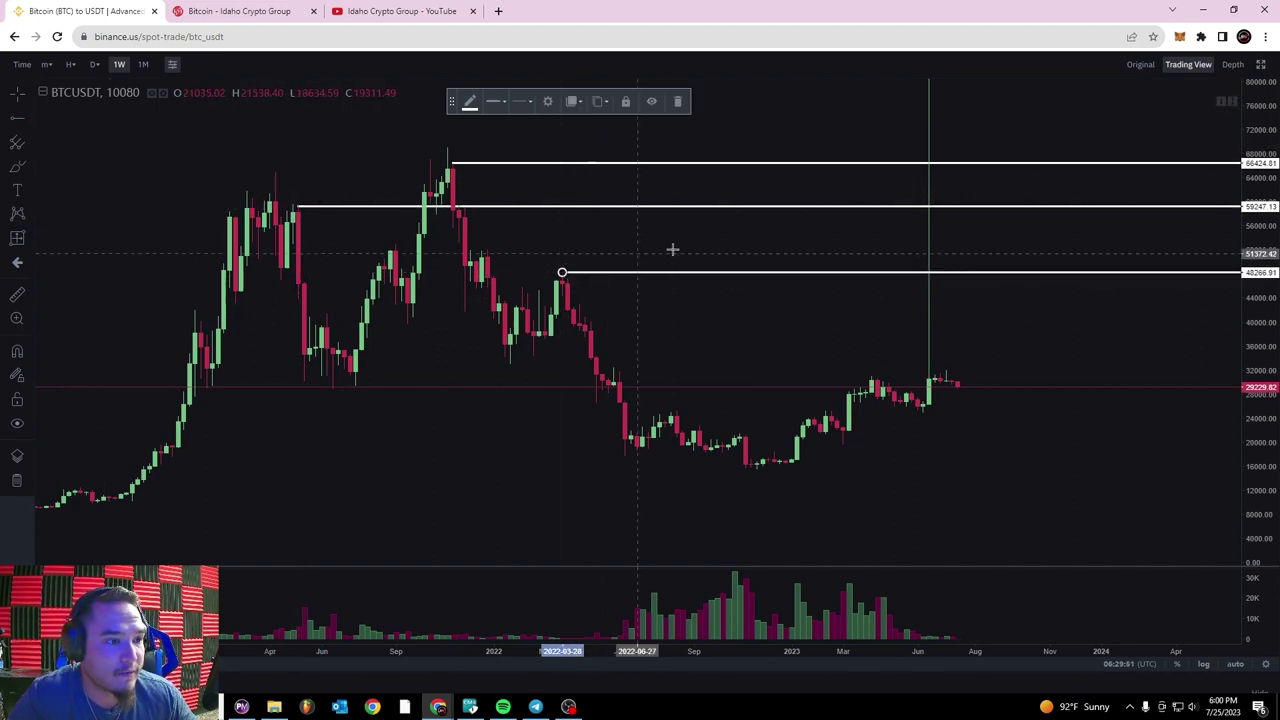
- Place horizontal rays at 29,157.74 from the early 2021 low, 40,947.82 from the September 2021 low, and 16,769.14 from the January 2023 low
drag(504, 279, 460, 307)
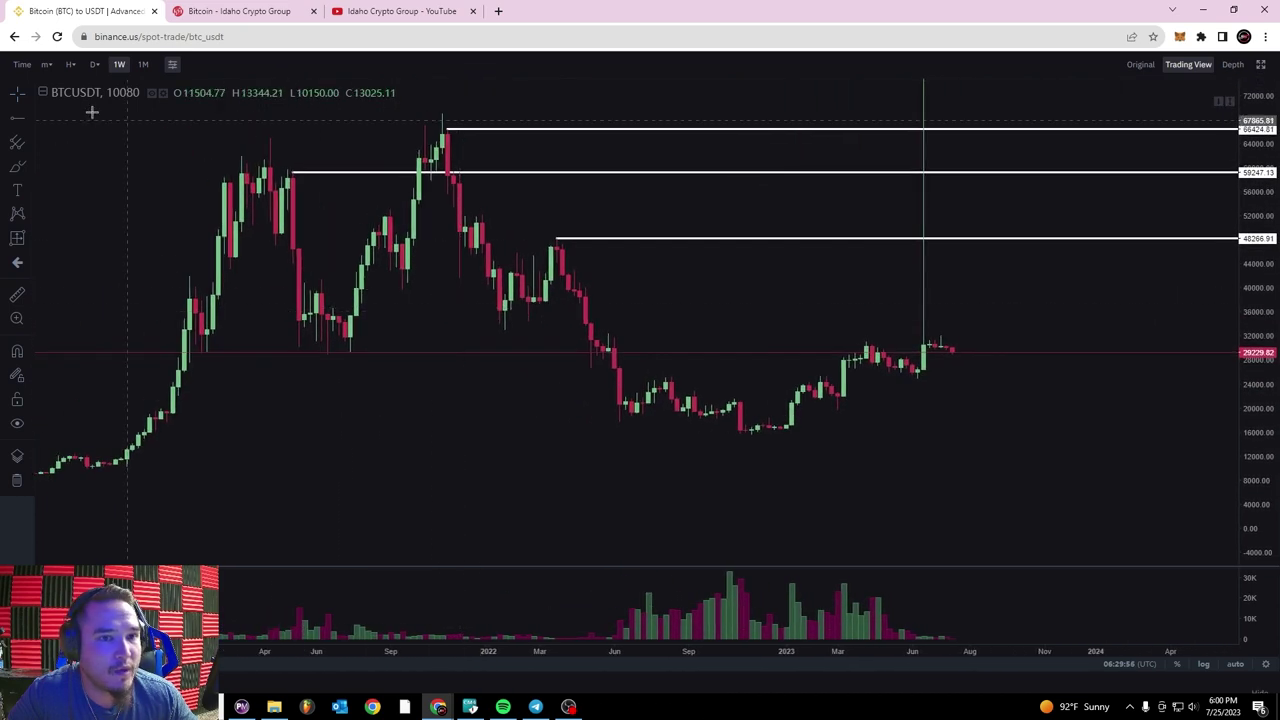
click(18, 121)
click(203, 353)
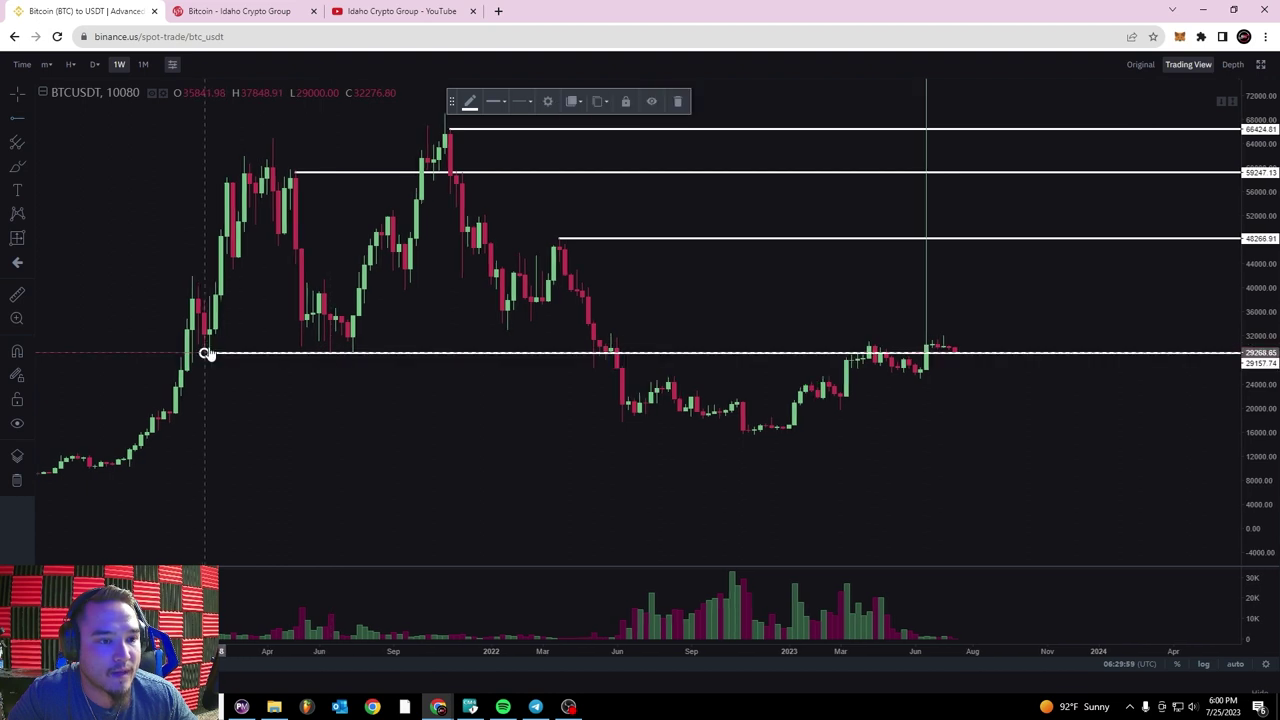
drag(443, 323, 278, 313)
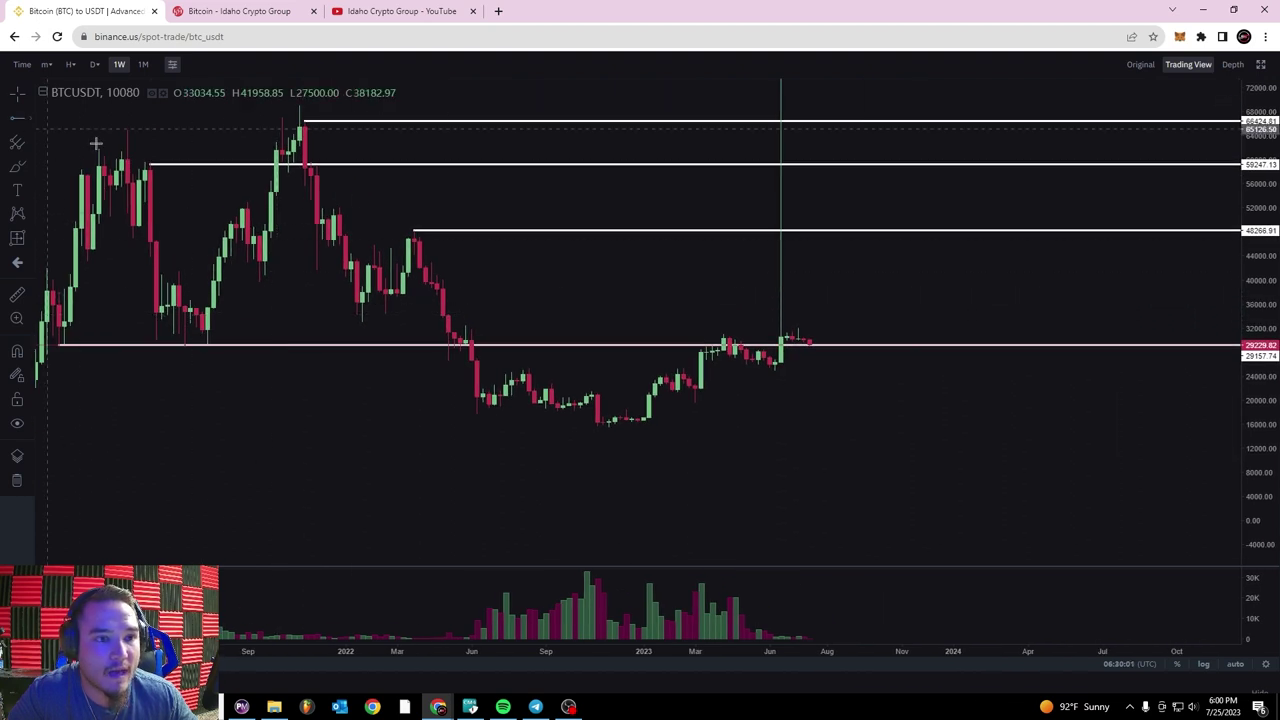
click(20, 120)
click(265, 273)
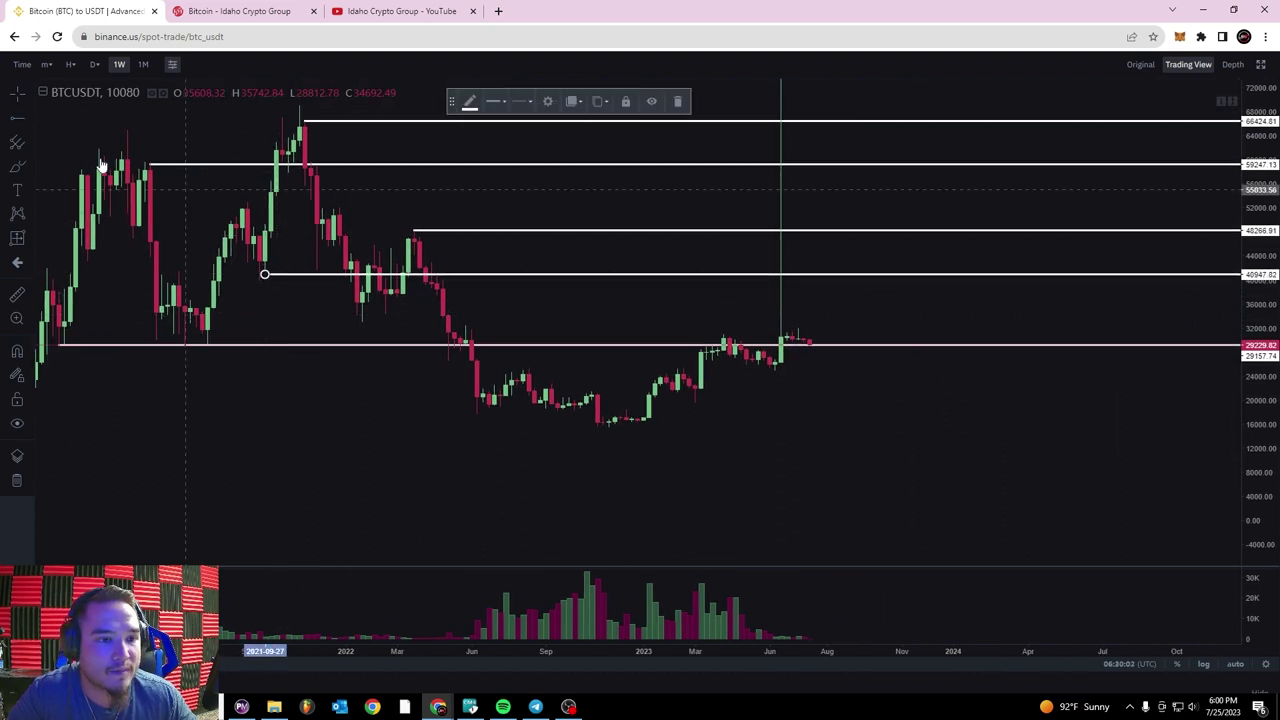
click(24, 119)
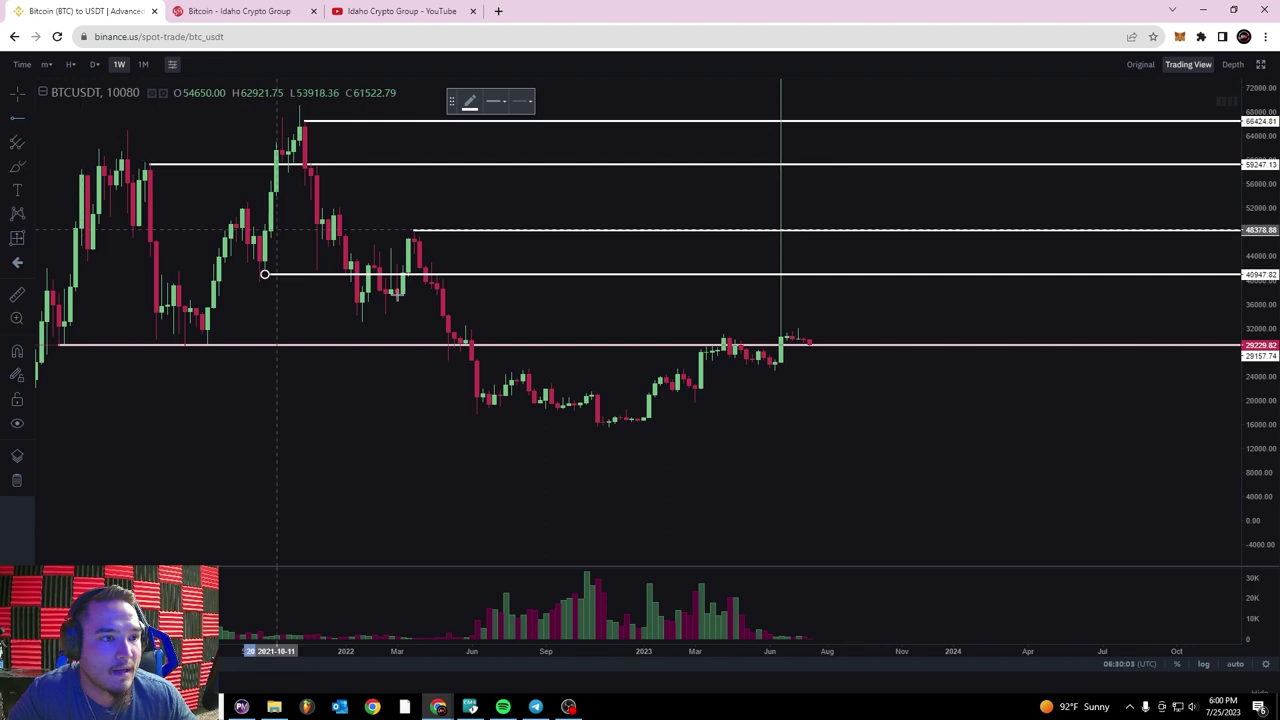
click(649, 420)
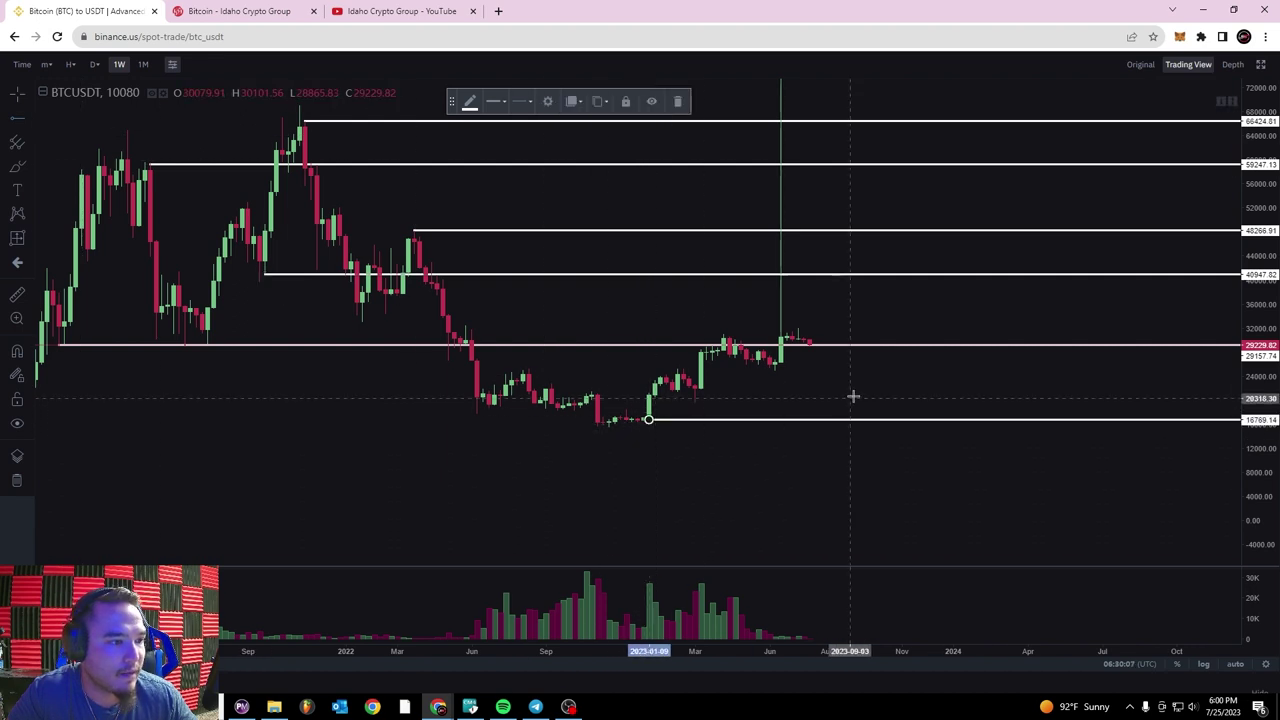
- Switch the chart to the 1D interval with the weekly levels in view
scroll(894, 366, down, 5)
drag(1249, 178, 1266, 233)
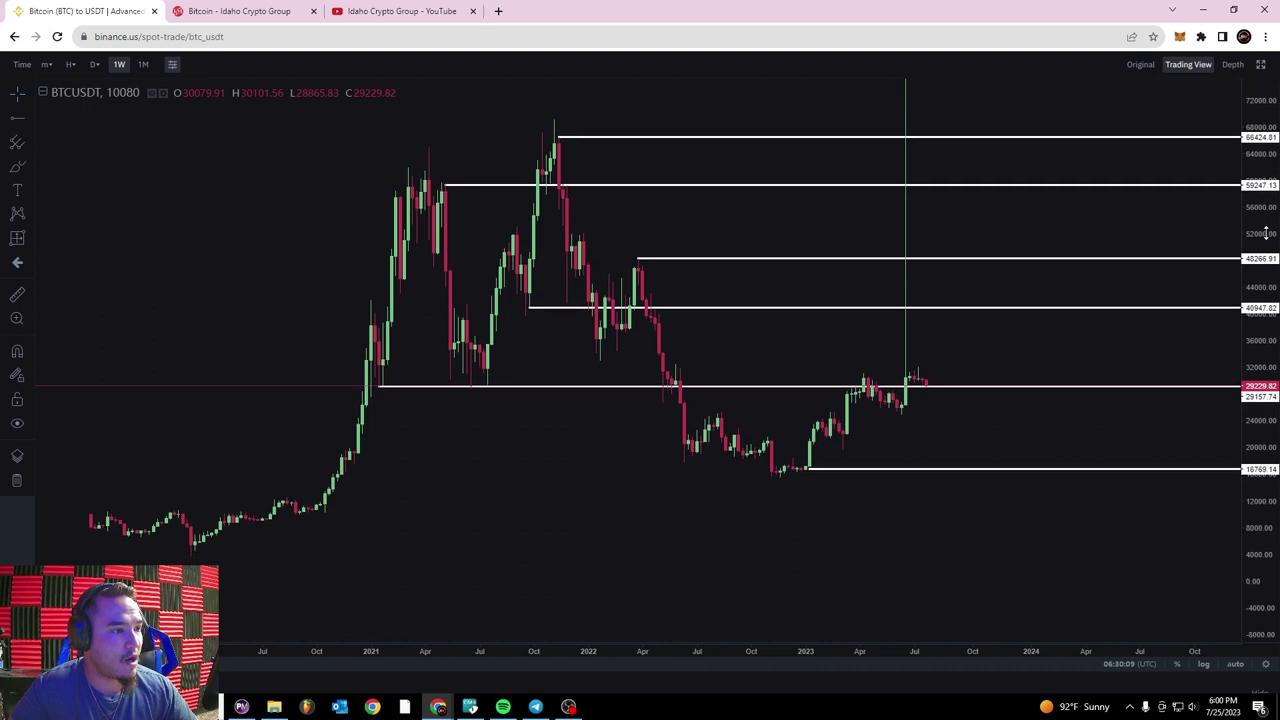
drag(1154, 211, 971, 223)
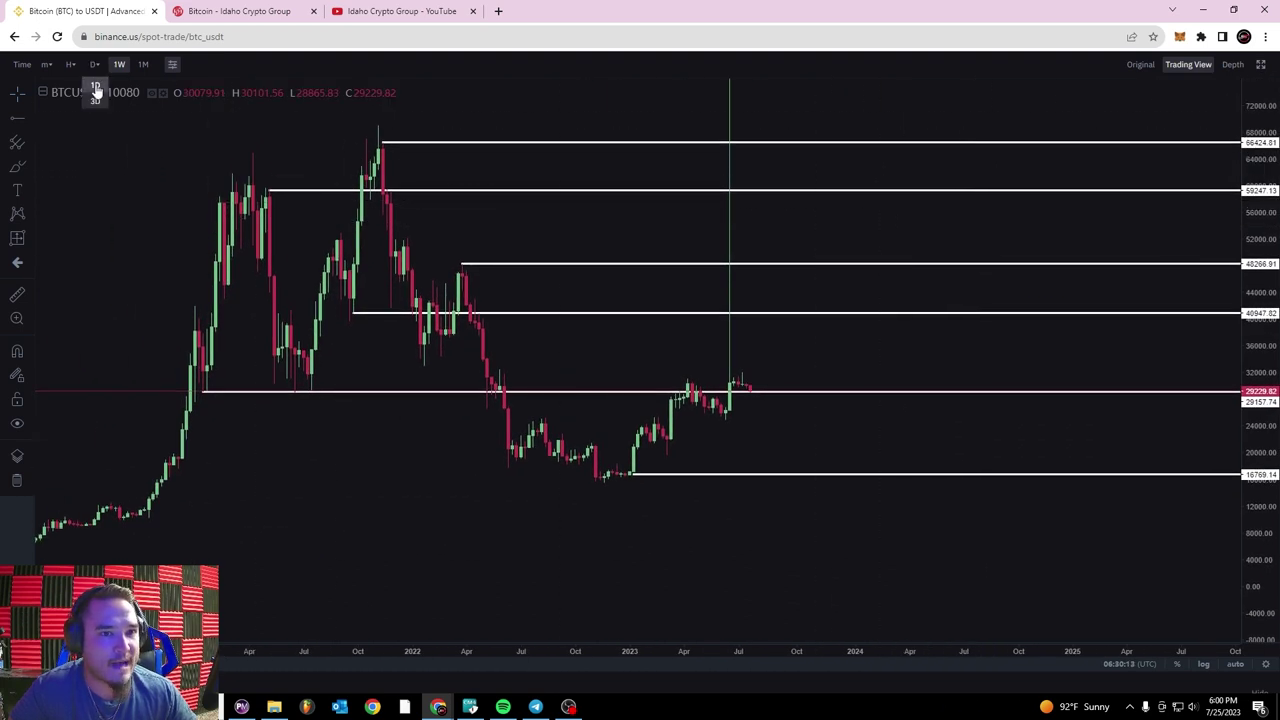
click(95, 87)
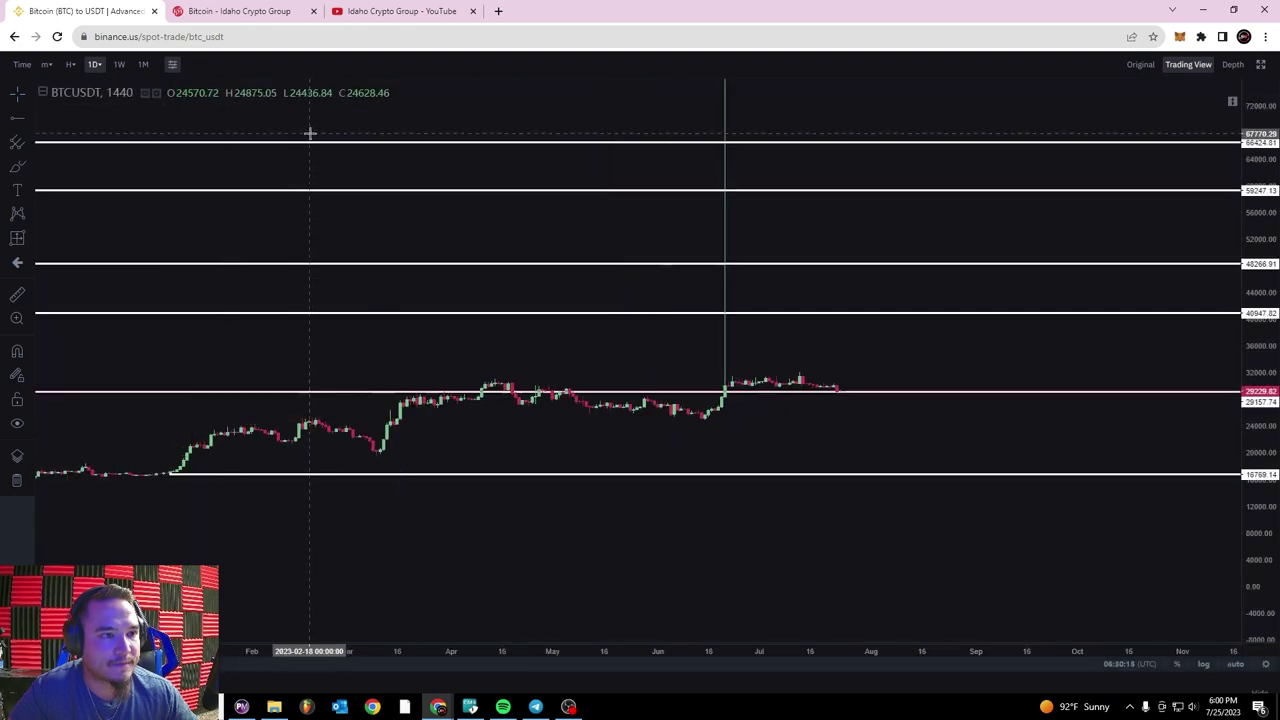
scroll(577, 277, down, 5)
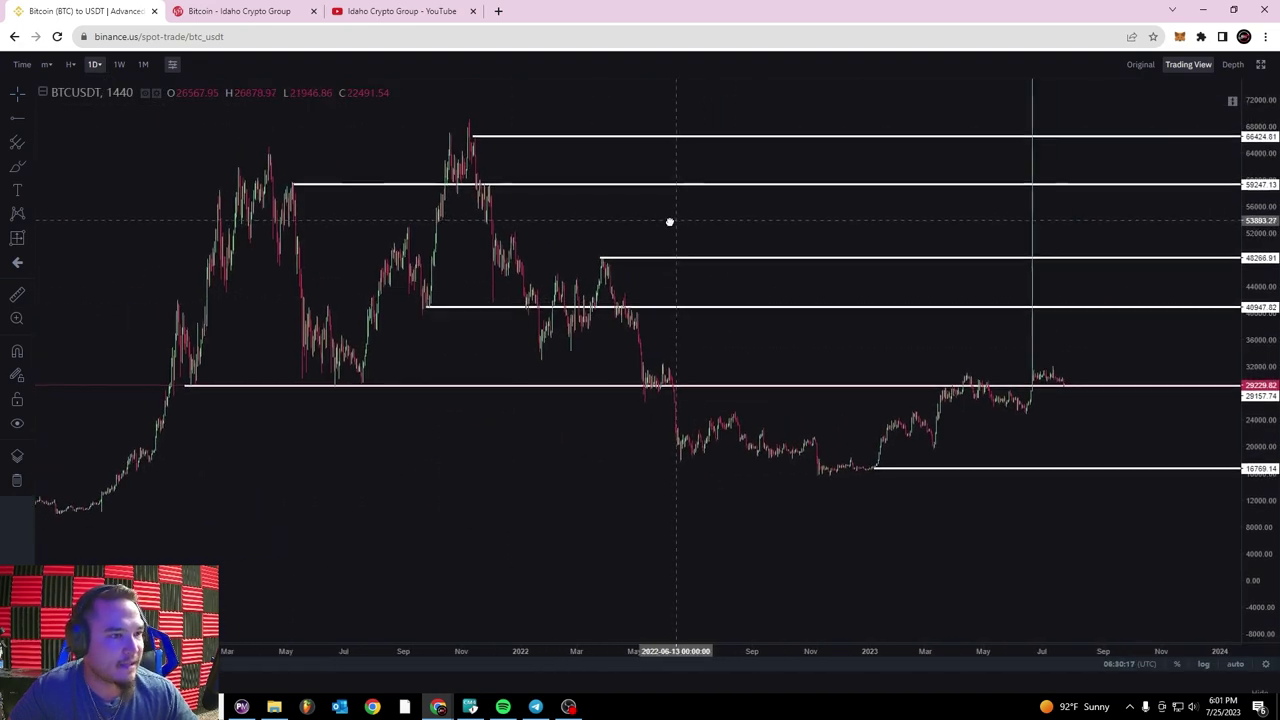
- Set the horizontal ray colour to blue and place one at 63,686.56 from the April 2021 peak
click(21, 120)
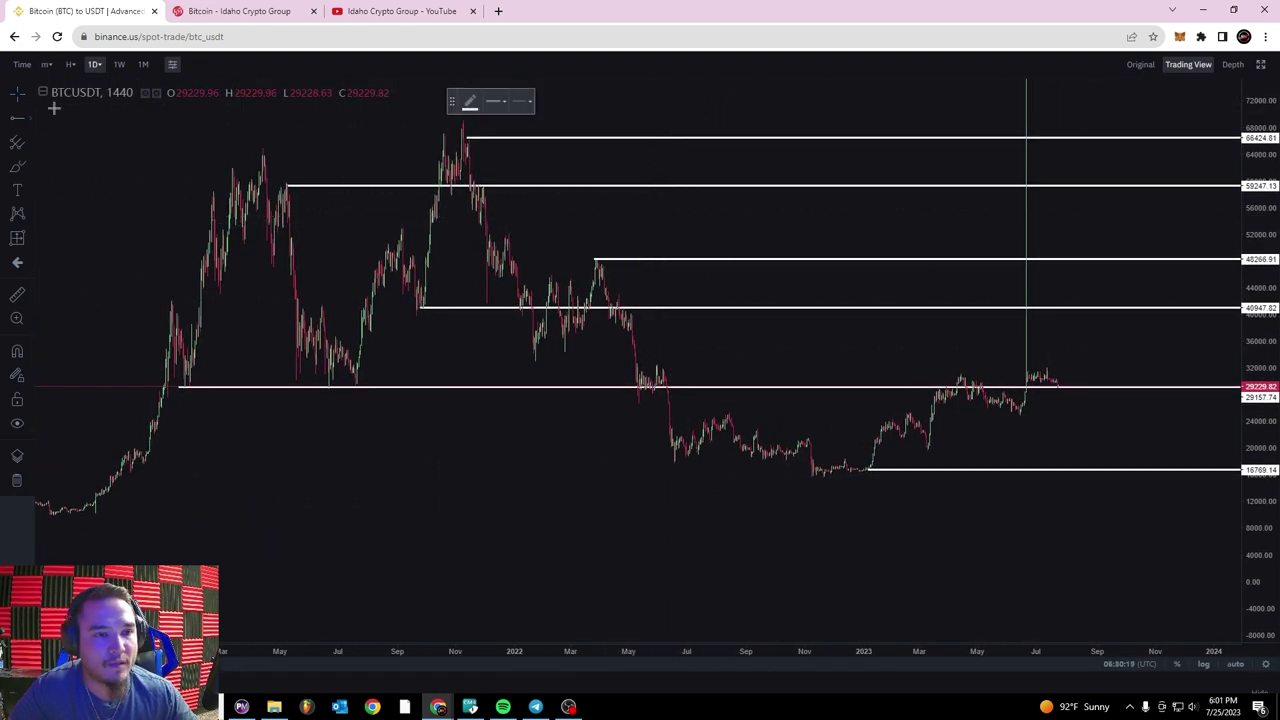
click(470, 102)
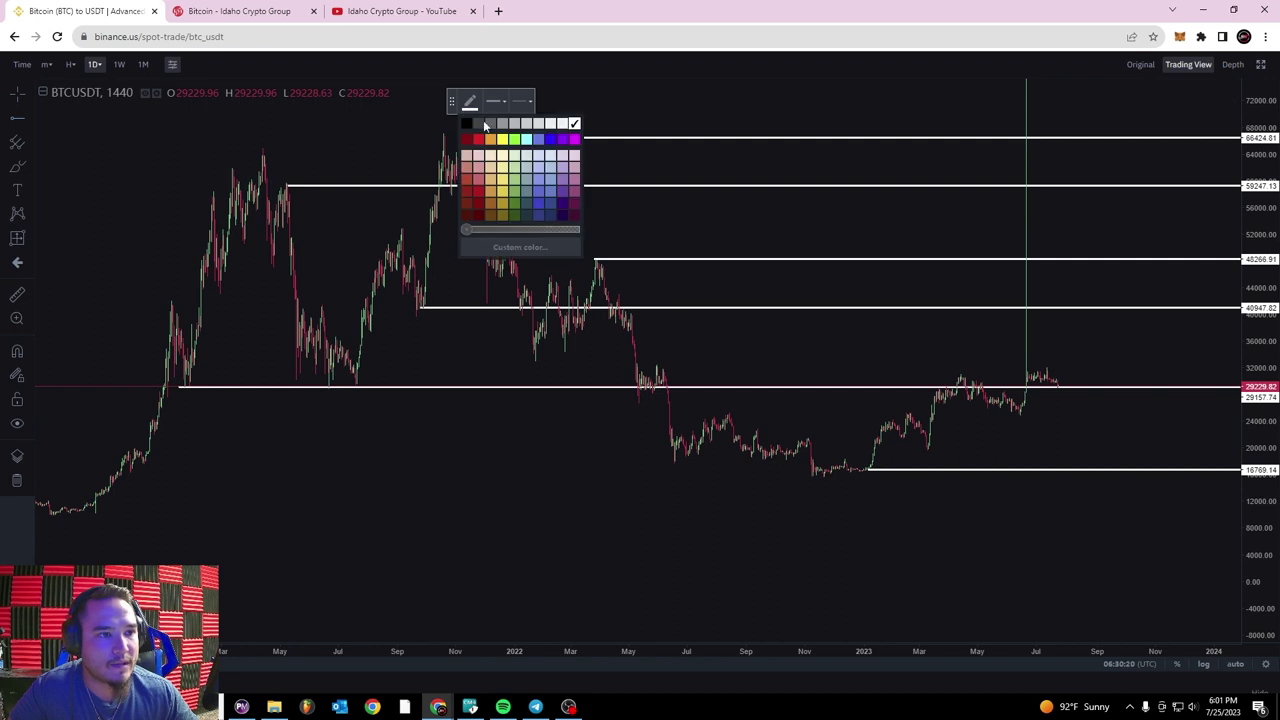
click(554, 145)
scroll(255, 137, up, 2)
click(23, 99)
mouse_move(106, 132)
mouse_down()
mouse_move(188, 154)
mouse_move(434, 160)
mouse_up()
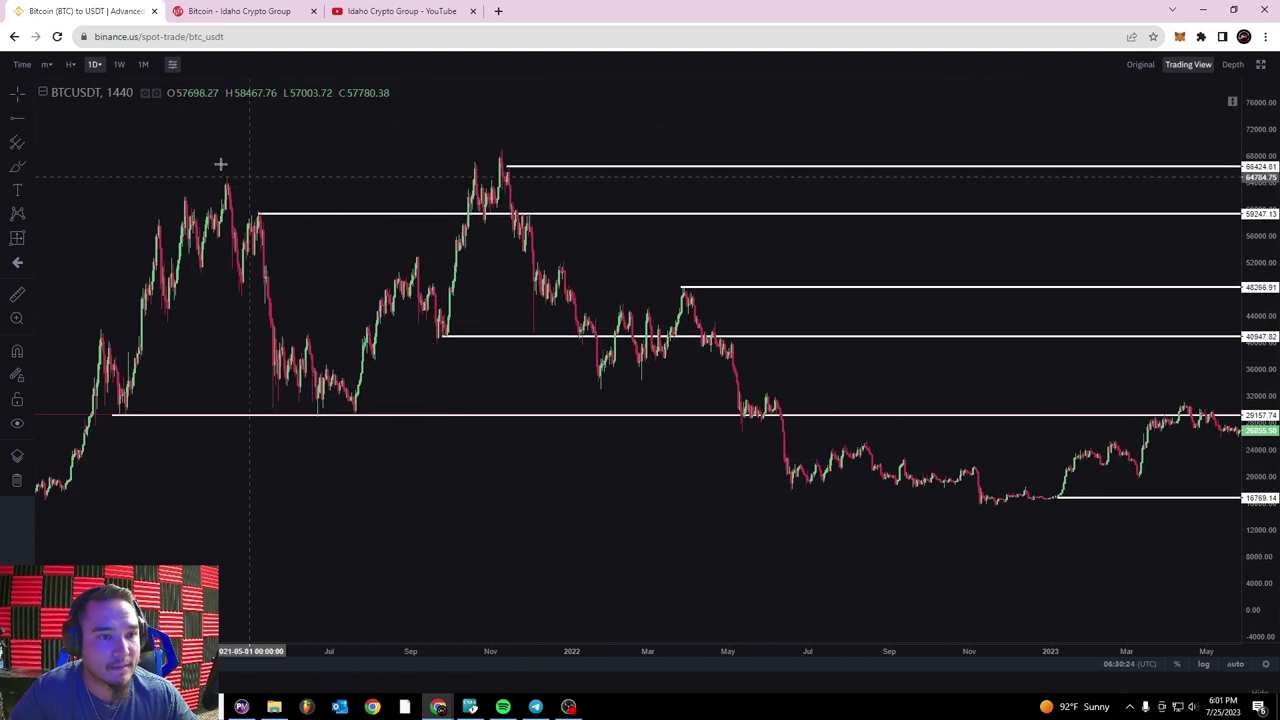
click(19, 120)
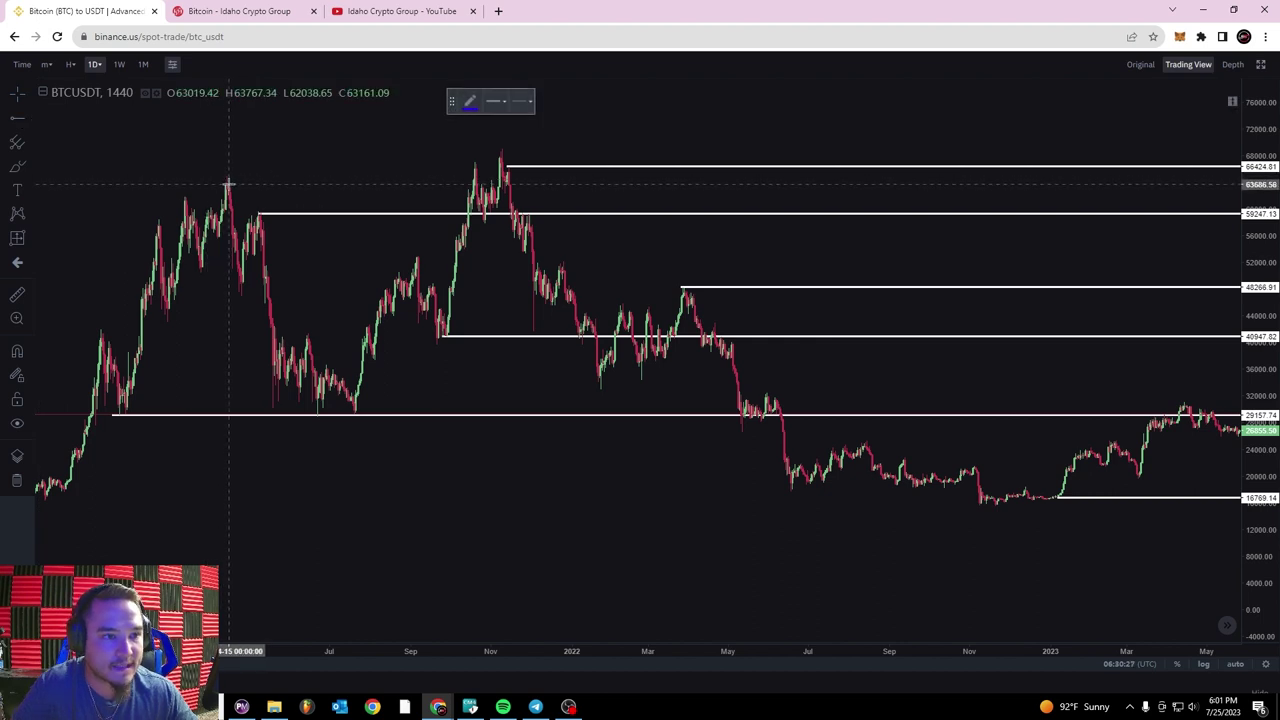
click(228, 184)
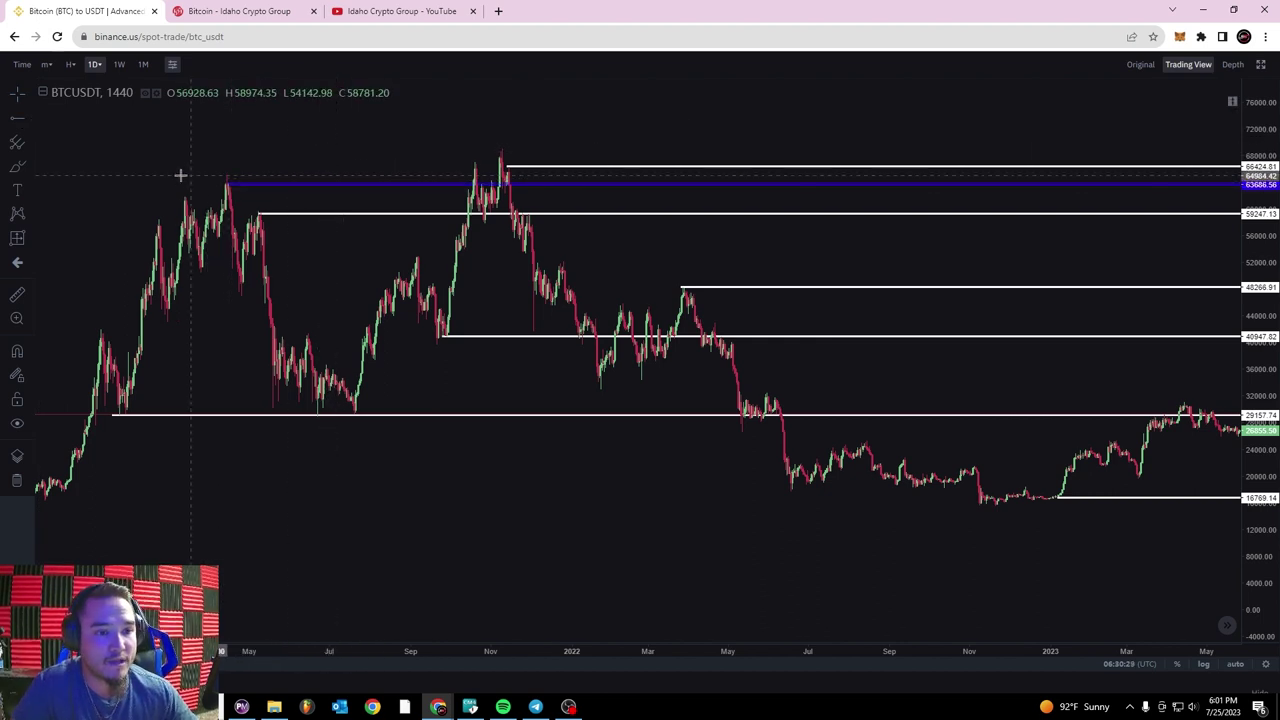
- Place blue horizontal rays at 52,604.82 from the September 2021 high and at 25,091.26 from the August 2022 high
click(20, 121)
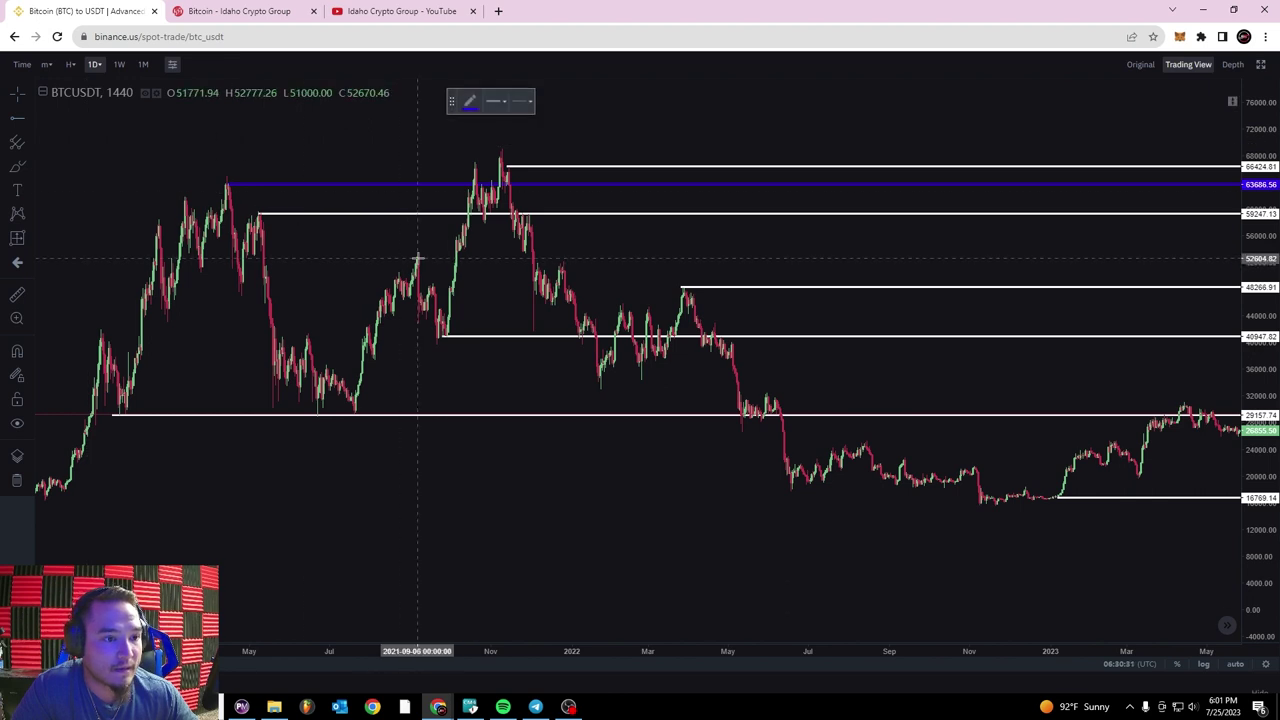
click(418, 258)
drag(563, 256, 477, 270)
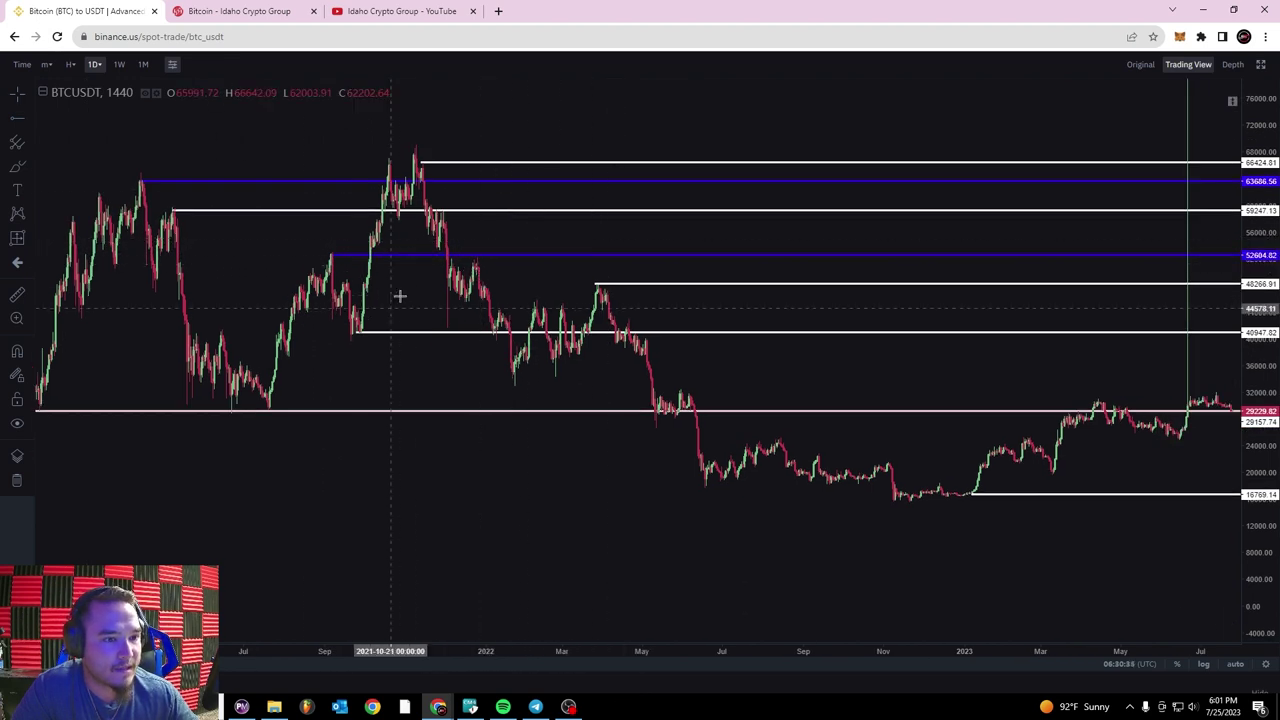
drag(692, 307, 549, 277)
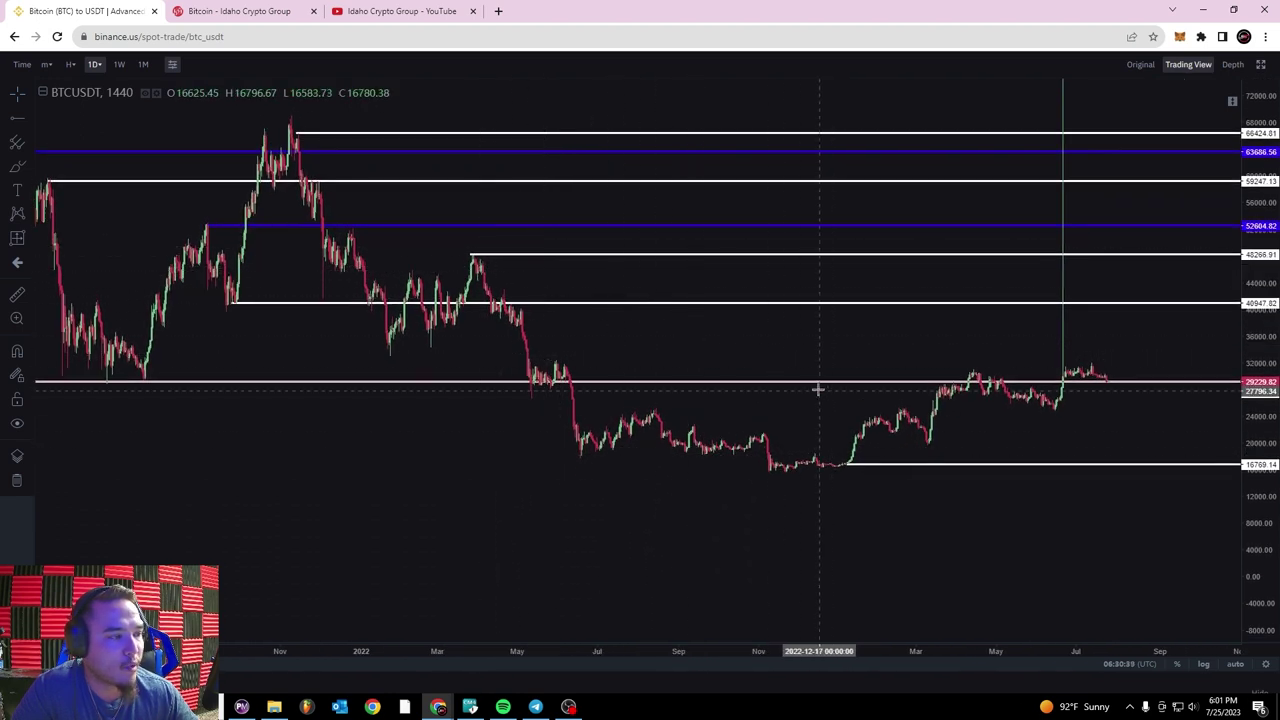
scroll(800, 350, down, 2)
drag(582, 324, 391, 300)
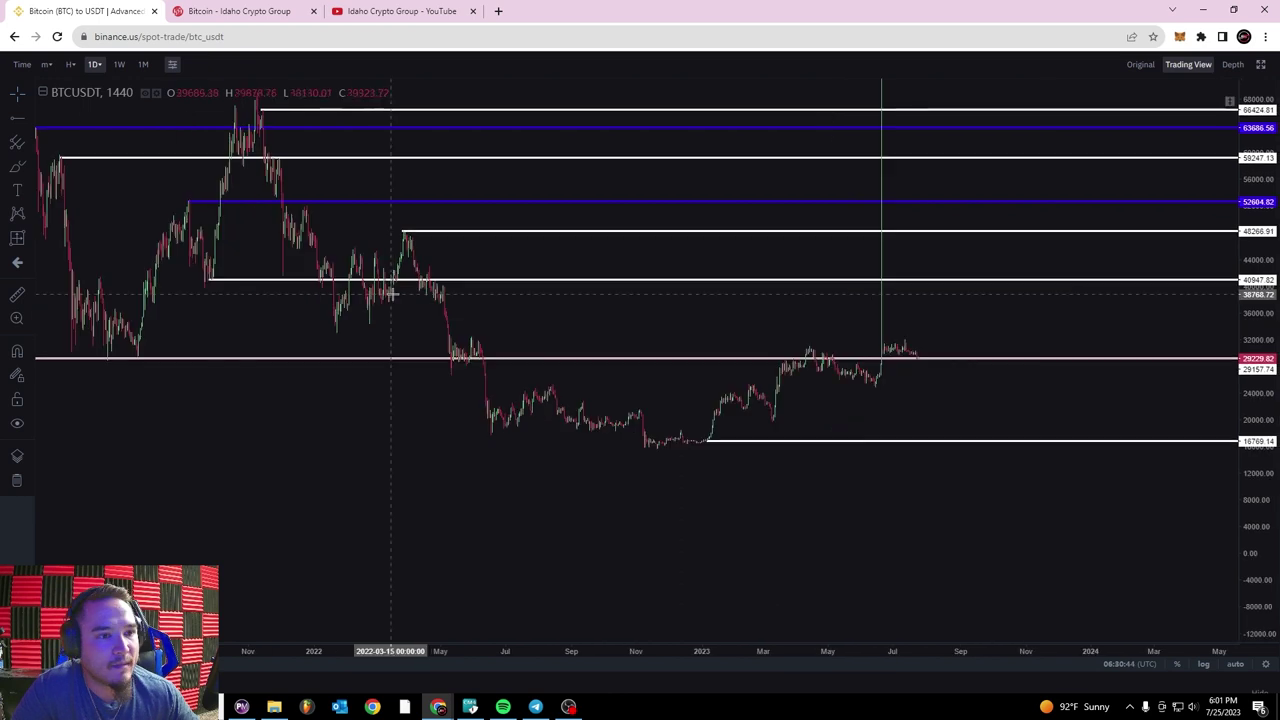
click(15, 172)
click(555, 385)
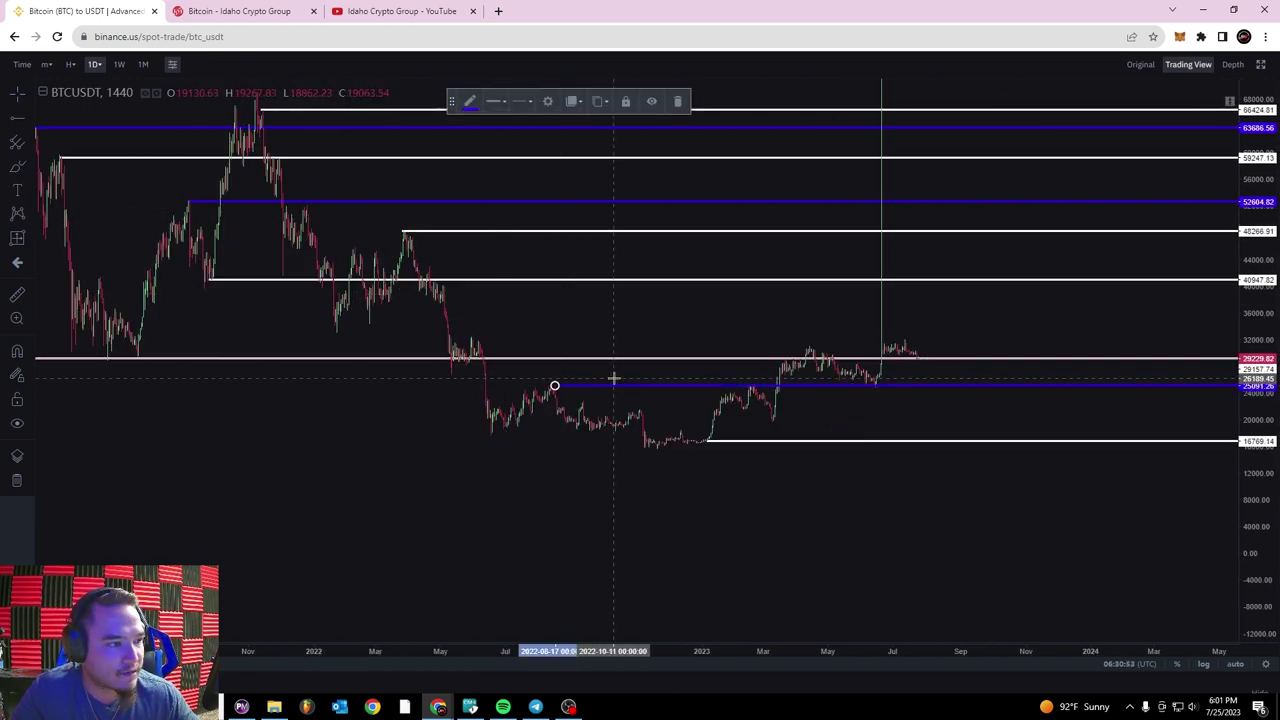
- Place a blue horizontal ray at 39,448.85 from the early May 2022 high, just below the 40,947.82 level
drag(943, 280, 812, 291)
drag(425, 272, 651, 303)
click(16, 120)
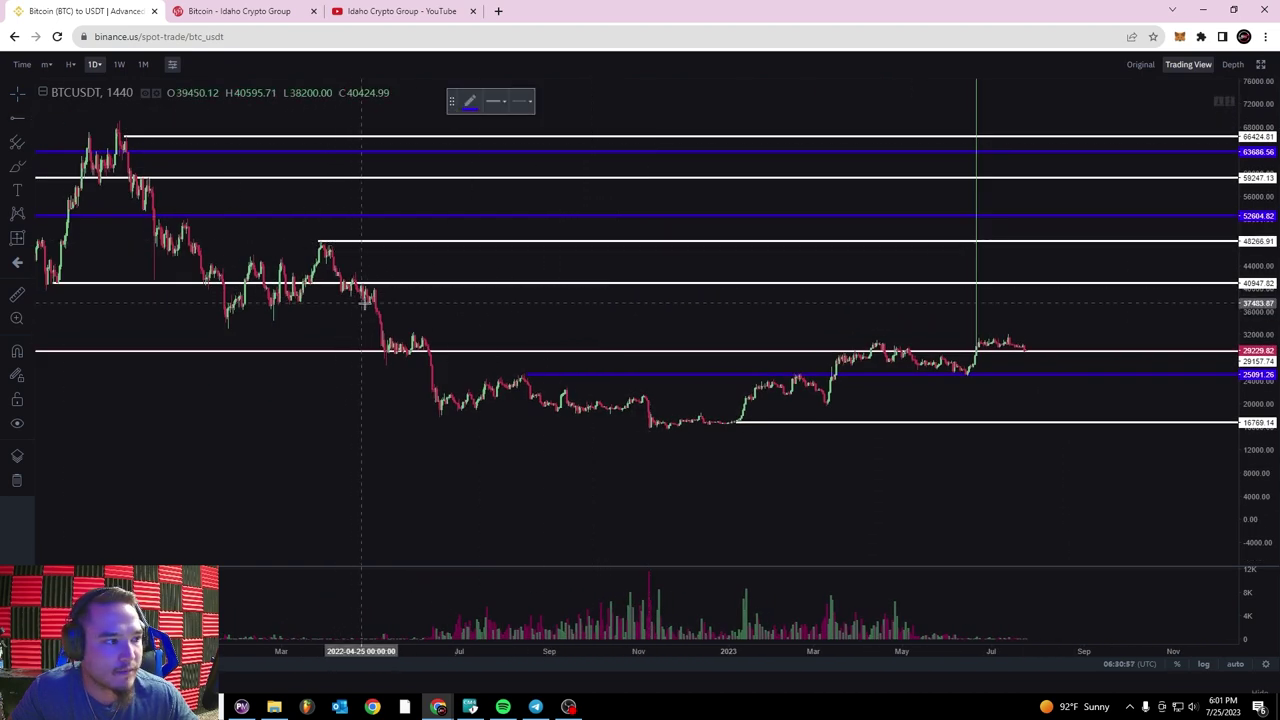
click(376, 291)
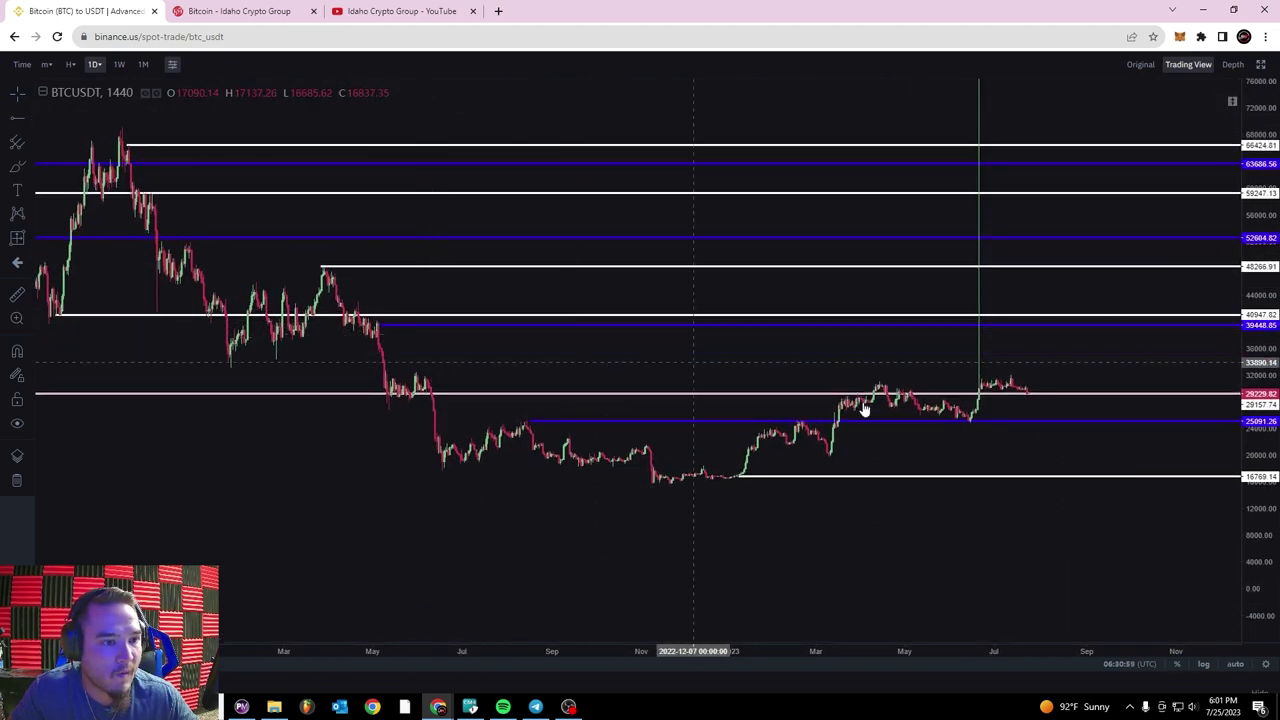
- Review recent price action against the daily levels and switch the chart to the 1H interval
drag(1249, 510, 1248, 467)
drag(1161, 362, 969, 433)
scroll(770, 488, up, 2)
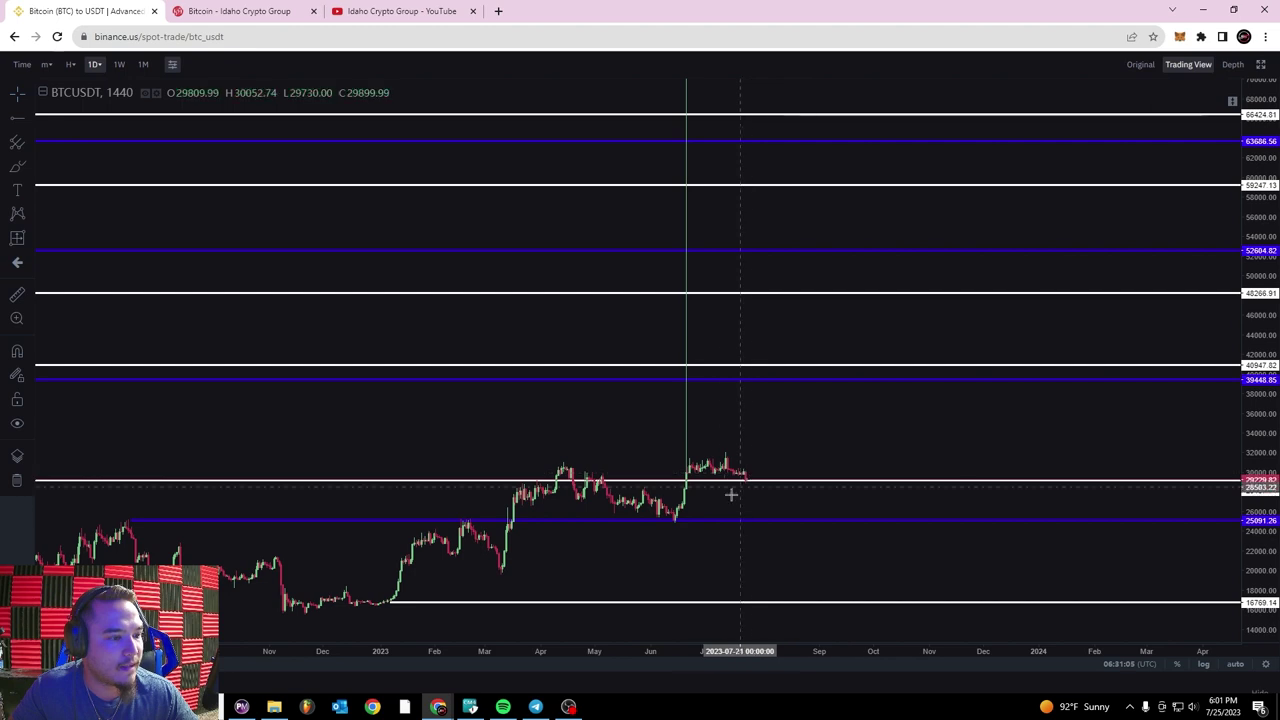
drag(377, 434, 830, 385)
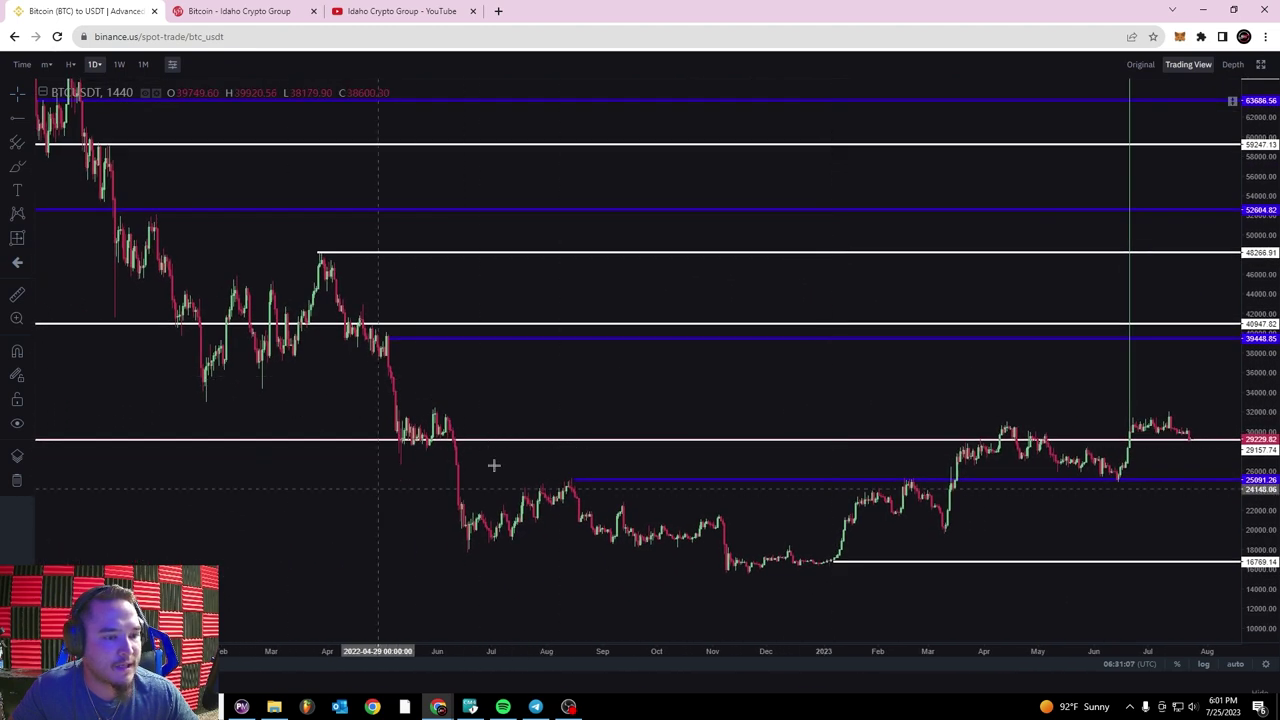
drag(725, 378, 354, 360)
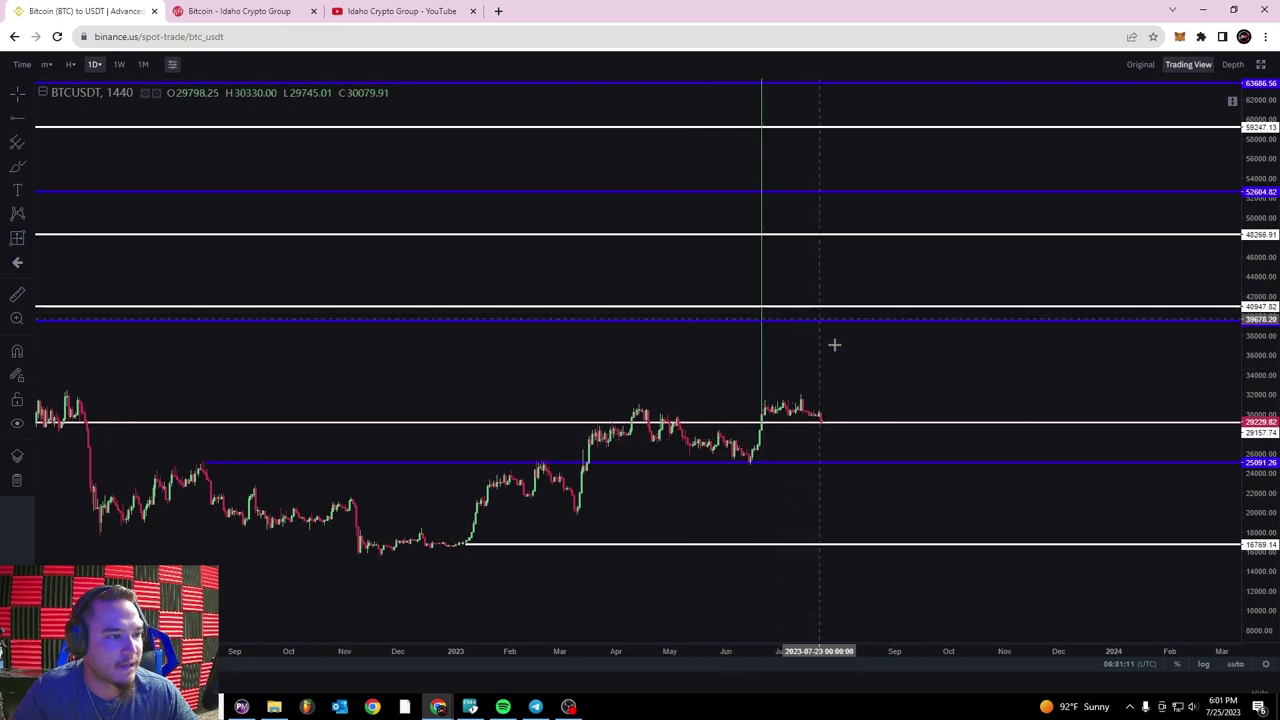
scroll(874, 380, down, 5)
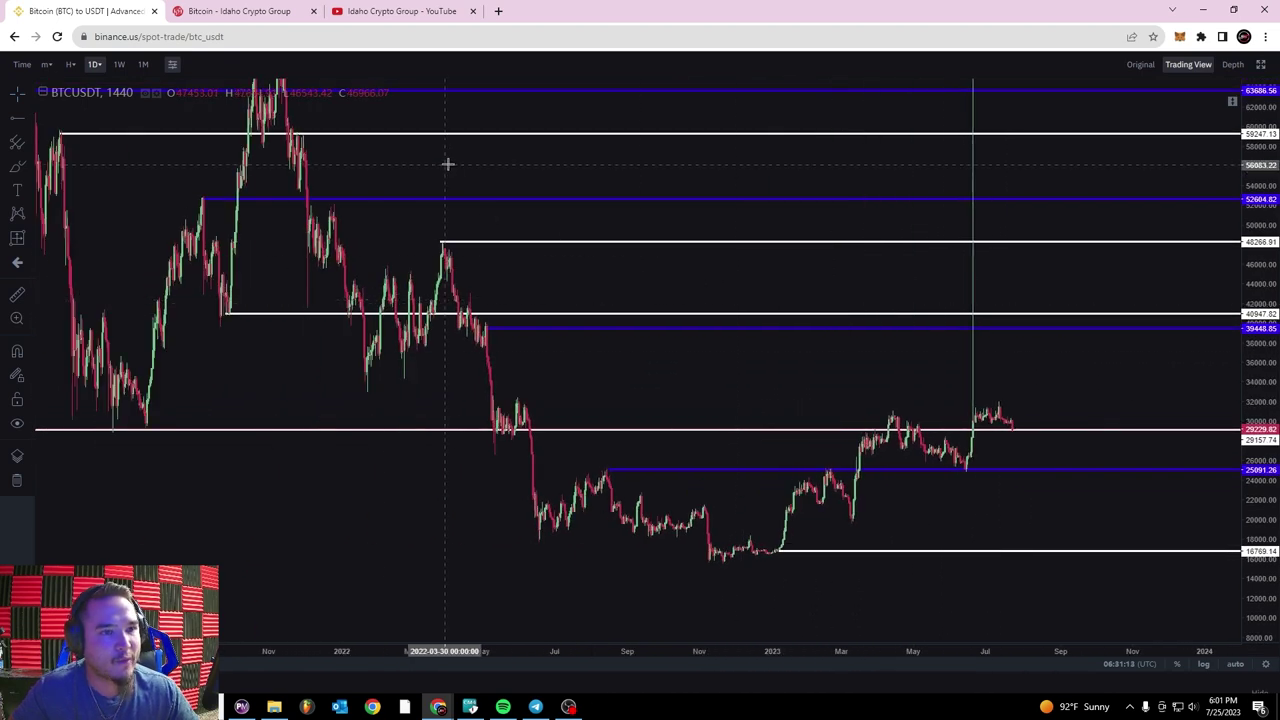
click(71, 68)
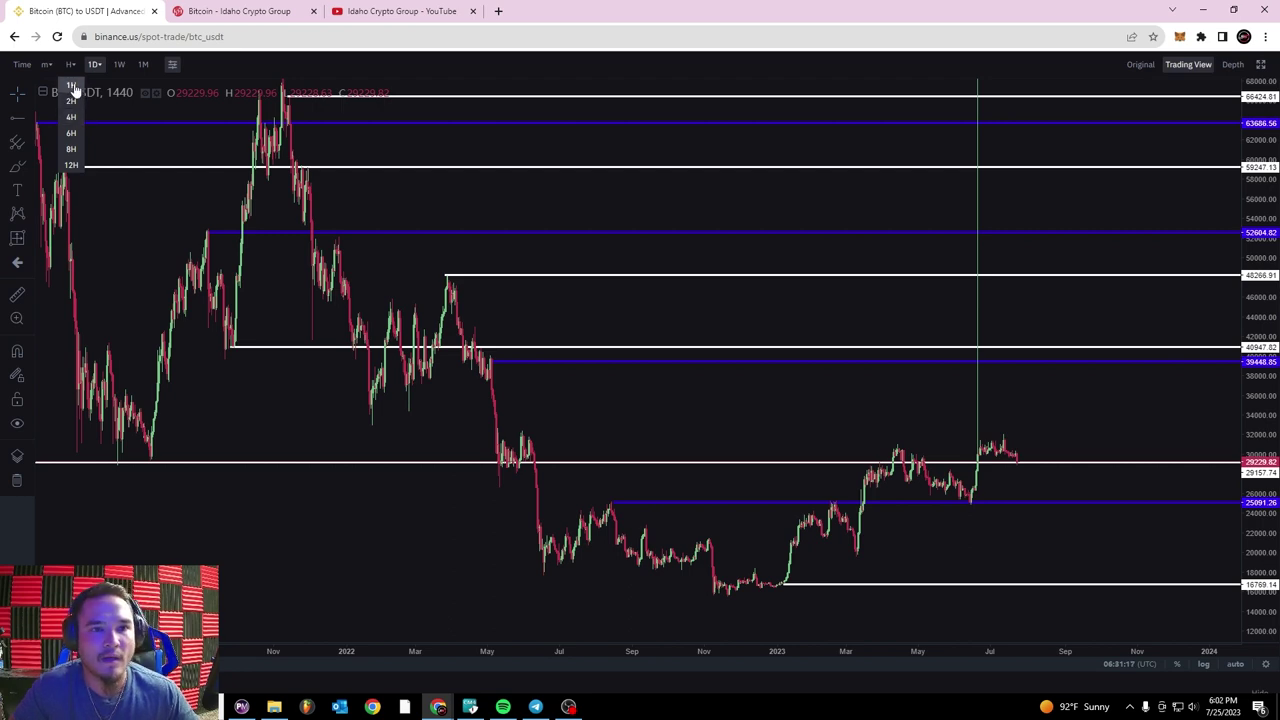
click(73, 88)
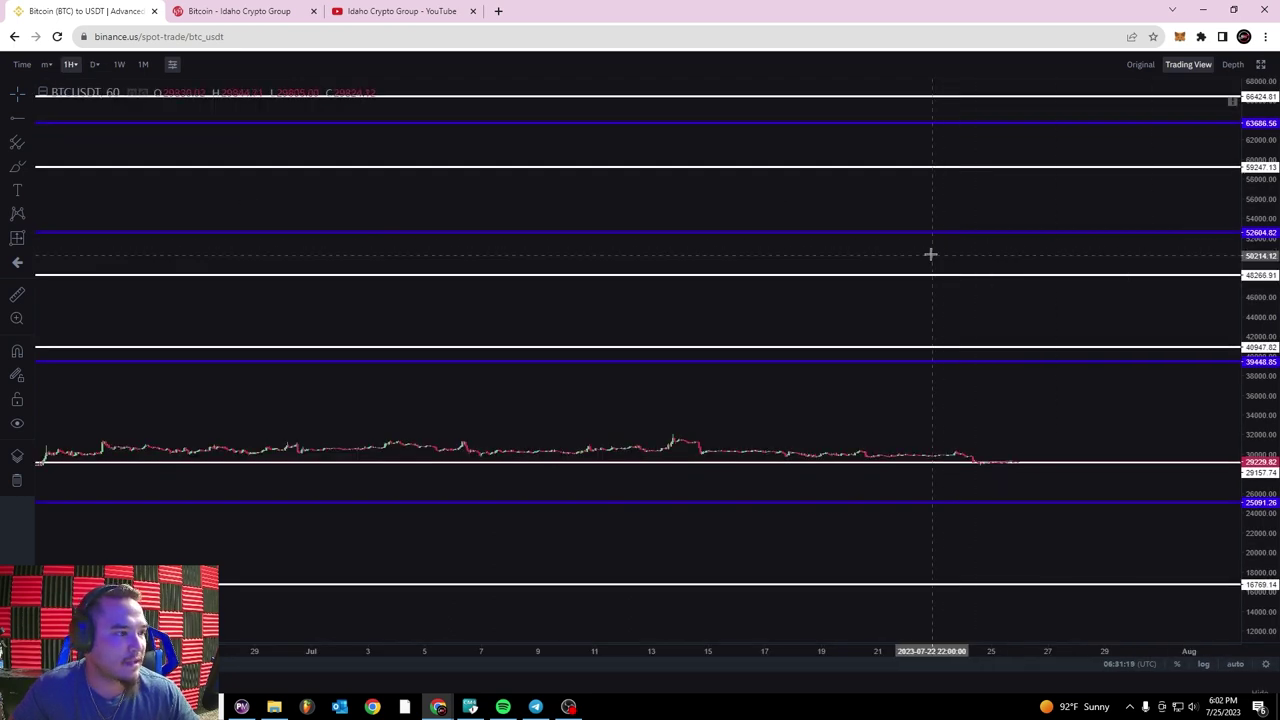
- Set the horizontal ray colour to yellow and place one at 31,261.02 from the June 23, 2023 high
drag(1275, 457, 1263, 294)
drag(1168, 424, 1069, 270)
drag(1267, 383, 1262, 284)
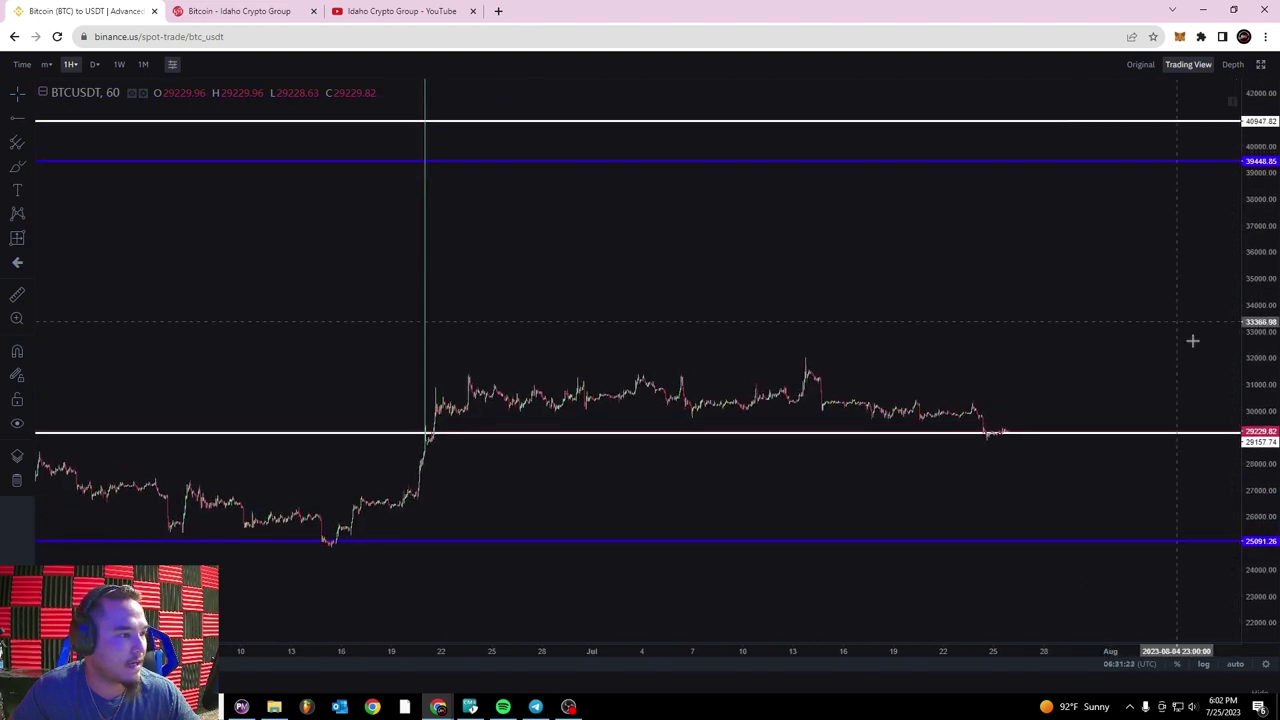
drag(1176, 319, 77, 132)
click(31, 116)
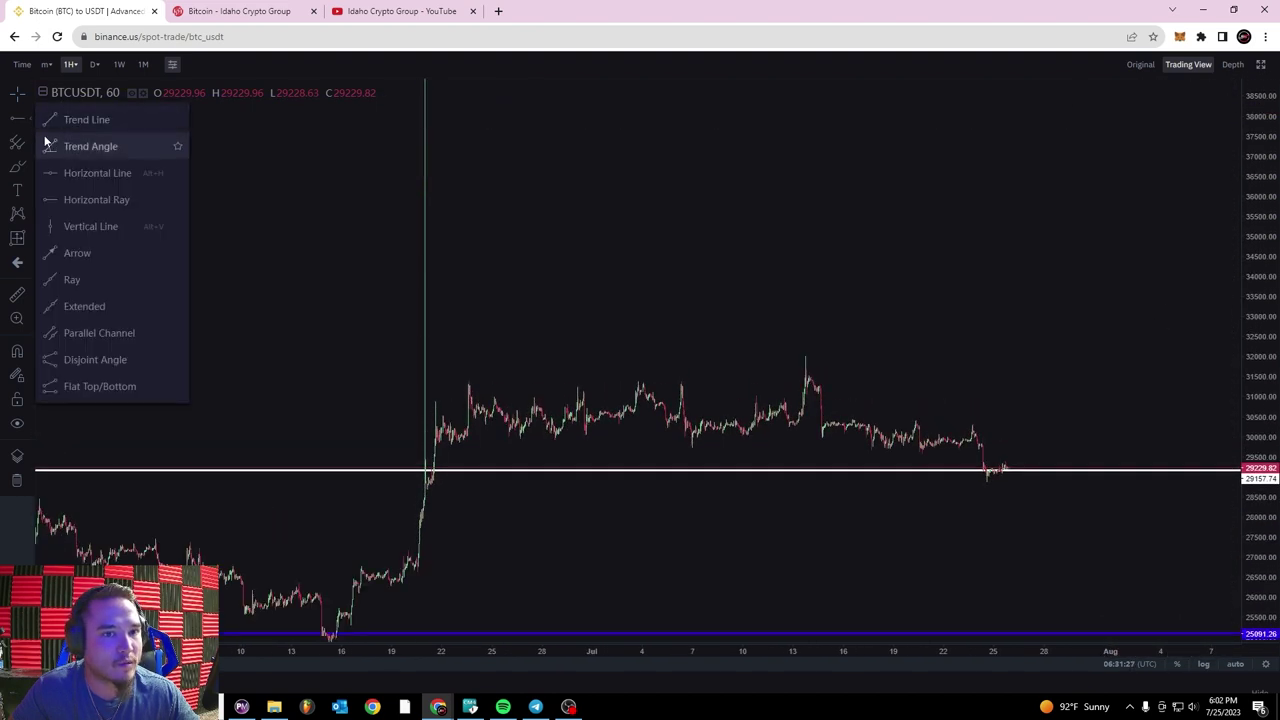
click(25, 119)
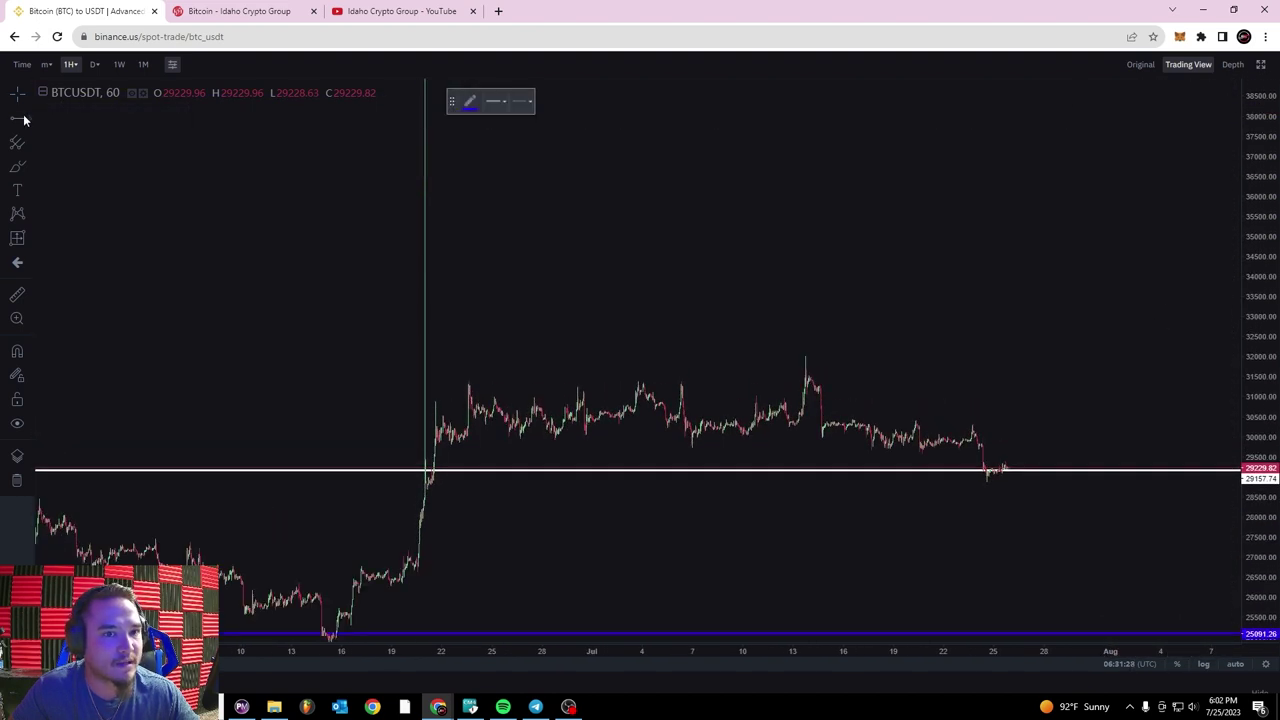
click(472, 103)
click(504, 140)
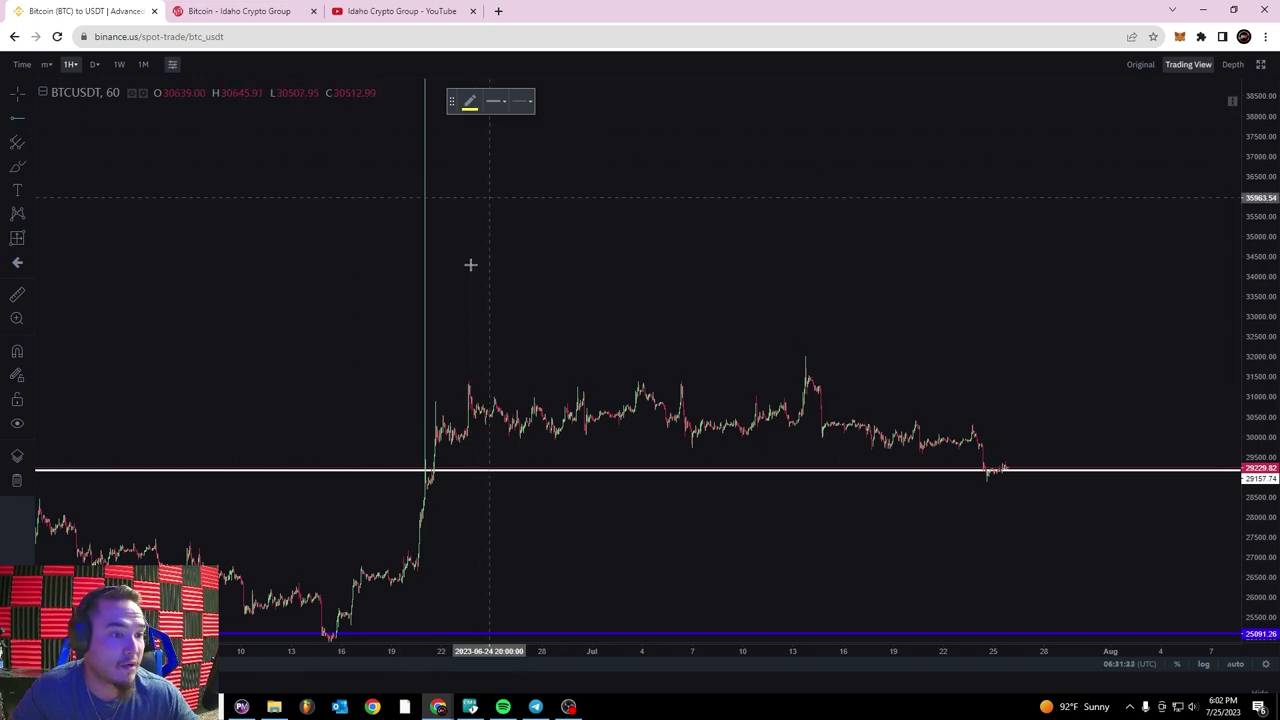
scroll(420, 371, up, 5)
drag(61, 168, 503, 108)
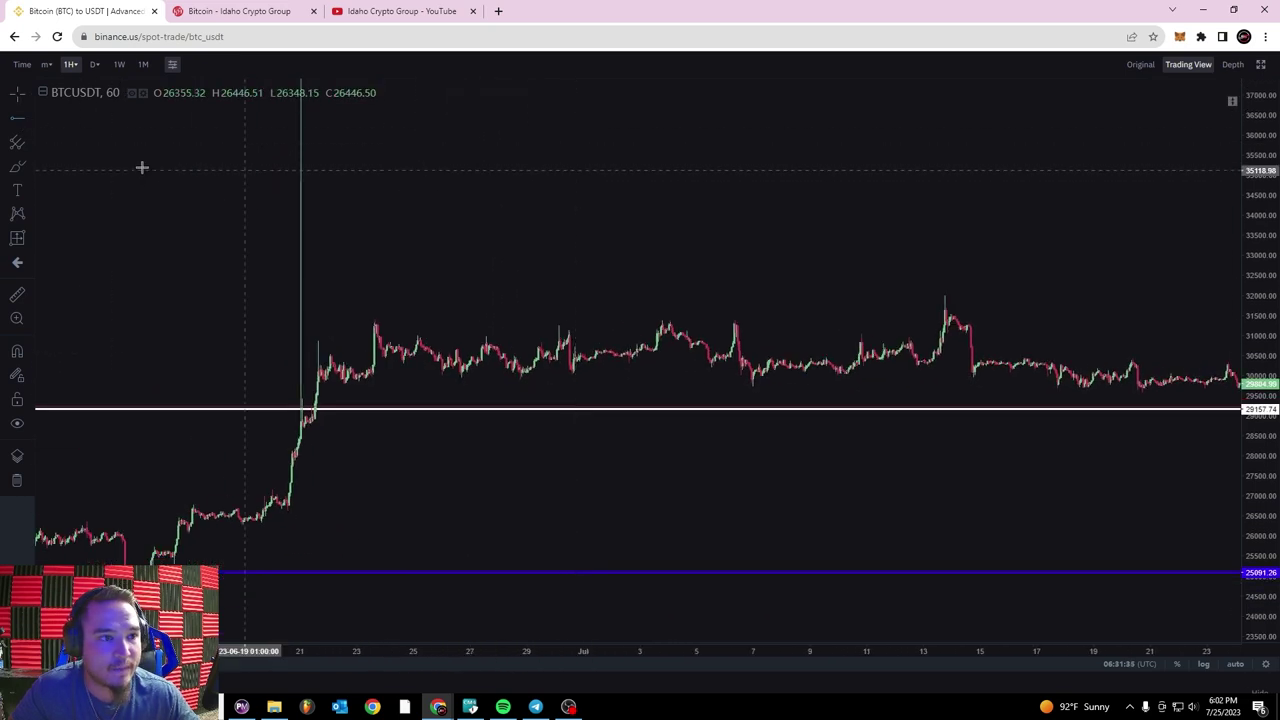
click(26, 120)
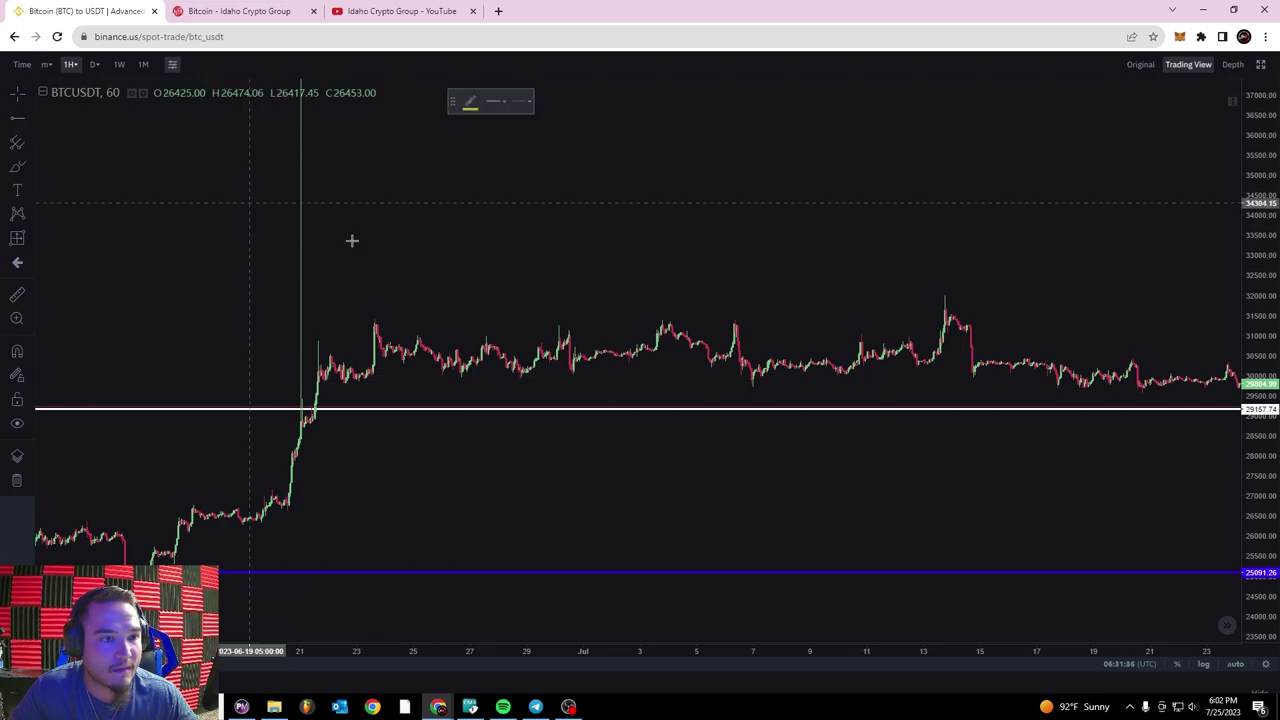
click(375, 323)
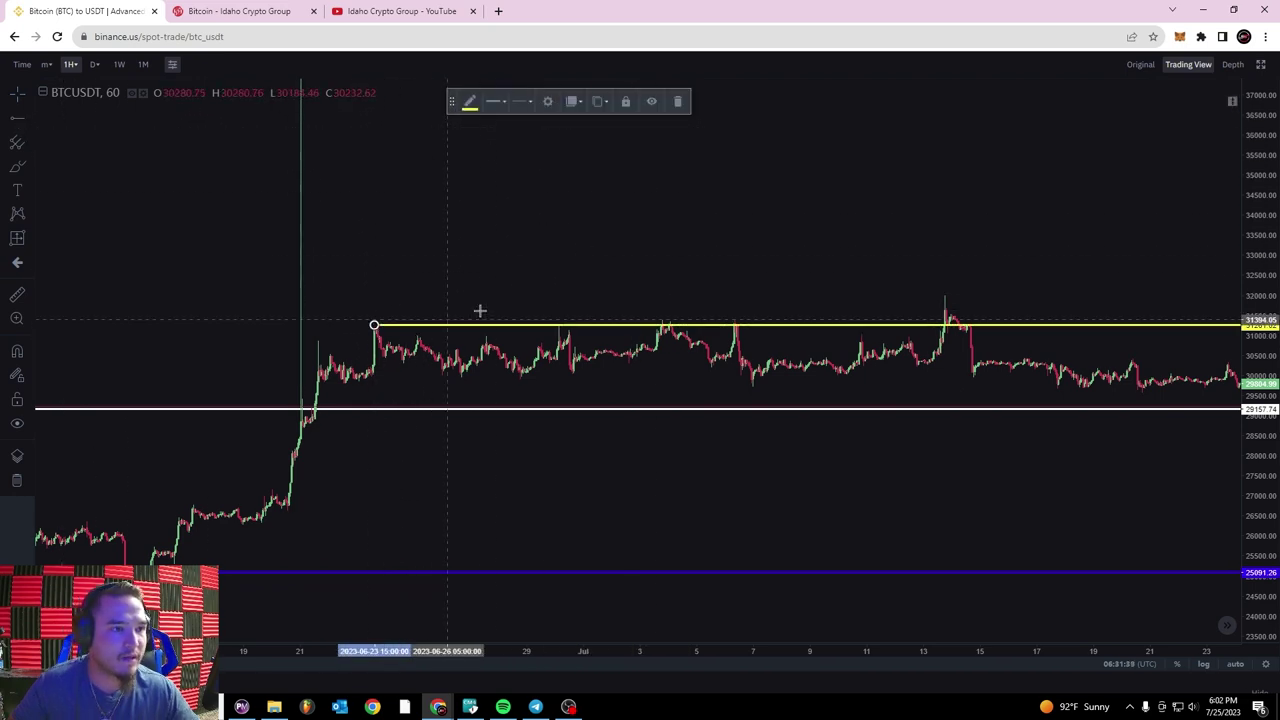
- Check which intervals the yellow ray is visible on in its settings, leaving them unchanged
click(549, 104)
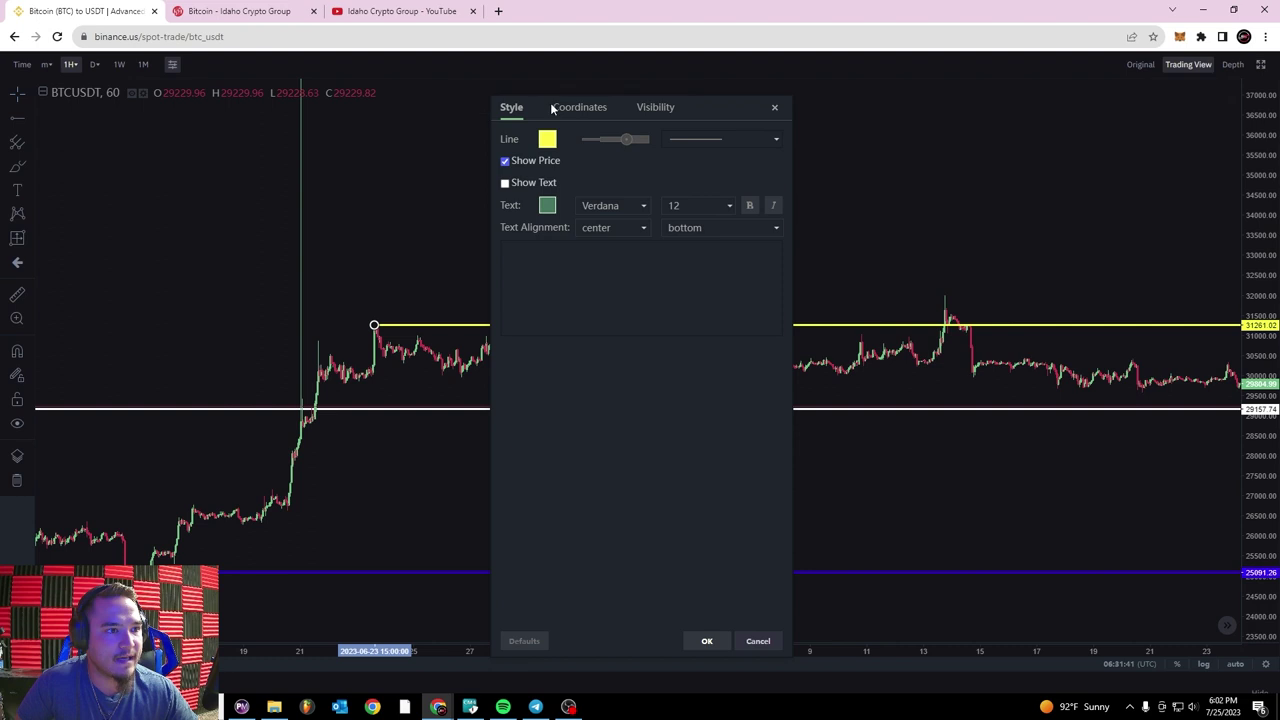
click(652, 110)
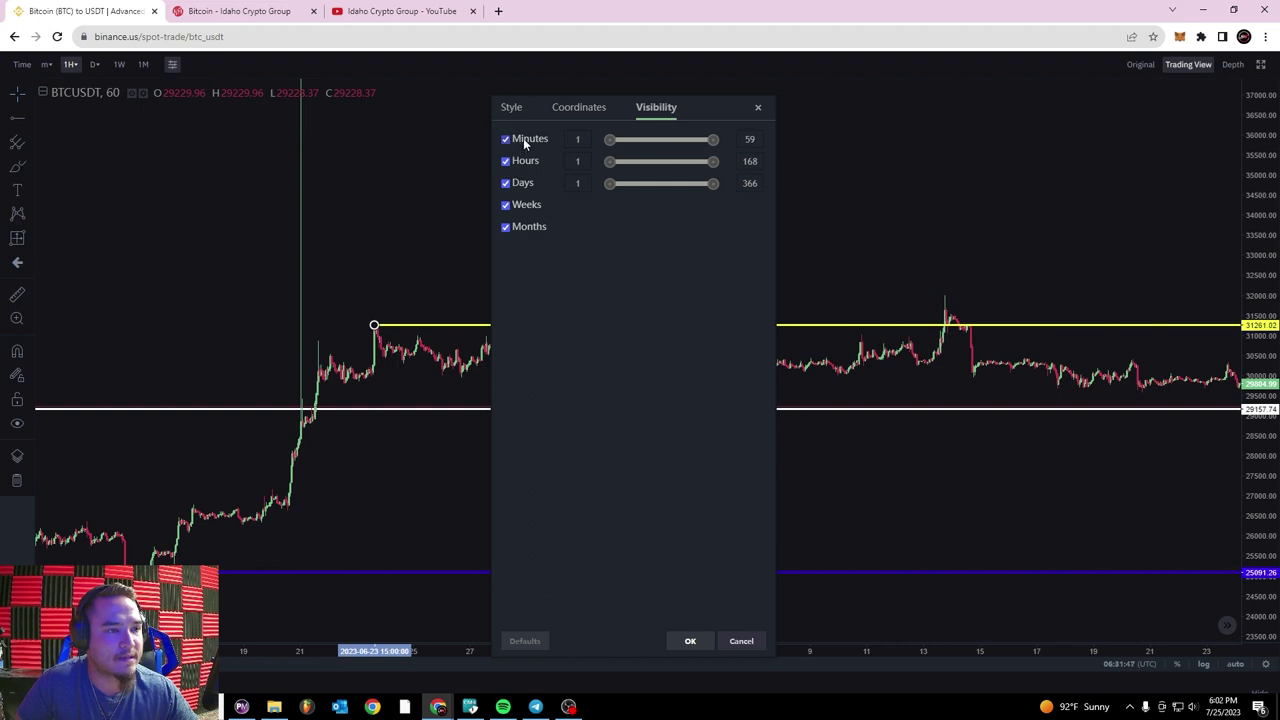
click(741, 643)
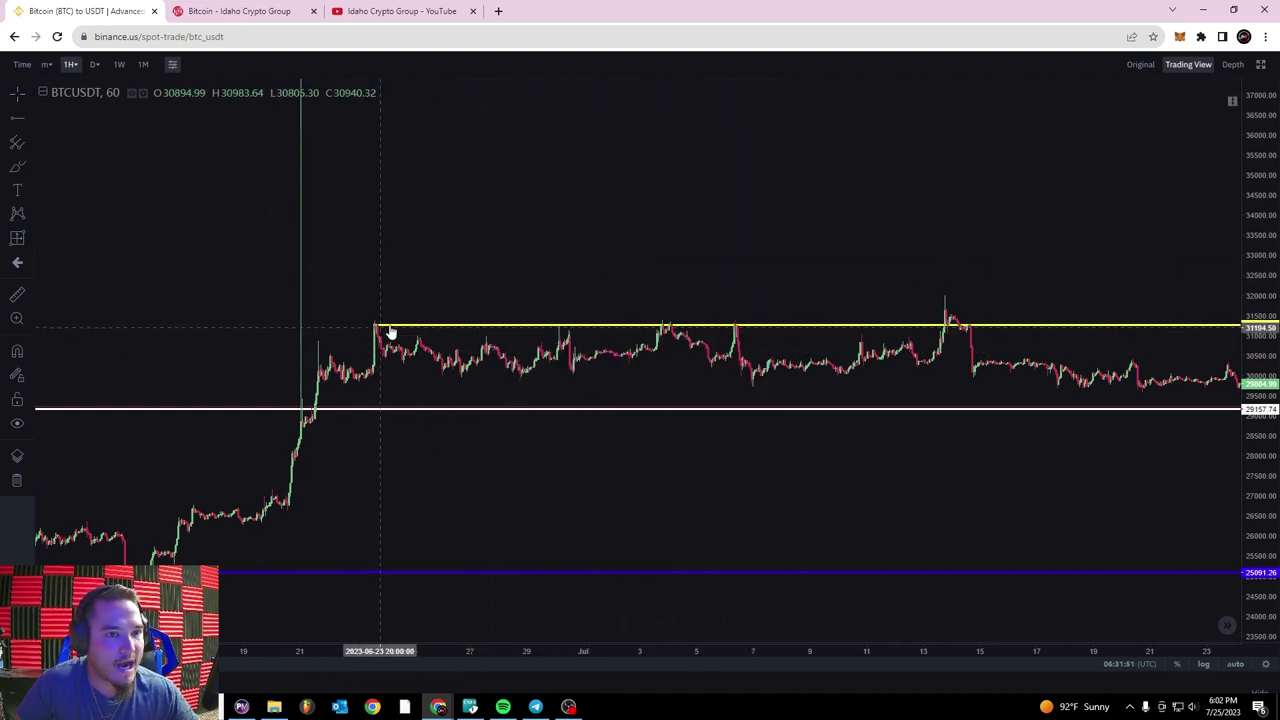
- Switch the chart to the 1W interval and inspect the yellow ray against the weekly candles of mid-2023
click(120, 64)
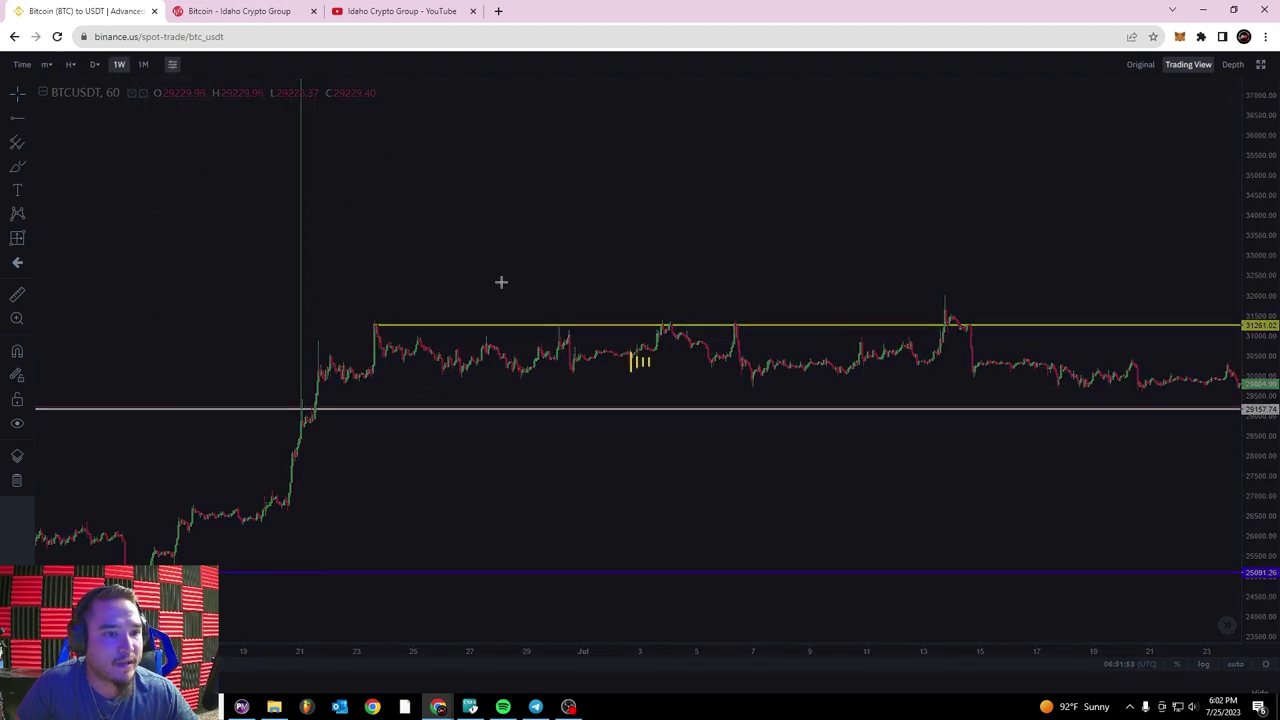
scroll(614, 330, up, 8)
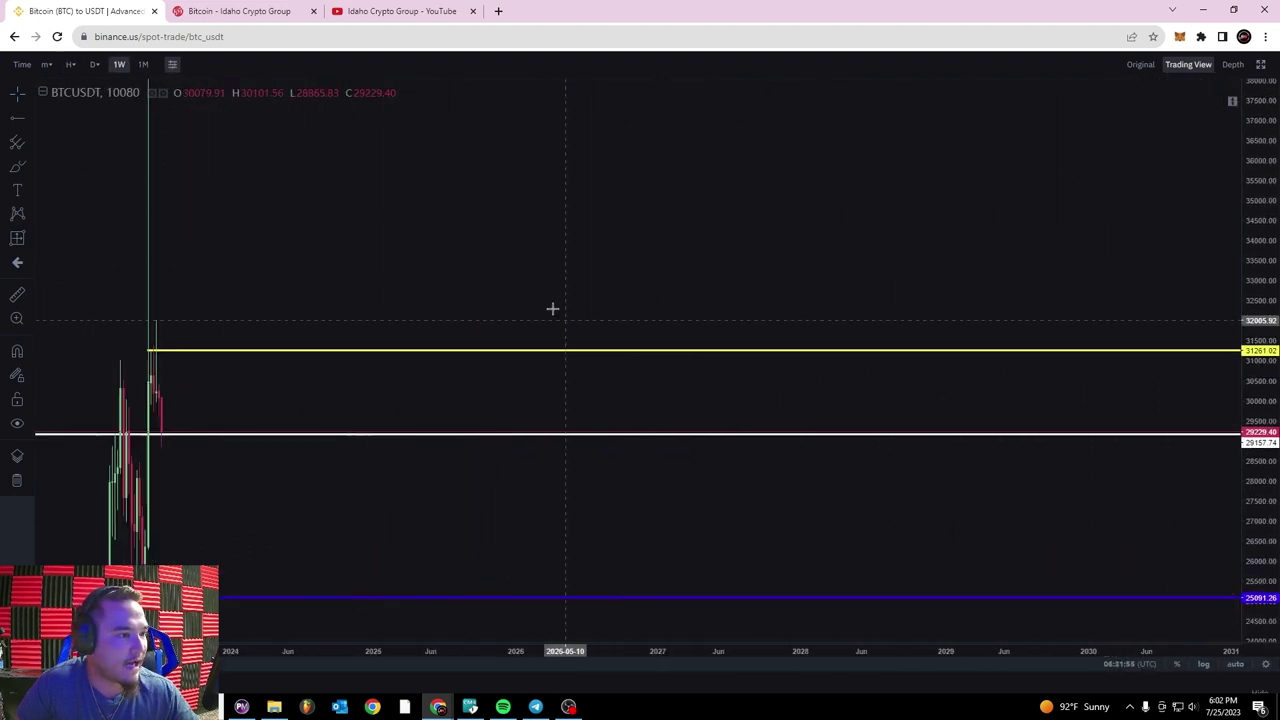
drag(563, 320, 1067, 318)
drag(1244, 171, 1244, 472)
scroll(489, 280, up, 8)
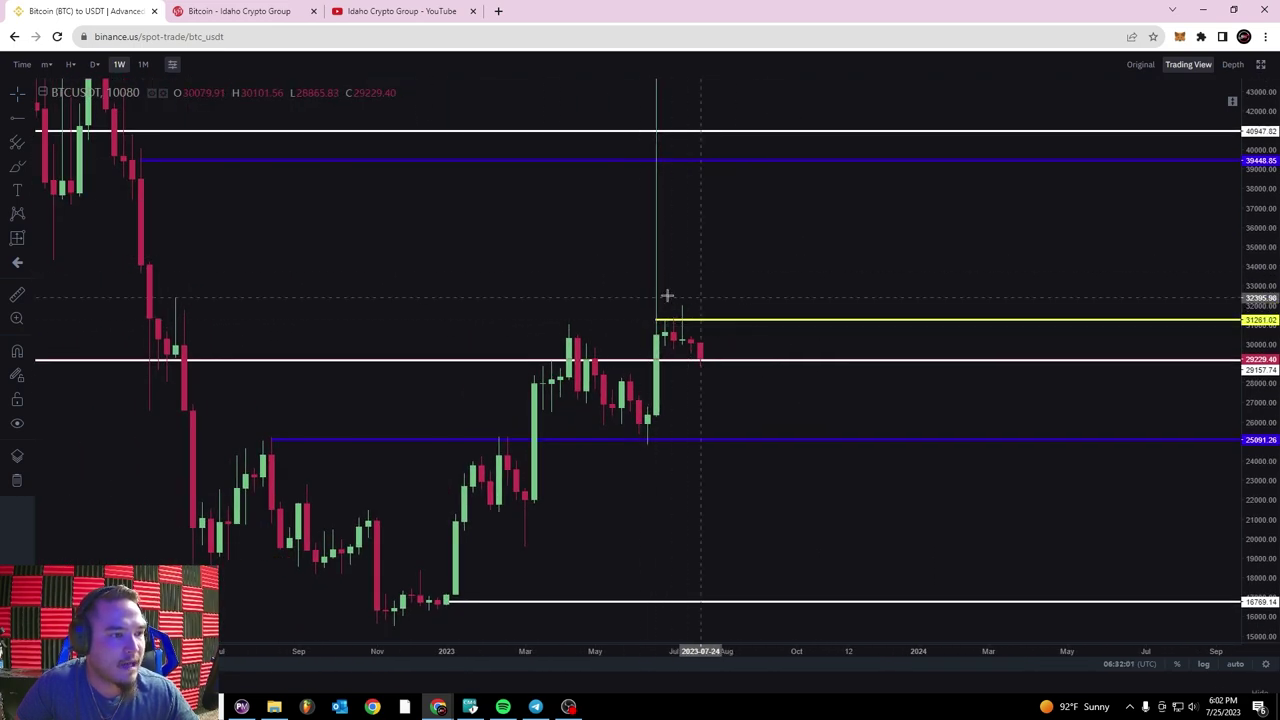
- Open the interval visibility settings of the yellow ray at 31,261.02 and clear that ray from the weekly chart
click(701, 321)
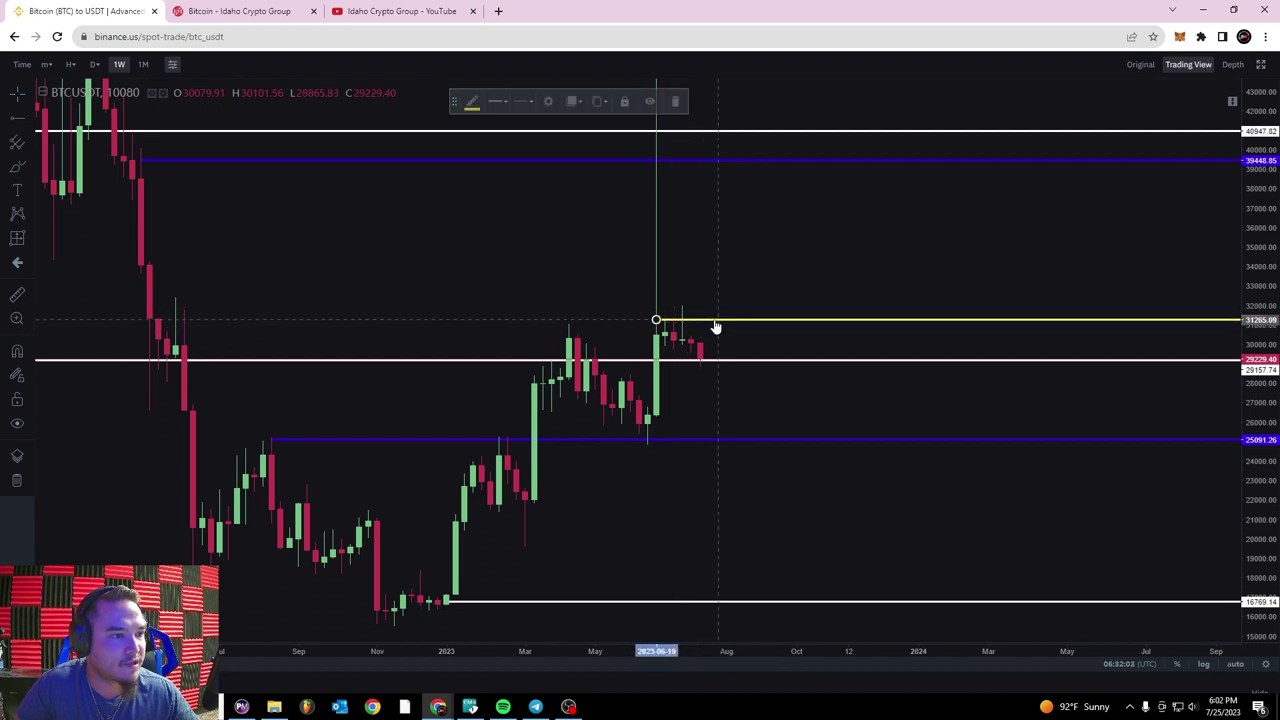
click(546, 96)
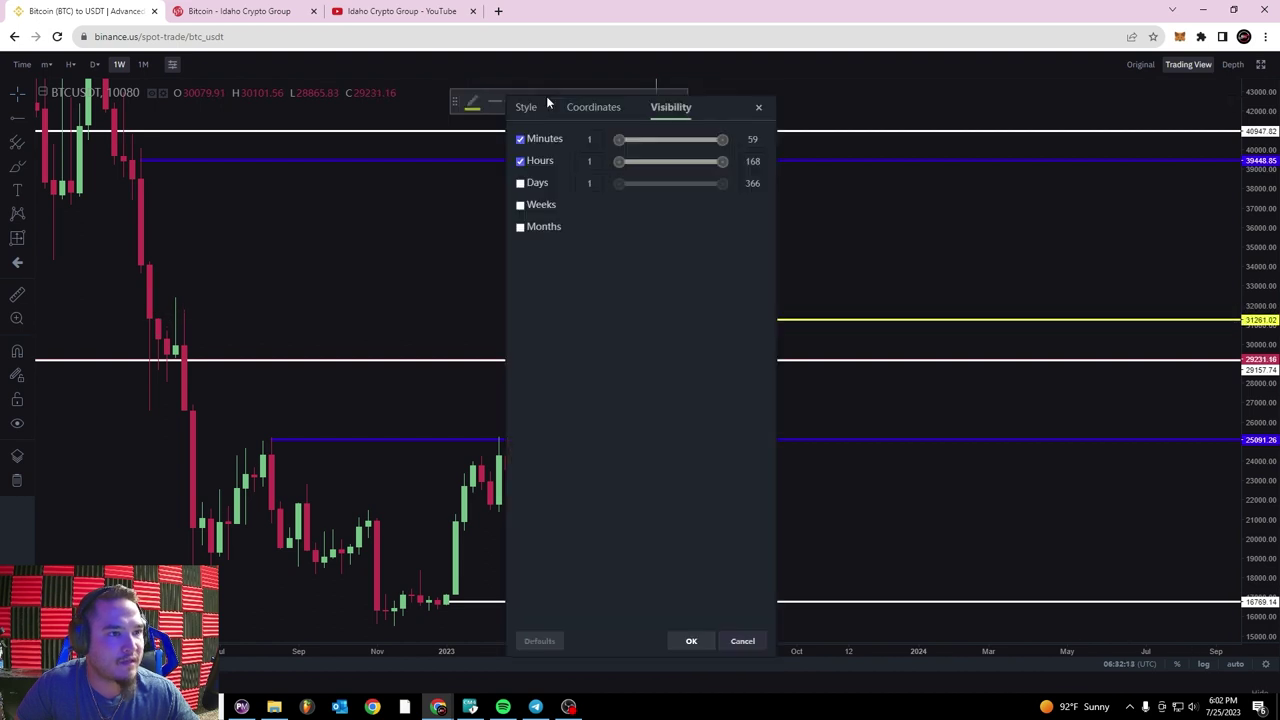
click(532, 165)
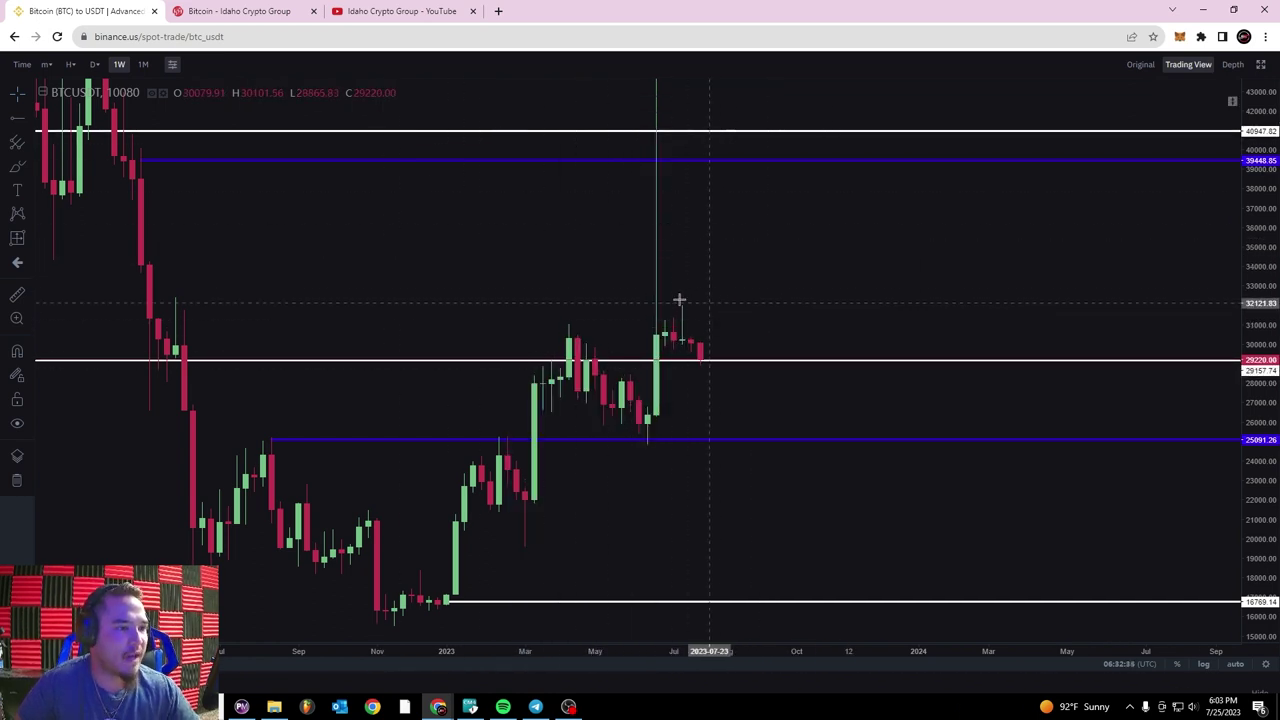
- Switch the chart to the 1H interval and place yellow horizontal rays at 31,303.86 from the June 23 high and 29,966.69 from the following low
mouse_move(71, 80)
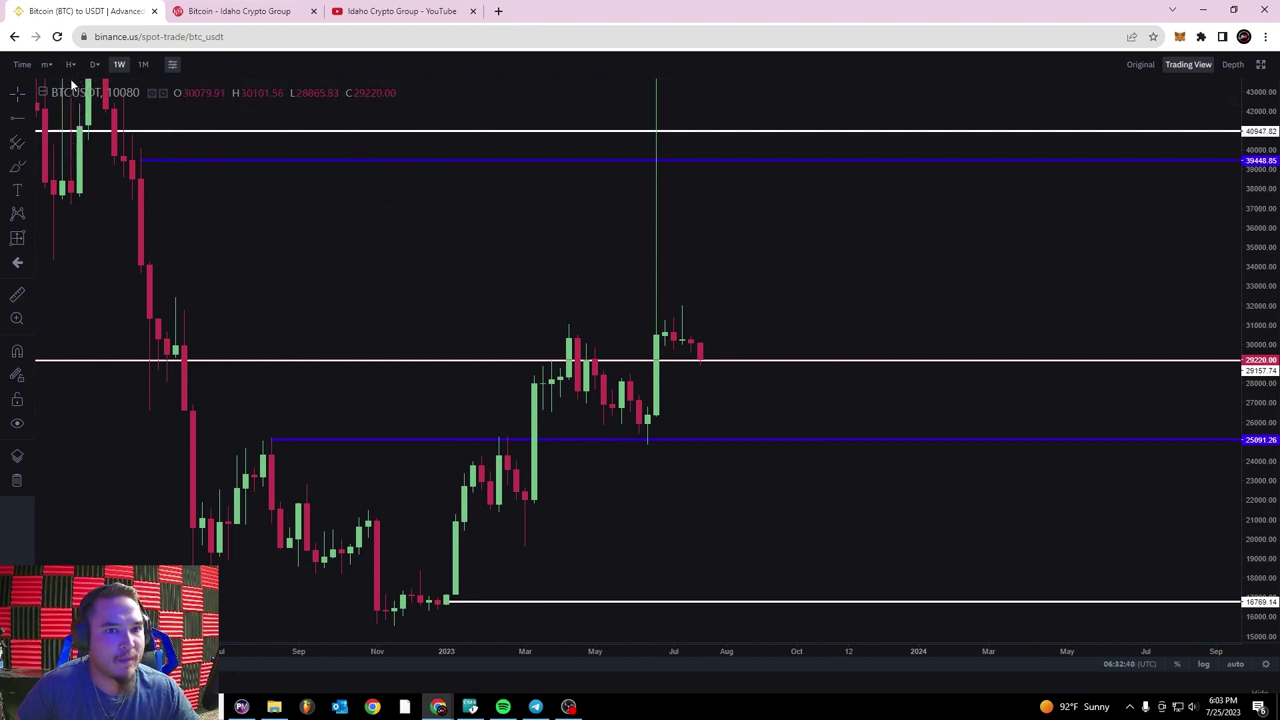
click(72, 90)
scroll(771, 277, down, 10)
drag(1254, 484, 1254, 185)
drag(474, 219, 545, 297)
scroll(182, 275, up, 2)
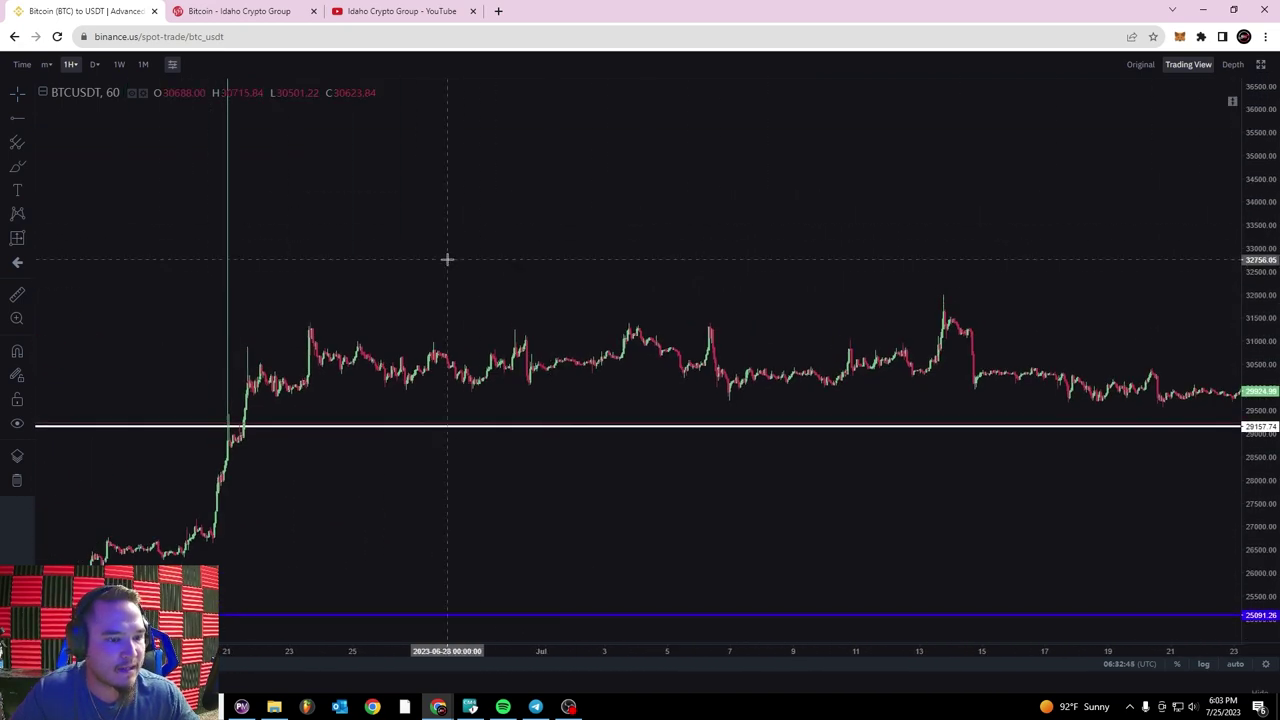
click(18, 119)
click(310, 327)
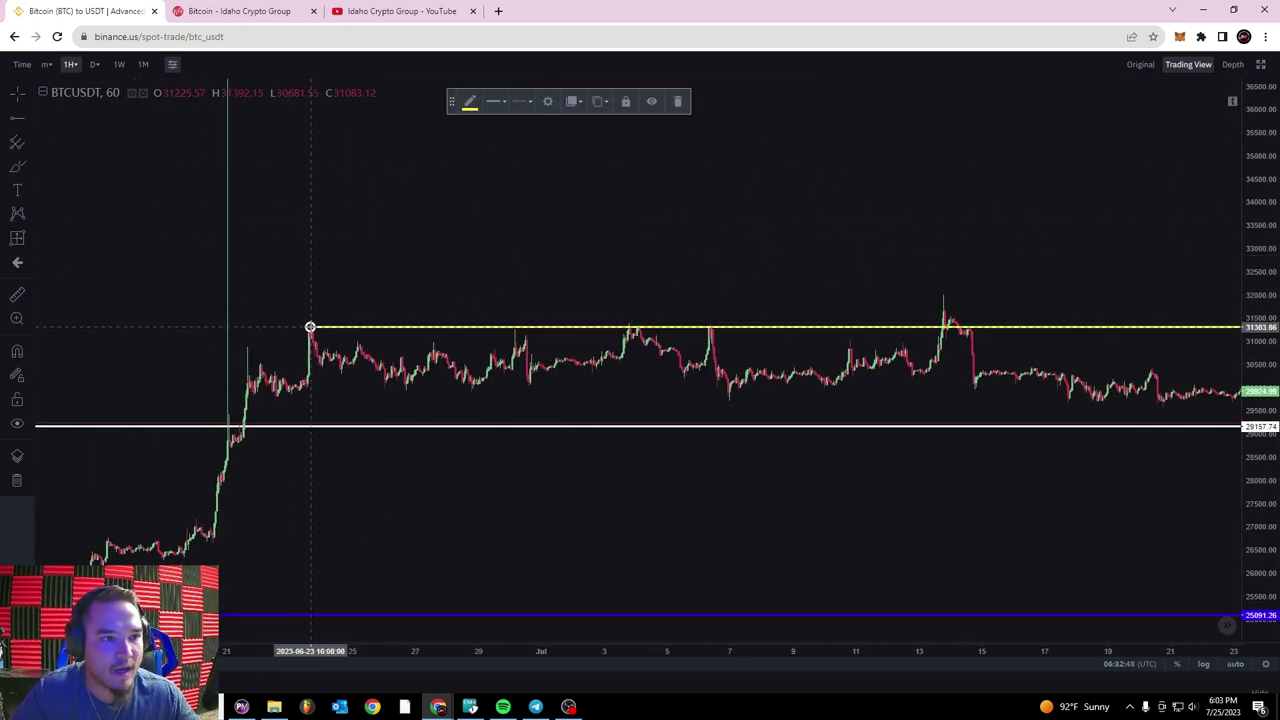
click(405, 388)
click(677, 246)
- Sketch a wavy brush stroke bouncing between the two yellow rays from late June to mid-July, and delete it
drag(350, 321, 265, 311)
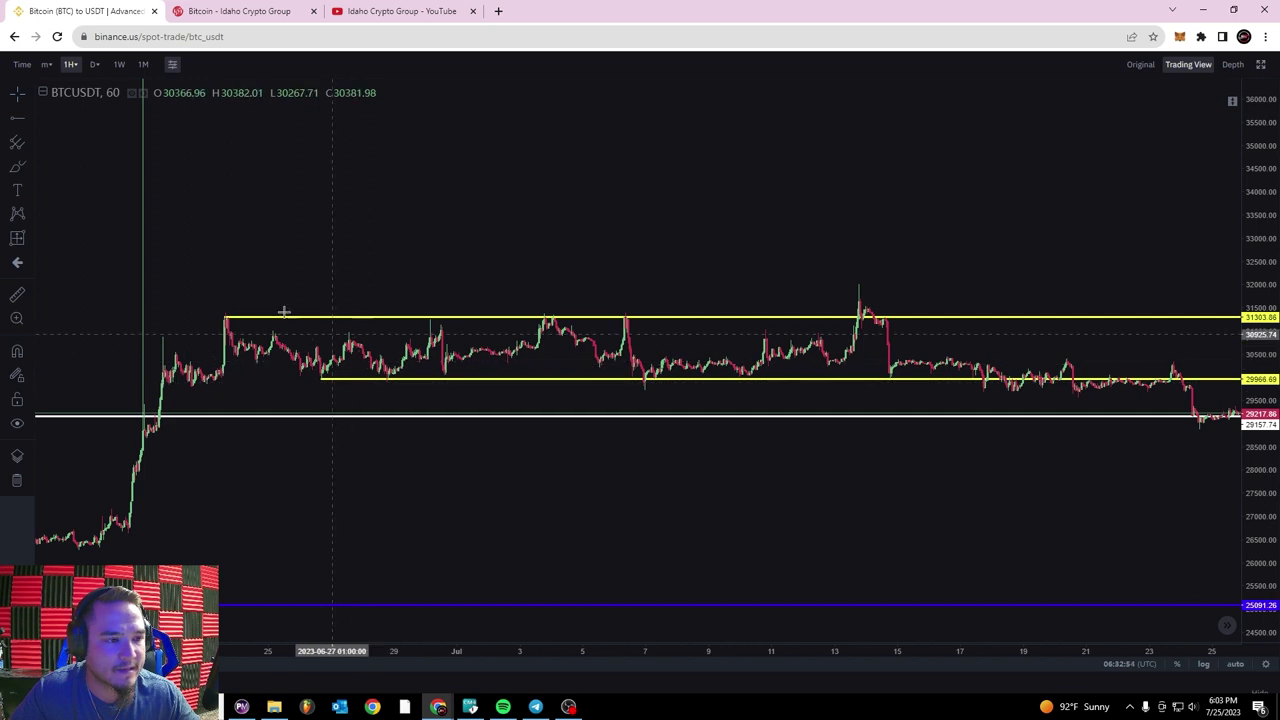
click(15, 167)
mouse_move(323, 376)
mouse_down()
mouse_move(443, 330)
mouse_move(686, 380)
mouse_move(891, 374)
mouse_move(1014, 346)
mouse_up()
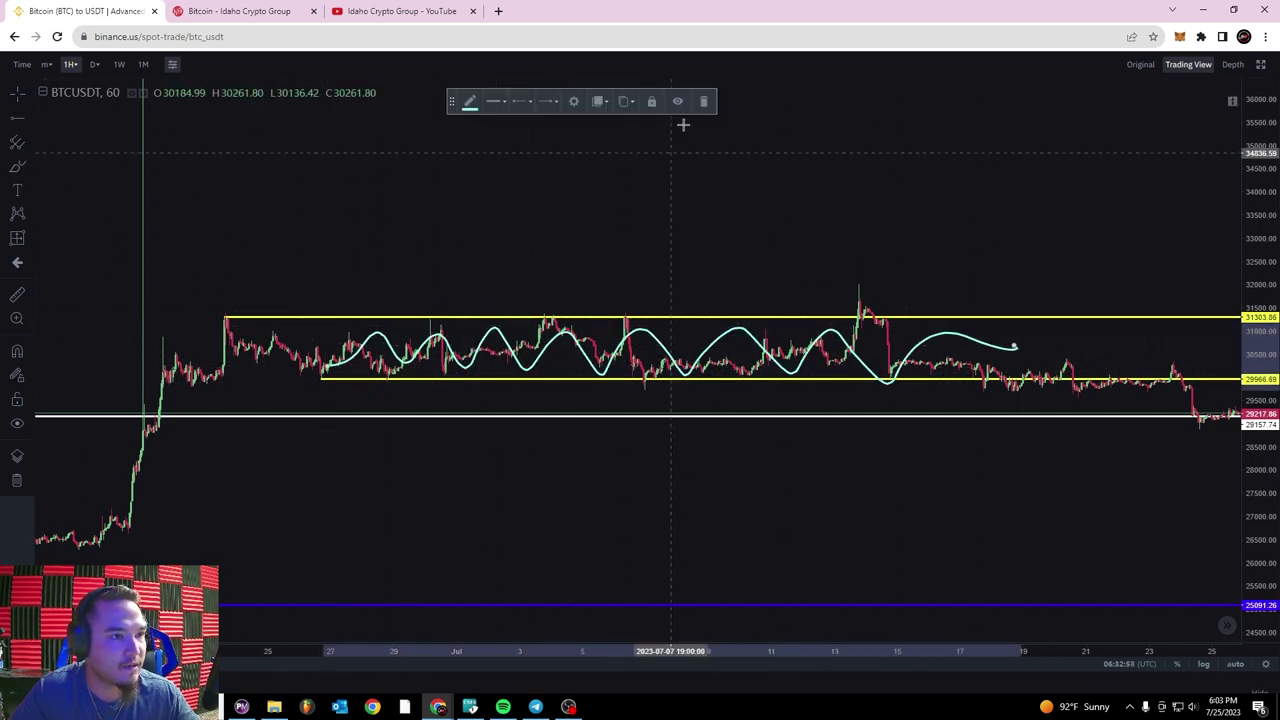
click(703, 101)
- Measure two price moves from the lower yellow ray up to the upper one, starting at the June 28 and early July lows
click(18, 241)
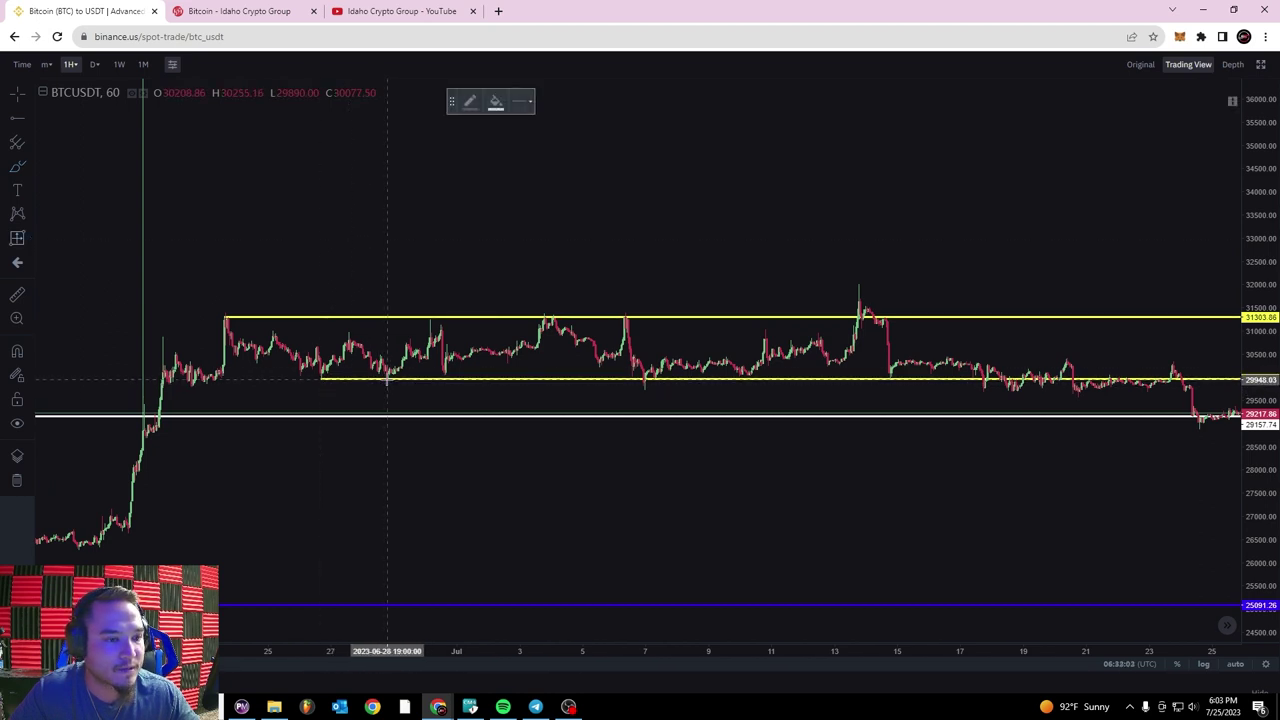
click(387, 380)
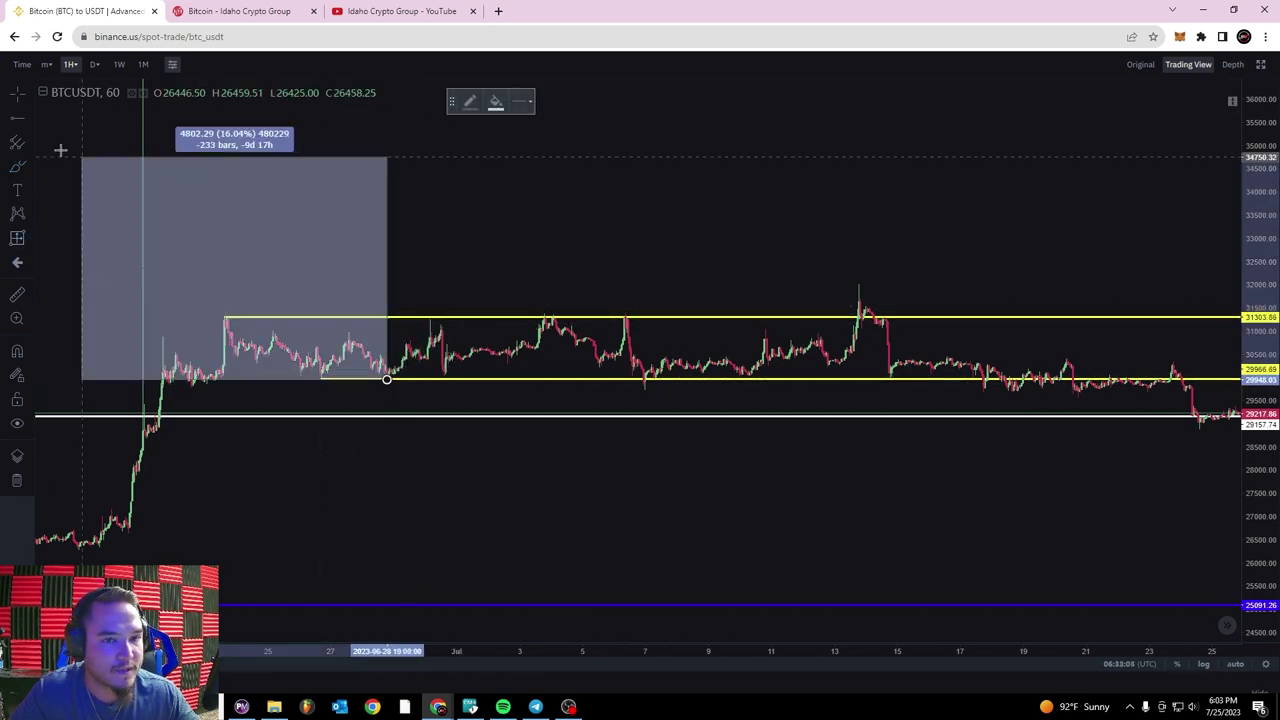
click(463, 320)
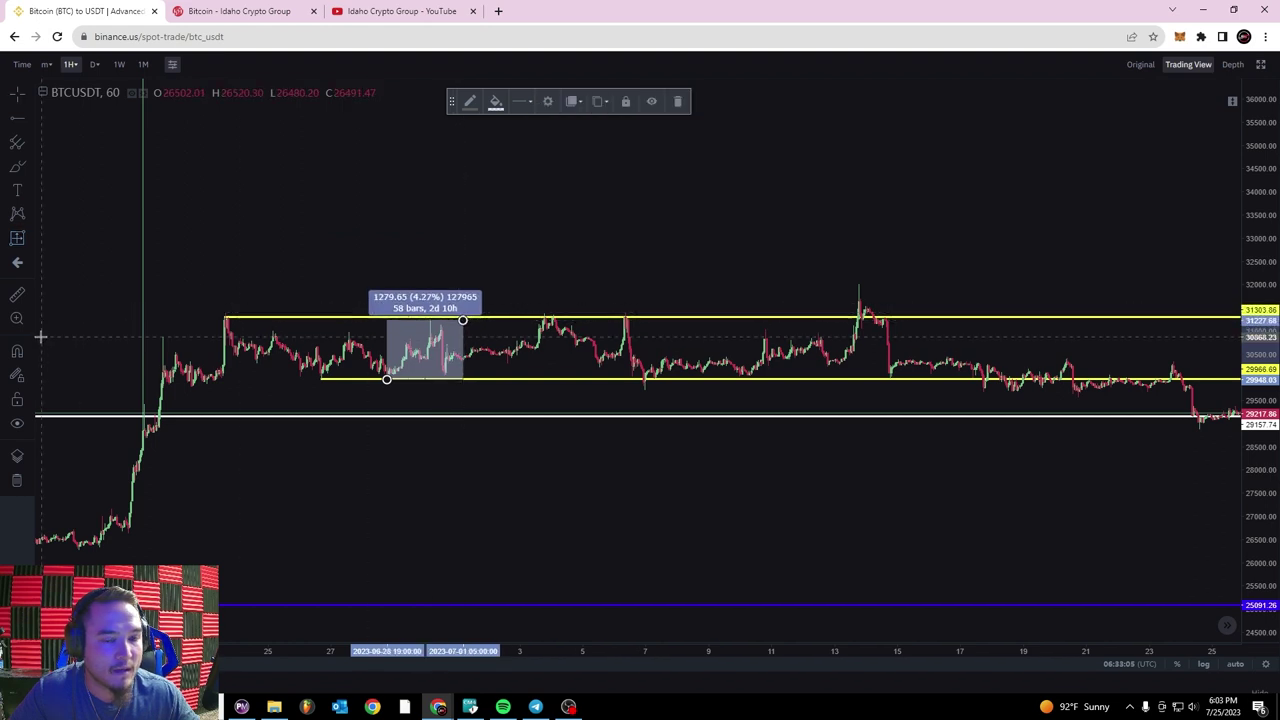
click(17, 242)
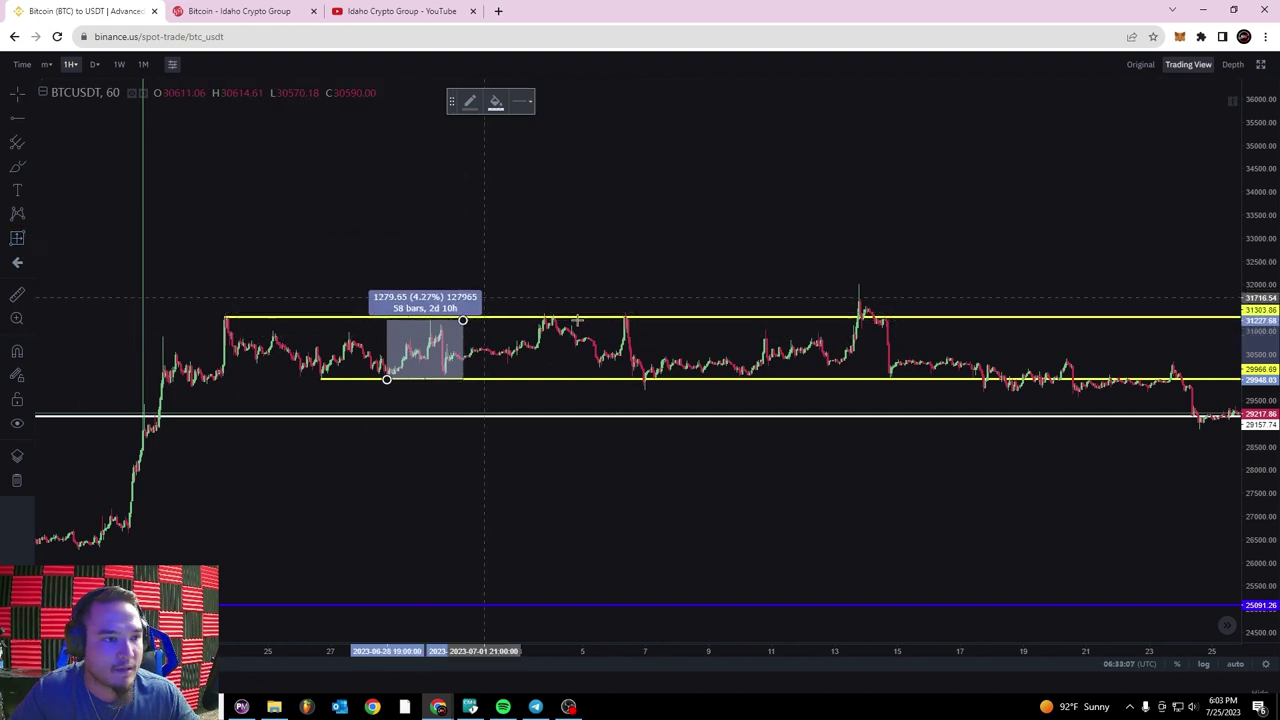
click(641, 382)
click(859, 318)
scroll(619, 199, right, 5)
scroll(769, 206, down, 3)
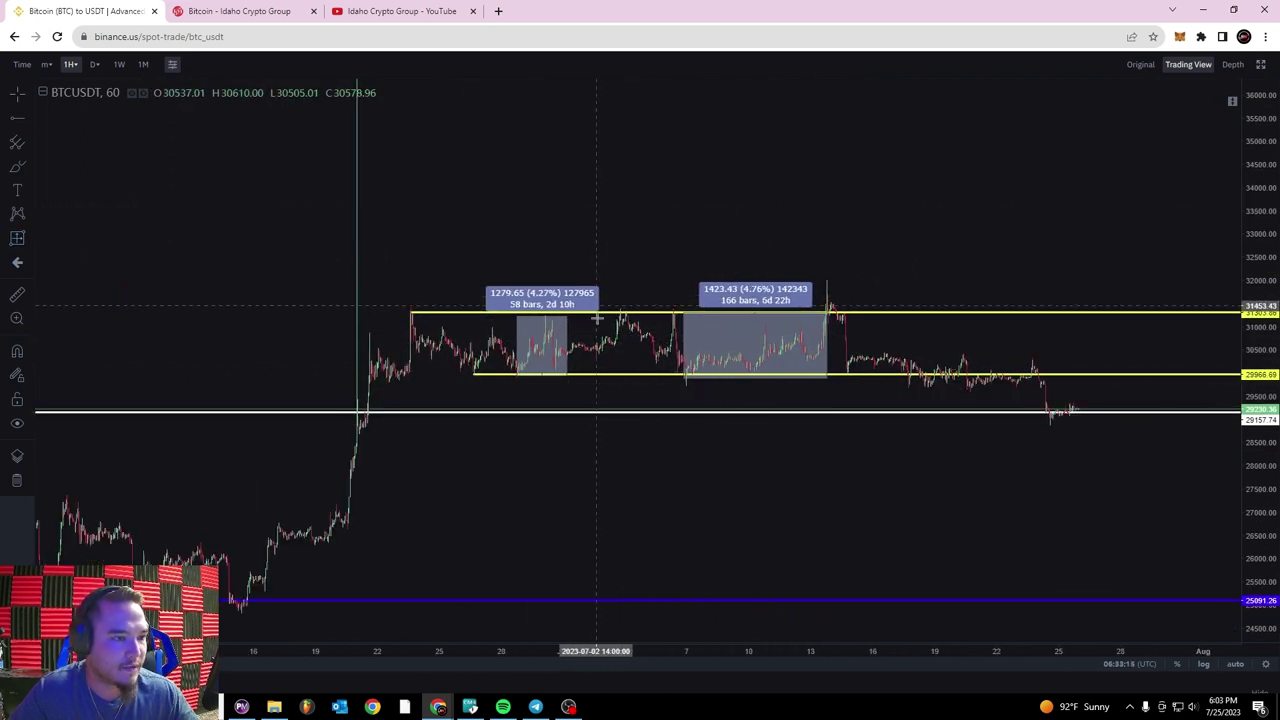
- Delete both date and price range measurements from between the yellow rays
drag(767, 285, 635, 350)
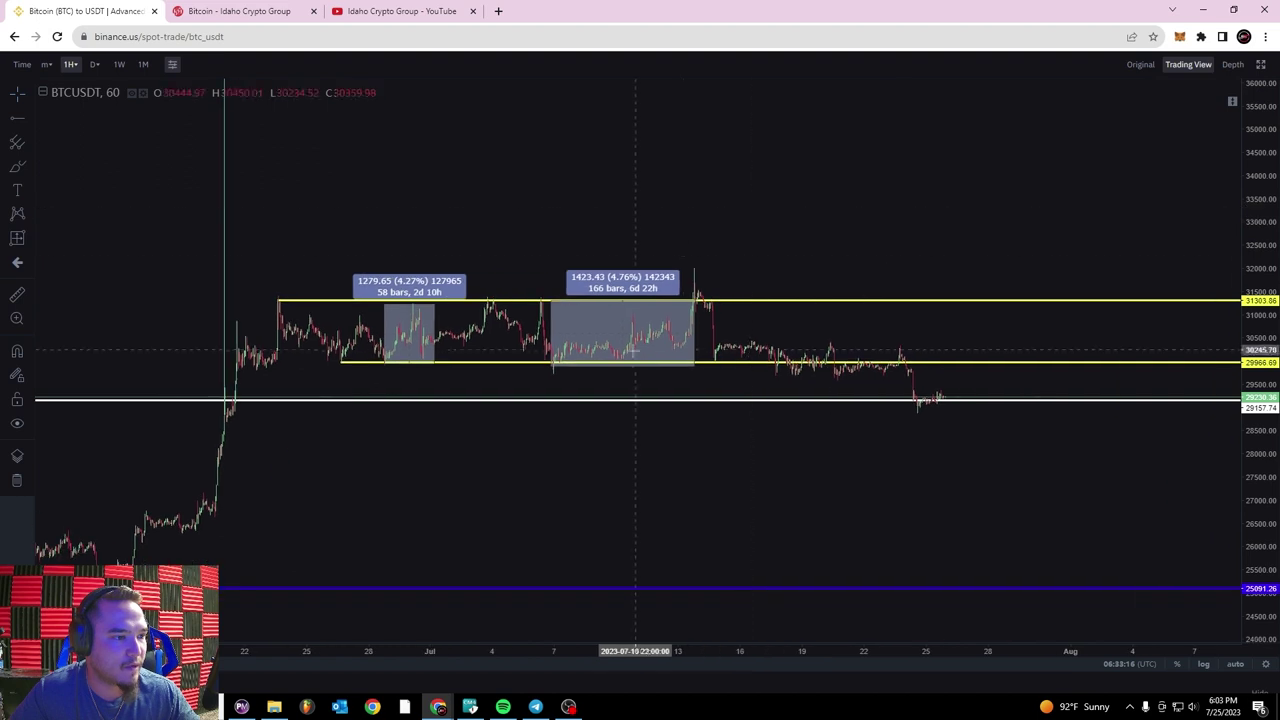
click(650, 282)
click(679, 101)
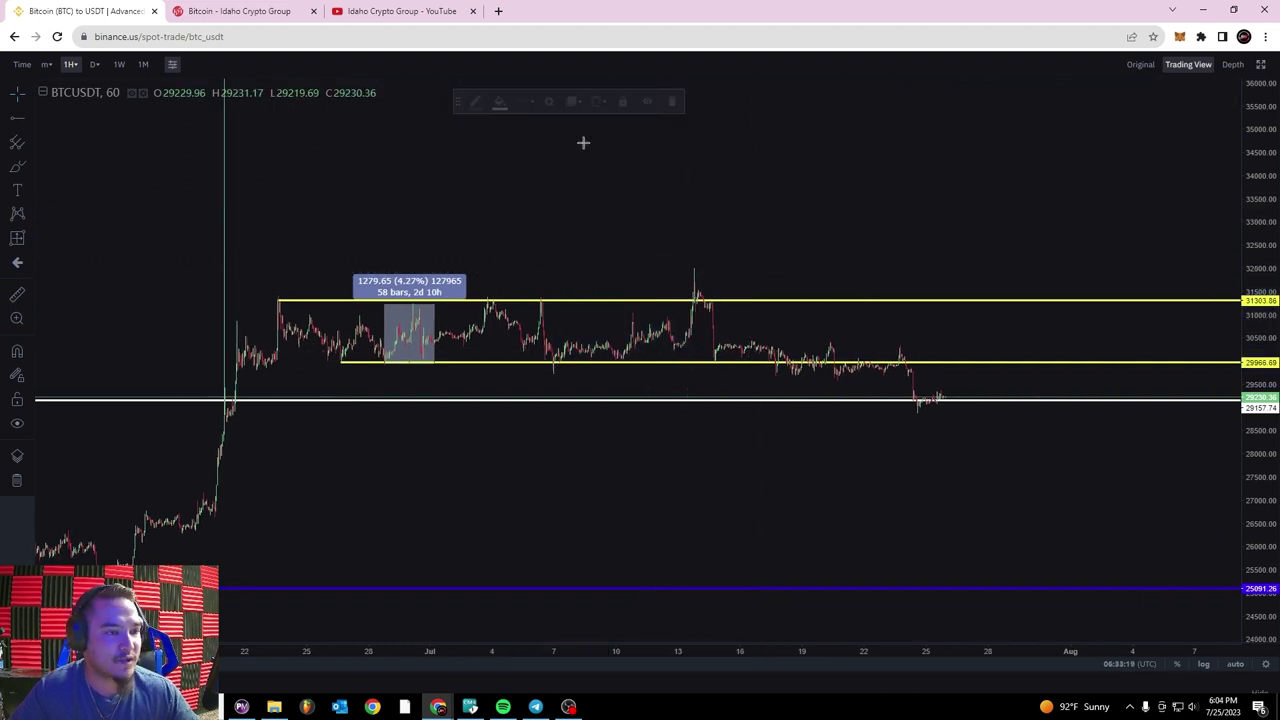
click(679, 102)
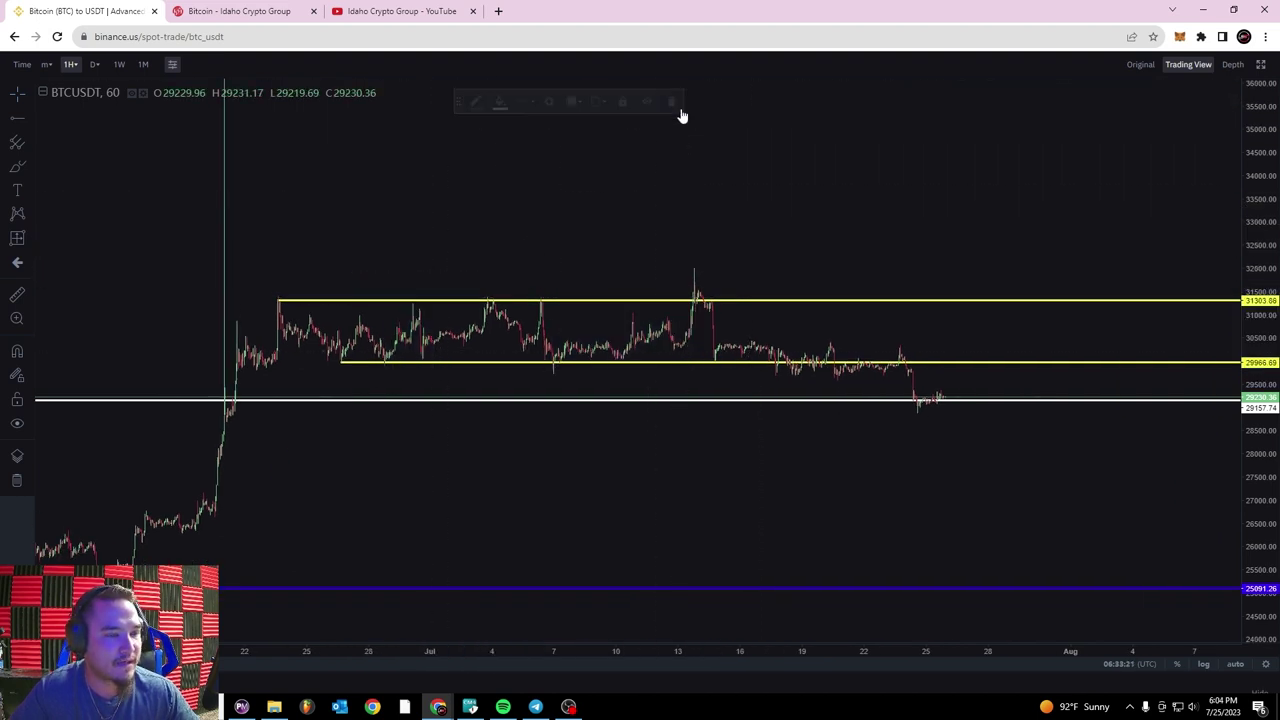
- Place yellow horizontal rays at 29,799.83 and 29,033.97, marking the top and bottom of the July 24 drop
scroll(606, 243, down, 5)
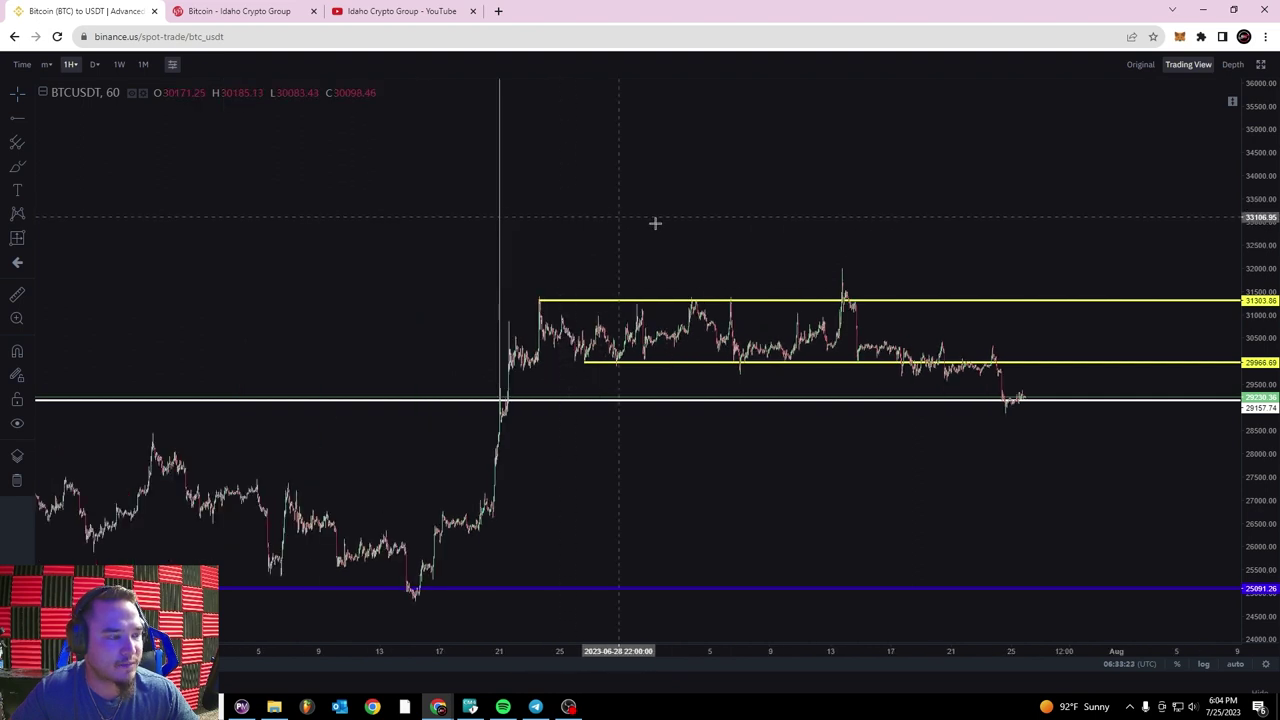
scroll(640, 235, up, 4)
drag(1268, 490, 1254, 374)
drag(1043, 205, 891, 180)
scroll(825, 300, up, 2)
scroll(1262, 550, up, 2)
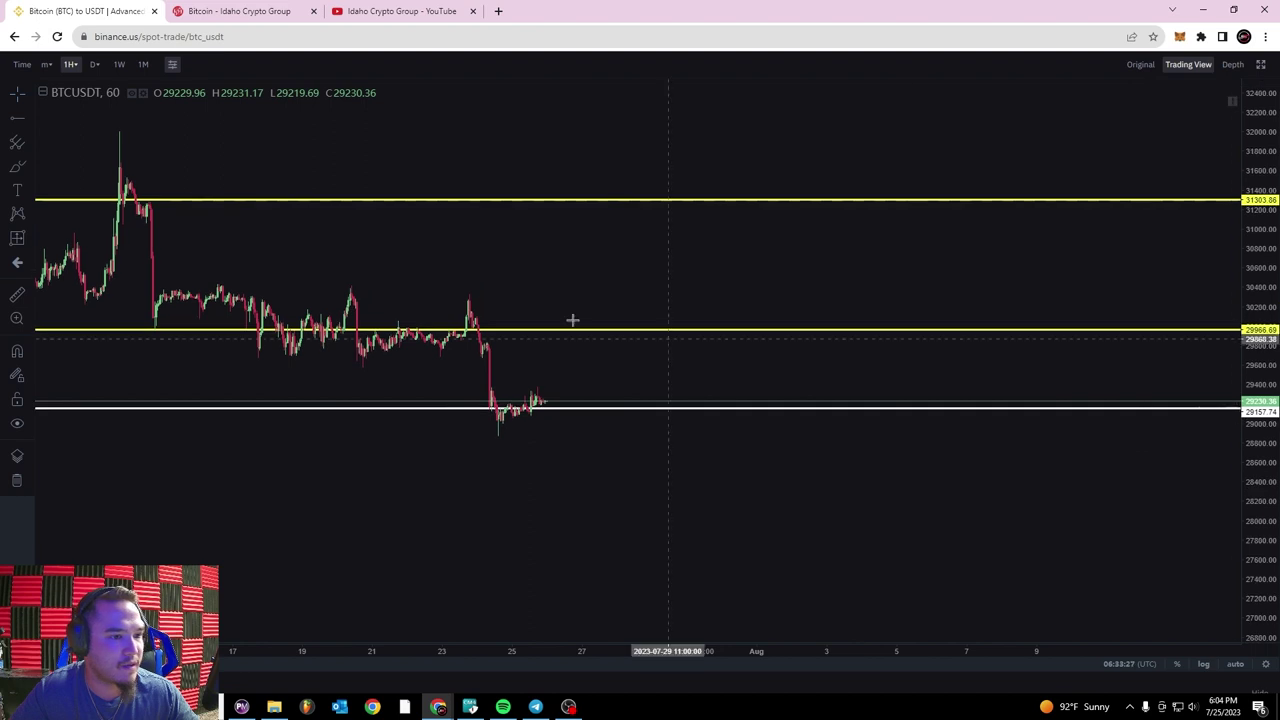
click(17, 117)
click(488, 345)
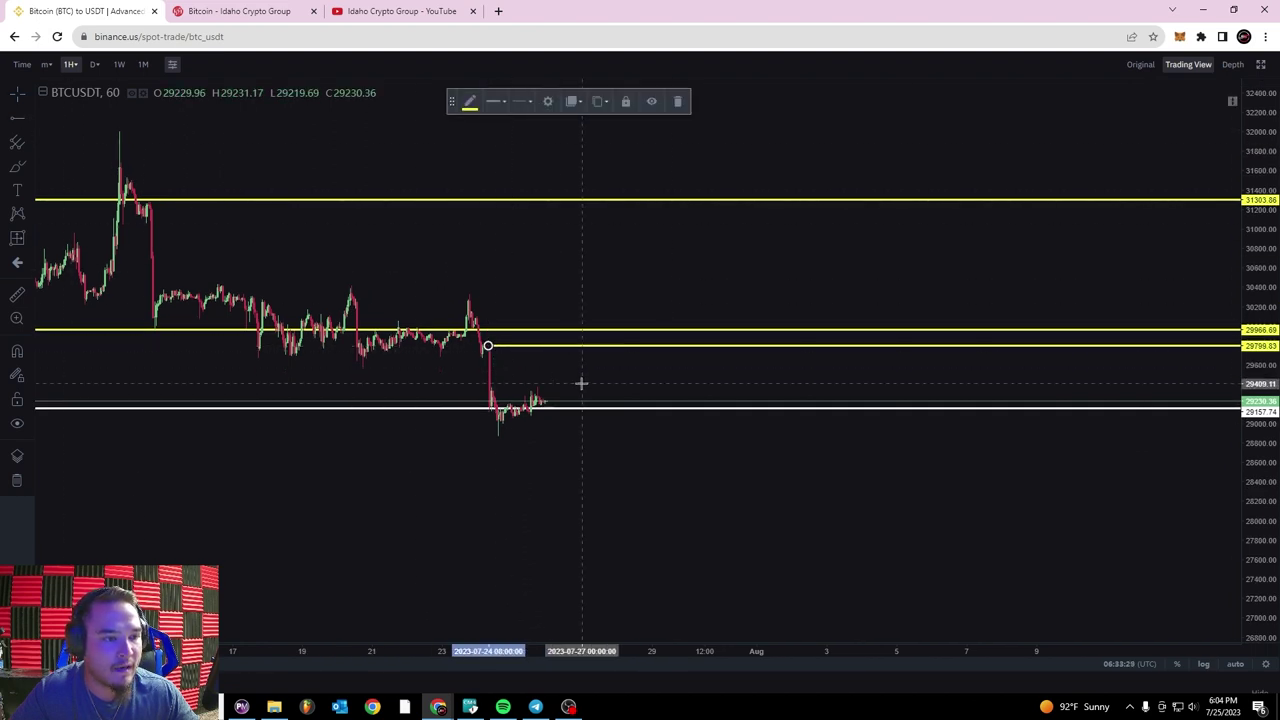
click(17, 117)
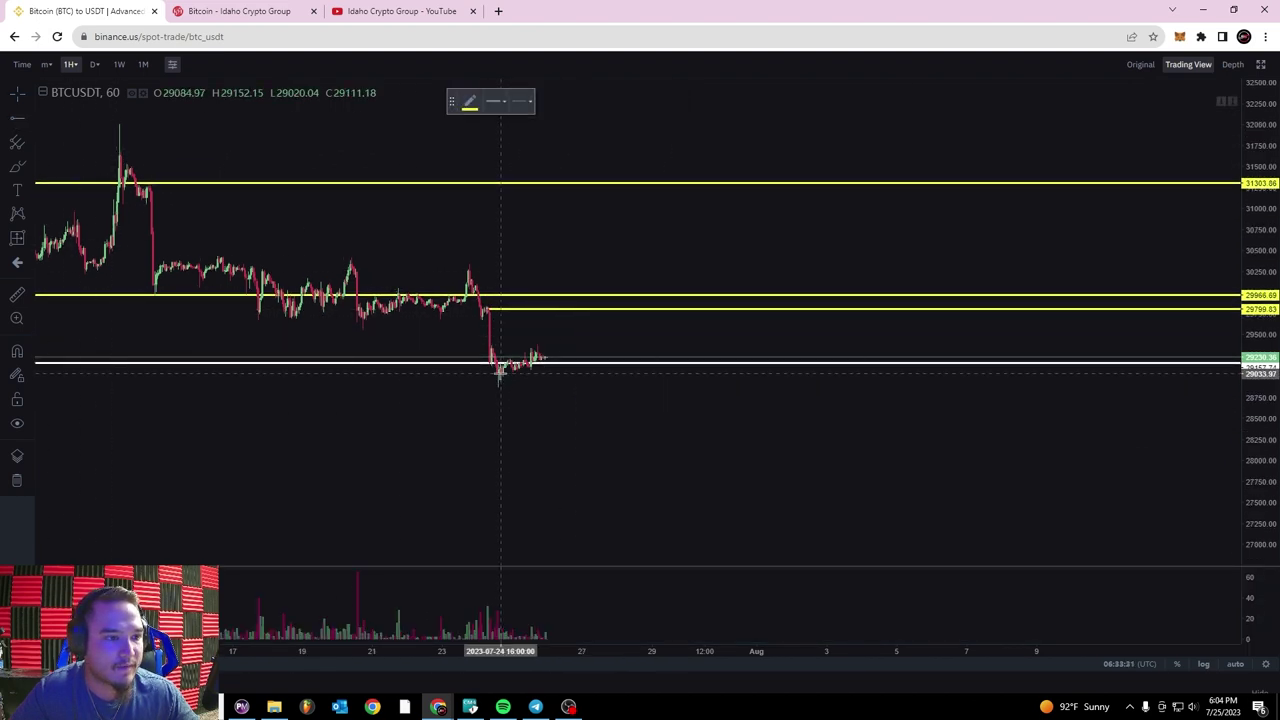
click(503, 375)
- Switch the chart to the 5m interval and frame the price action of July 24 and 25
scroll(563, 366, down, 3)
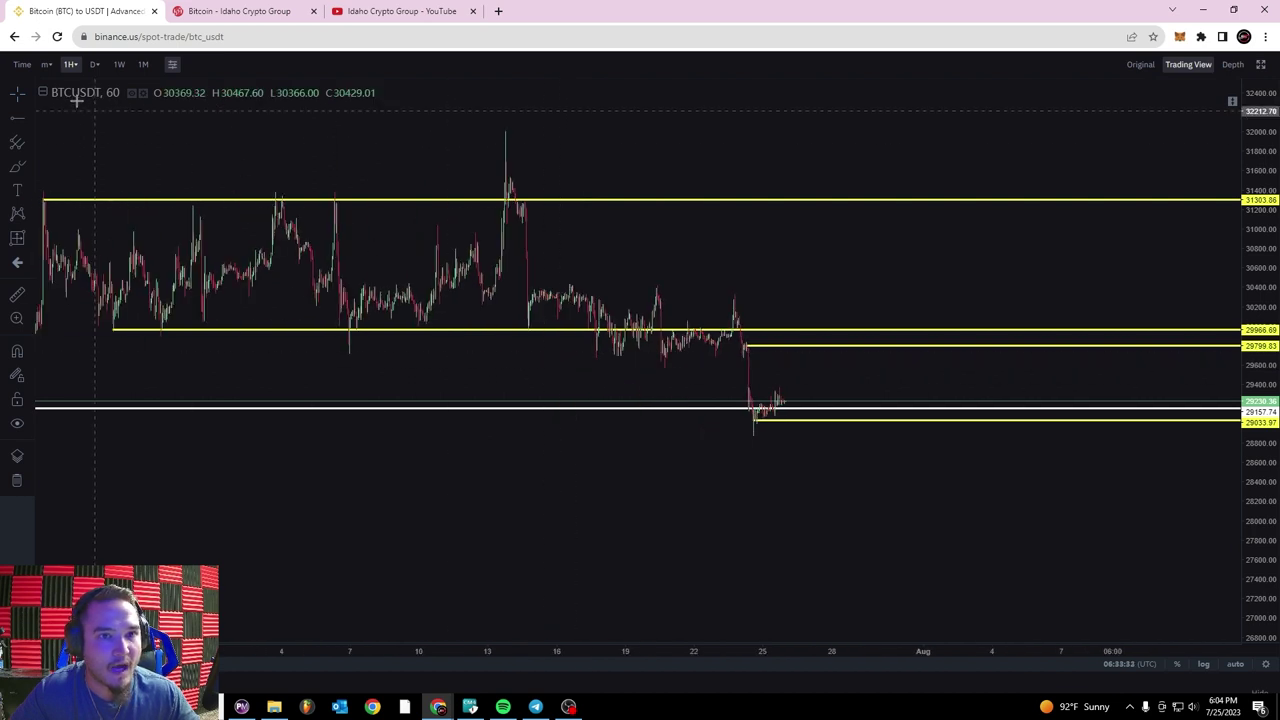
click(46, 64)
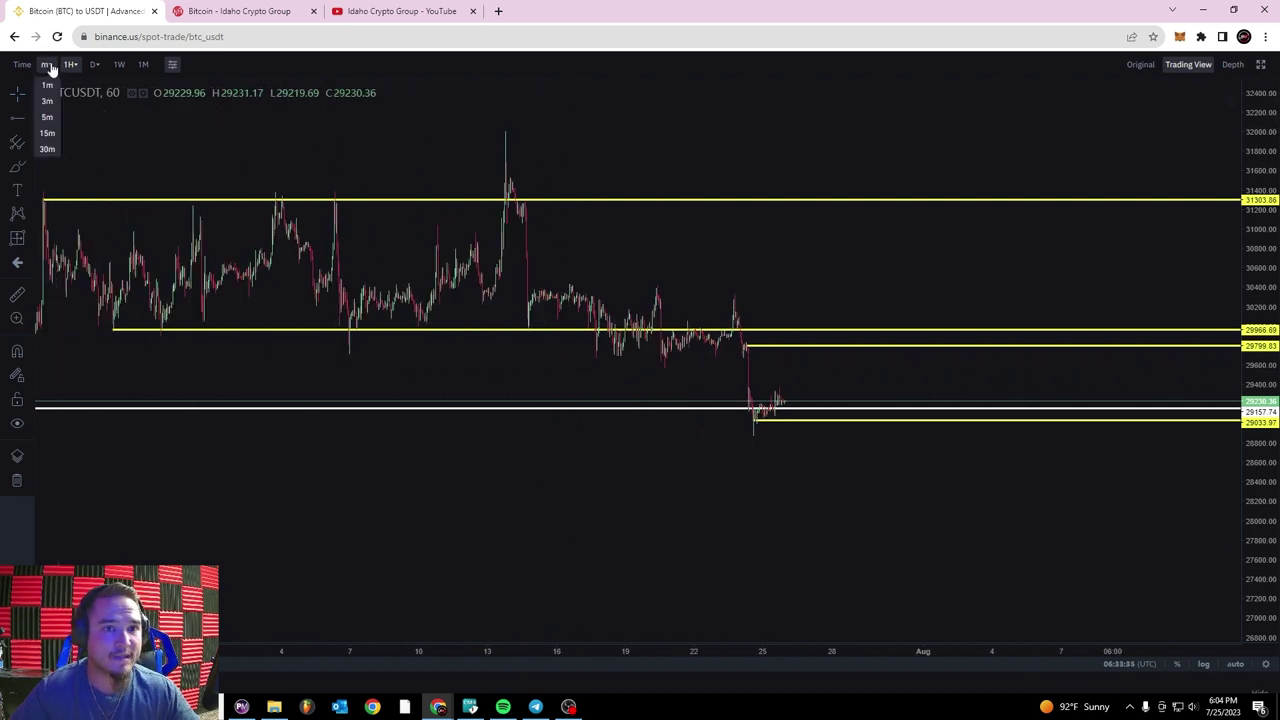
click(47, 118)
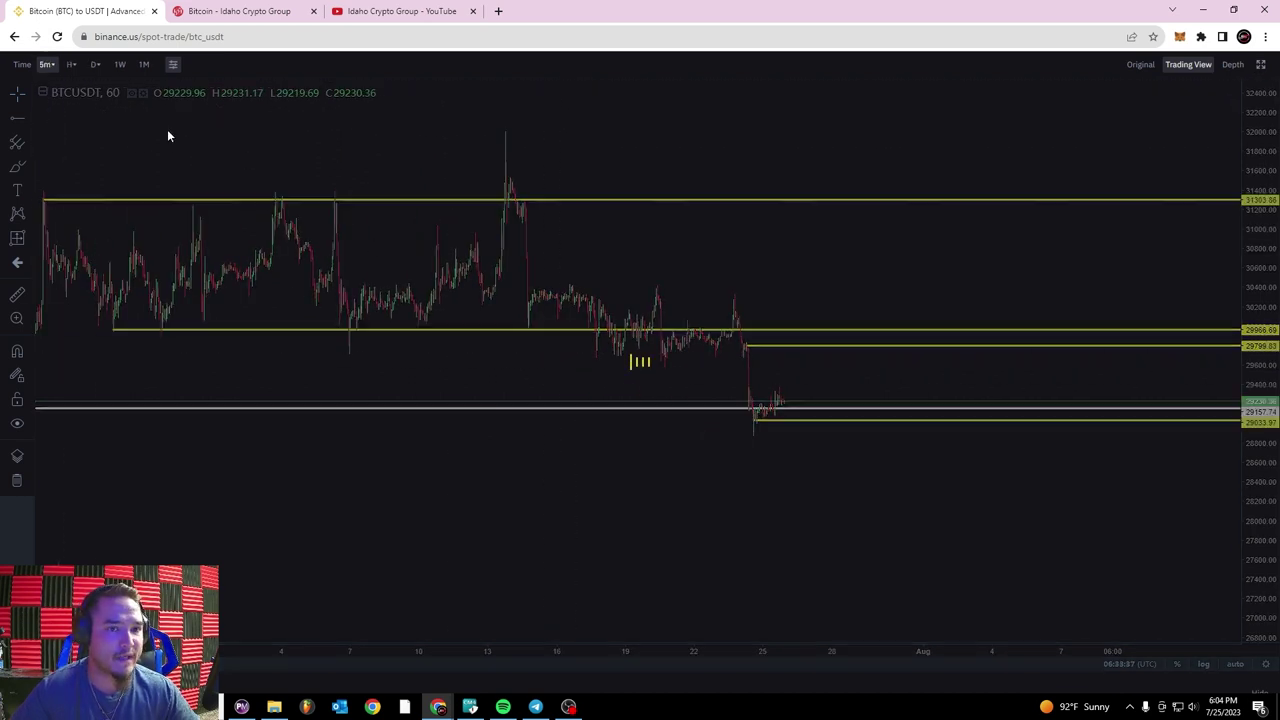
drag(1251, 589, 1197, 220)
scroll(871, 440, up, 2)
drag(800, 462, 920, 320)
drag(1254, 543, 1252, 428)
scroll(760, 280, up, 3)
drag(640, 268, 722, 262)
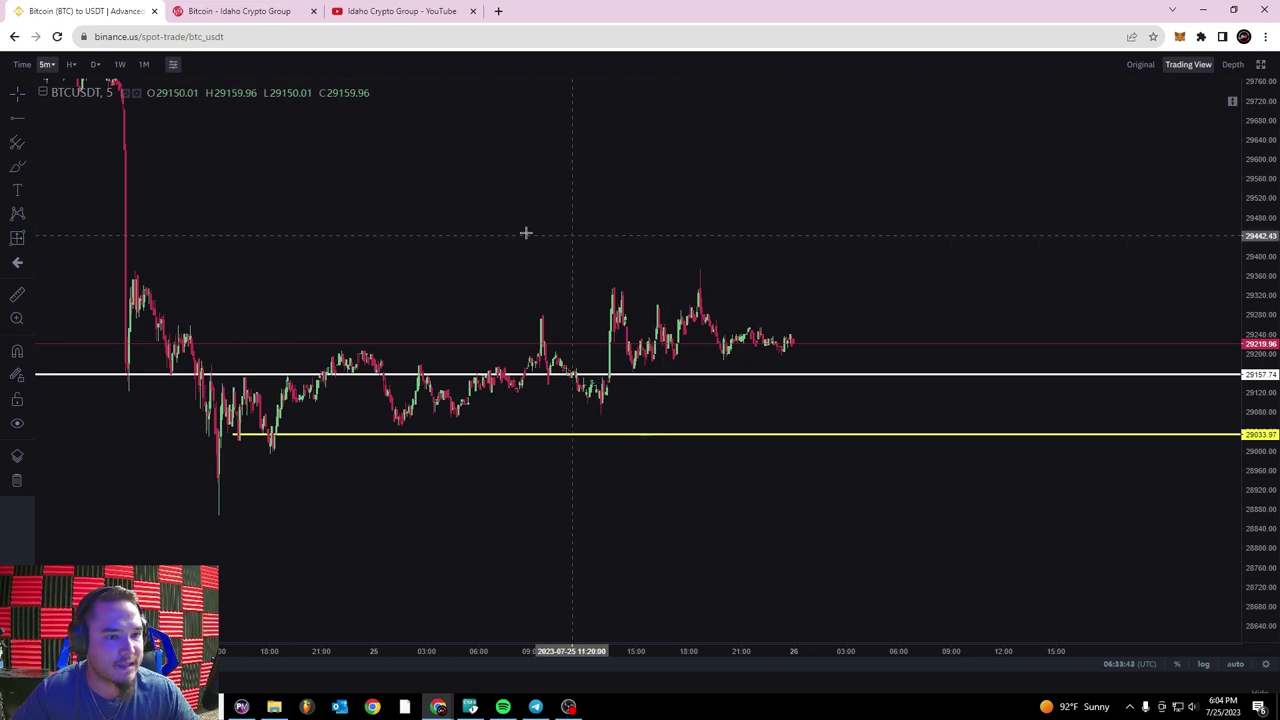
- Set the horizontal ray colour to magenta and place rays at 29,356.03 from the July 24 rebound high and 29,055.69 from the early July 25 low
click(17, 119)
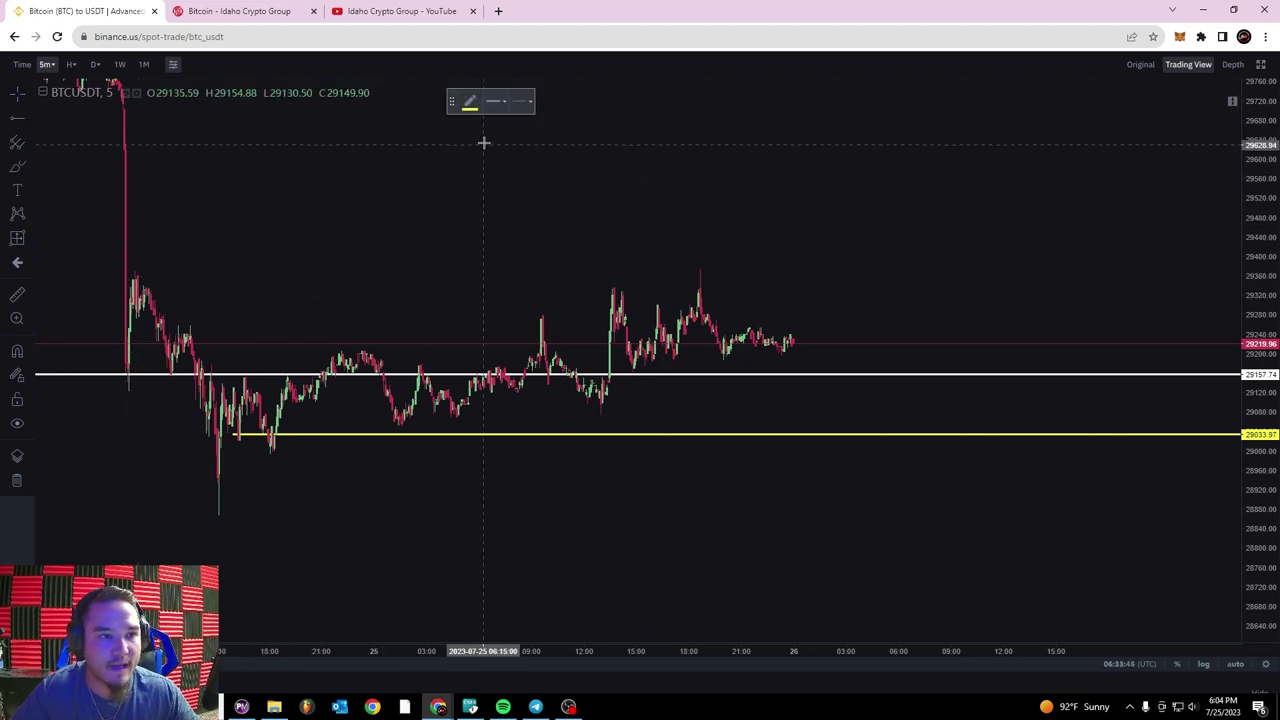
click(469, 103)
click(575, 141)
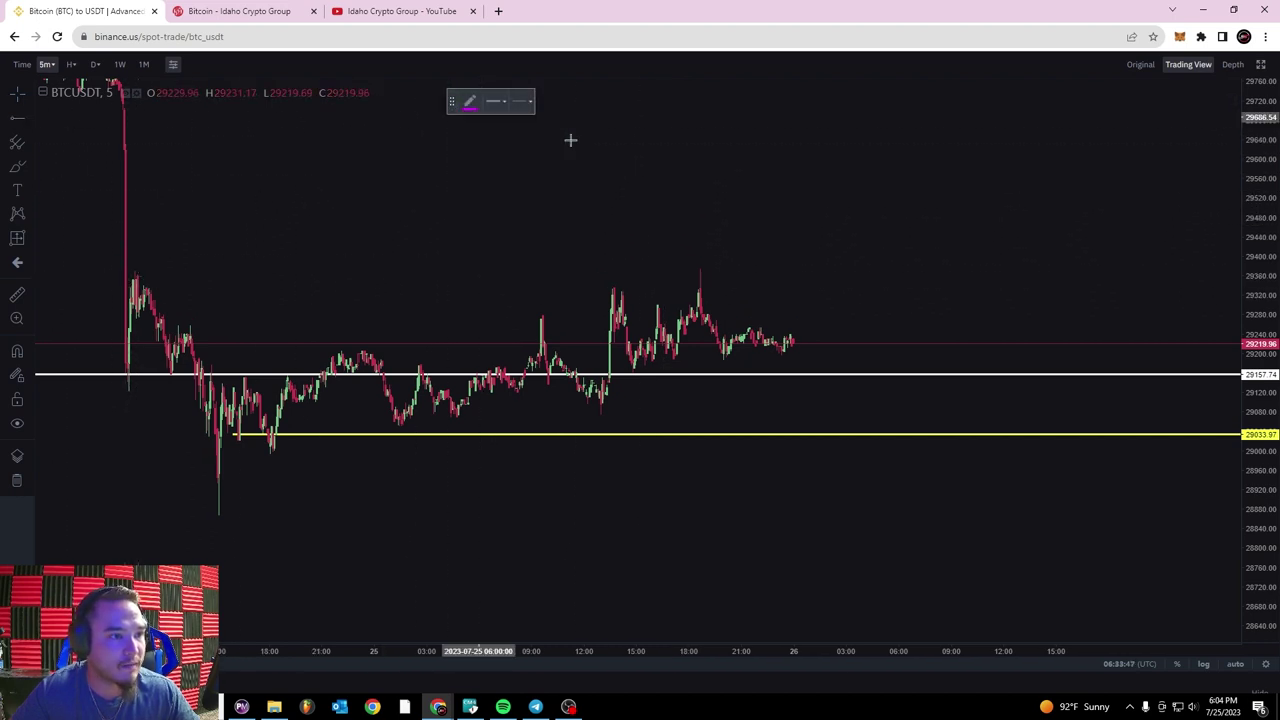
click(137, 277)
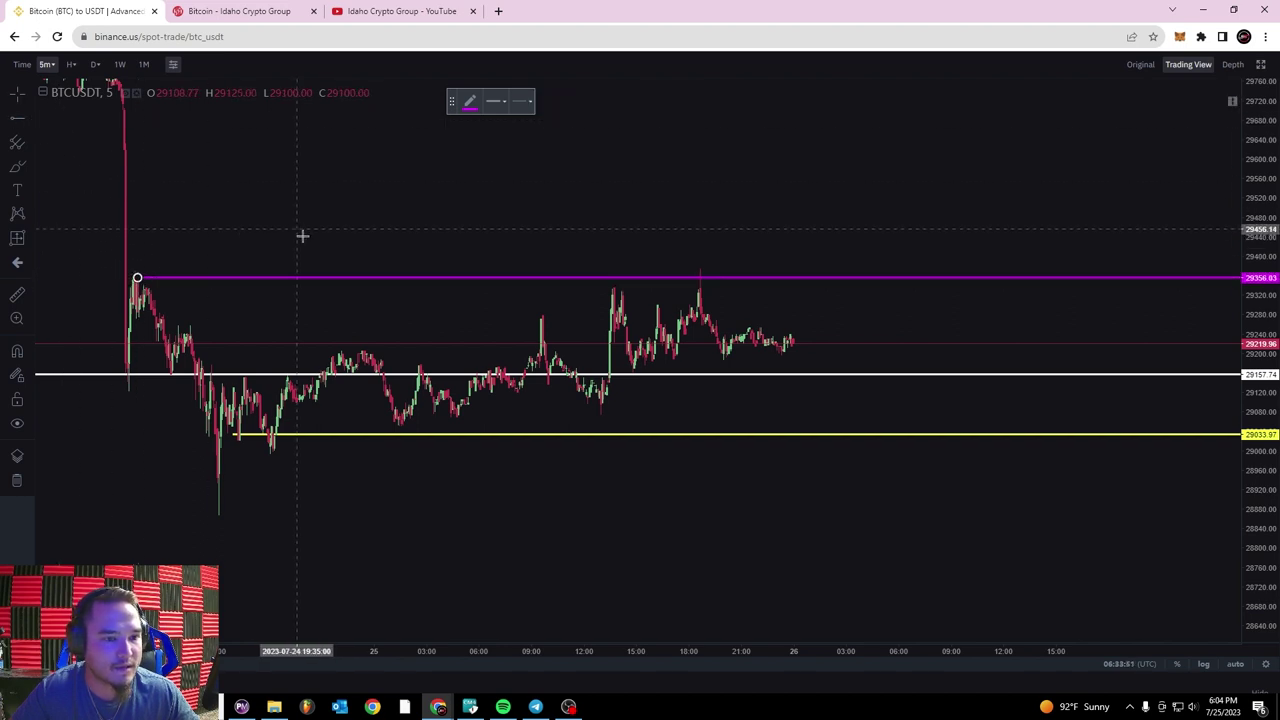
click(404, 423)
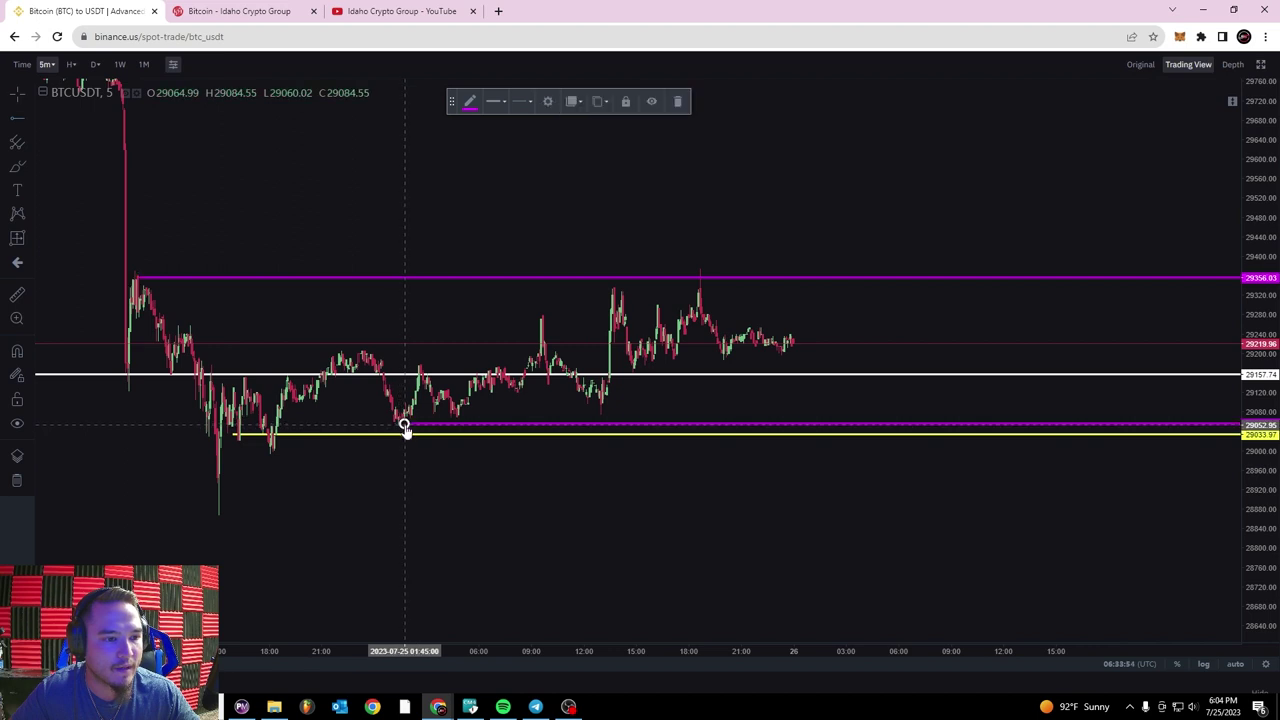
- Place two more magenta horizontal rays, at 29,196.95 from the latest July 25 low and 29,376.60 from that day's high
click(15, 122)
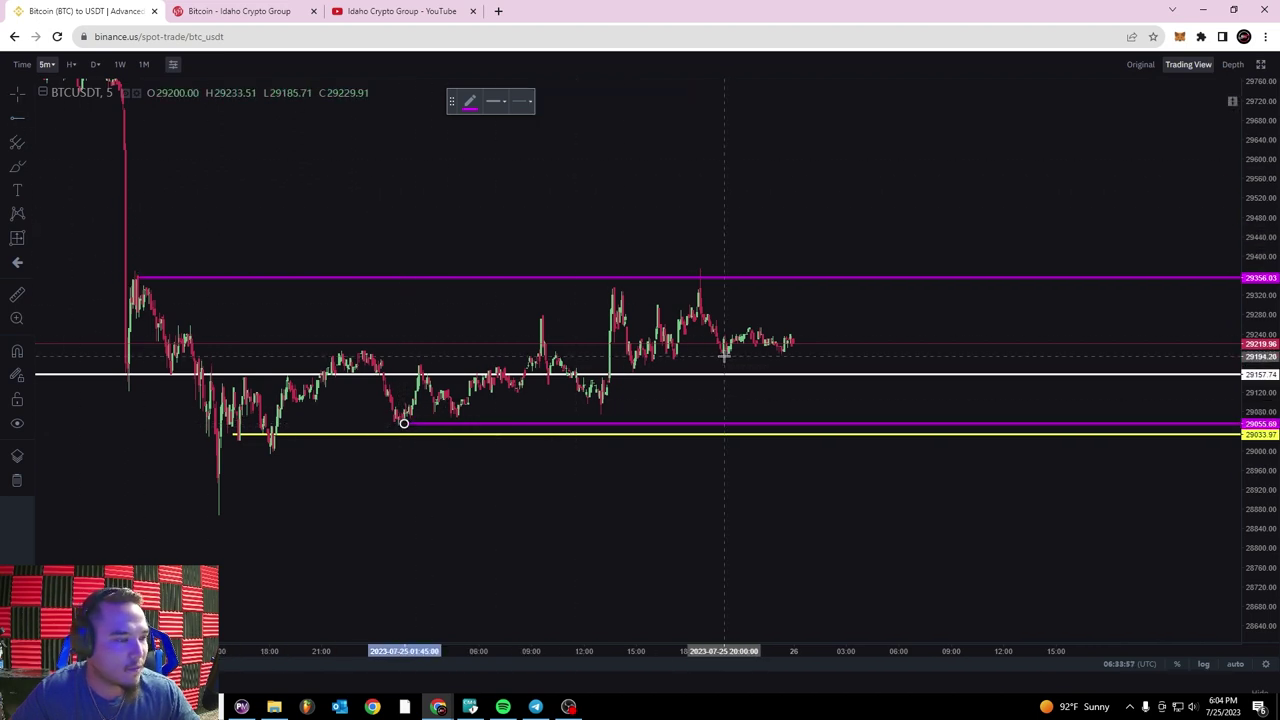
click(723, 354)
click(17, 121)
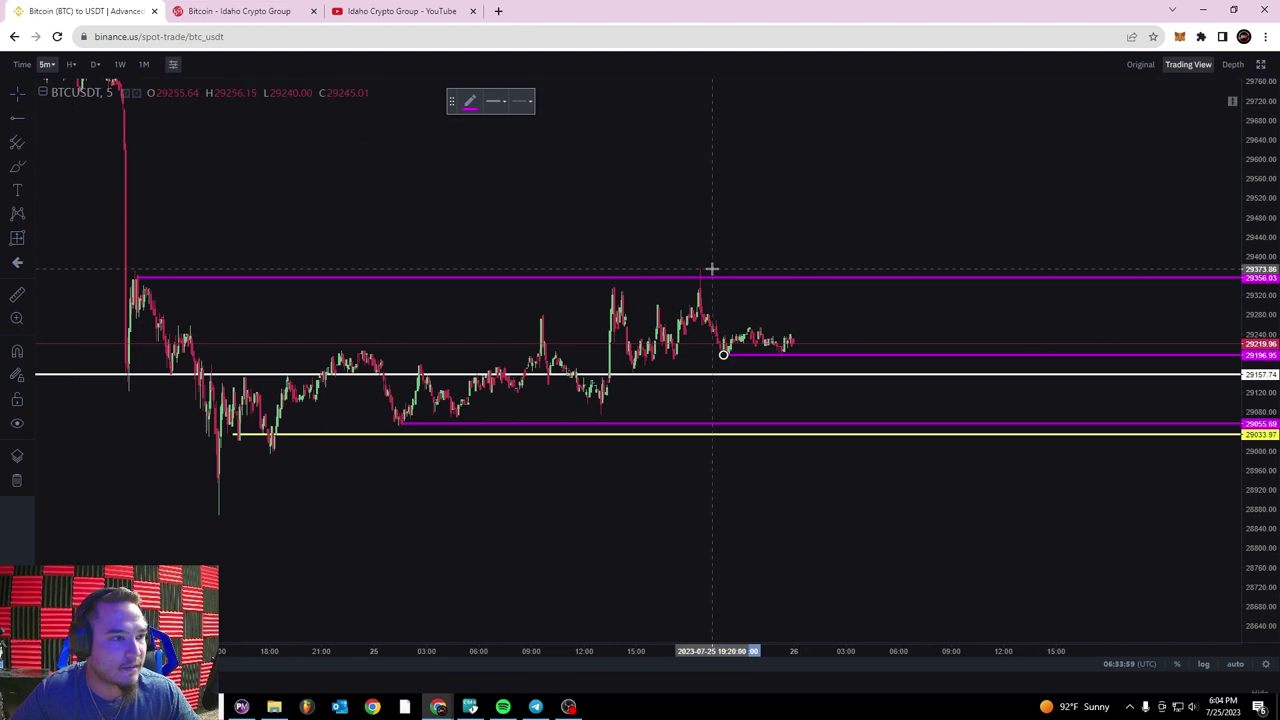
click(704, 267)
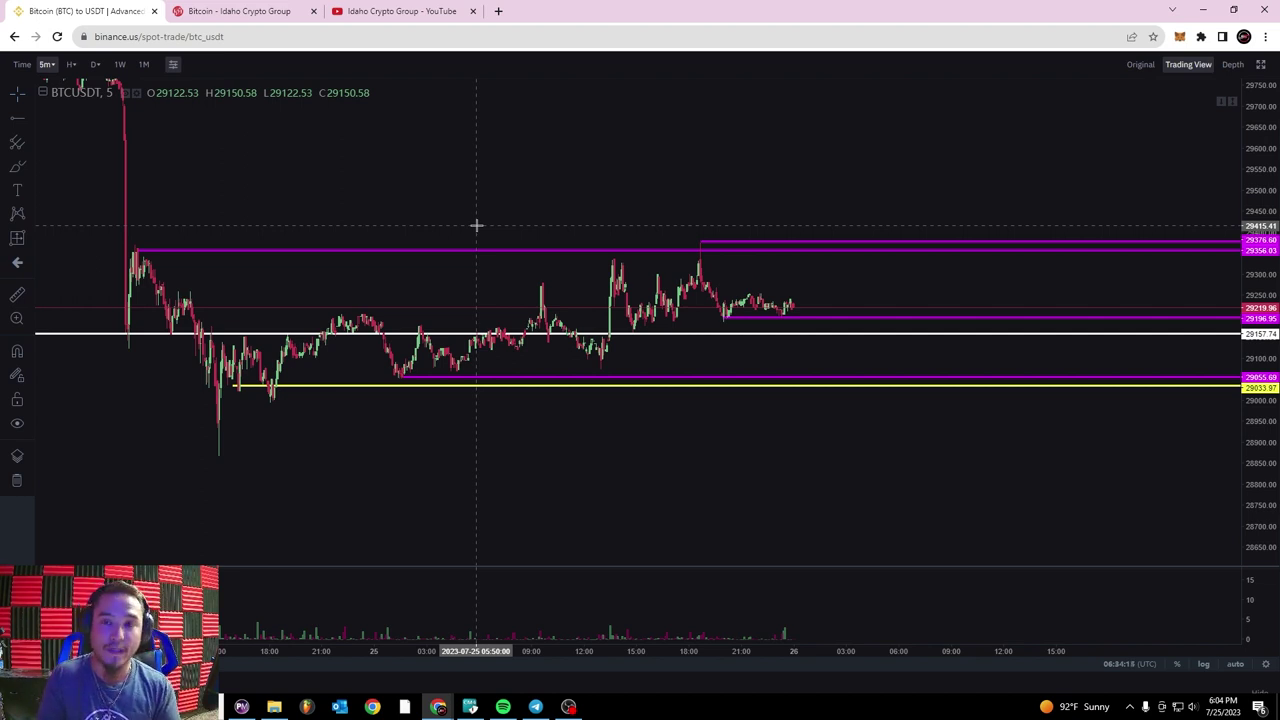
- Review the magenta 5-minute levels against the yellow hourly levels and the preceding days of price action
scroll(497, 129, down, 5)
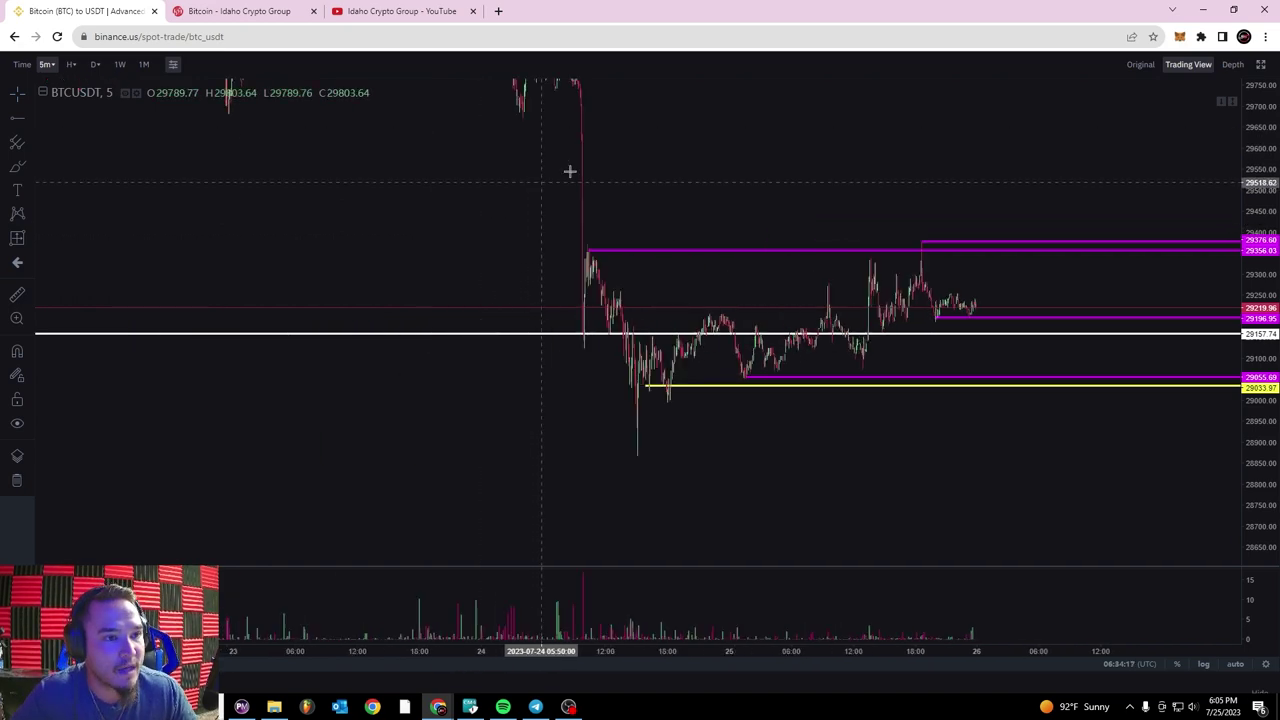
scroll(1190, 227, down, 6)
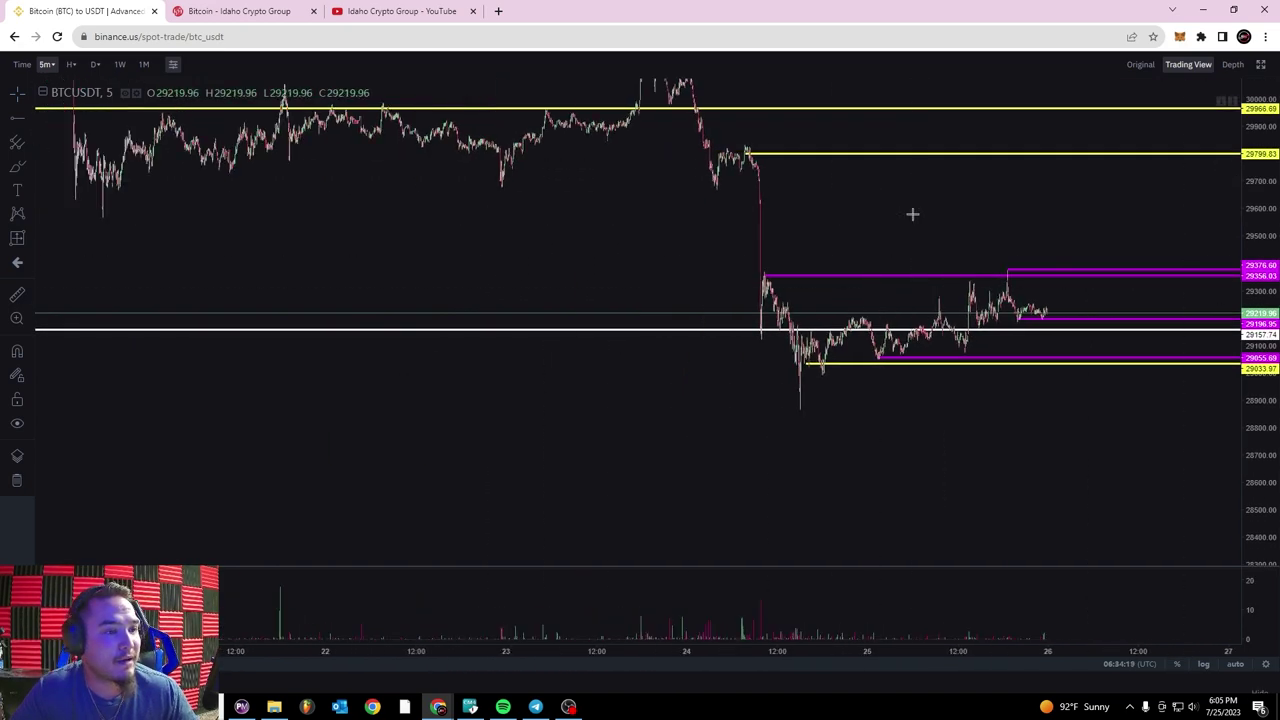
drag(695, 211, 585, 249)
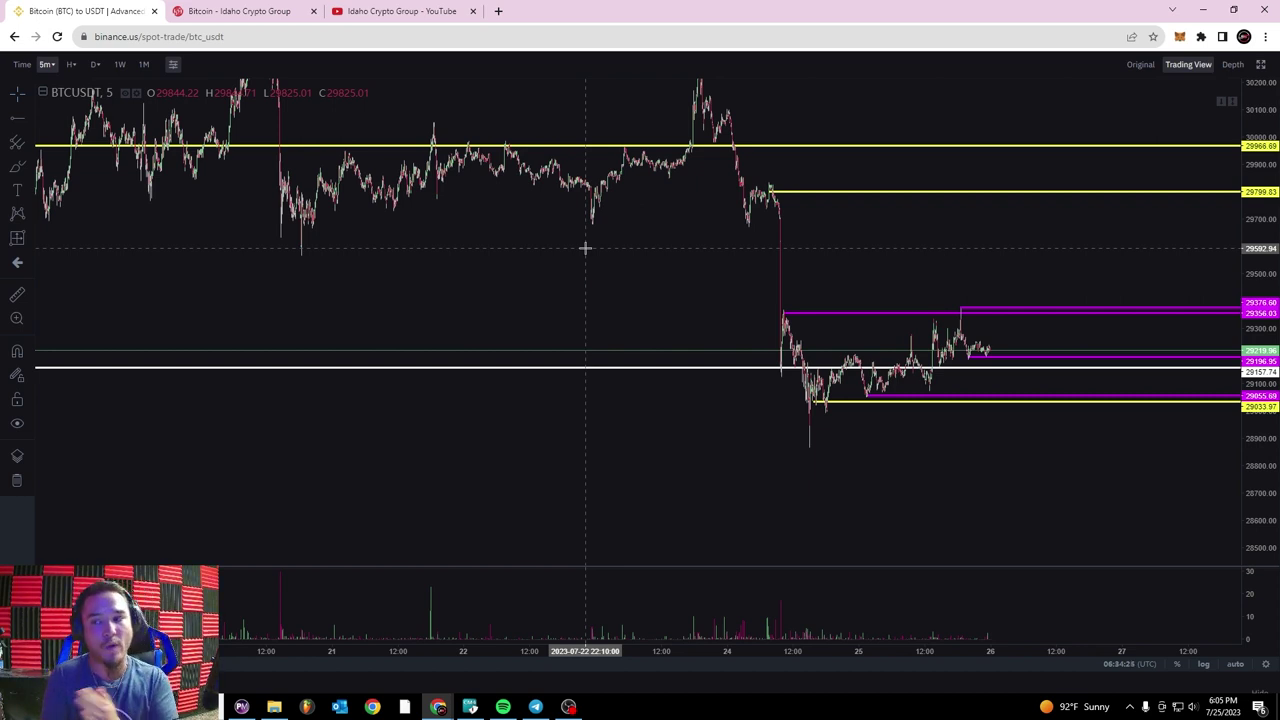
scroll(637, 243, down, 3)
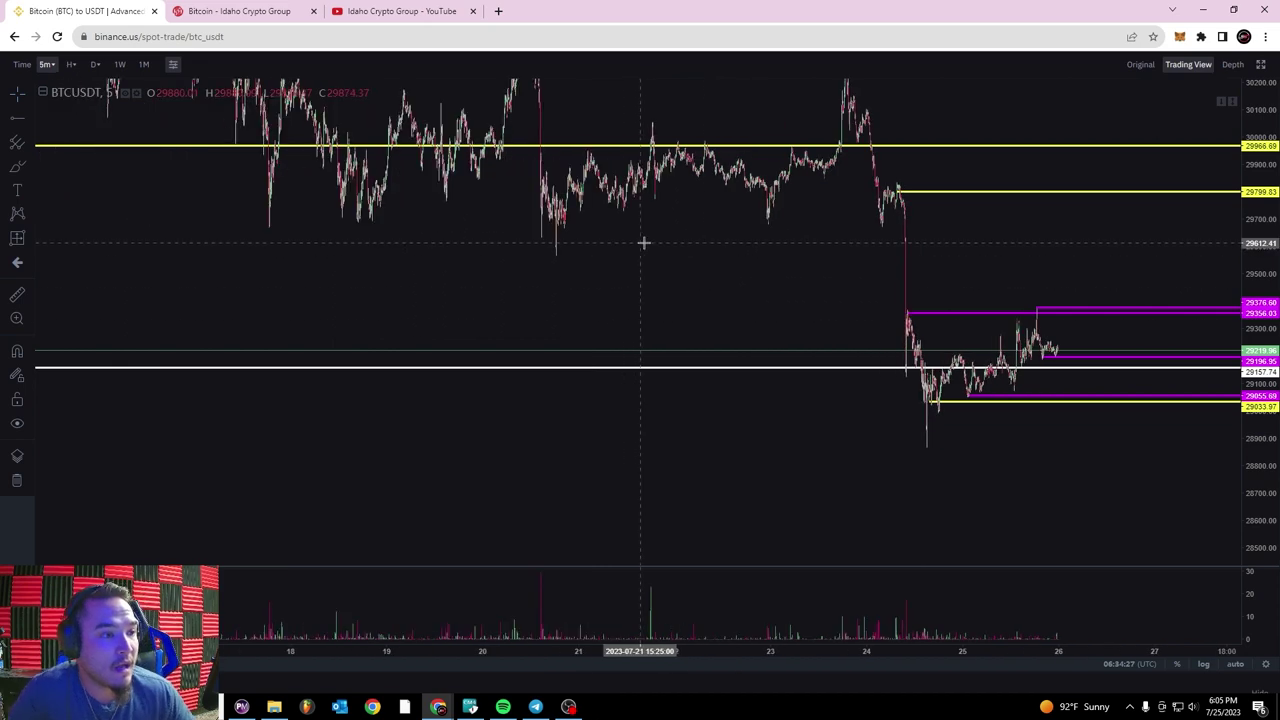
- Compare the mid-July price swings on the 5m chart with the yellow hourly levels at 29,966.69 and 31,303.86
drag(1249, 200, 1249, 242)
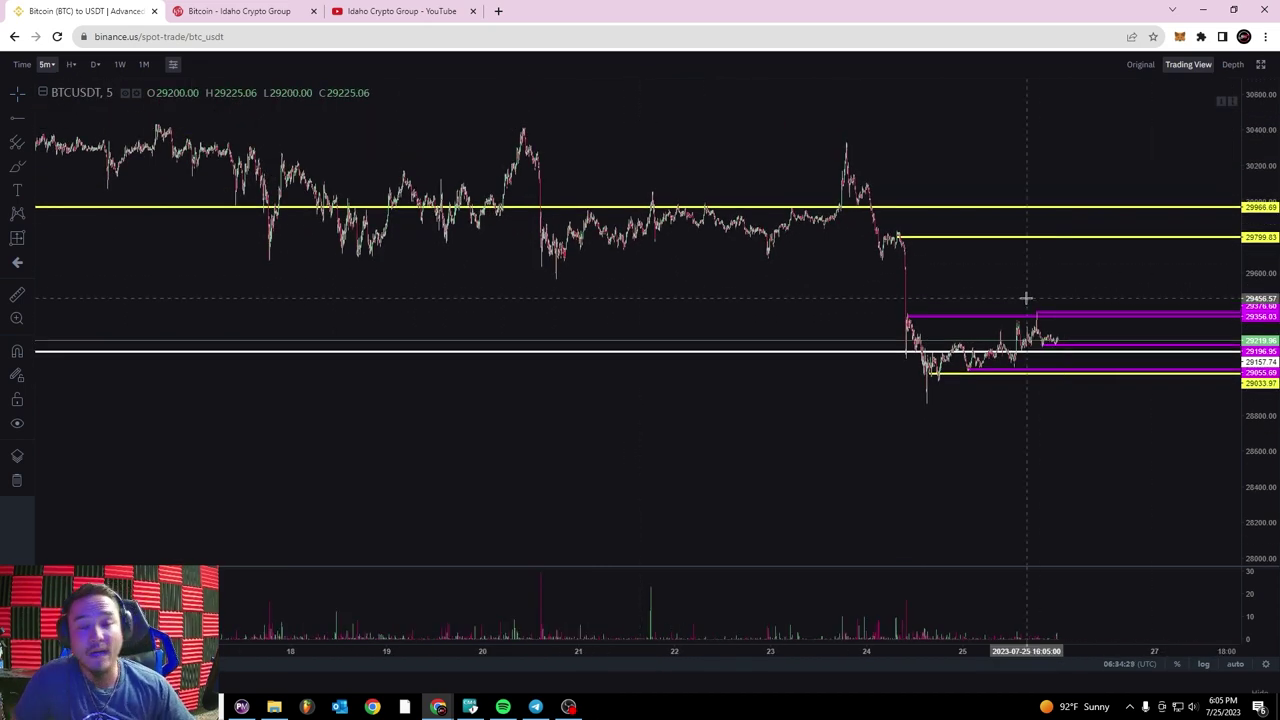
drag(351, 130, 761, 237)
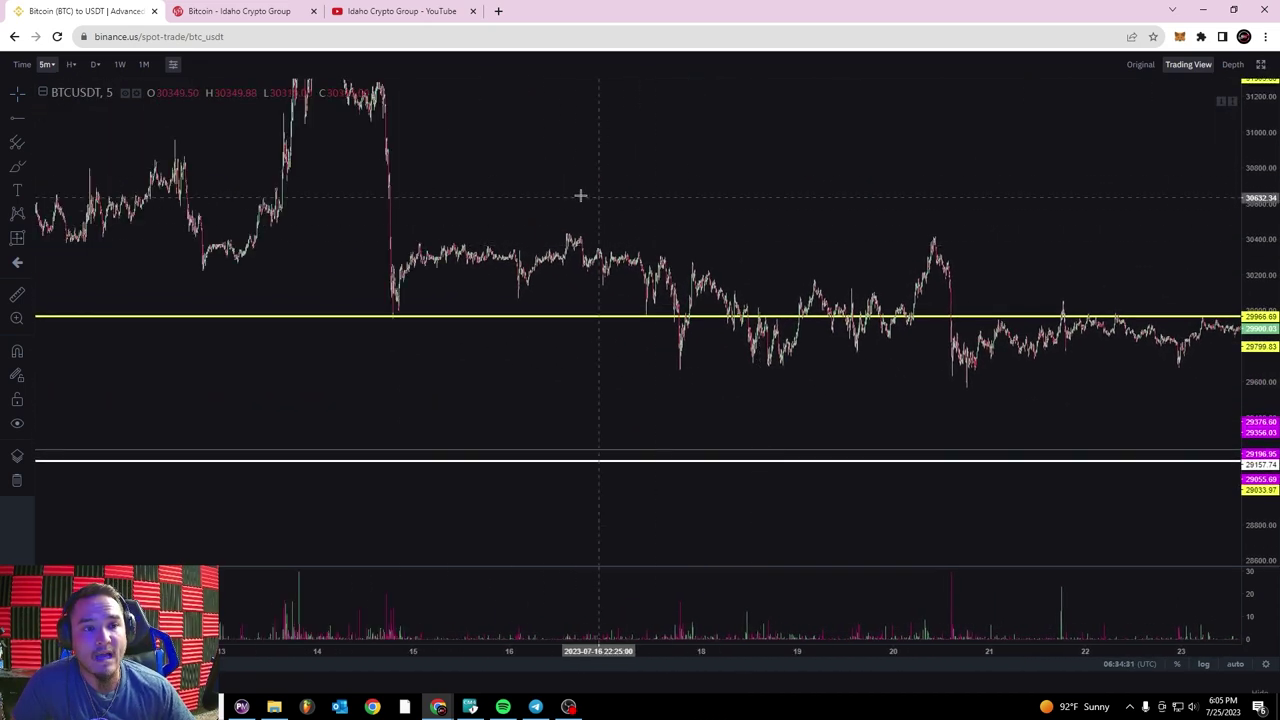
drag(583, 197, 701, 226)
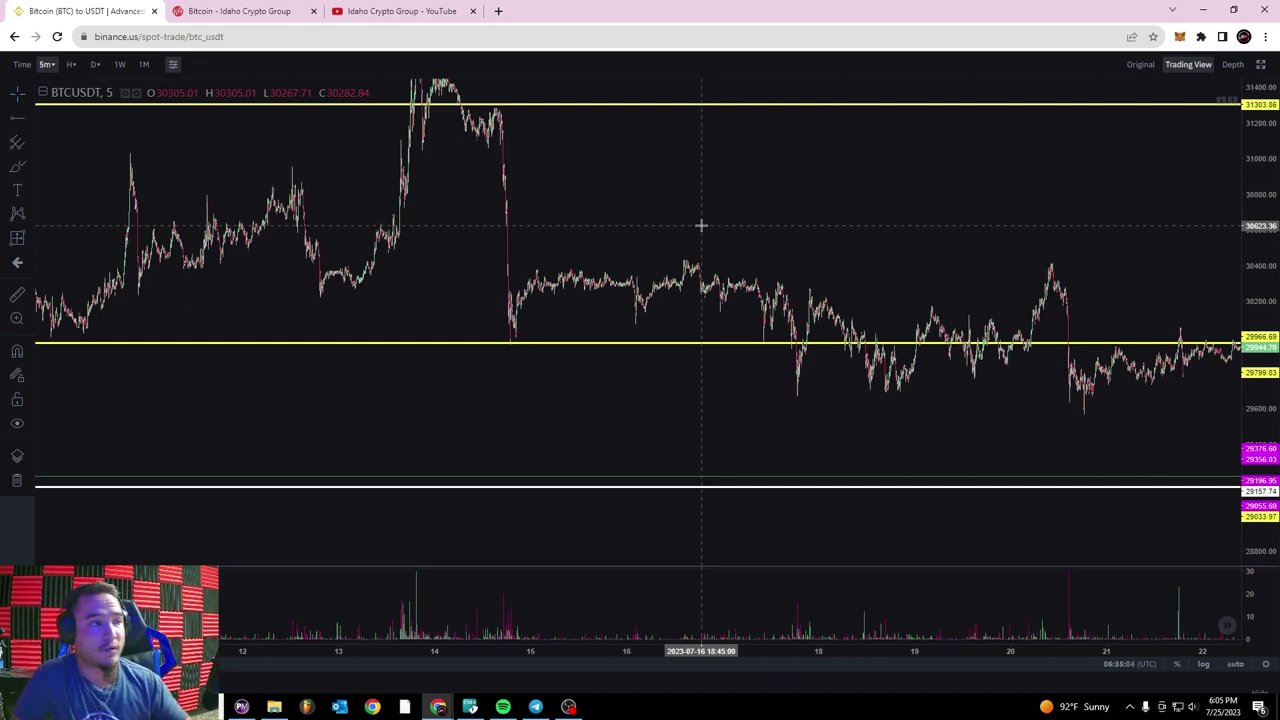
- Exit the full-screen chart view and set the order book's price grouping to 100
click(1261, 64)
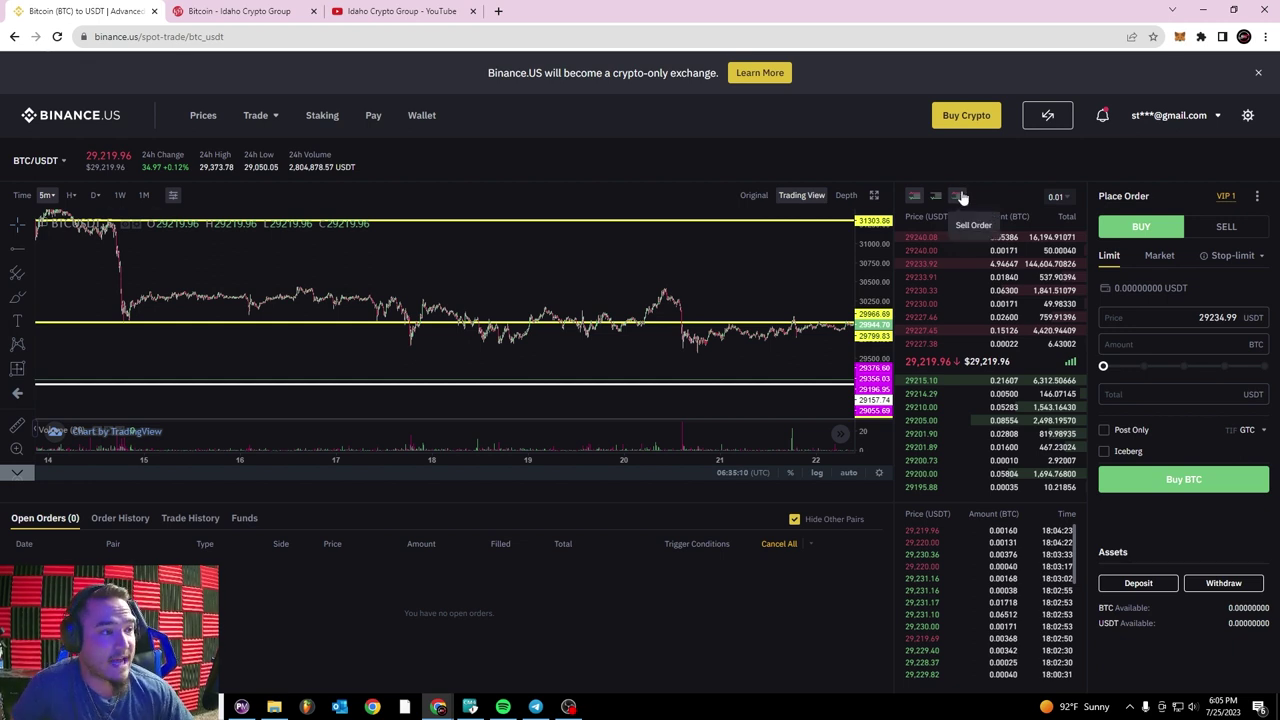
click(1062, 198)
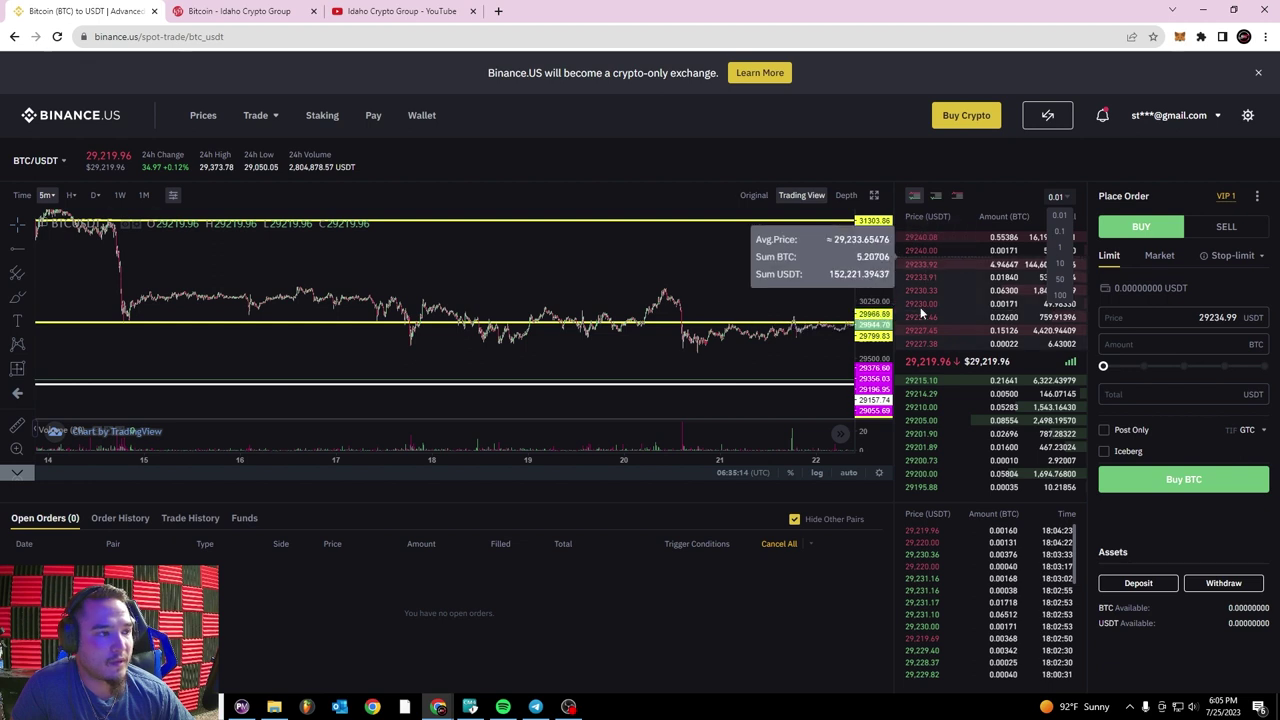
click(1059, 295)
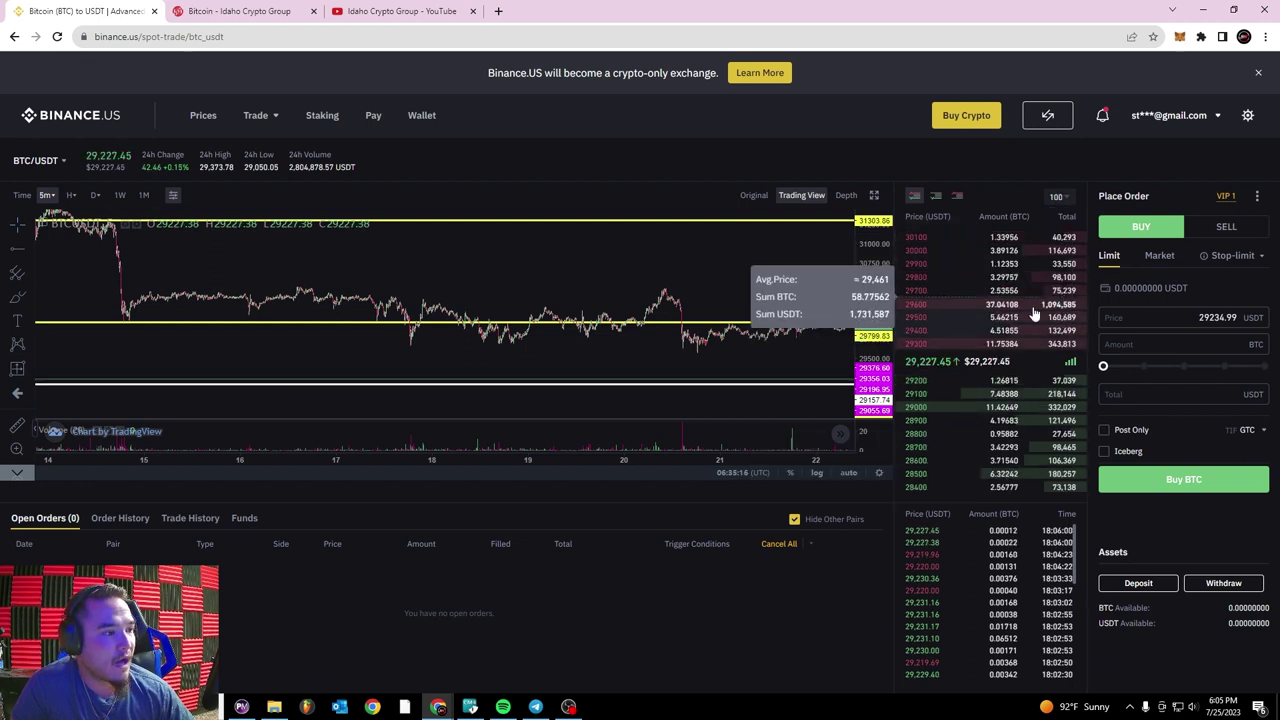